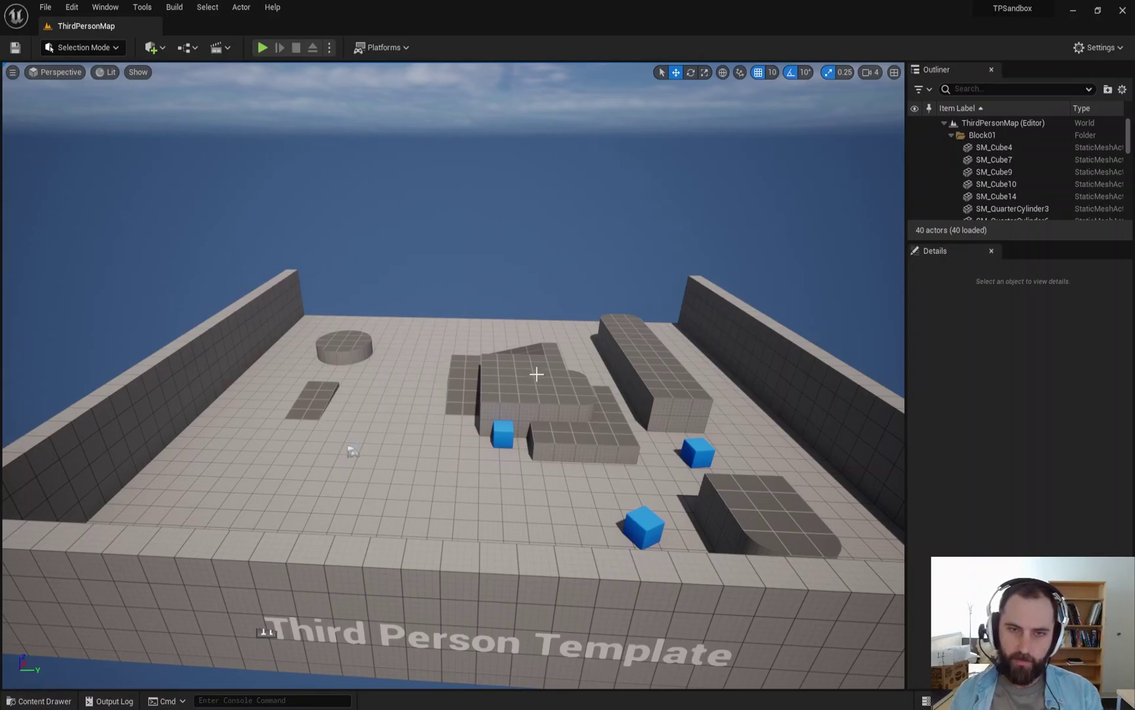
# Step: Look over the third-person level's blocks, ramps and blue cubes, selecting the ramp beside the large block
pyautogui.moveTo(599, 411)
pyautogui.mouseDown(button='right')
pyautogui.moveTo(583, 420)
pyautogui.moveTo(599, 410)
pyautogui.mouseUp(button='right')
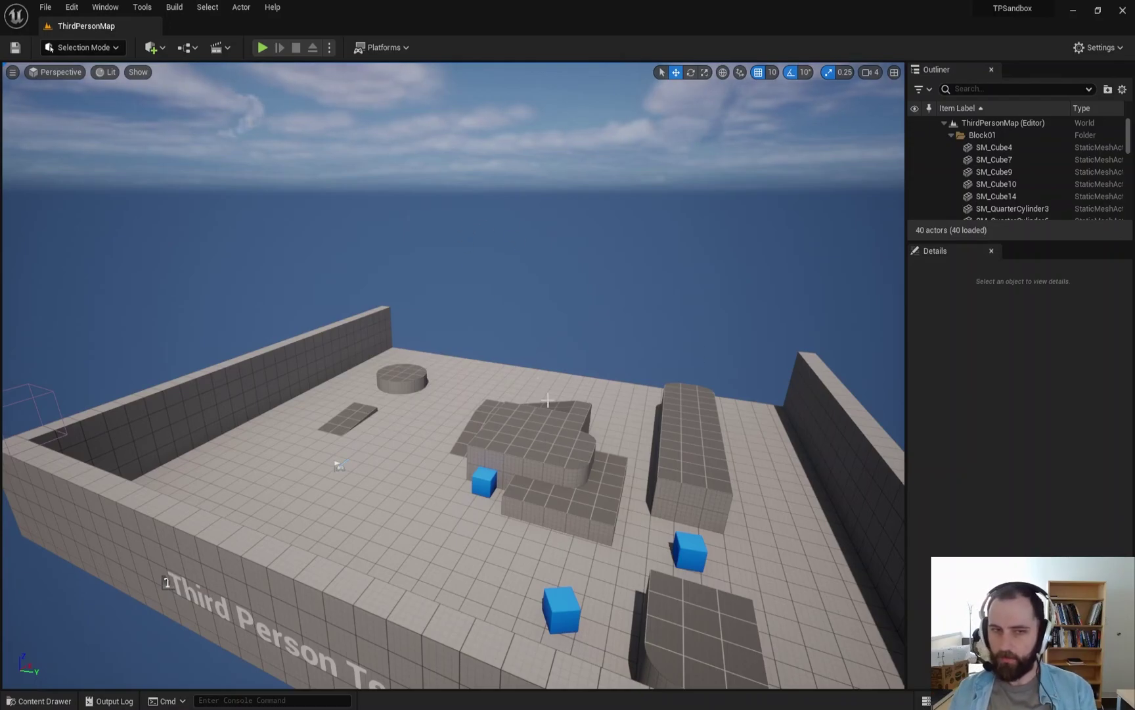
pyautogui.moveTo(627, 471)
pyautogui.mouseDown(button='right')
pyautogui.moveTo(579, 486)
pyautogui.moveTo(626, 471)
pyautogui.mouseUp(button='right')
pyautogui.press('w')
pyautogui.press('d')
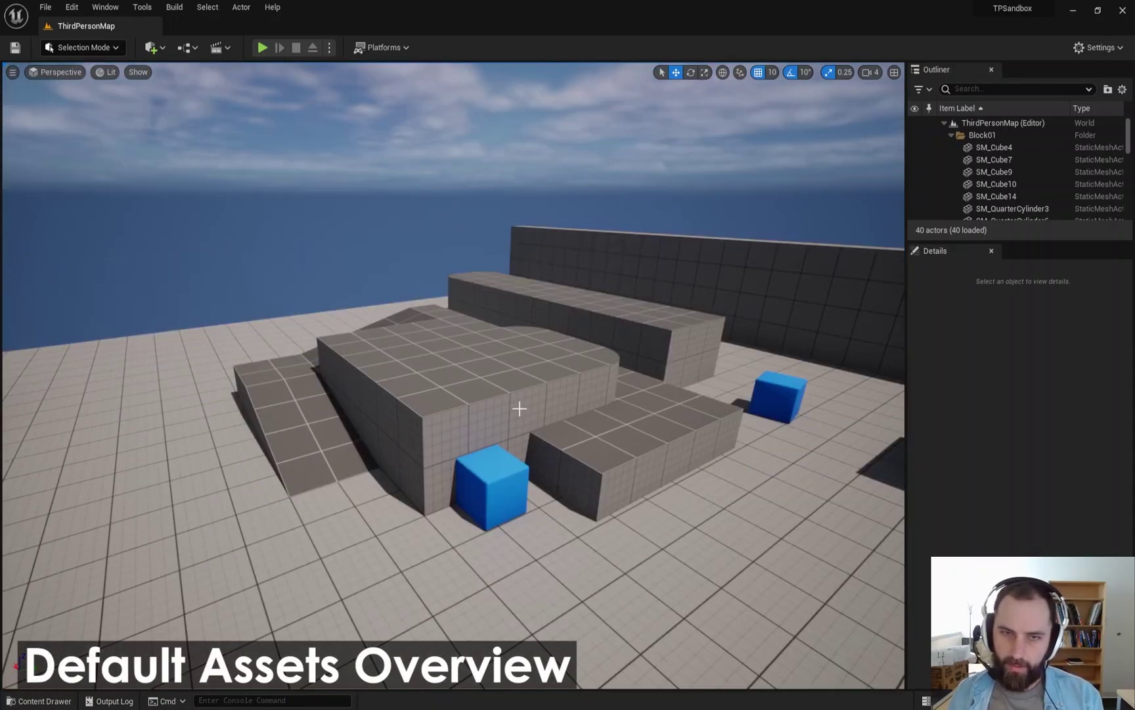
pyautogui.scroll(5, 508, 361)
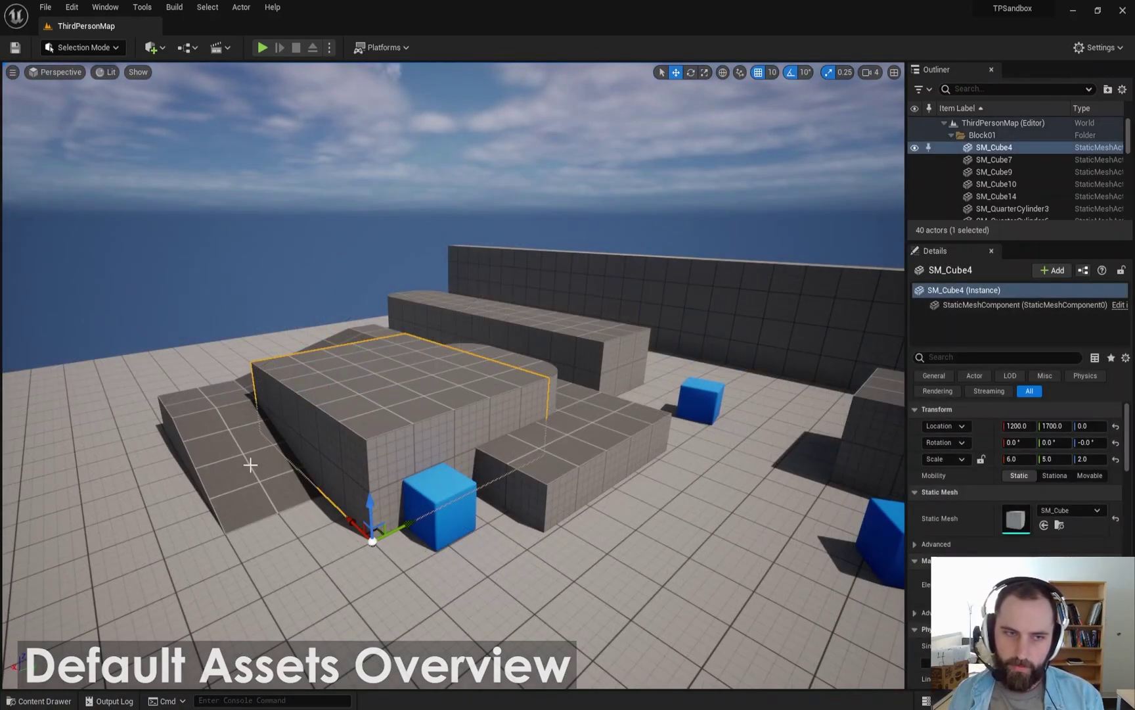
pyautogui.click(221, 473)
pyautogui.moveTo(221, 474); pyautogui.dragTo(184, 468, button='right')
pyautogui.moveTo(431, 307); pyautogui.dragTo(456, 327, button='right')
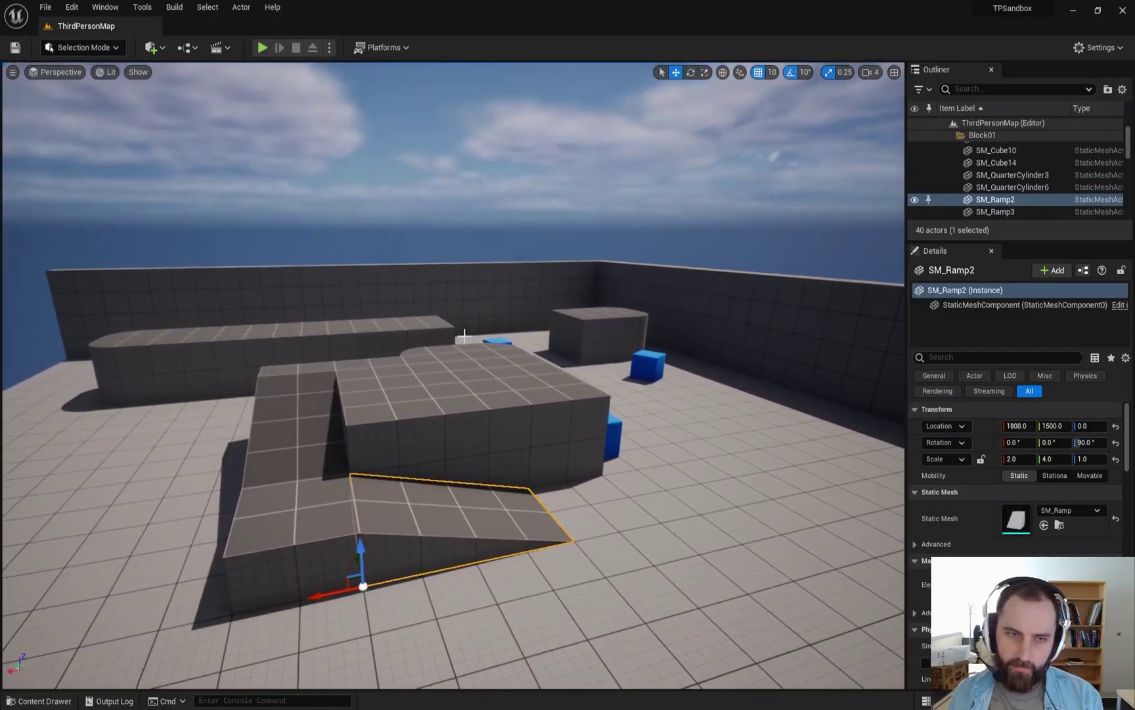
pyautogui.moveTo(558, 228); pyautogui.dragTo(519, 256, button='right')
pyautogui.moveTo(658, 347); pyautogui.dragTo(615, 331, button='right')
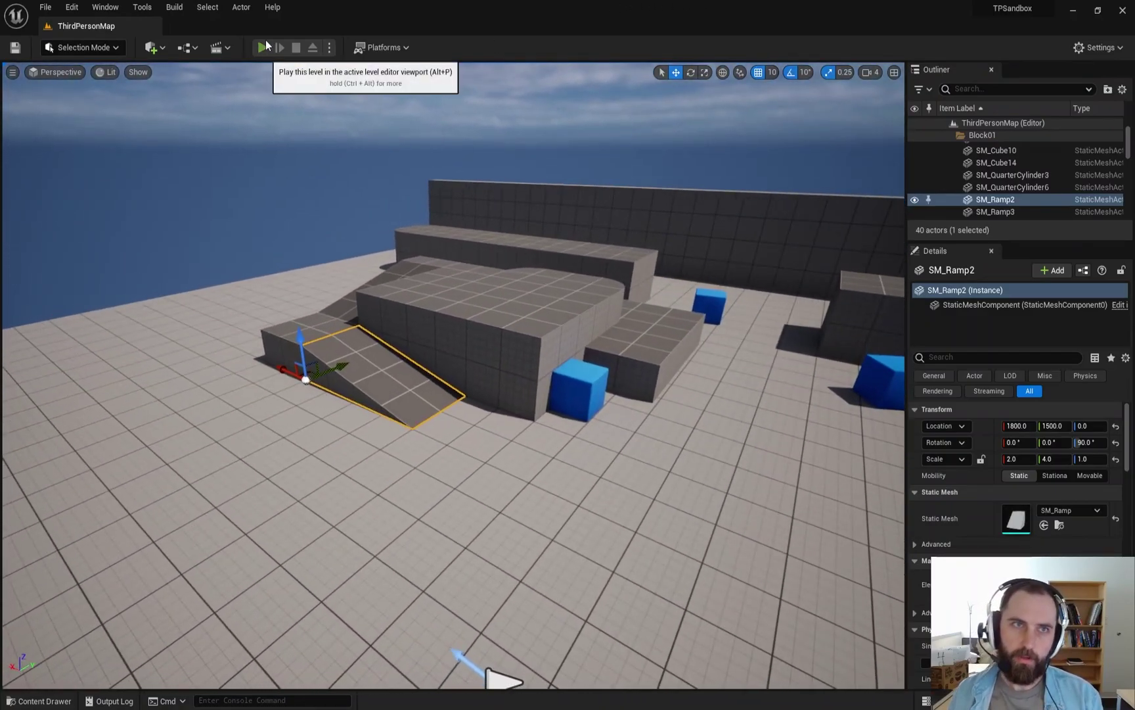
pyautogui.click(264, 44)
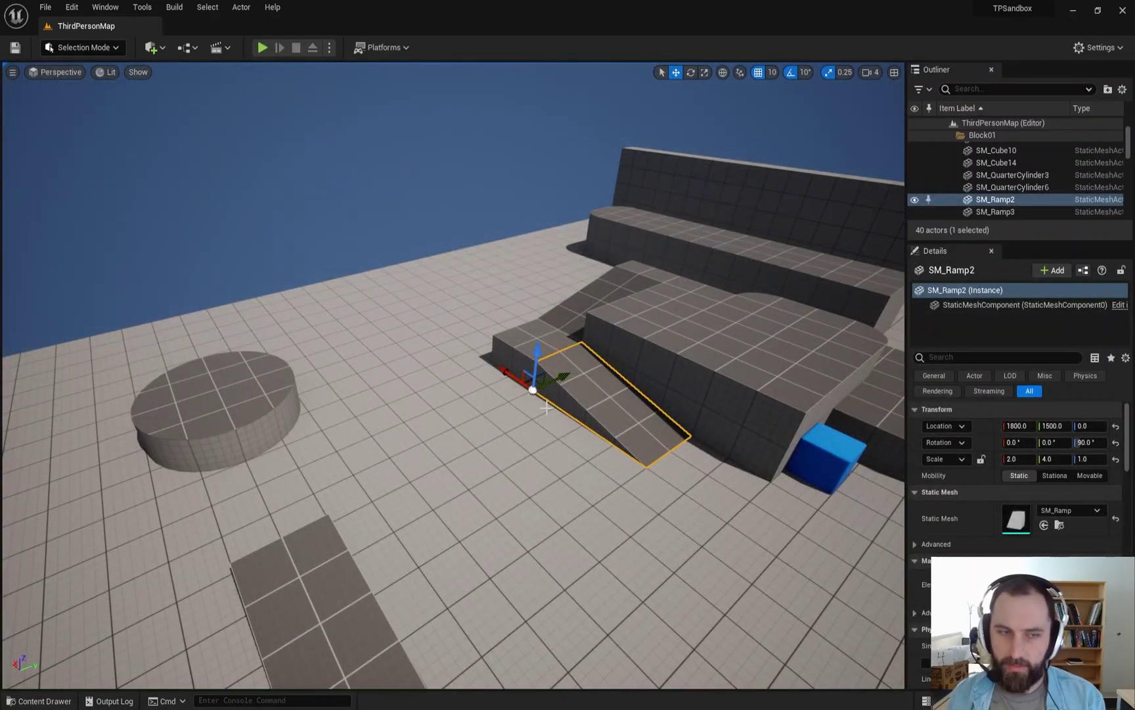
pyautogui.moveTo(437, 559); pyautogui.dragTo(438, 525, button='right')
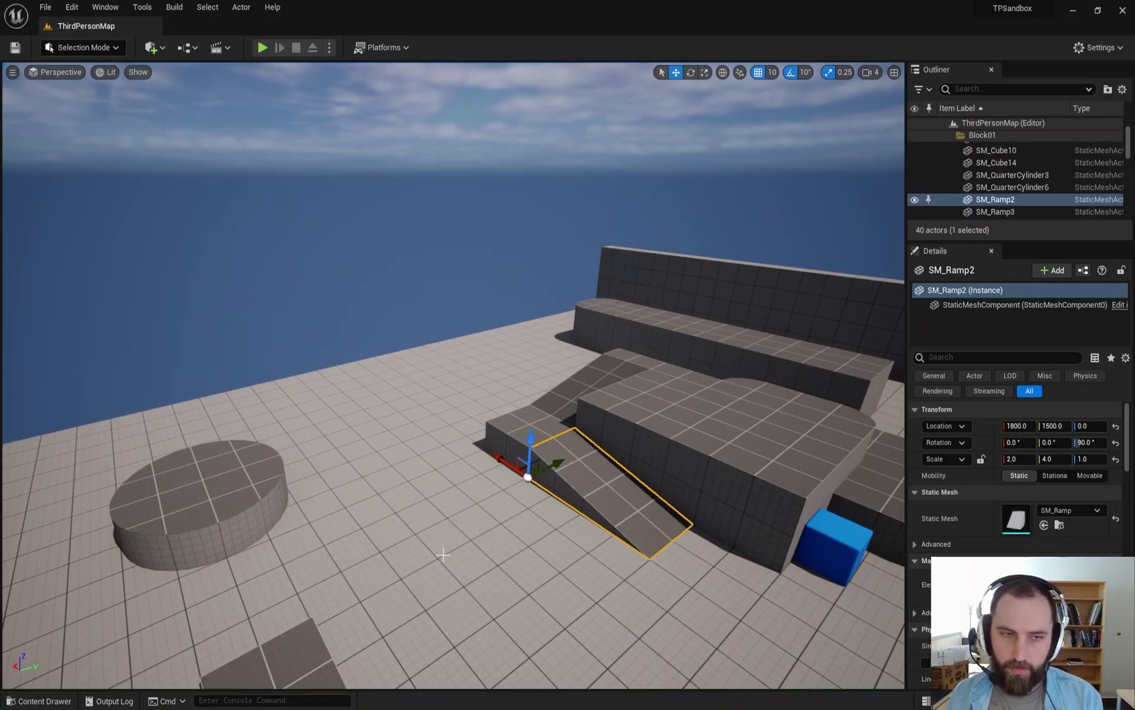
# Step: View the LevelPrototyping folder's Materials assets and compare them with the surfaces of the level's blocks
pyautogui.hotkey('ctrl', 'space')
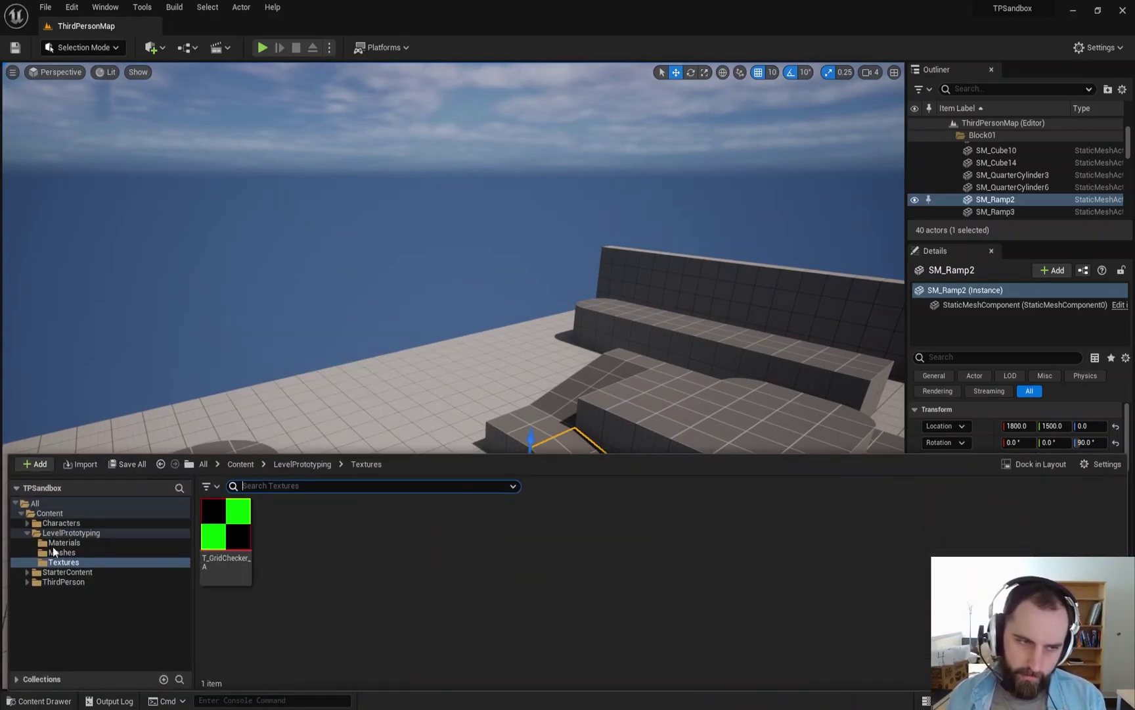
pyautogui.click(34, 535)
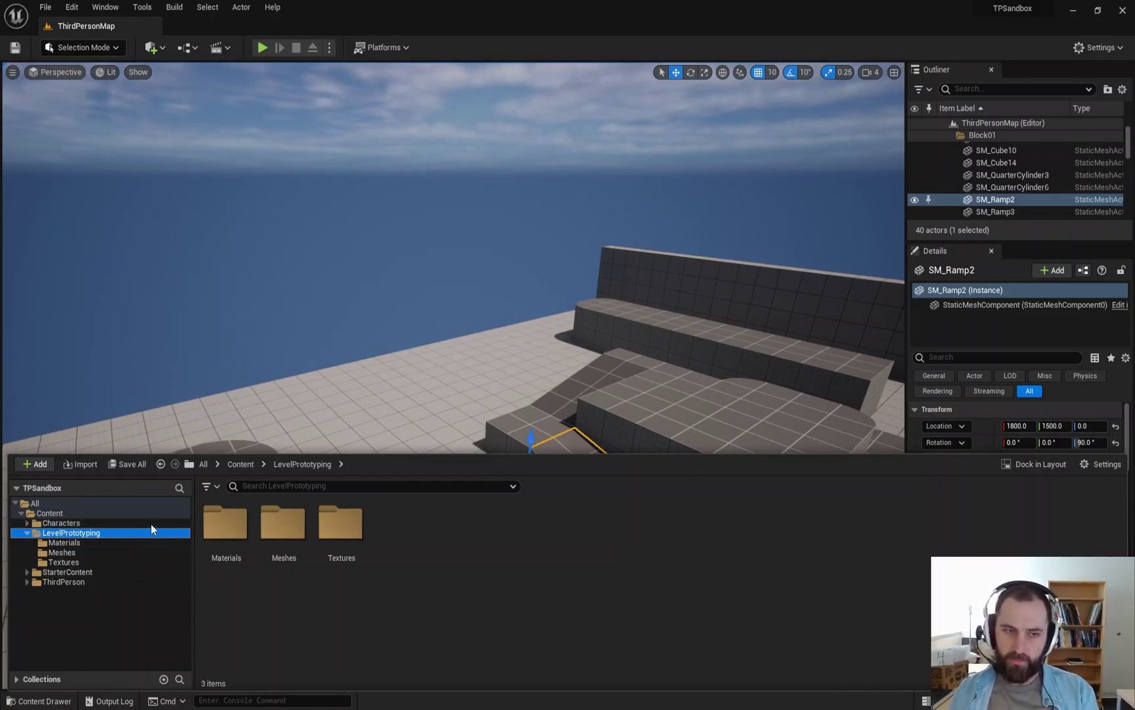
pyautogui.click(65, 544)
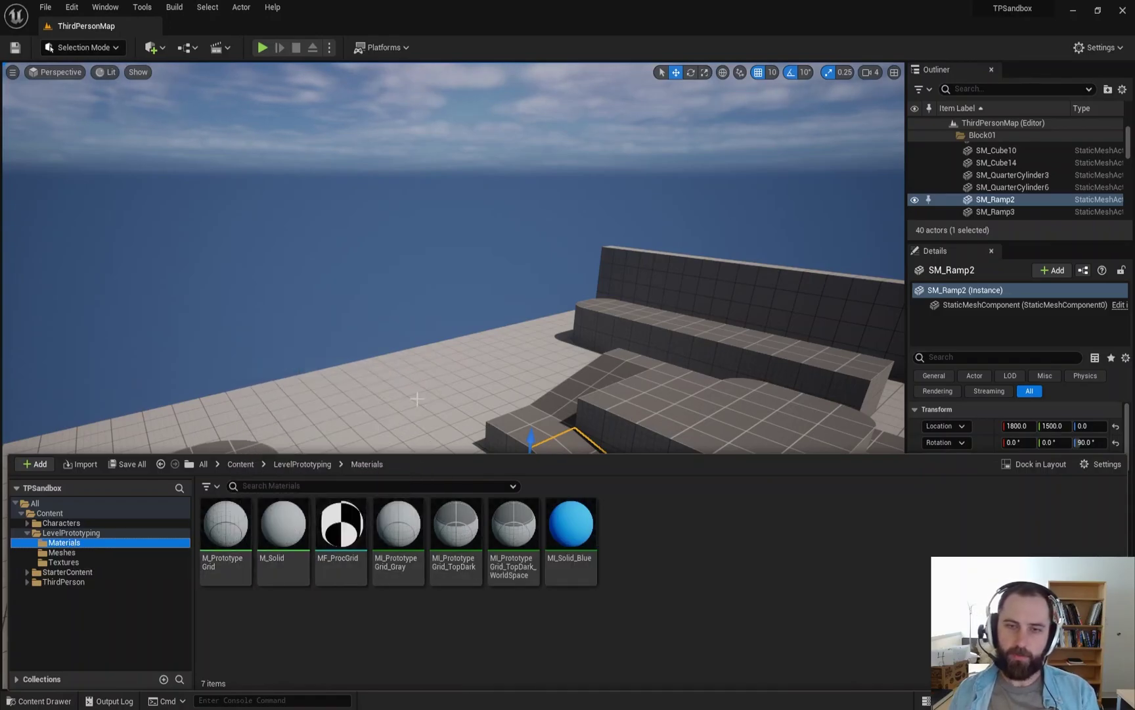
pyautogui.moveTo(667, 352); pyautogui.dragTo(561, 404, button='right')
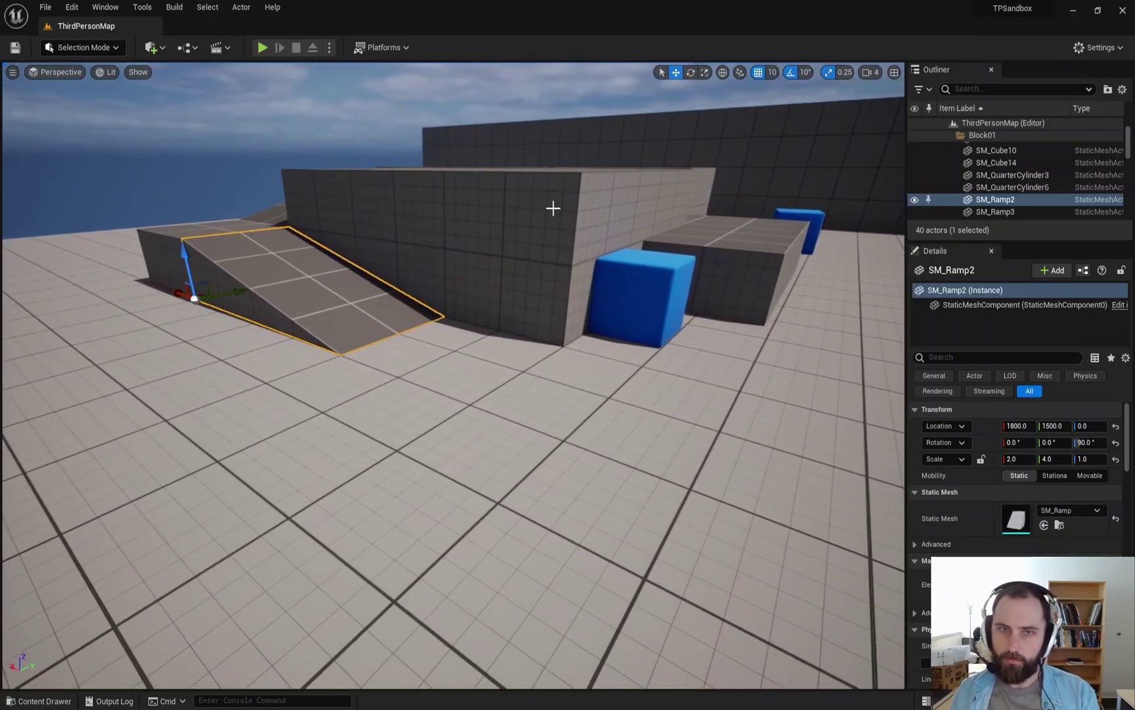
pyautogui.moveTo(337, 385); pyautogui.dragTo(506, 286, button='right')
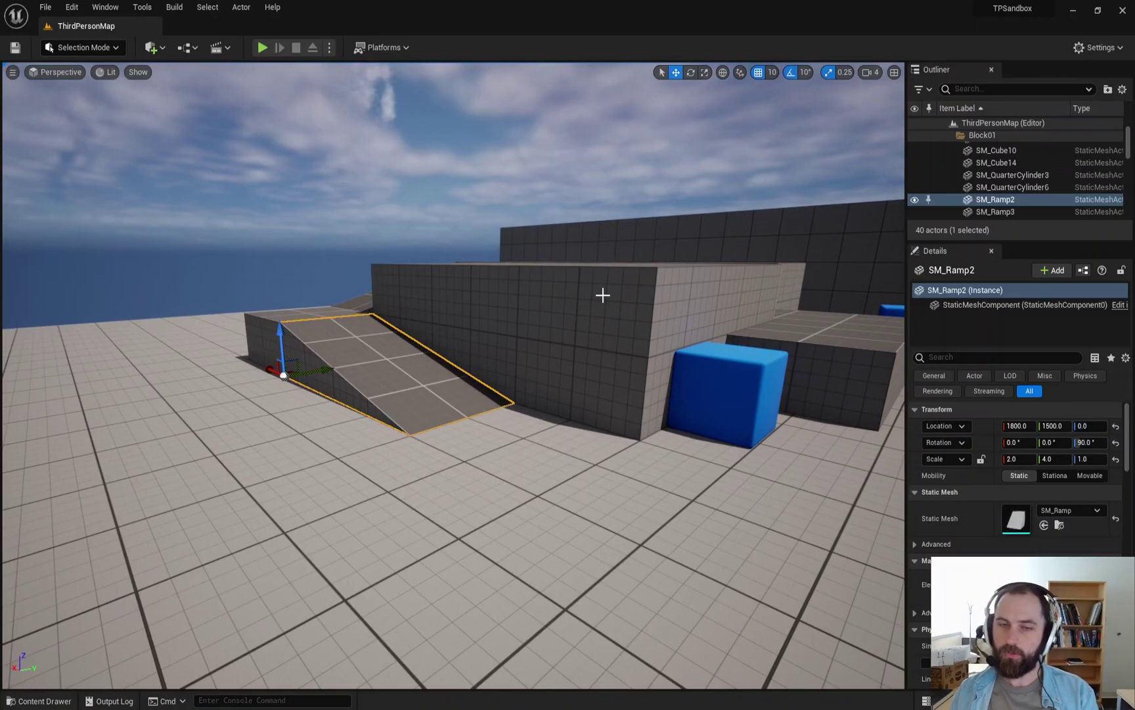
# Step: View the LevelPrototyping Meshes folder, selecting the SM_QuarterCylinder, SM_Cylinder and SM_Cube meshes in turn
pyautogui.hotkey('ctrl', 'space')
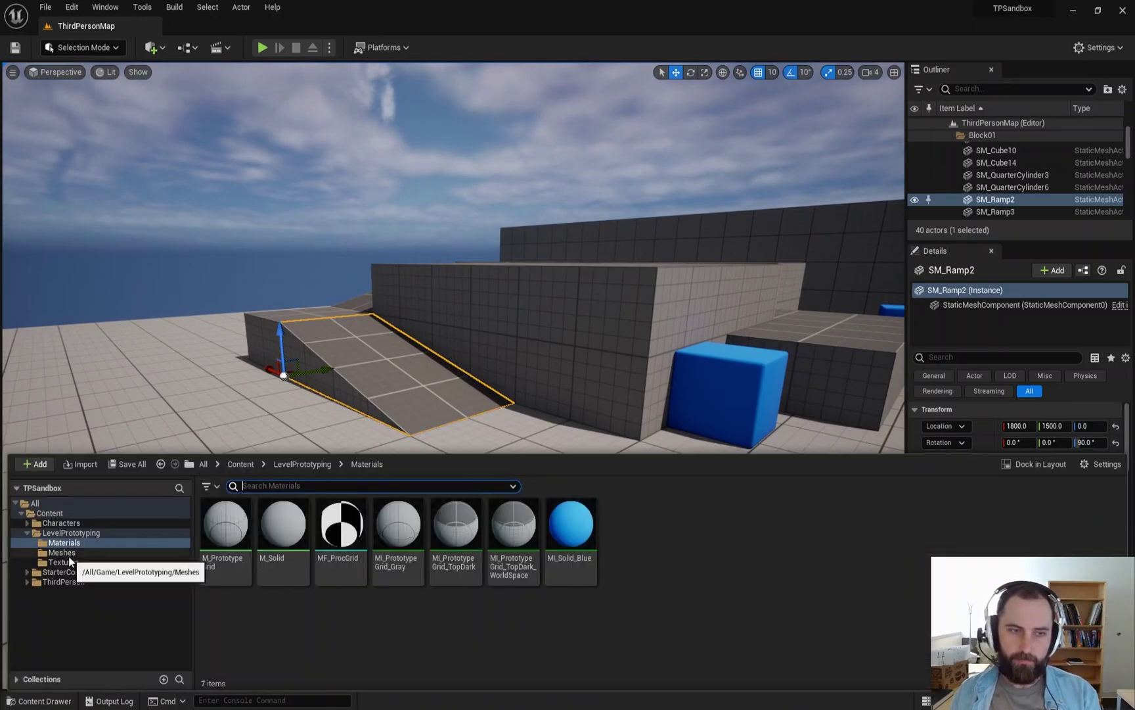
pyautogui.click(68, 553)
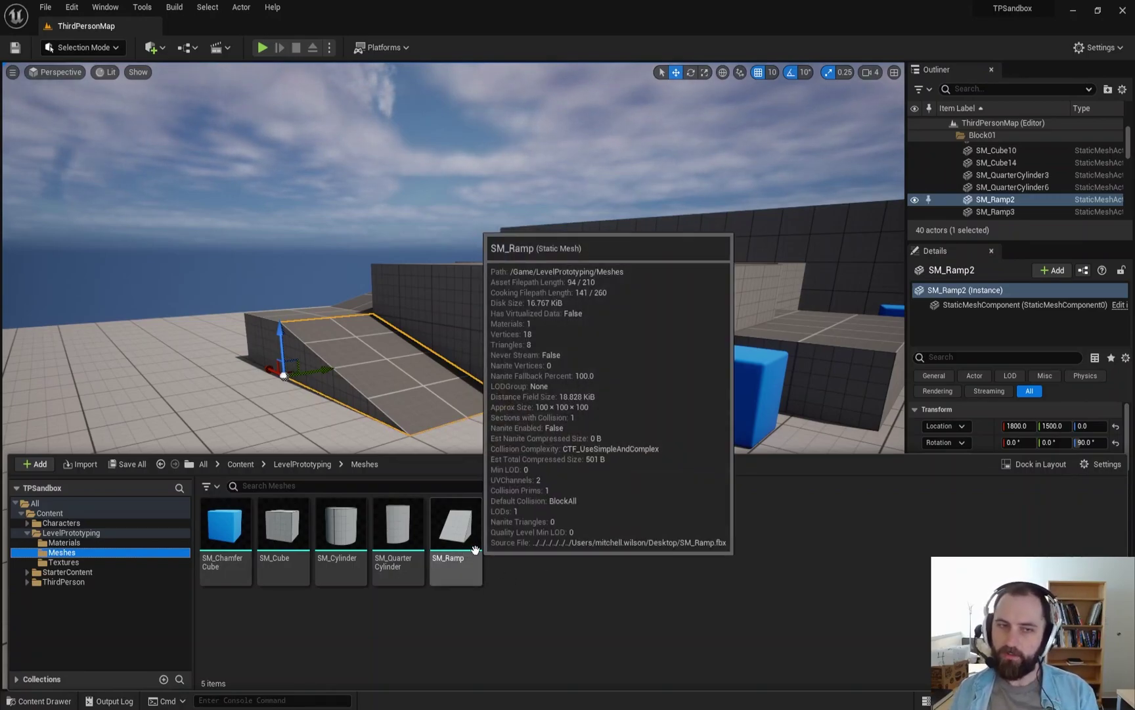
pyautogui.click(405, 540)
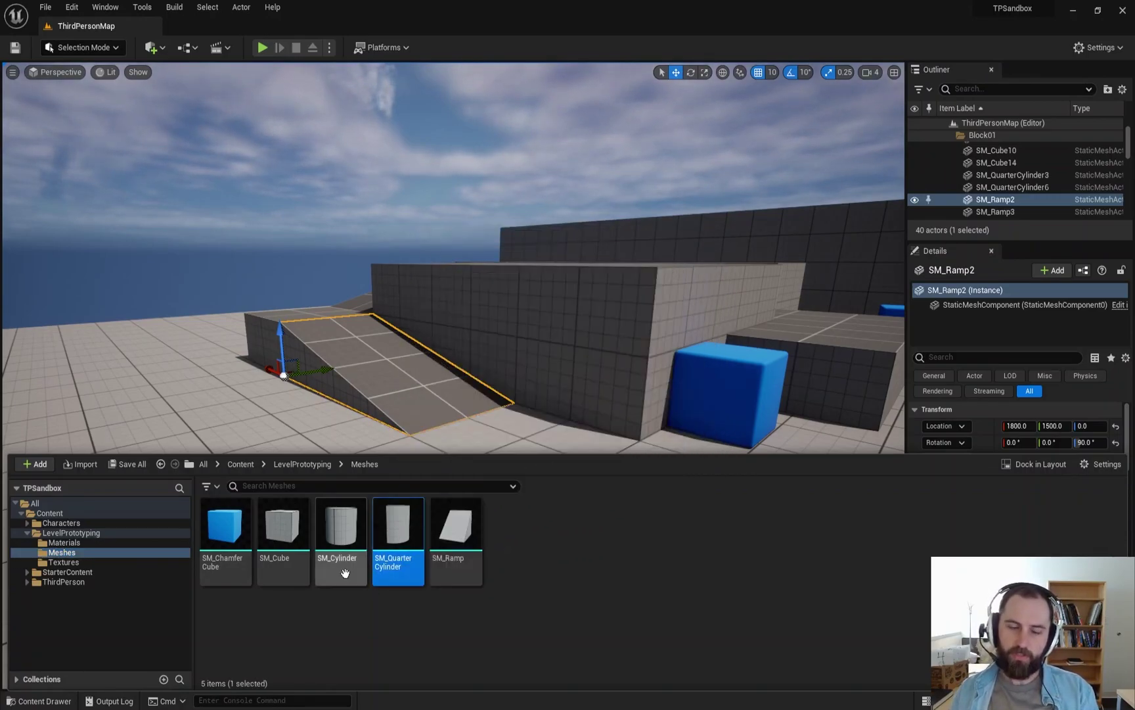
pyautogui.click(341, 529)
pyautogui.click(266, 522)
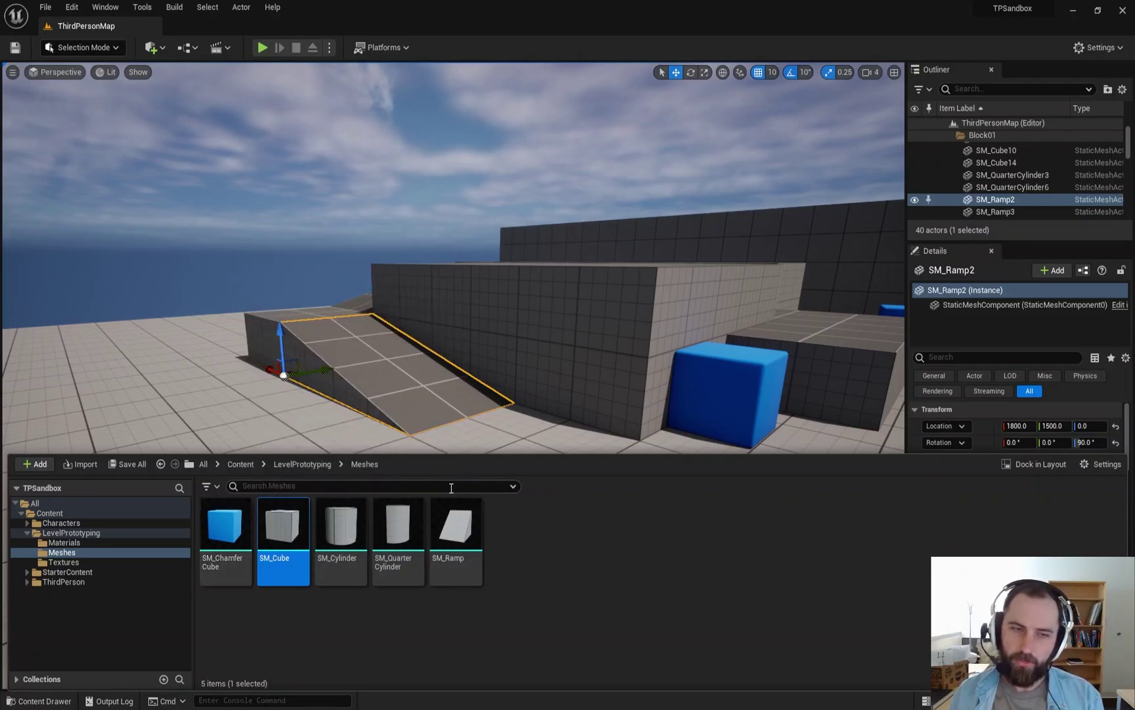
# Step: View the LevelPrototyping Textures folder, and go back to the Meshes folder
pyautogui.click(65, 571)
pyautogui.click(63, 562)
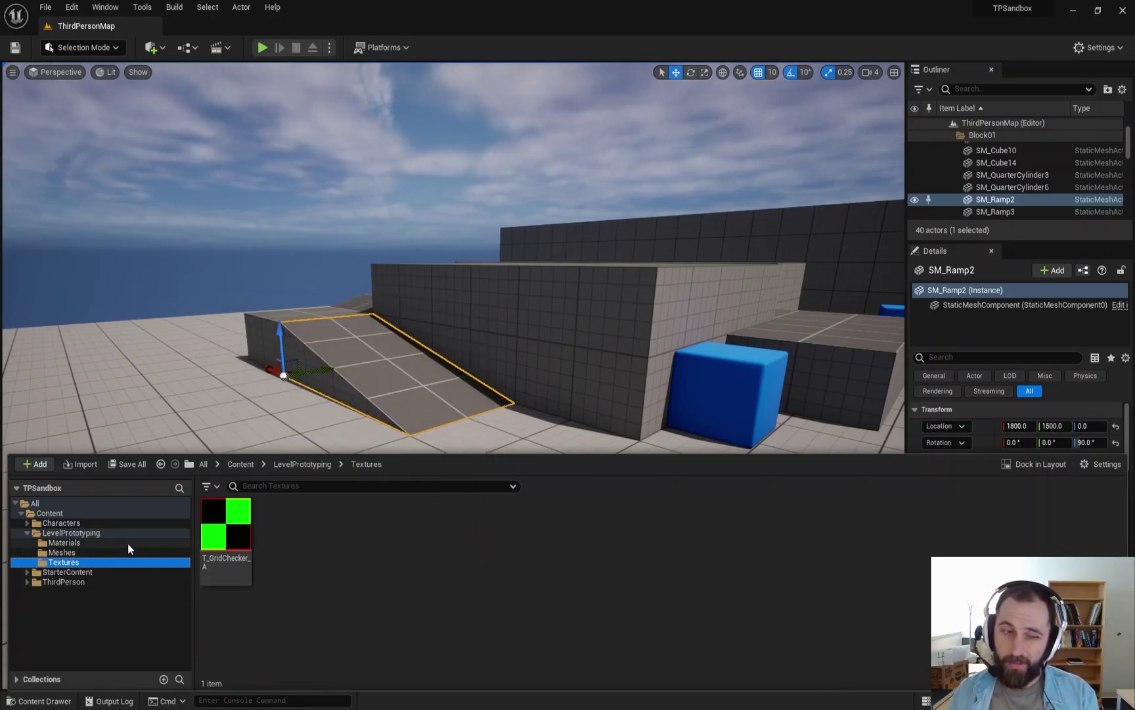
pyautogui.click(106, 552)
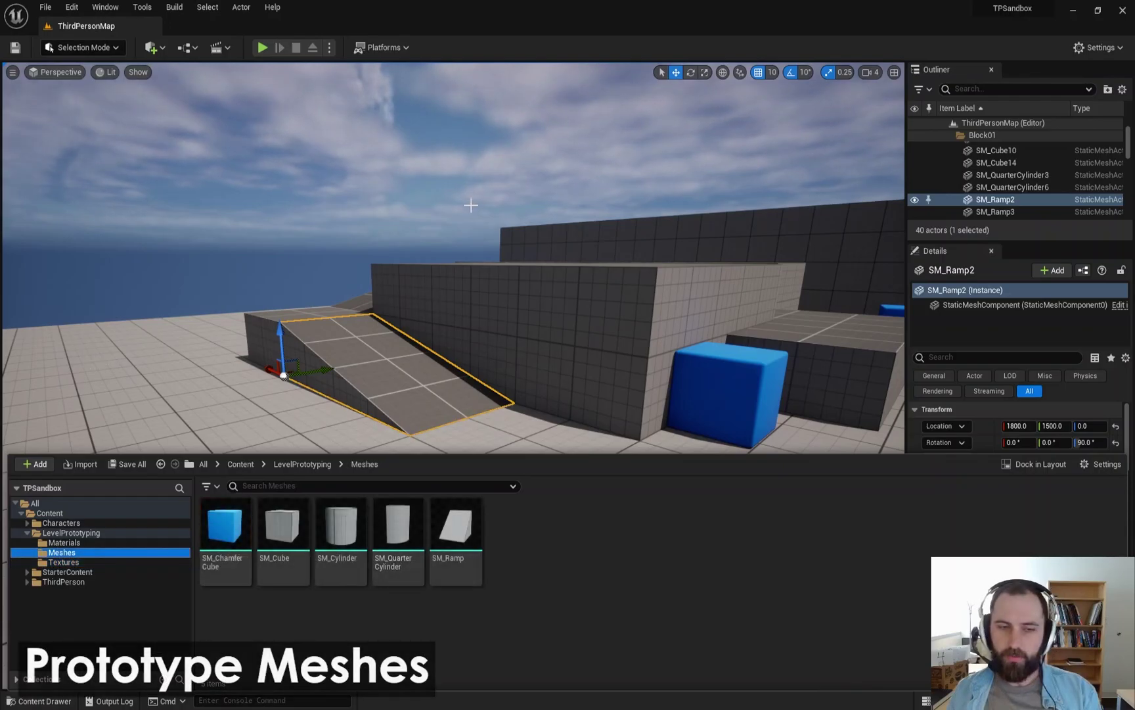
pyautogui.moveTo(540, 264); pyautogui.dragTo(626, 294, button='right')
pyautogui.moveTo(386, 603); pyautogui.dragTo(359, 529, button='right')
pyautogui.hotkey('ctrl', 'space')
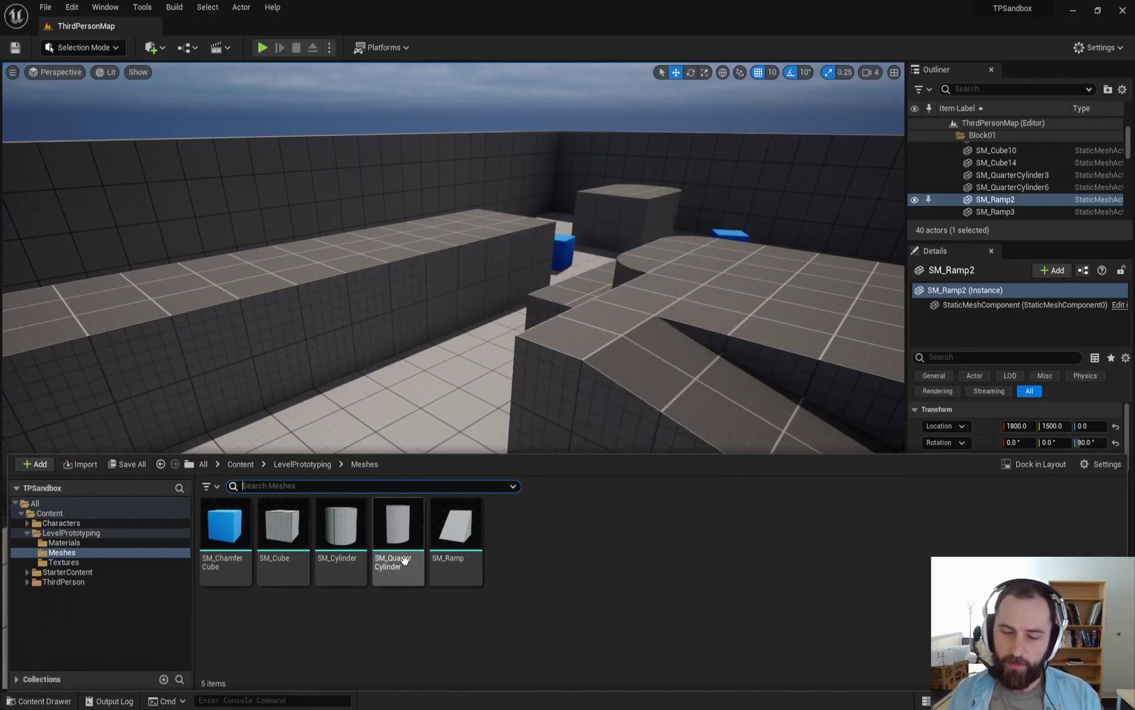
# Step: Select the long block SM_Cube8 and move it along X to 2780, away from its rounded end pieces
pyautogui.click(387, 286)
pyautogui.moveTo(388, 286); pyautogui.dragTo(355, 302, button='right')
pyautogui.moveTo(554, 319)
pyautogui.mouseDown(button='right')
pyautogui.moveTo(546, 374)
pyautogui.moveTo(536, 338)
pyautogui.moveTo(555, 319)
pyautogui.mouseUp(button='right')
pyautogui.scroll(-6, 681, 387)
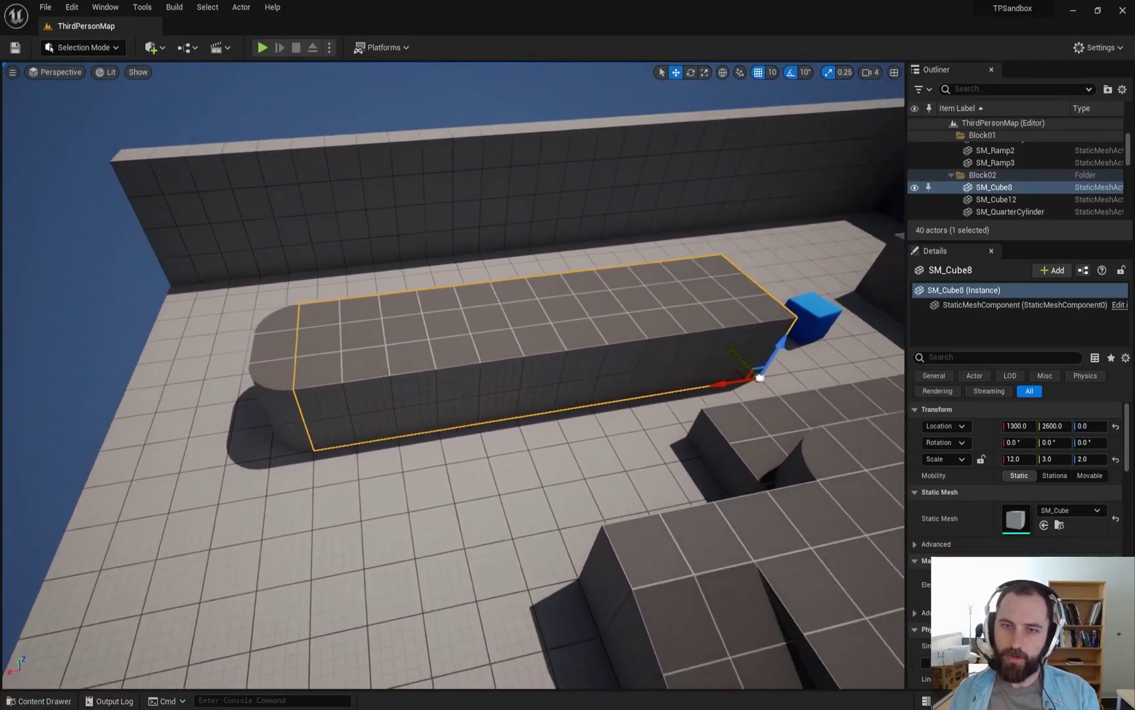
pyautogui.moveTo(601, 381); pyautogui.dragTo(253, 430)
pyautogui.moveTo(504, 393); pyautogui.dragTo(420, 393, button='right')
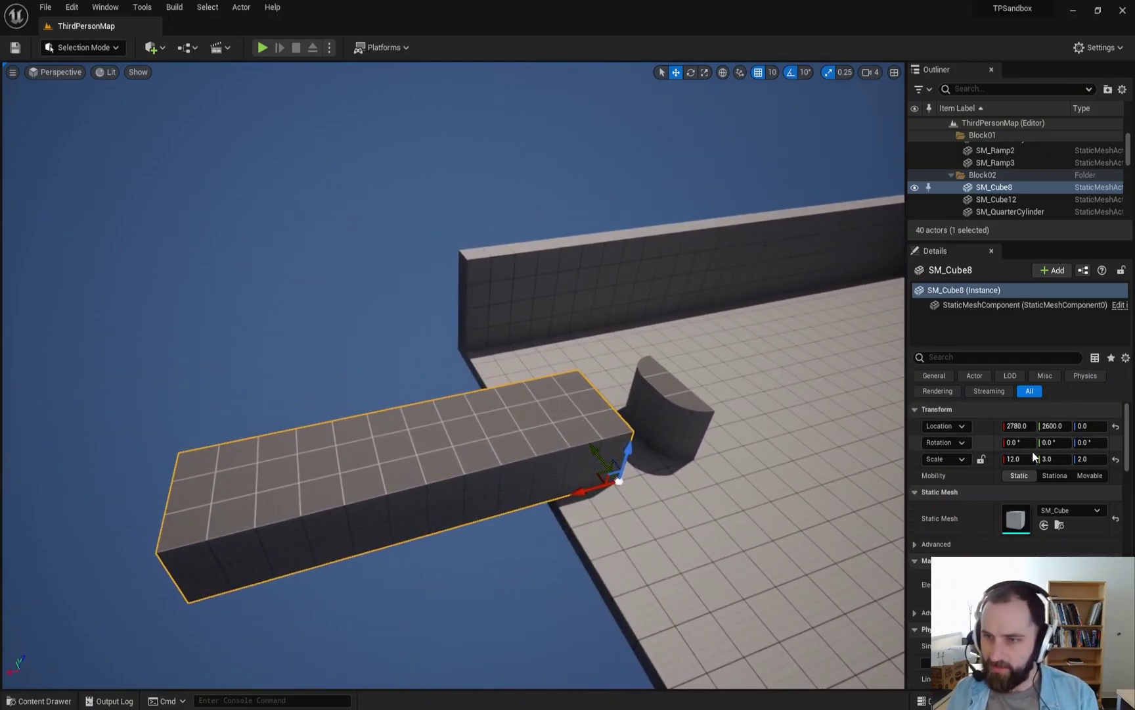
# Step: Set the scale of SM_Cube8 to 1.0 on all three axes
pyautogui.click(1018, 458)
pyautogui.click(1049, 459)
pyautogui.write('1')
pyautogui.click(1054, 459)
pyautogui.write('1')
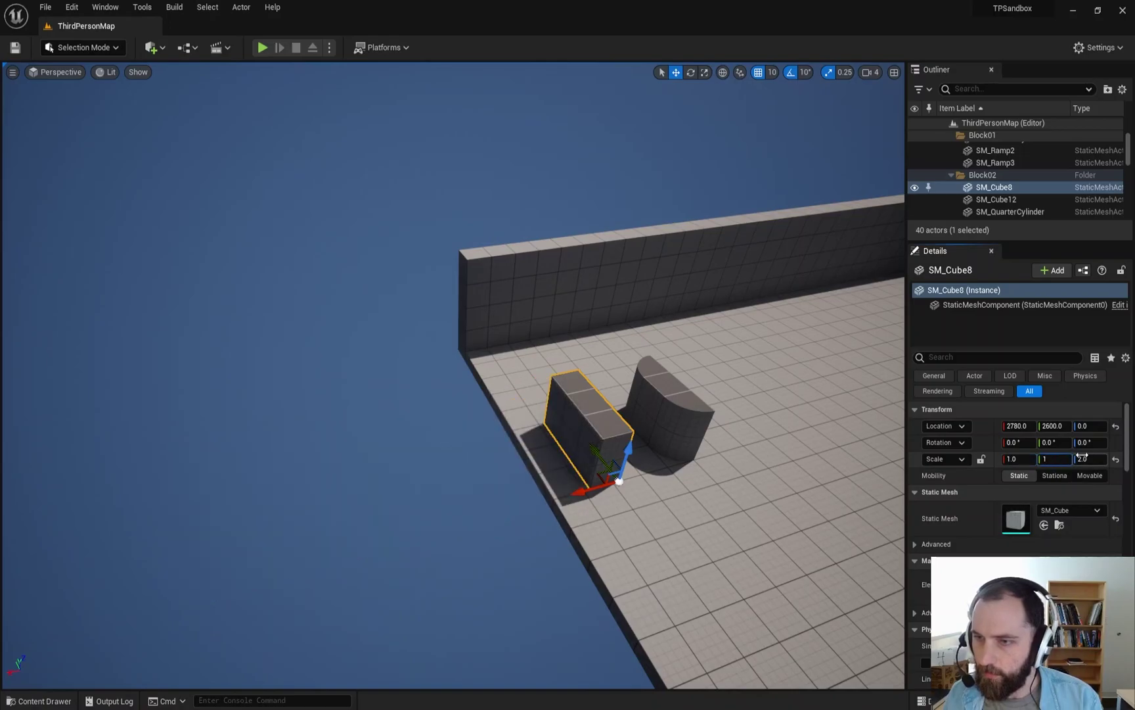
pyautogui.click(1086, 459)
pyautogui.press('Return')
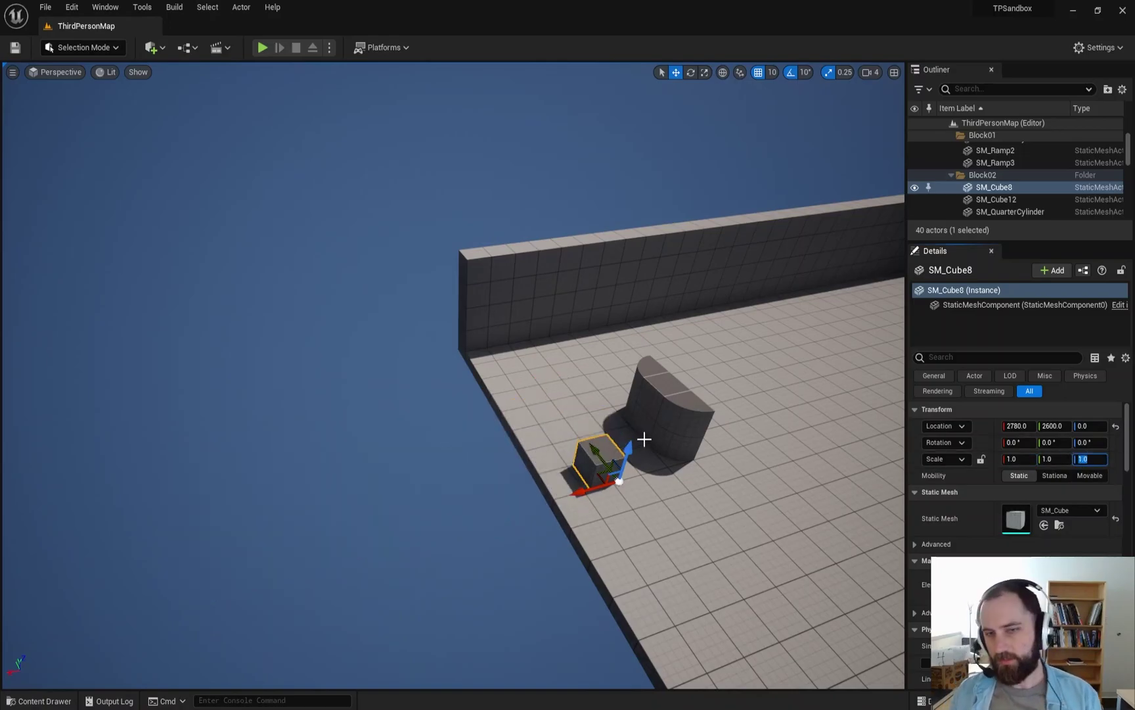
pyautogui.moveTo(651, 444); pyautogui.dragTo(609, 477, button='right')
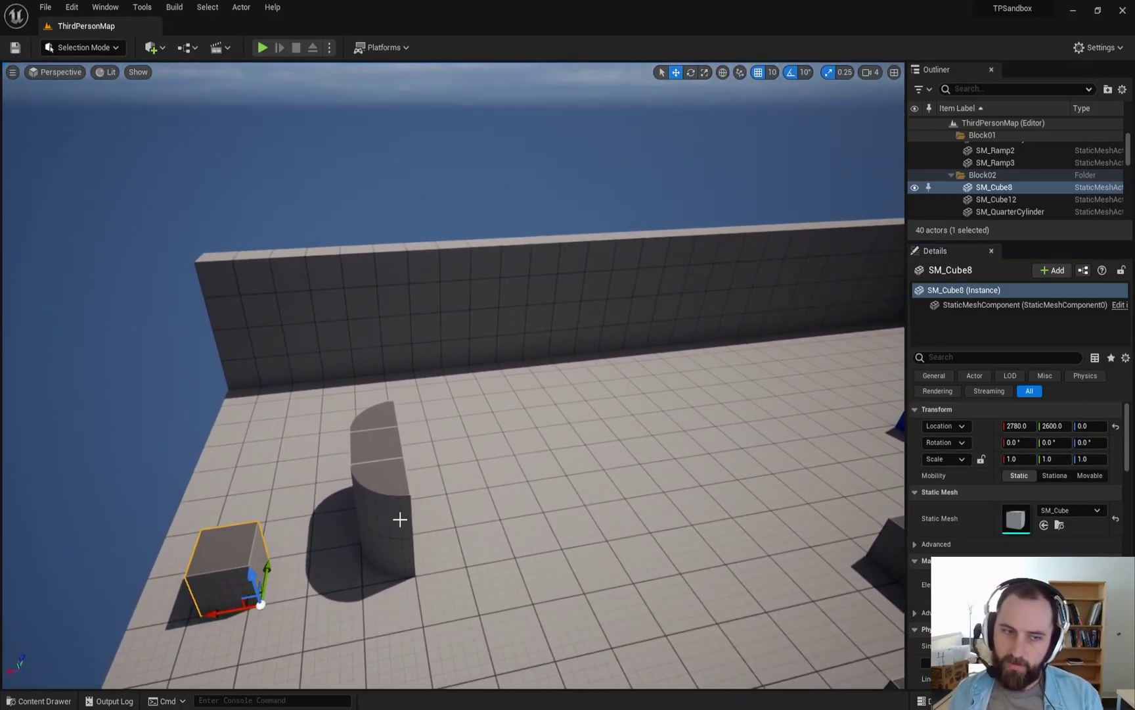
# Step: Undo the scale changes on SM_Cube8 and move it back along X to 1300
pyautogui.hotkey('ctrl', 'z')
pyautogui.hotkey('ctrl', 'z')
pyautogui.hotkey('ctrl', 'z')
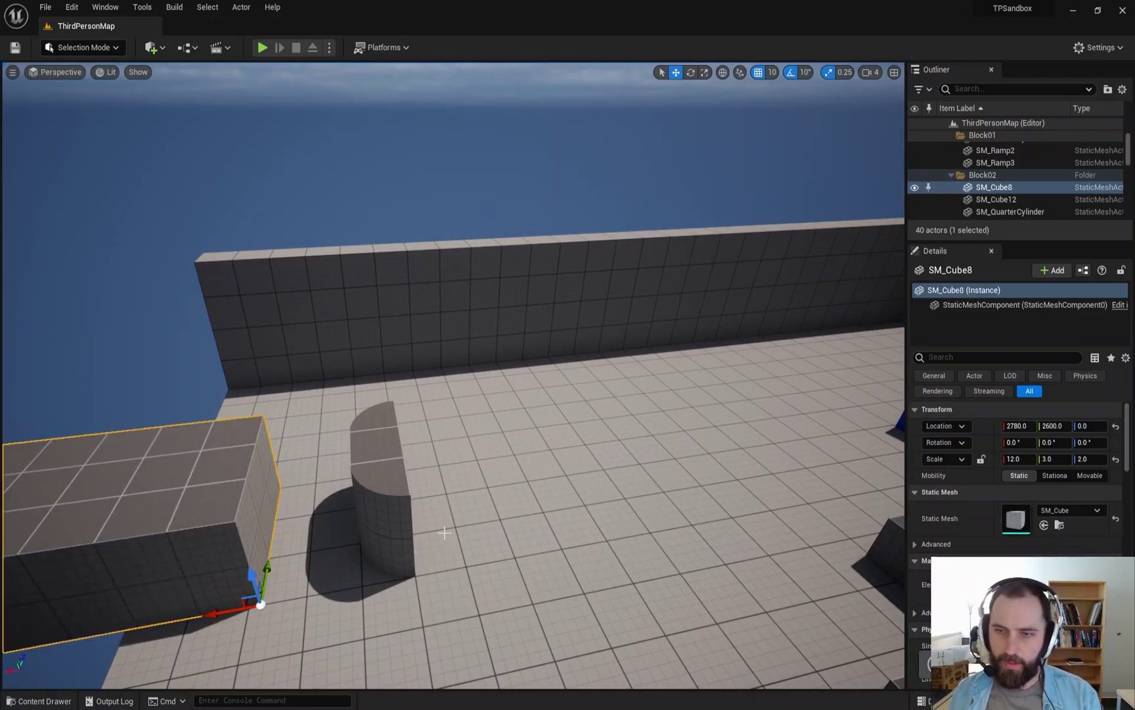
pyautogui.moveTo(213, 618); pyautogui.dragTo(868, 519)
pyautogui.moveTo(626, 357); pyautogui.dragTo(657, 322, button='right')
# Step: Compare the SM_Cube mesh in the Meshes folder with the long block and other blocks in the level
pyautogui.hotkey('ctrl', 'space')
pyautogui.moveTo(556, 414); pyautogui.dragTo(740, 395, button='right')
pyautogui.moveTo(611, 372); pyautogui.dragTo(520, 307, button='right')
pyautogui.hotkey('ctrl', 'space')
pyautogui.click(284, 528)
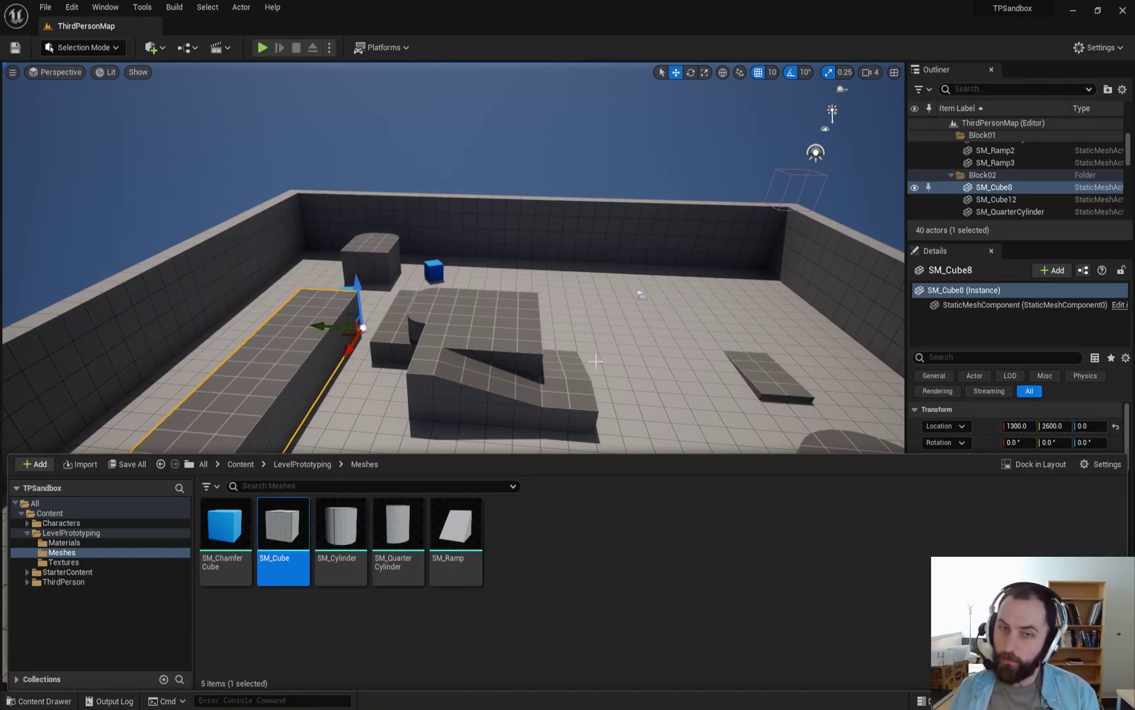
pyautogui.moveTo(636, 333); pyautogui.dragTo(473, 334, button='right')
pyautogui.press('w')
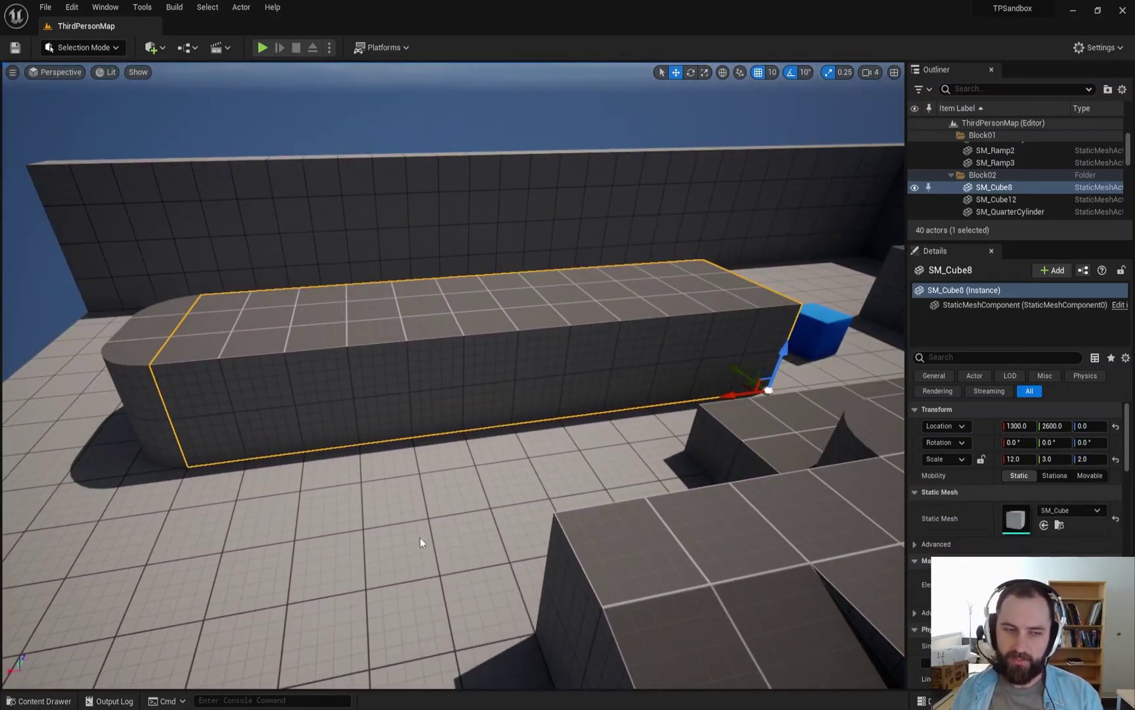
pyautogui.hotkey('ctrl', 'space')
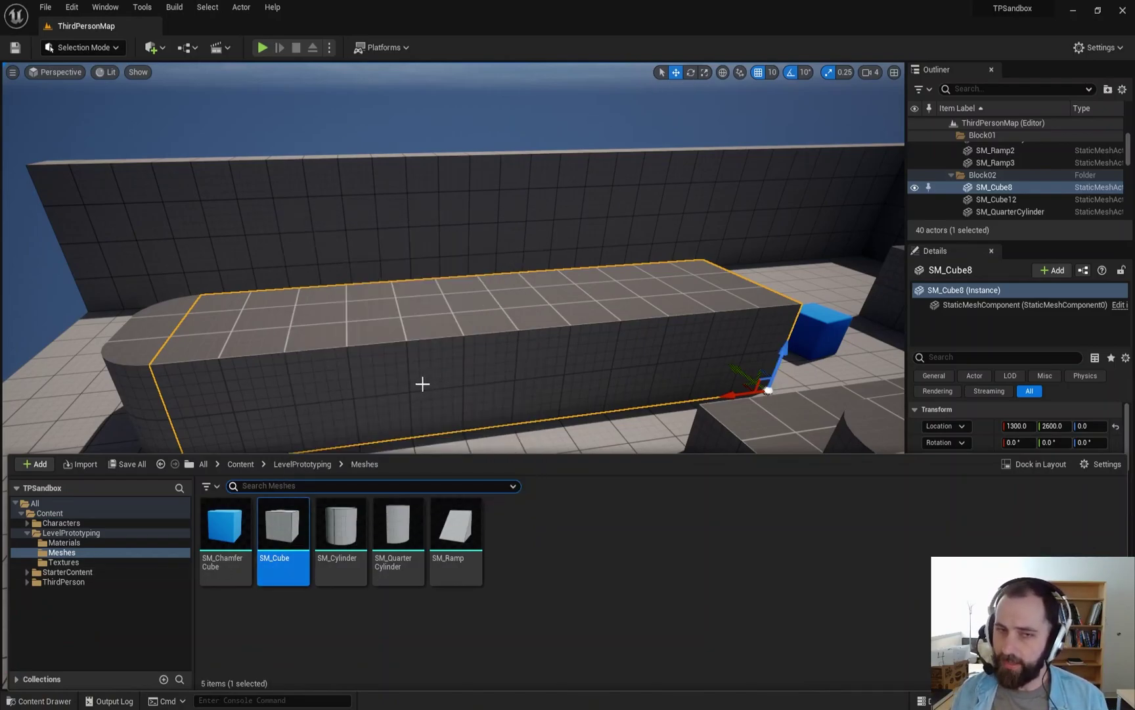
pyautogui.moveTo(569, 335); pyautogui.dragTo(512, 341, button='right')
pyautogui.moveTo(576, 466); pyautogui.dragTo(647, 453, button='right')
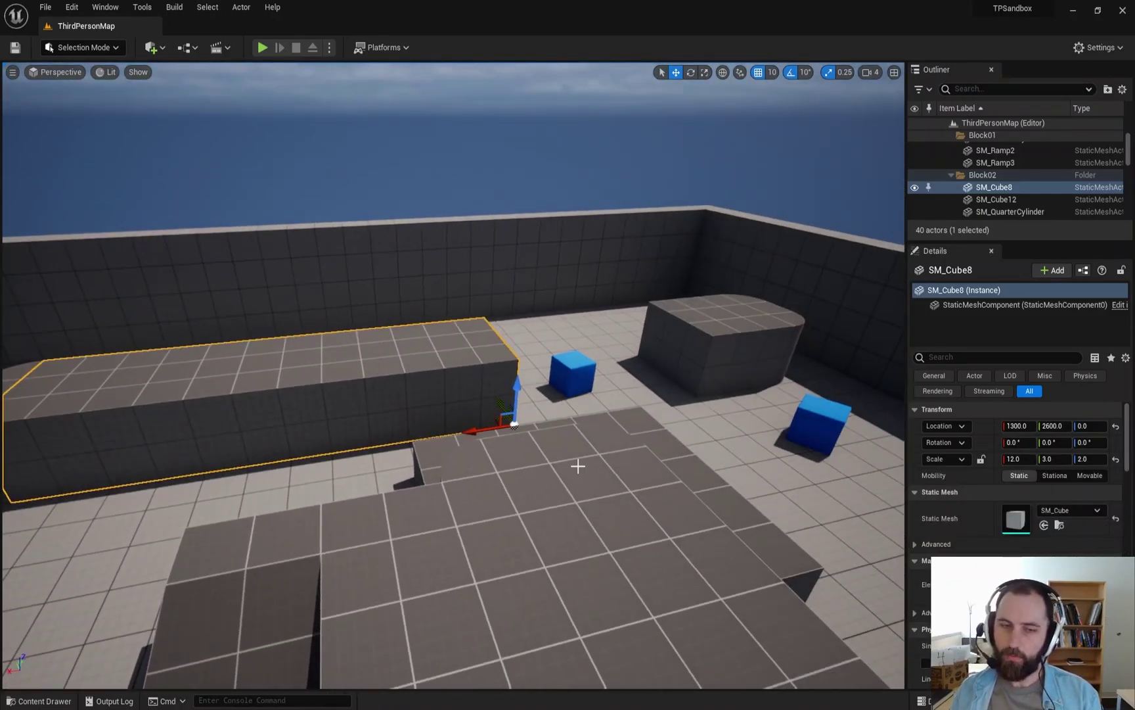
pyautogui.hotkey('ctrl', 'space')
pyautogui.hotkey('ctrl', 'space')
# Step: Select the quarter cylinder rounding the corner block, and compare it with the SM_Cylinder mesh in the Meshes folder
pyautogui.moveTo(414, 504); pyautogui.dragTo(552, 565, button='right')
pyautogui.click(525, 361)
pyautogui.click(514, 290)
pyautogui.hotkey('ctrl', 'space')
pyautogui.click(340, 535)
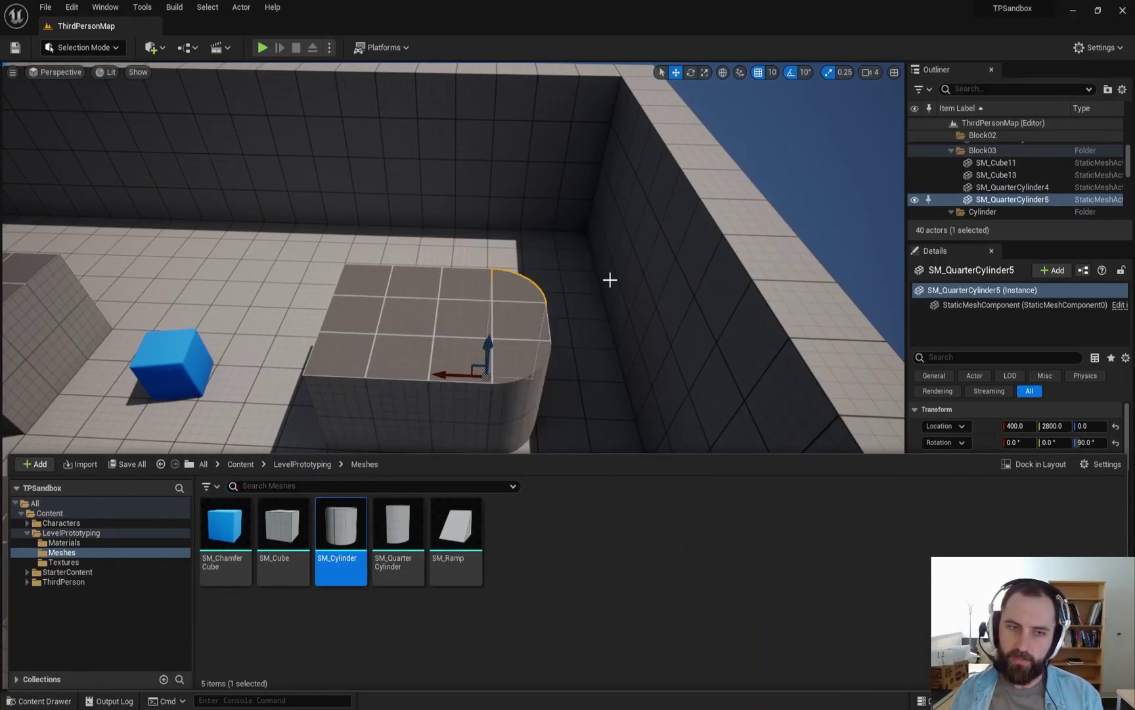
pyautogui.moveTo(608, 279); pyautogui.dragTo(641, 299, button='right')
# Step: Select the SM_Ramp mesh in the Meshes folder, and try scaling the low ramp near the round platform vertically
pyautogui.hotkey('ctrl', 'space')
pyautogui.click(479, 568)
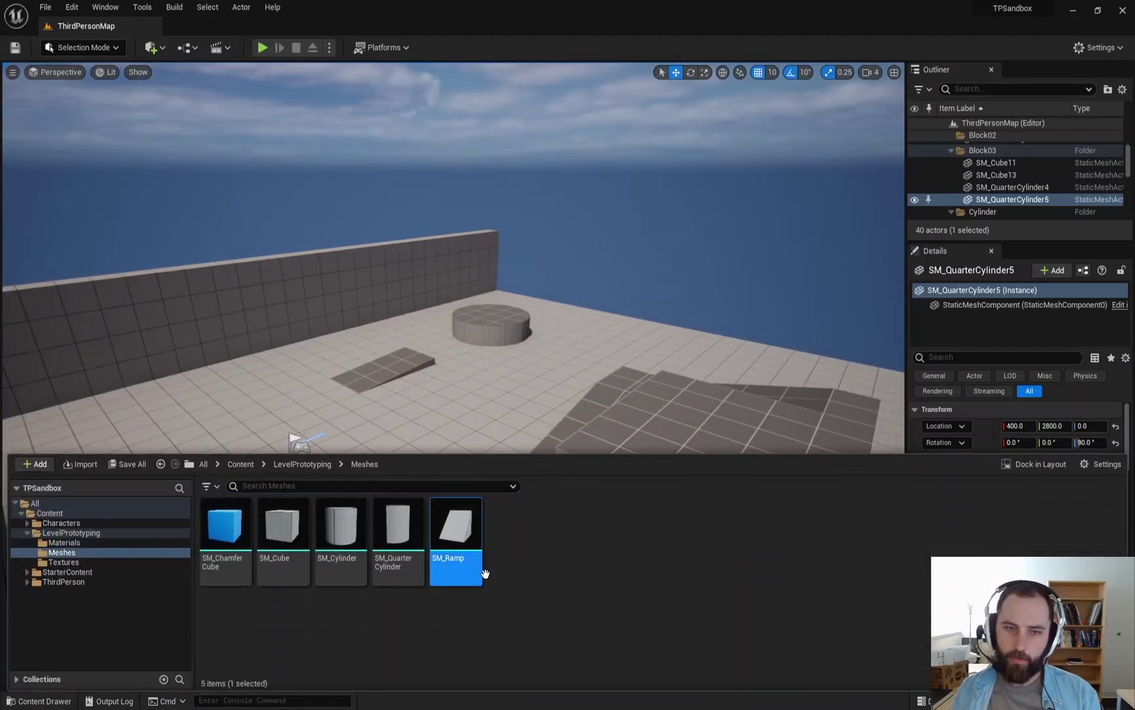
pyautogui.click(407, 370)
pyautogui.press('r')
pyautogui.moveTo(403, 314)
pyautogui.mouseDown()
pyautogui.moveTo(403, 292)
pyautogui.moveTo(403, 318)
pyautogui.mouseUp()
# Step: Try scaling the ramp SM_Ramp2 beside the large block, and undo the change
pyautogui.moveTo(580, 412); pyautogui.dragTo(772, 430, button='right')
pyautogui.press('a')
pyautogui.press('w')
pyautogui.click(418, 484)
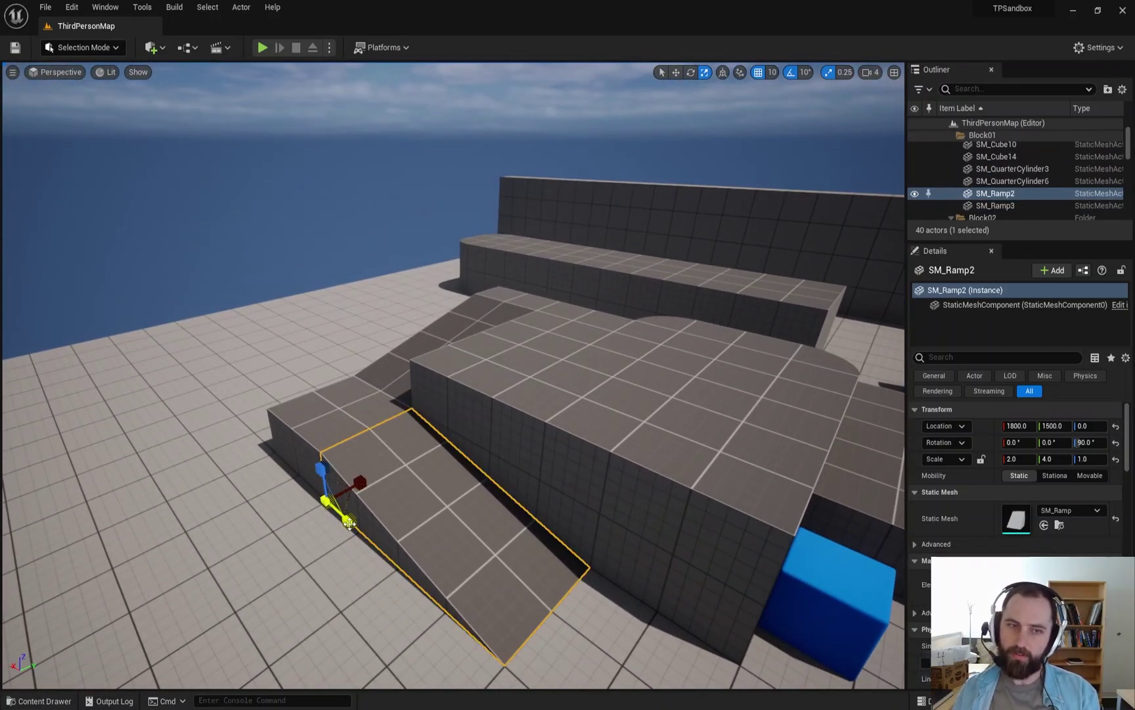
pyautogui.moveTo(350, 523); pyautogui.dragTo(322, 421)
pyautogui.hotkey('ctrl', 'z')
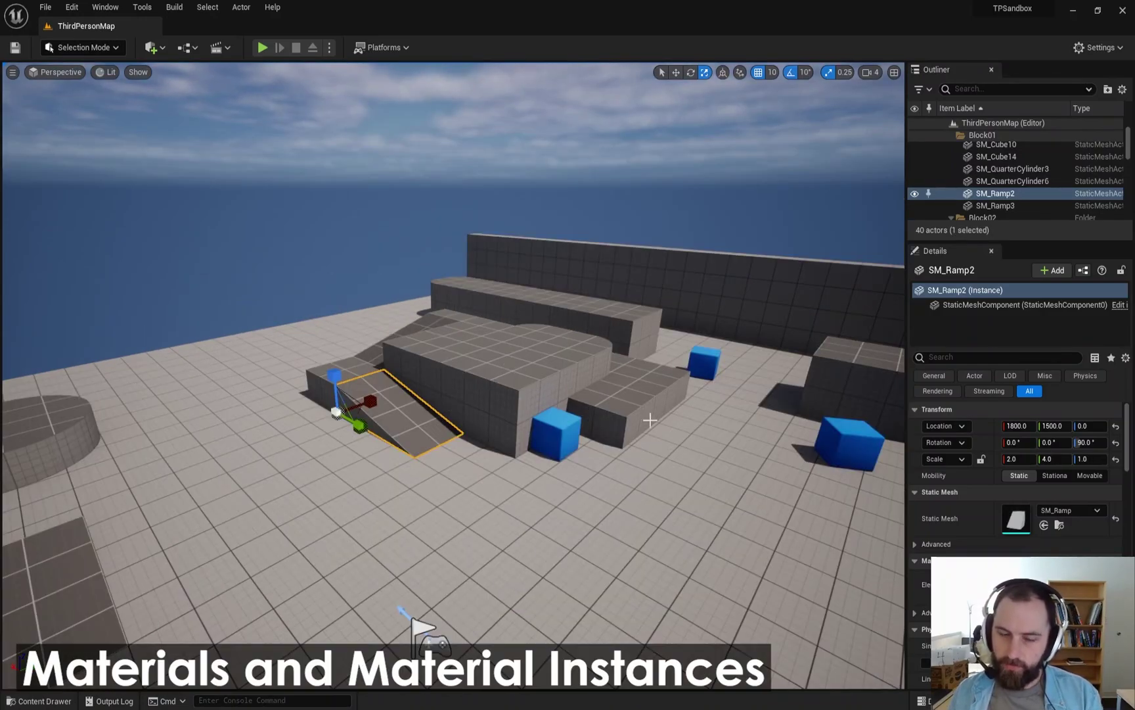
# Step: Open the M_PrototypeGrid material from the LevelPrototyping Materials folder, examine the colour groups in its node graph, and close it
pyautogui.moveTo(590, 384); pyautogui.dragTo(566, 375, button='right')
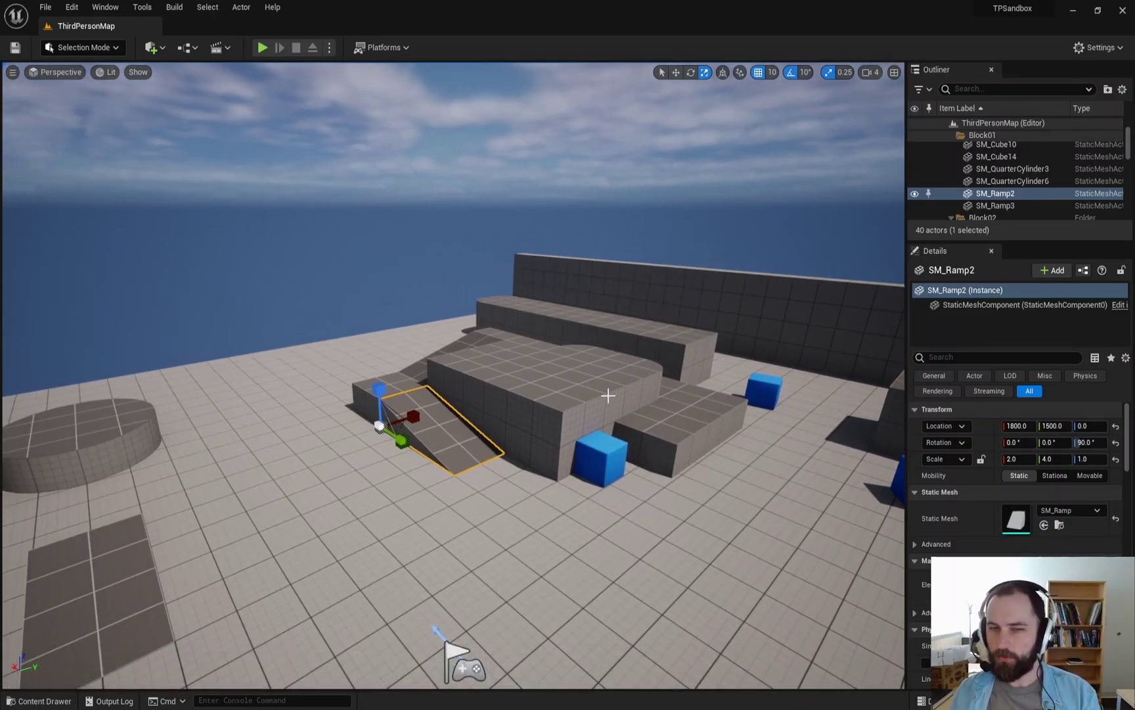
pyautogui.hotkey('ctrl', 'space')
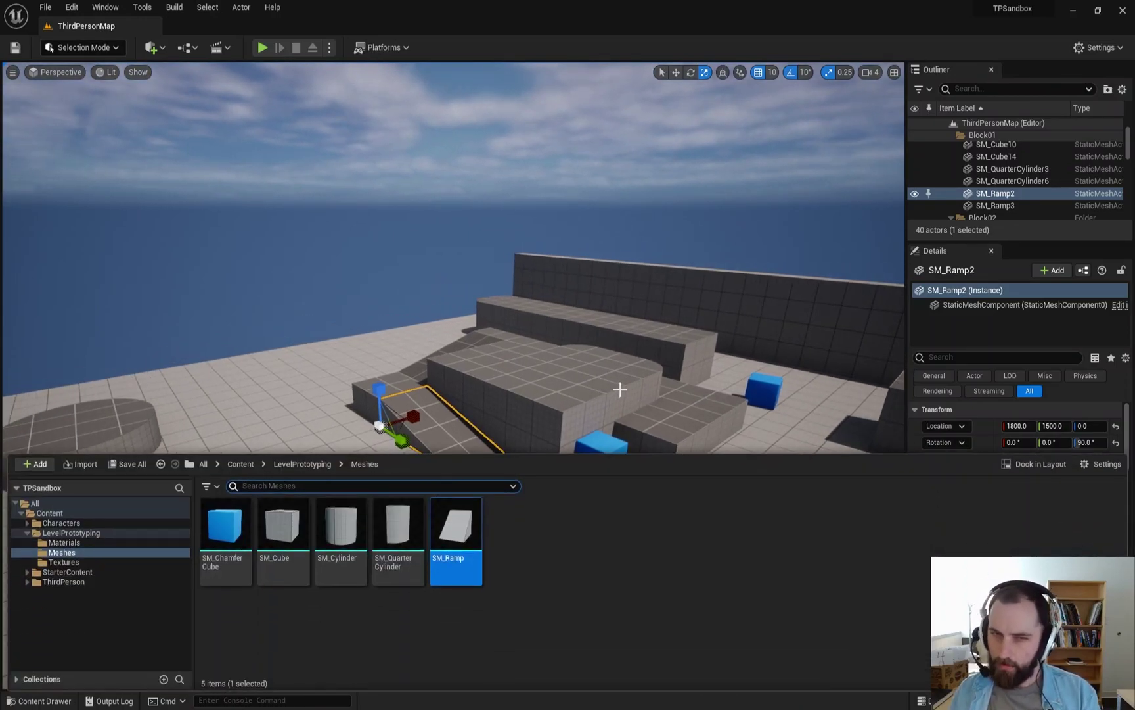
pyautogui.click(64, 543)
pyautogui.click(233, 540)
pyautogui.doubleClick(233, 541)
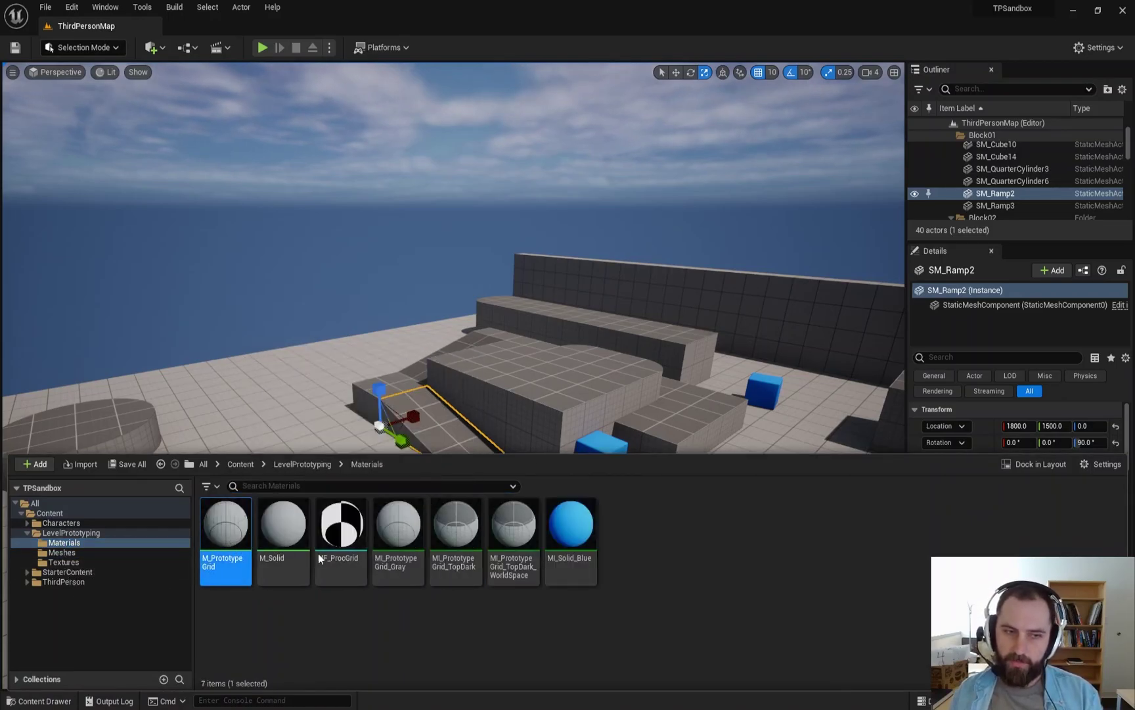
pyautogui.scroll(4, 584, 386)
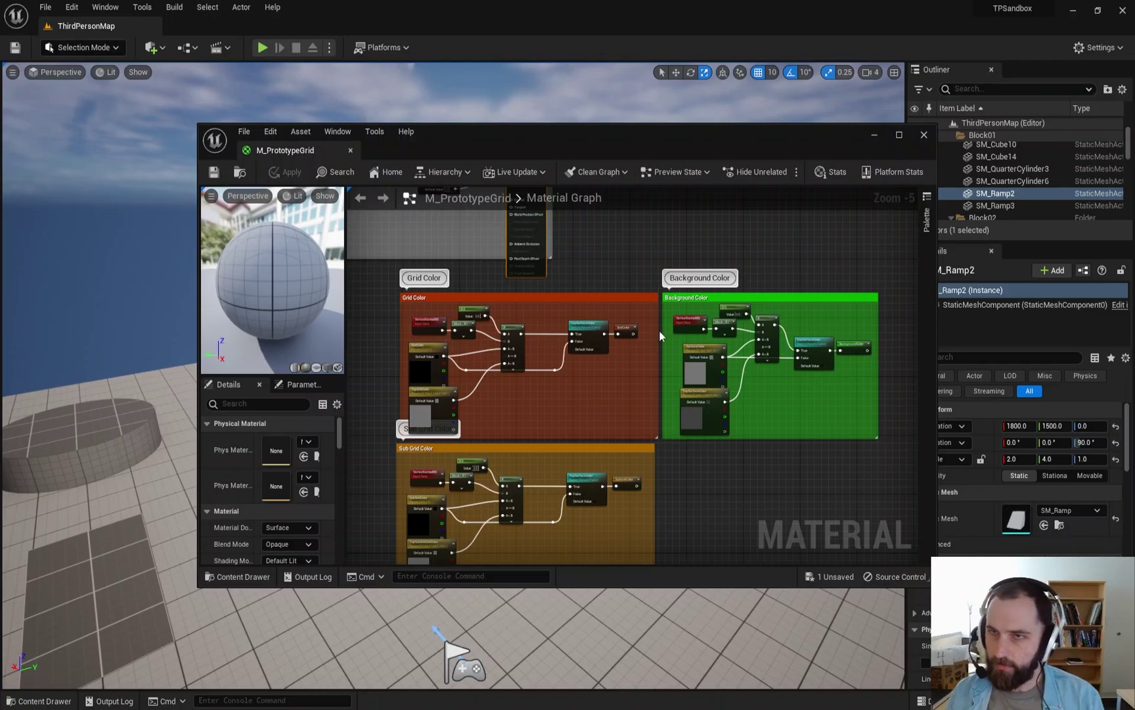
pyautogui.click(923, 134)
# Step: Open the material instance MI_PrototypeGrid_Gray, review its grid and surface parameters, and close it
pyautogui.hotkey('ctrl', 'space')
pyautogui.click(282, 537)
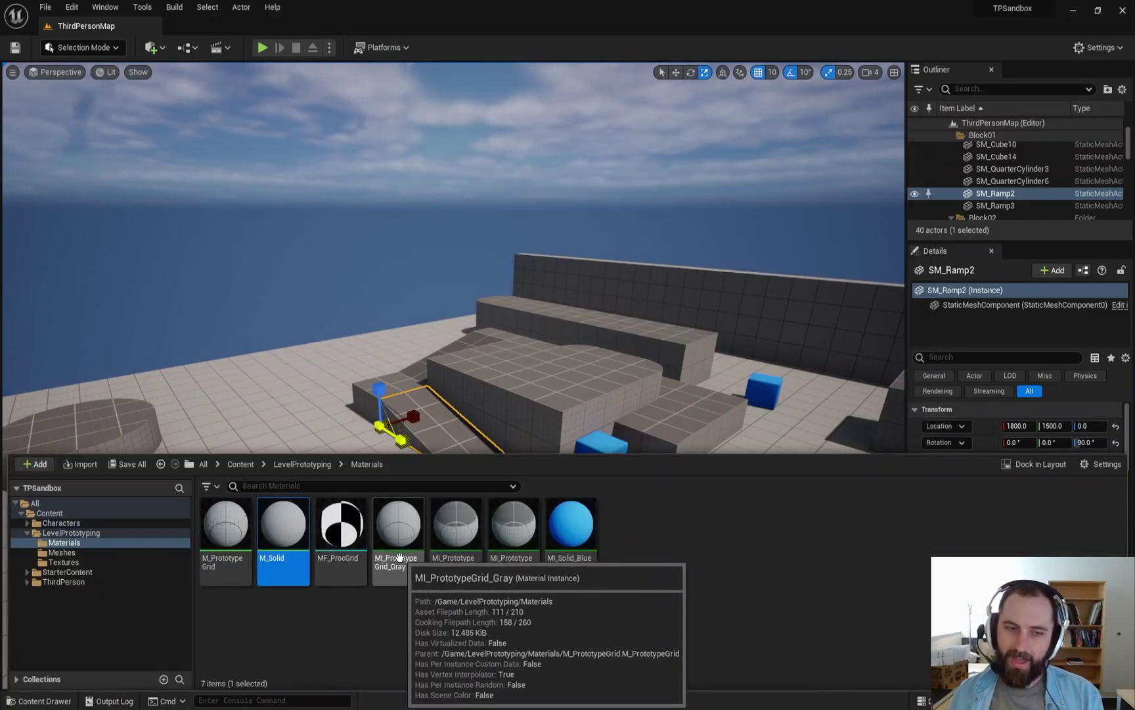
pyautogui.doubleClick(398, 529)
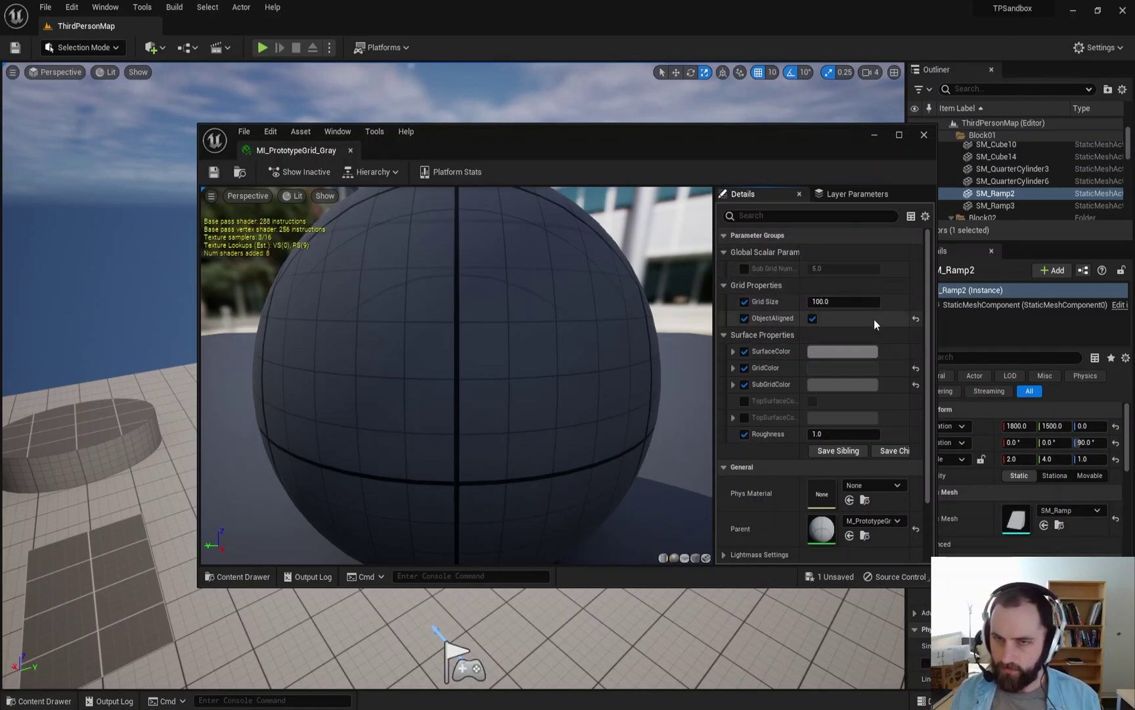
pyautogui.click(924, 135)
# Step: Compare the parent material M_PrototypeGrid with its instance MI_PrototypeGrid_Gray in the Materials folder
pyautogui.moveTo(565, 370); pyautogui.dragTo(590, 342, button='right')
pyautogui.hotkey('ctrl', 'space')
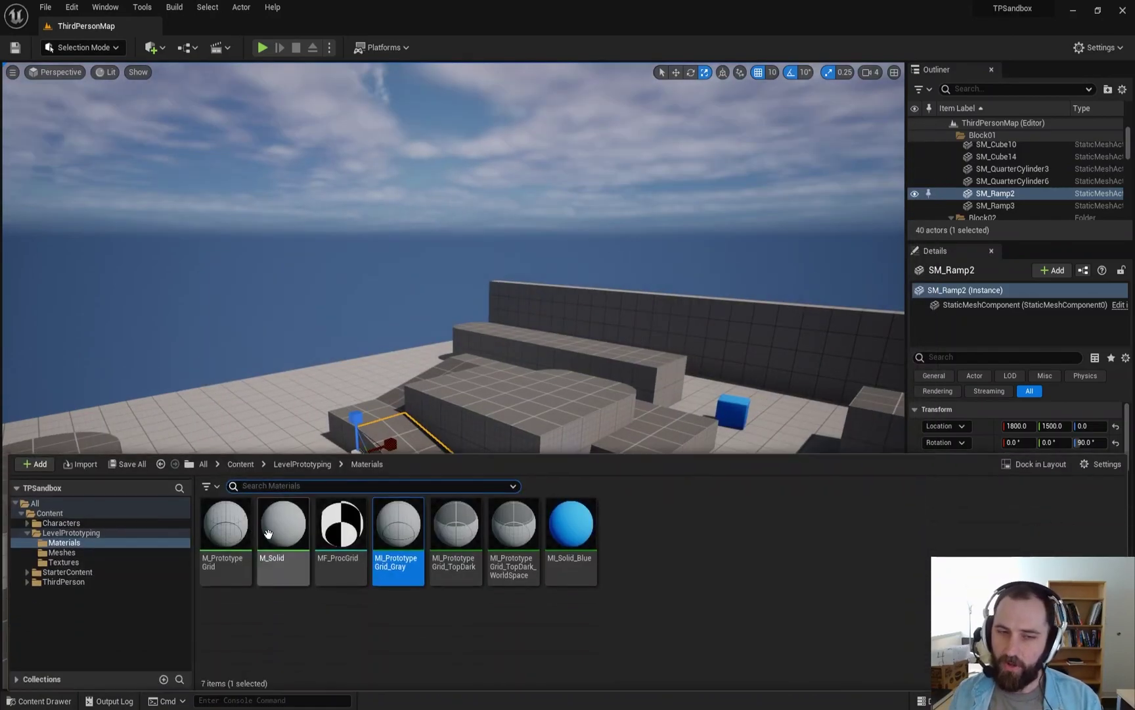
pyautogui.click(223, 569)
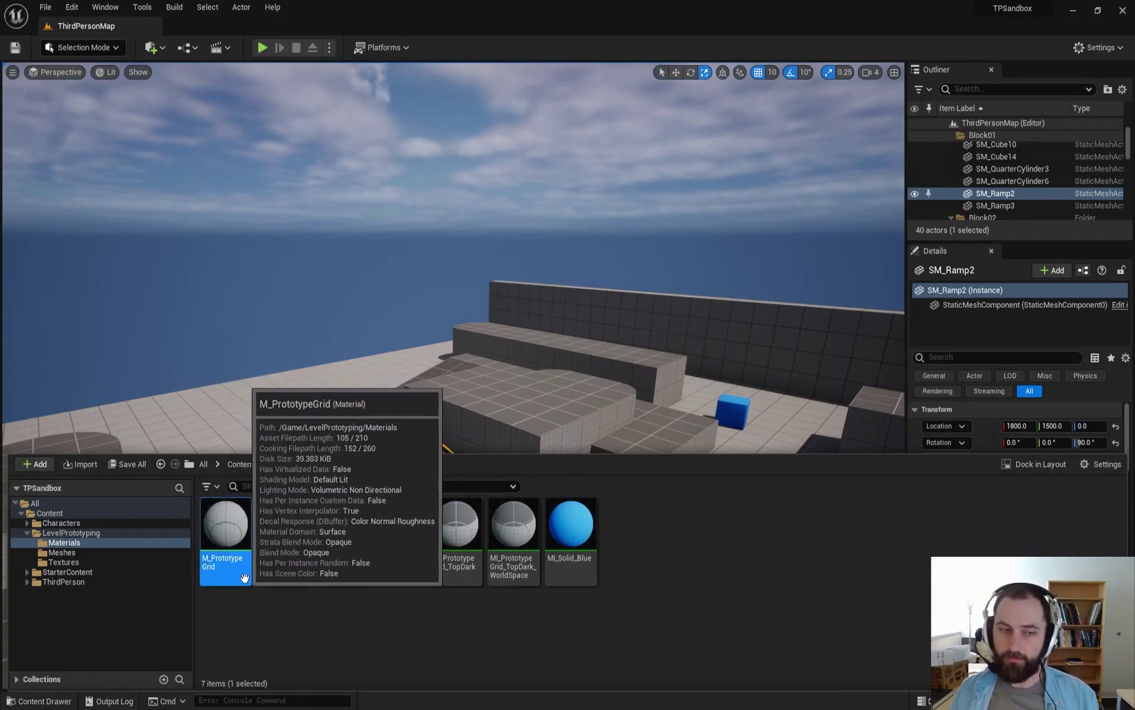
pyautogui.click(384, 569)
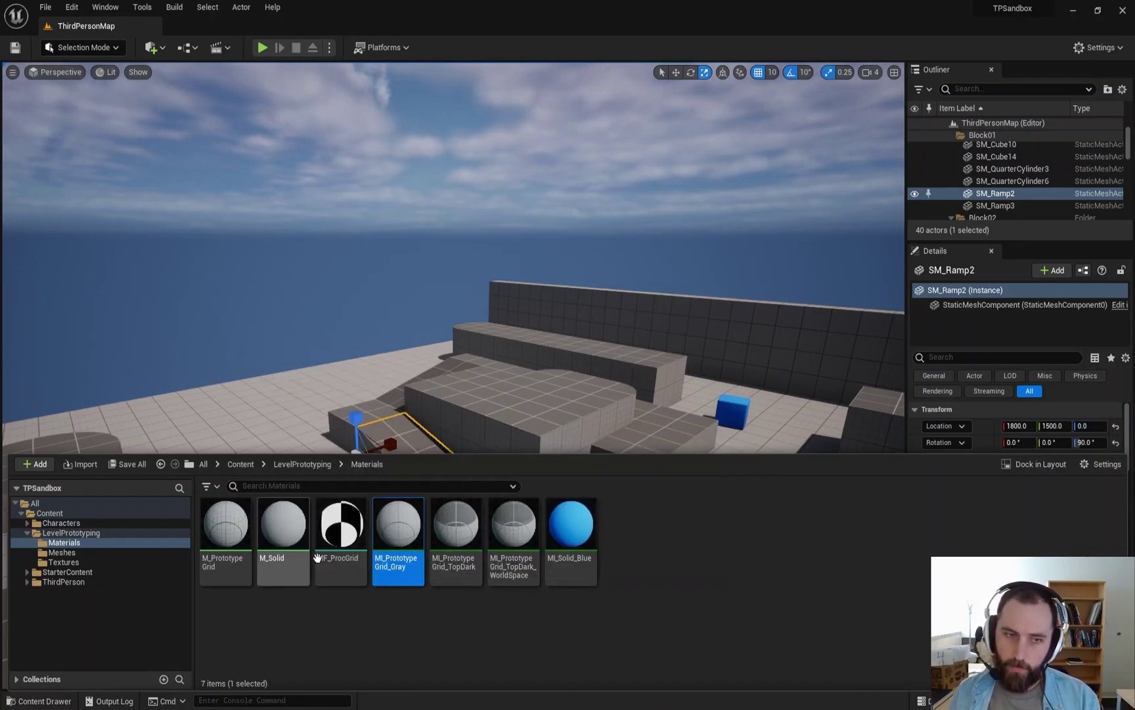
pyautogui.moveTo(426, 548)
# Step: Compare MI_Solid_Blue with its parent M_Solid, then open the instance to check its Base Color and close it
pyautogui.click(582, 544)
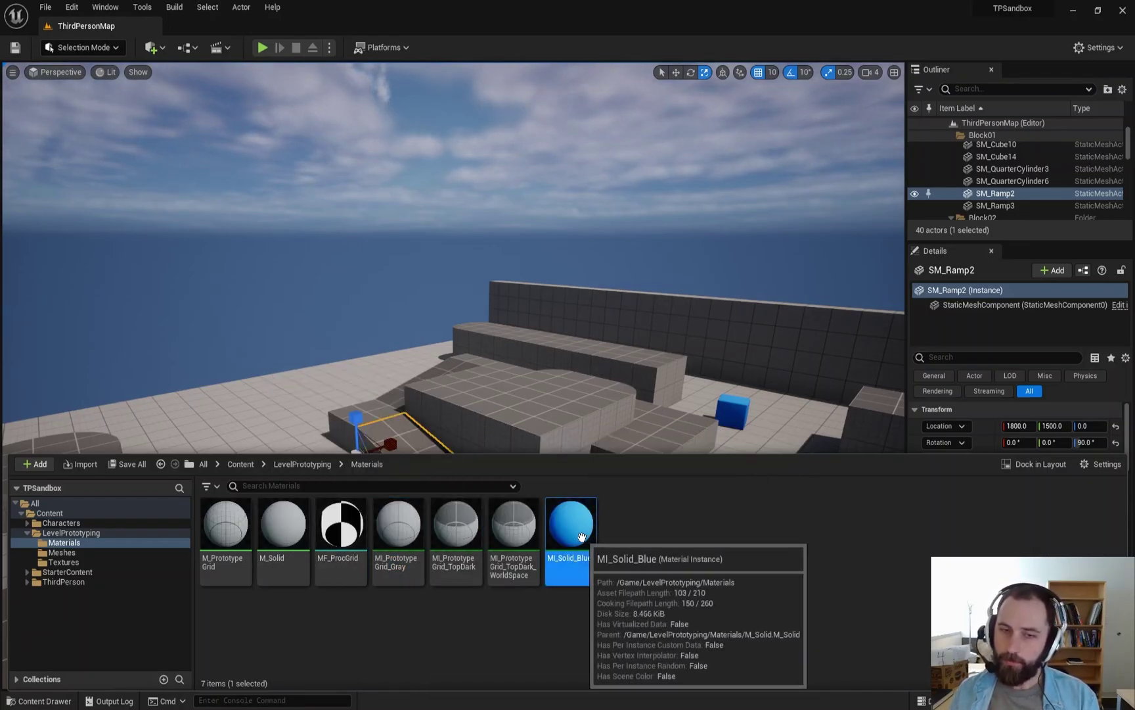
pyautogui.click(286, 512)
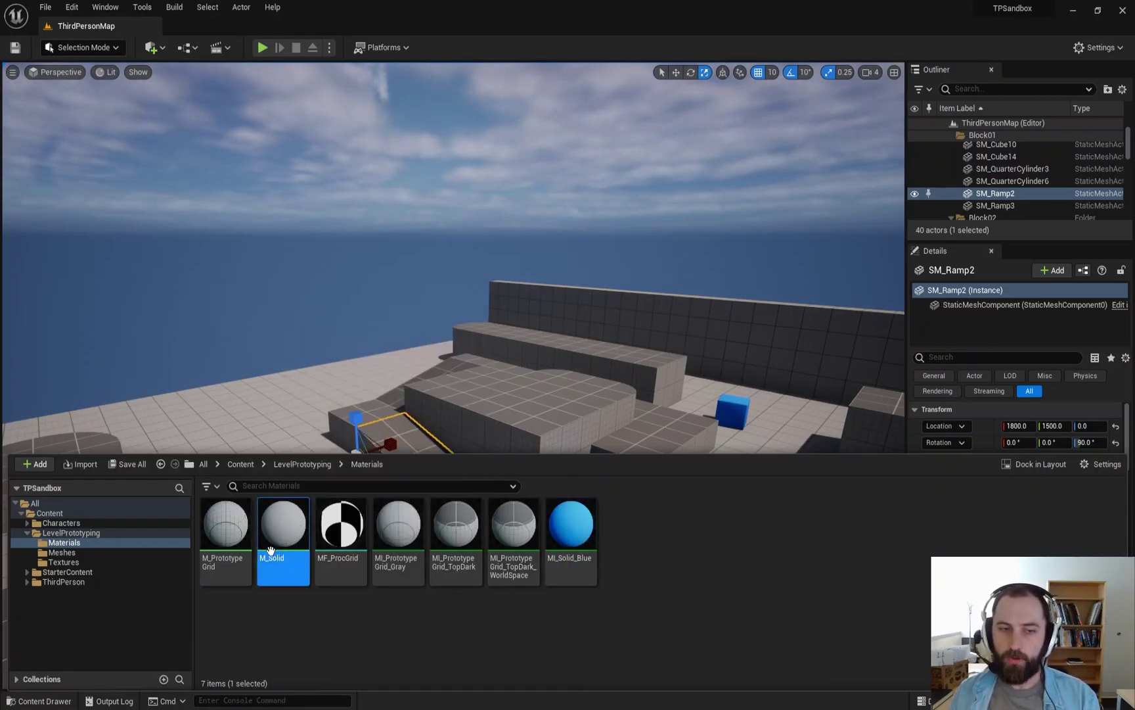
pyautogui.doubleClick(593, 563)
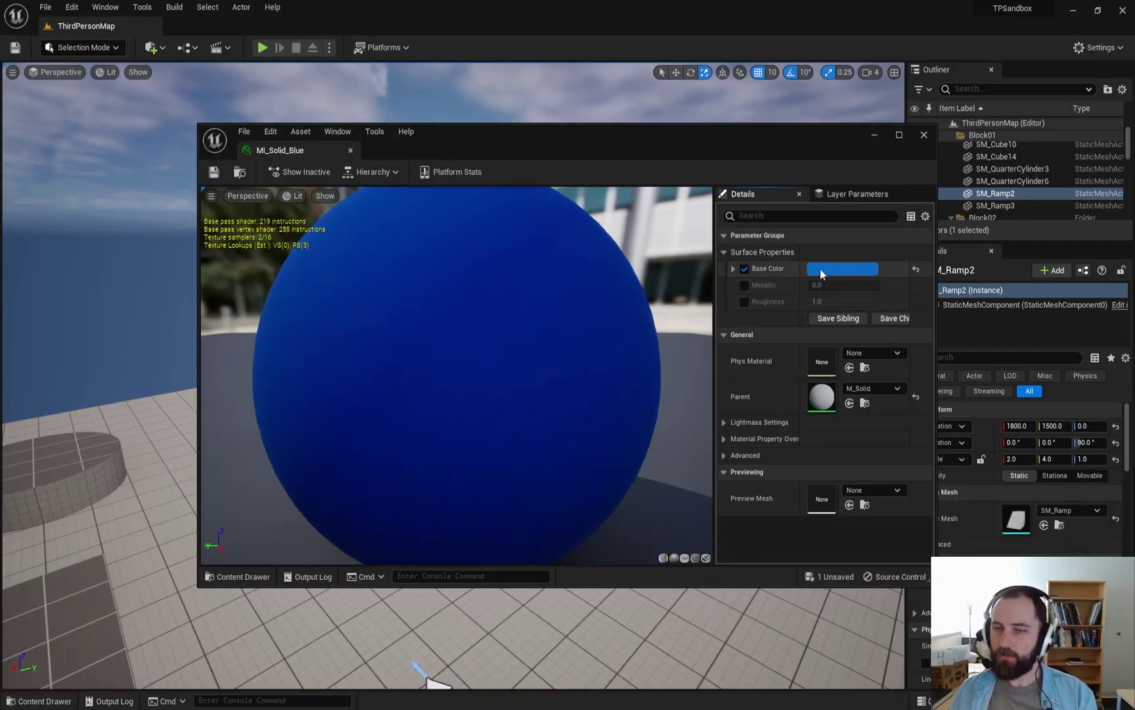
pyautogui.click(924, 134)
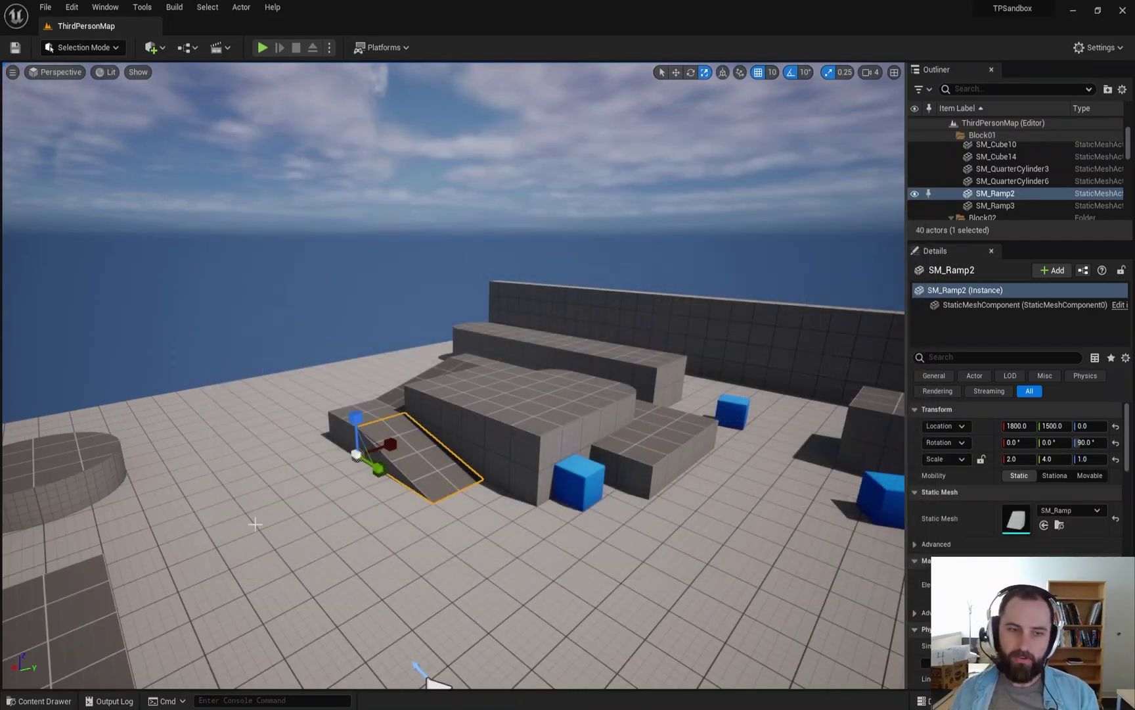
# Step: Review M_Solid, MI_Solid_Blue, MF_ProcGrid and M_PrototypeGrid in the Materials folder to distinguish parent materials, instances and the material function
pyautogui.hotkey('ctrl', 'space')
pyautogui.click(286, 549)
pyautogui.click(570, 526)
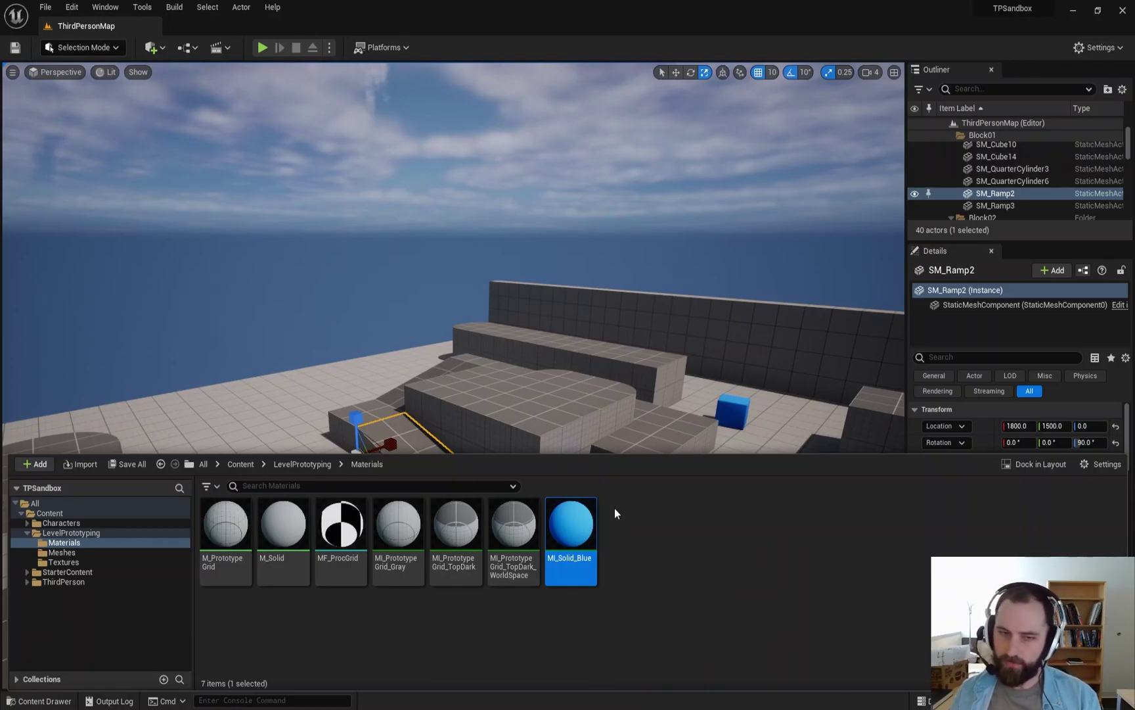
pyautogui.click(349, 572)
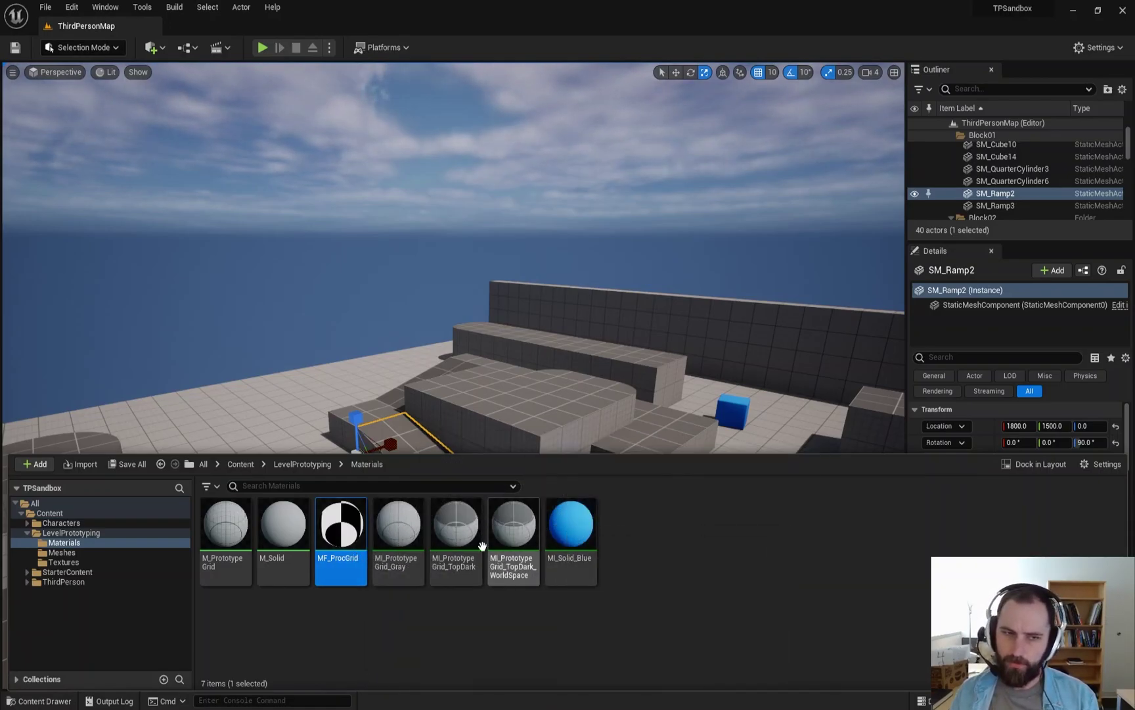
pyautogui.click(280, 529)
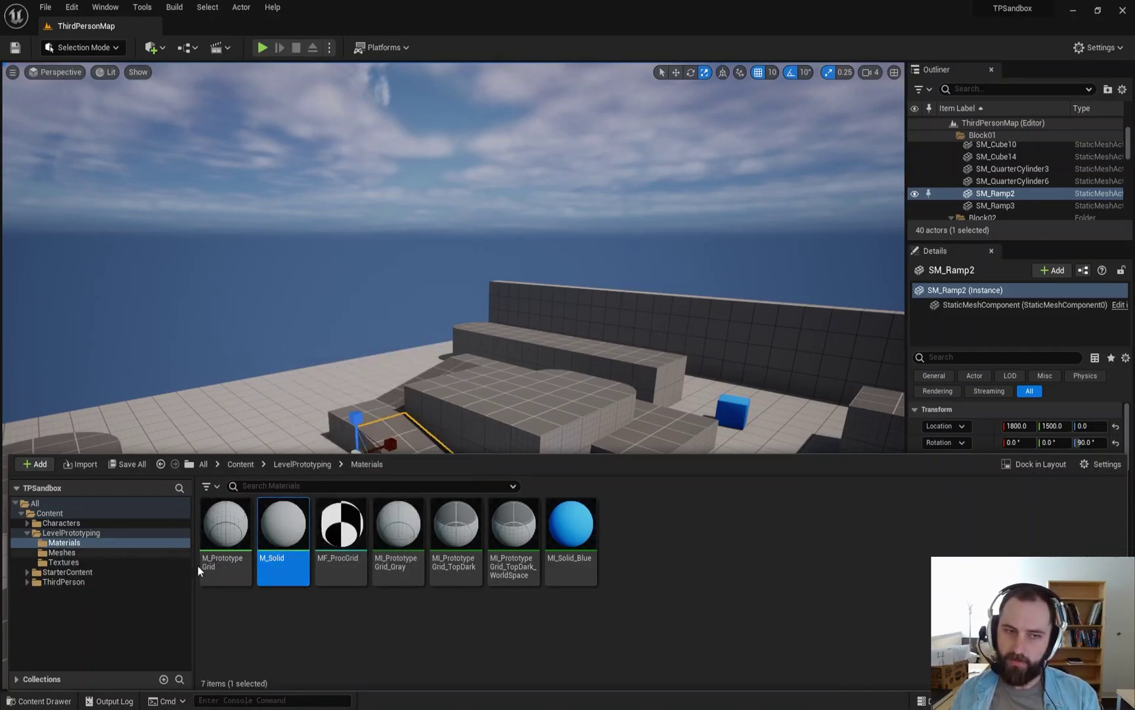
pyautogui.click(229, 524)
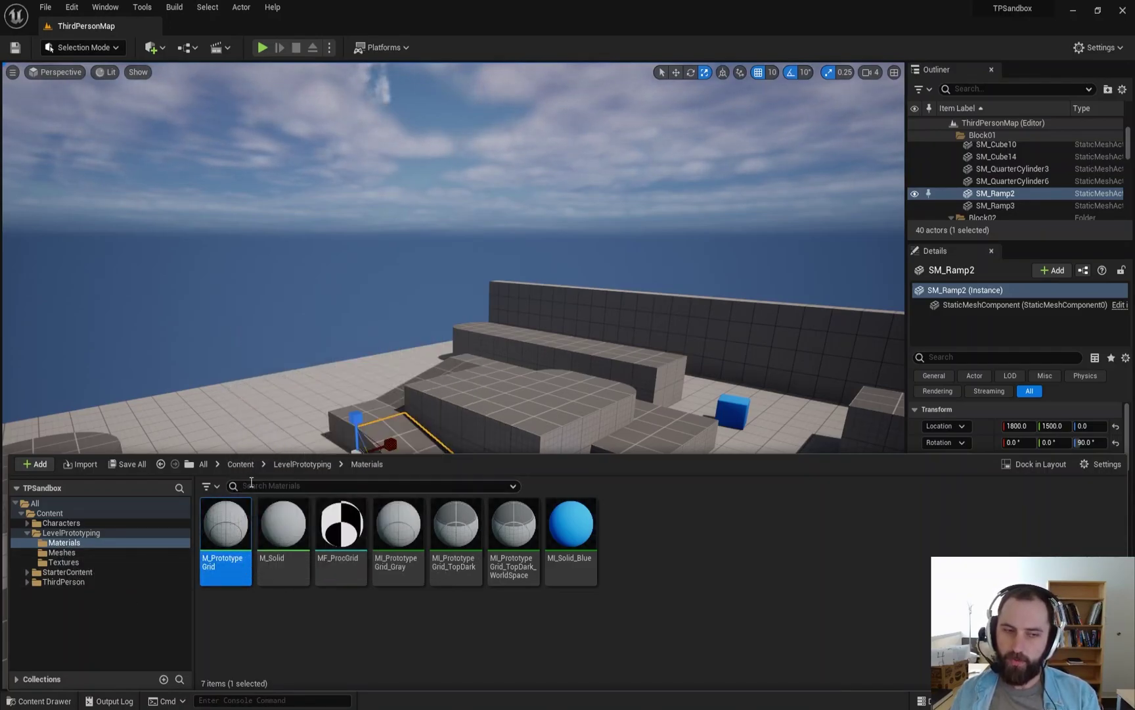
pyautogui.click(281, 540)
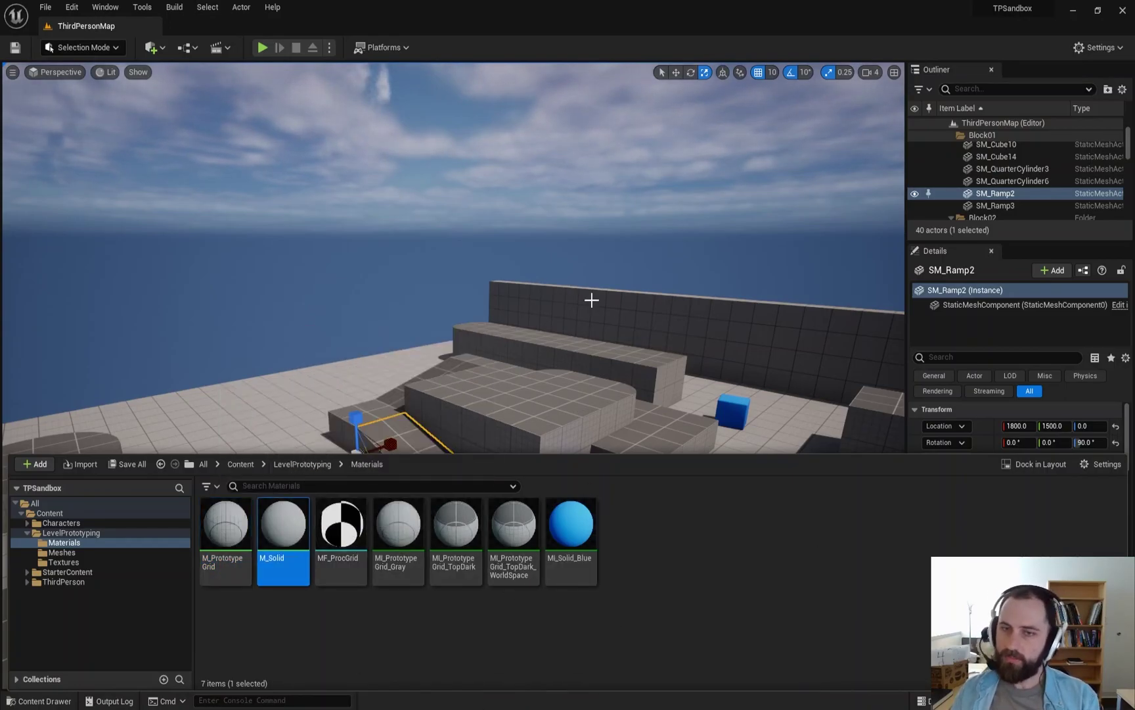
# Step: Select the blue chamfer cube beside the large block, and create a material instance of M_Solid named MI_Solid_Orange
pyautogui.moveTo(592, 300); pyautogui.dragTo(538, 338, button='right')
pyautogui.click(537, 337)
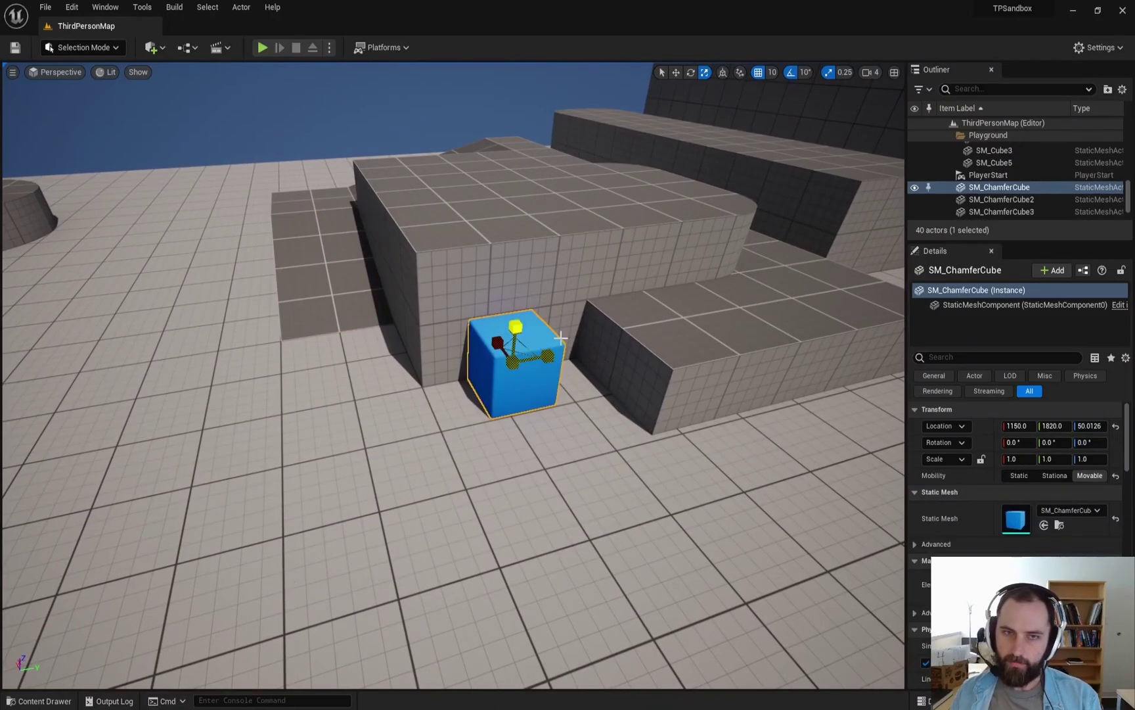
pyautogui.hotkey('ctrl', 'space')
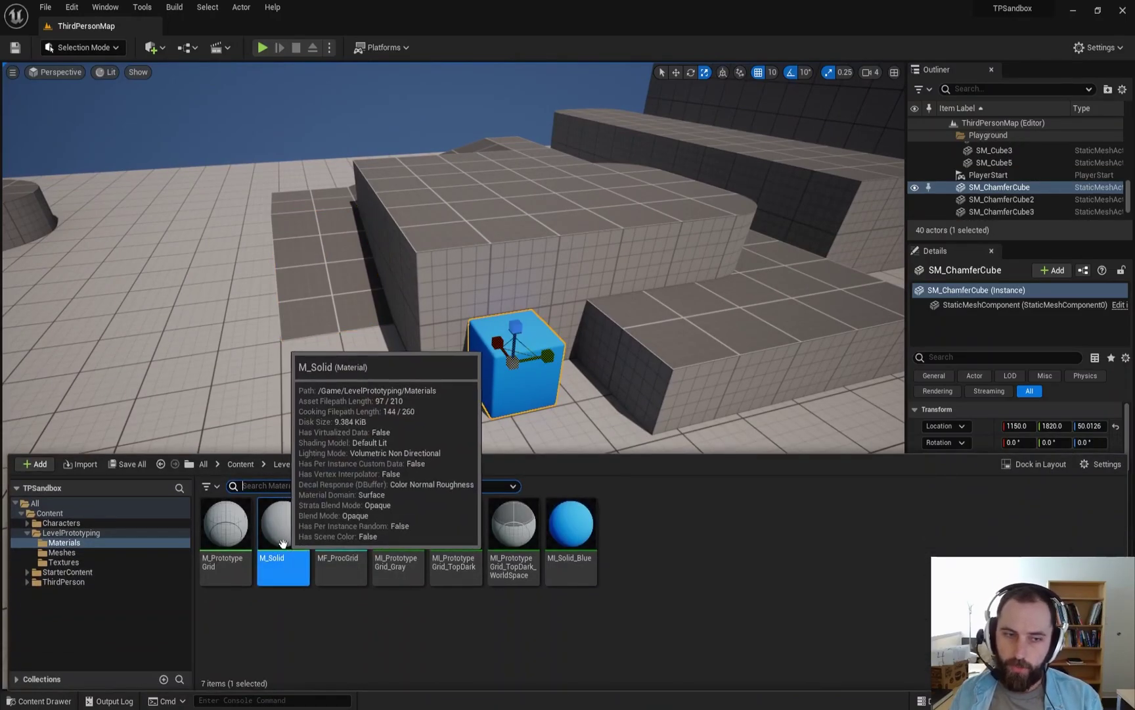
pyautogui.rightClick(284, 531)
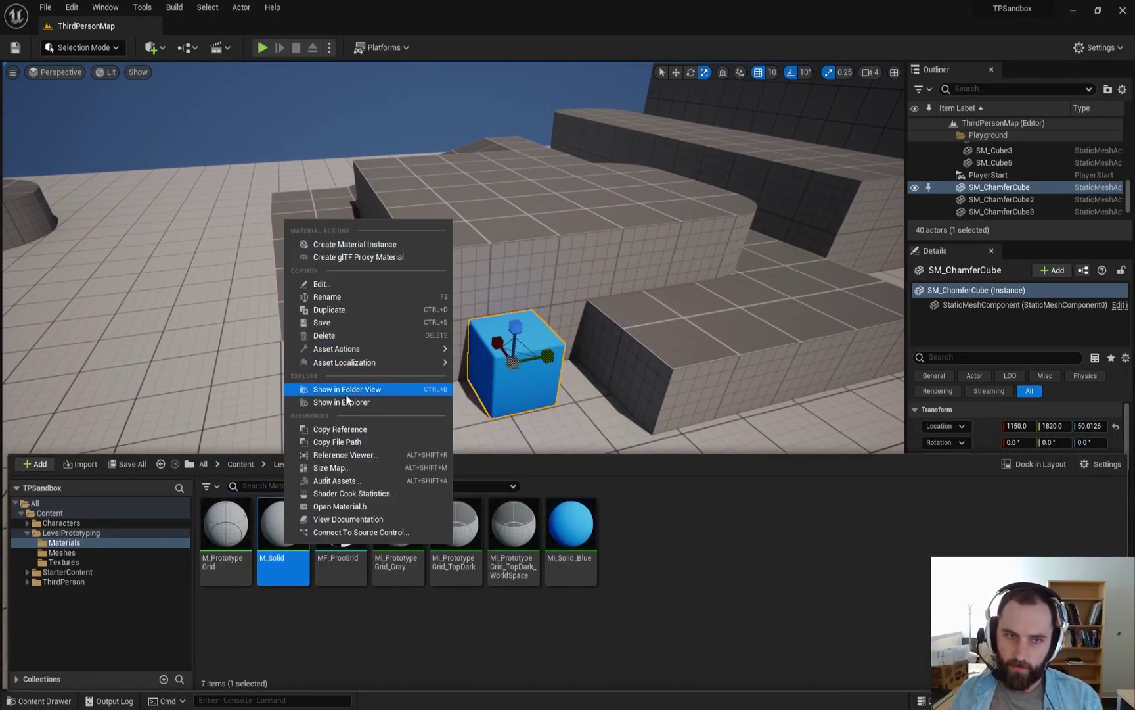
pyautogui.click(359, 244)
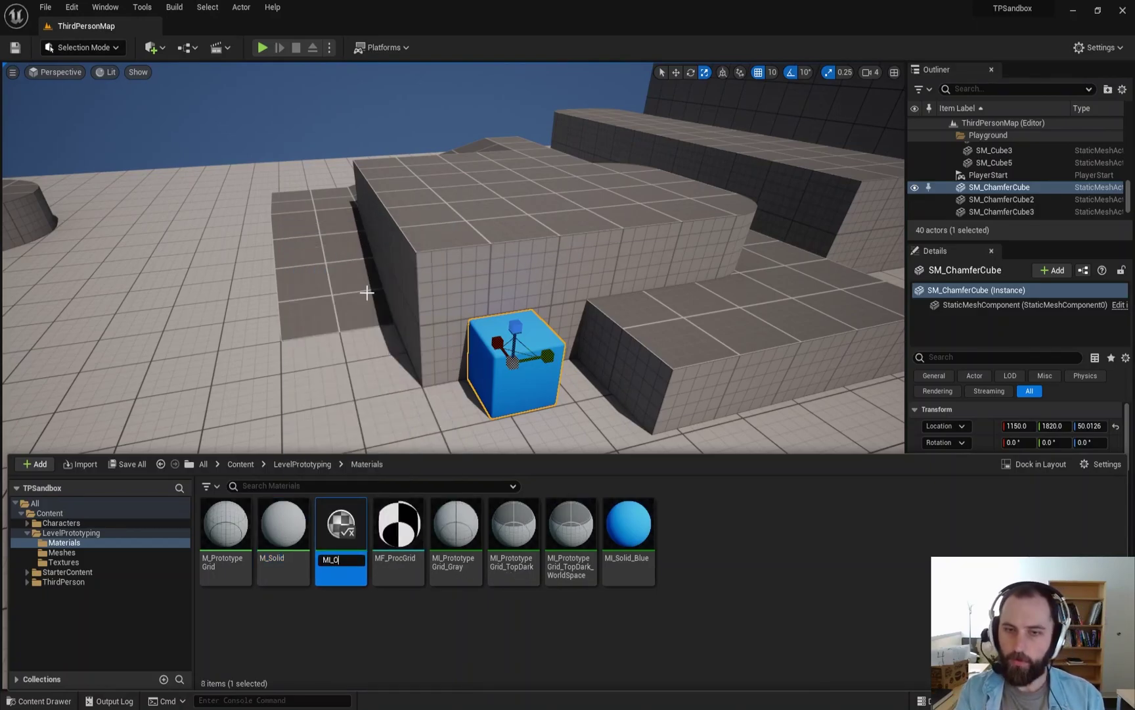
pyautogui.write('MI_Solid_Orange')
pyautogui.press('Return')
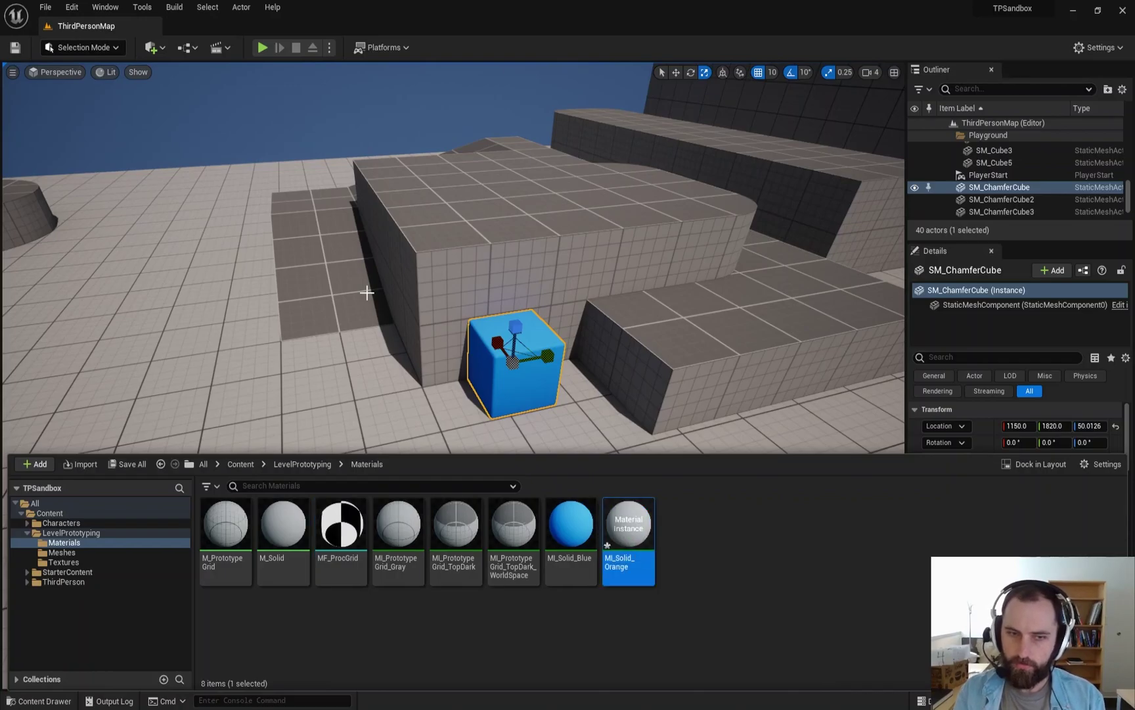
# Step: Set the Base Color of MI_Solid_Orange to a bright orange, then save and close the instance
pyautogui.doubleClick(628, 534)
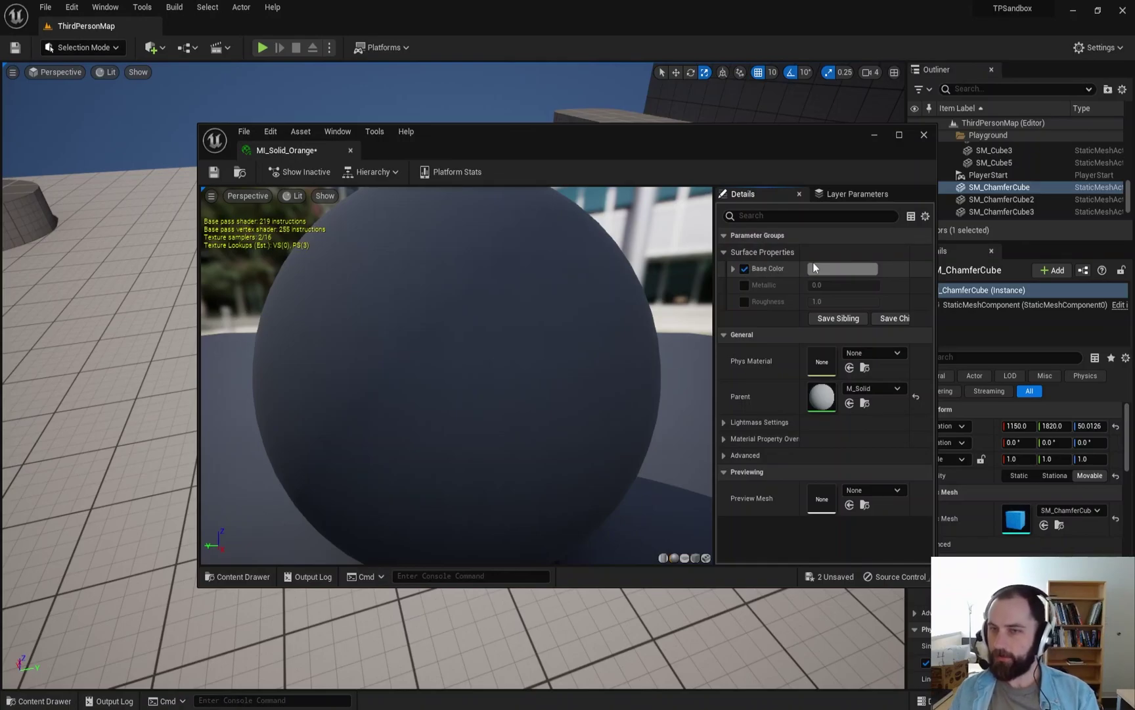
pyautogui.click(834, 268)
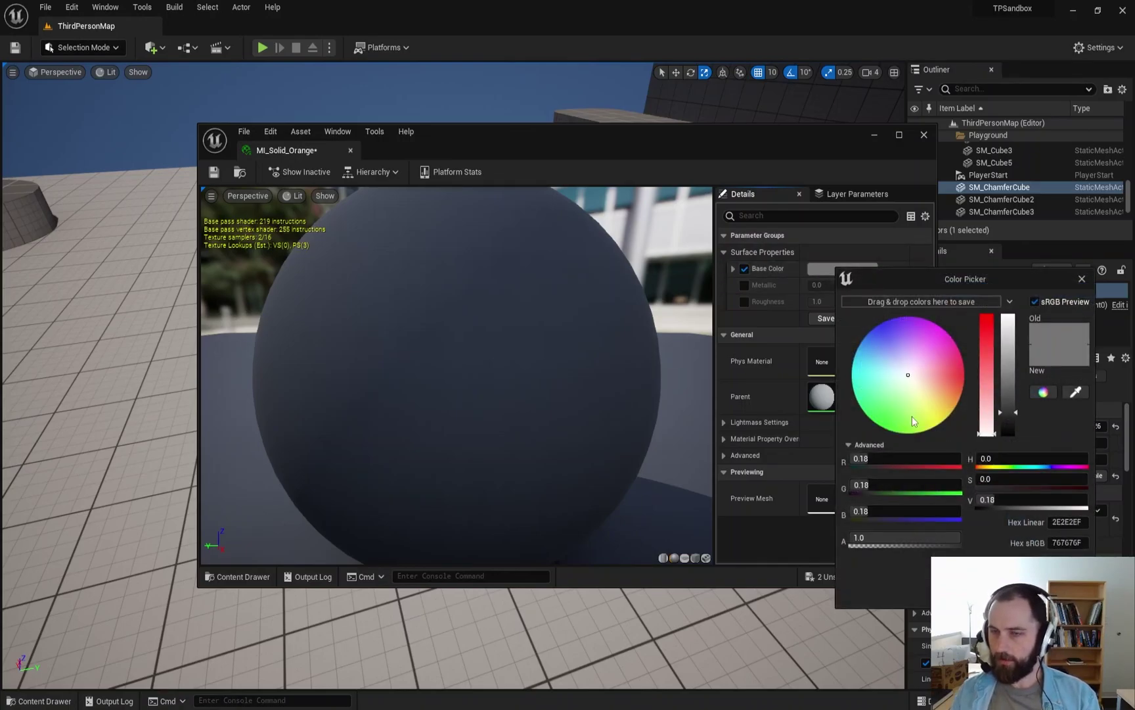
pyautogui.moveTo(912, 416); pyautogui.dragTo(952, 400)
pyautogui.moveTo(987, 334); pyautogui.dragTo(987, 317)
pyautogui.click(1004, 355)
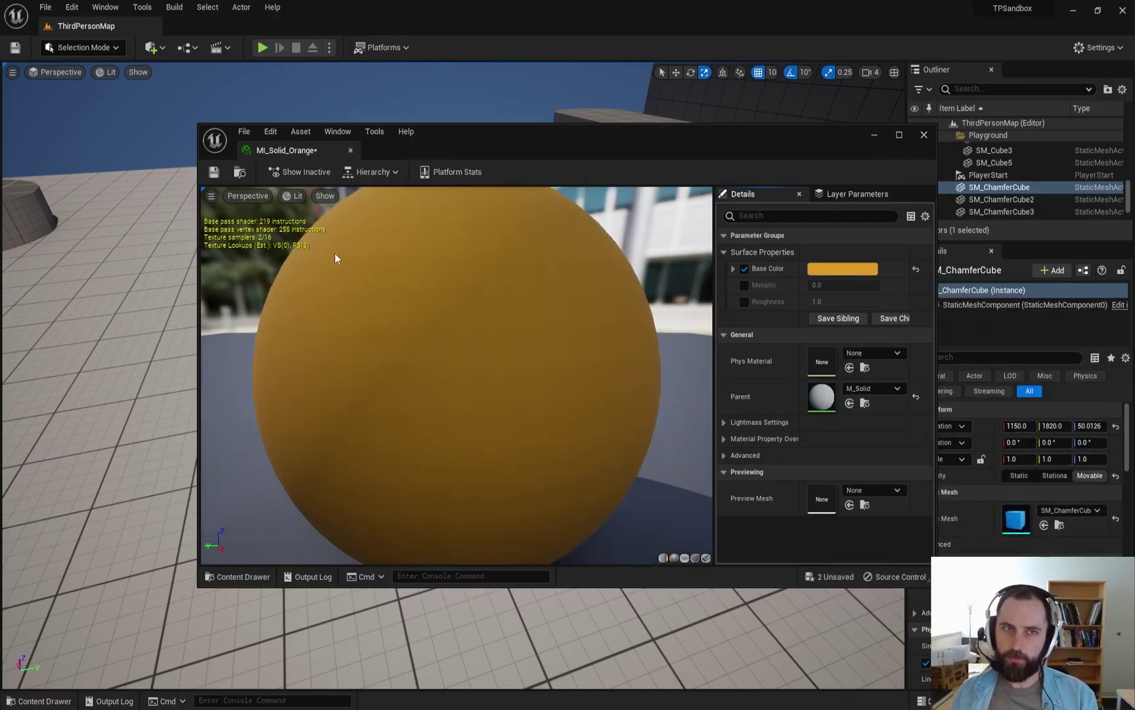
pyautogui.hotkey('ctrl', 's')
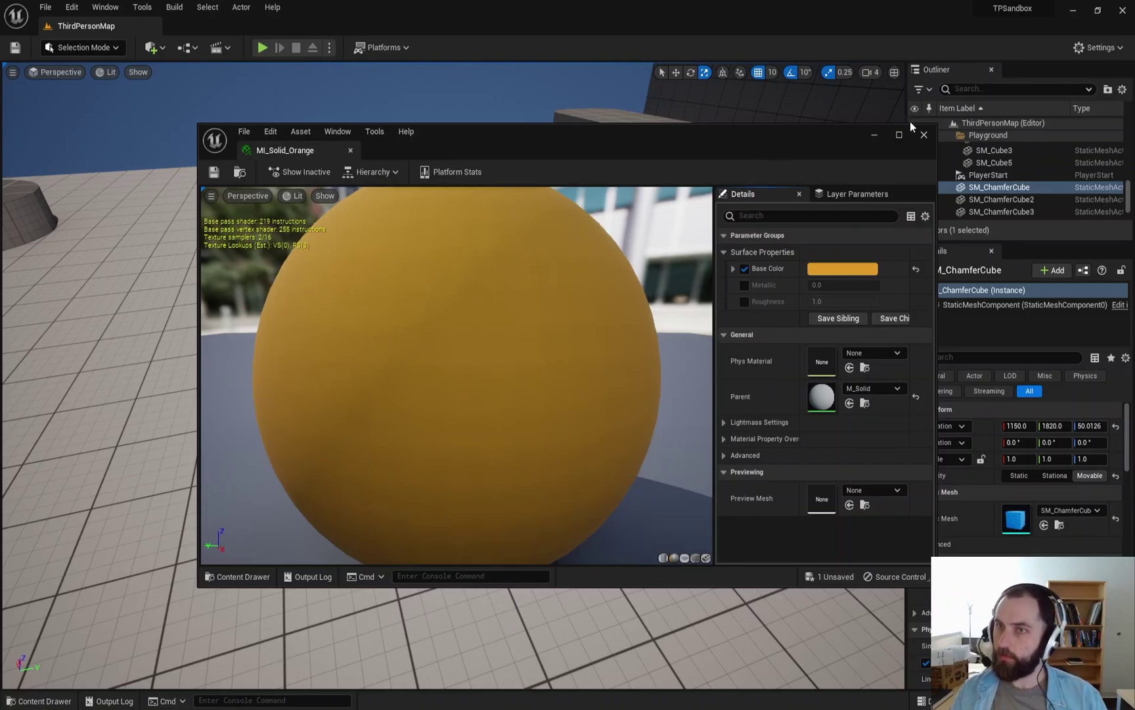
pyautogui.click(923, 134)
# Step: Compare M_Solid with its instances MI_Solid_Orange and MI_Solid_Blue, checking the option for creating further instances
pyautogui.hotkey('ctrl', 'space')
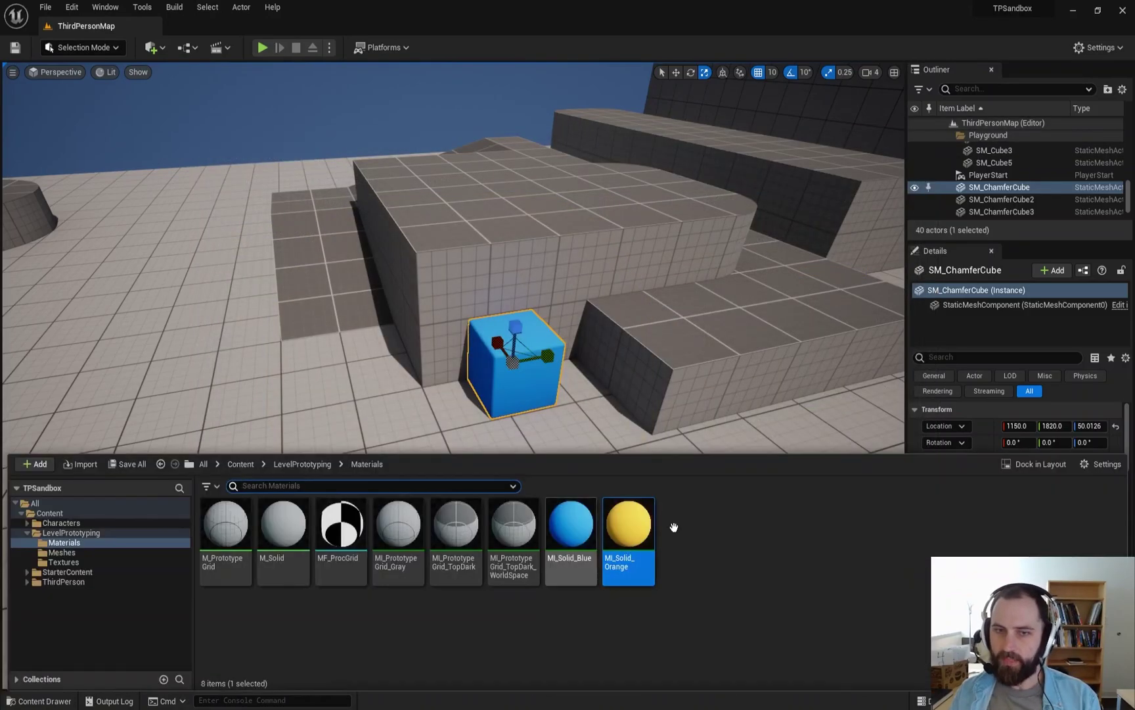
pyautogui.rightClick(294, 522)
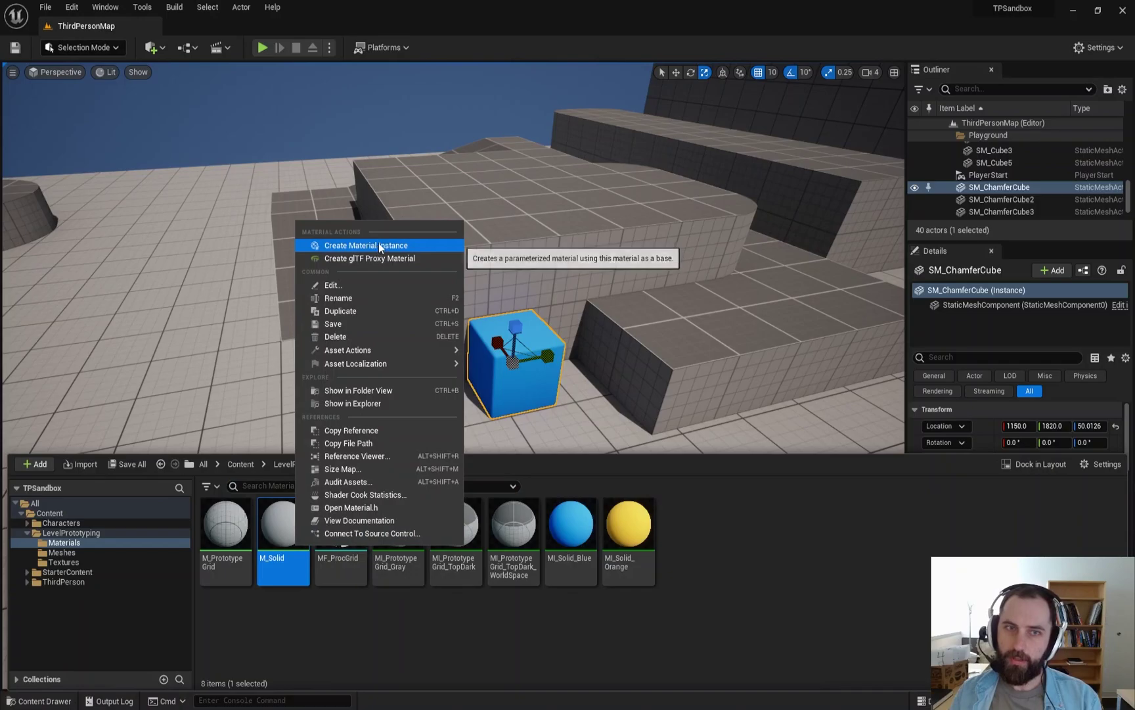
pyautogui.click(283, 544)
pyautogui.click(628, 529)
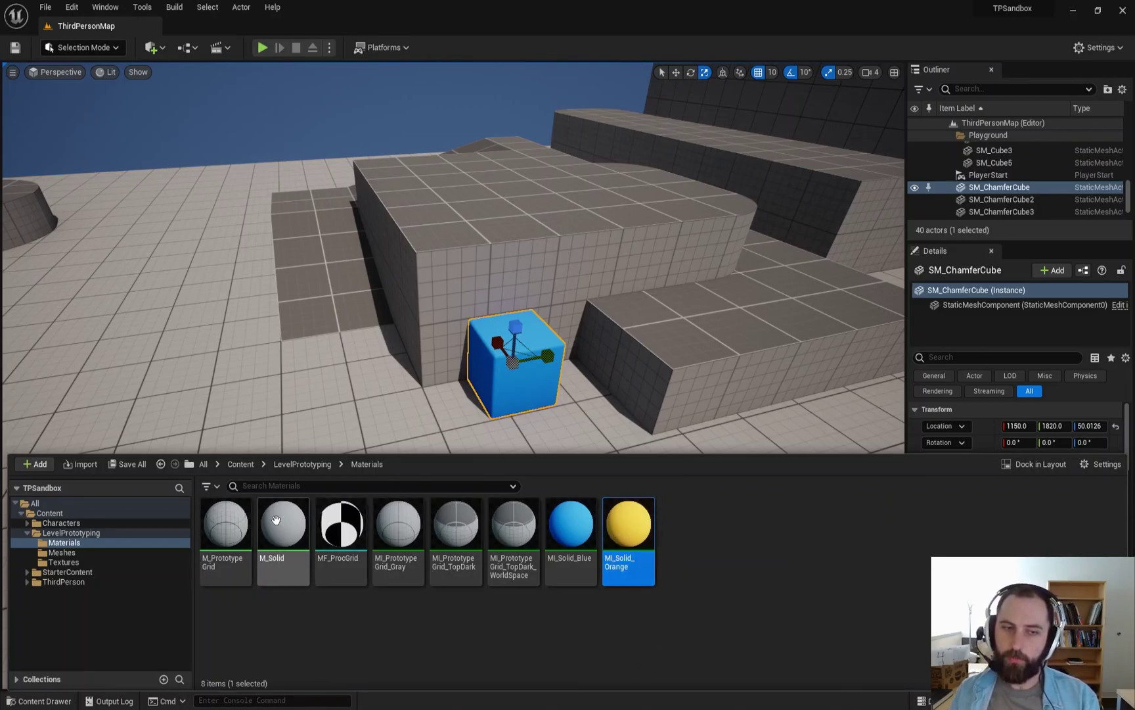
pyautogui.moveTo(288, 534)
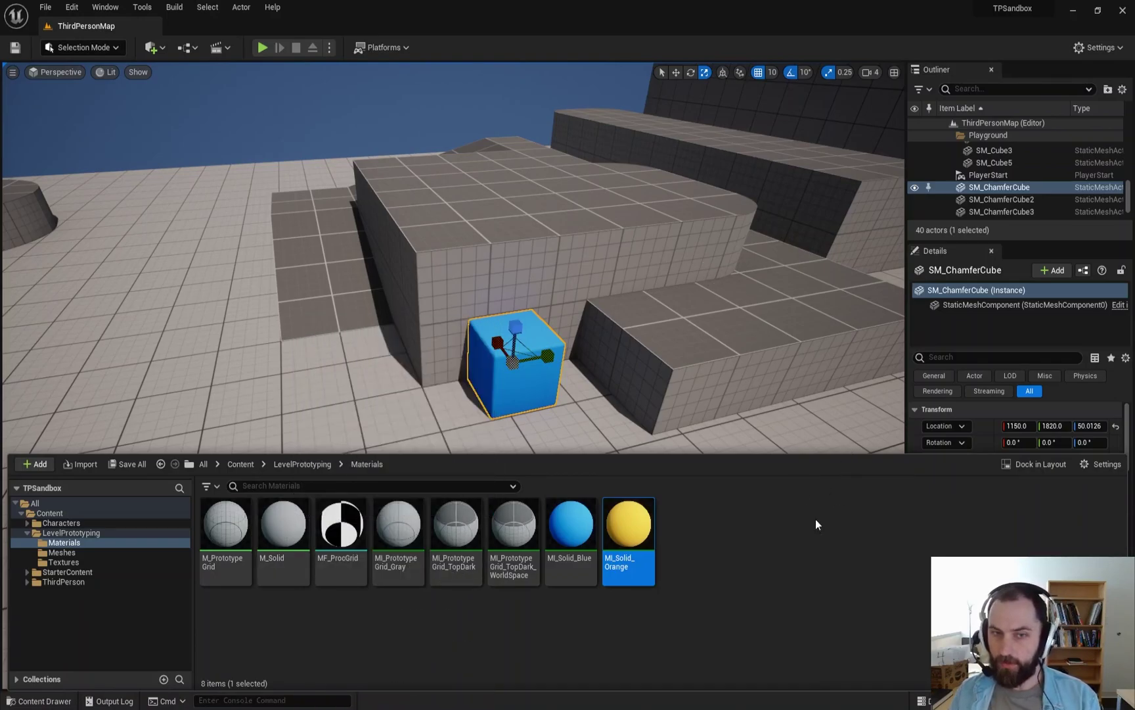
pyautogui.click(577, 536)
pyautogui.moveTo(646, 507)
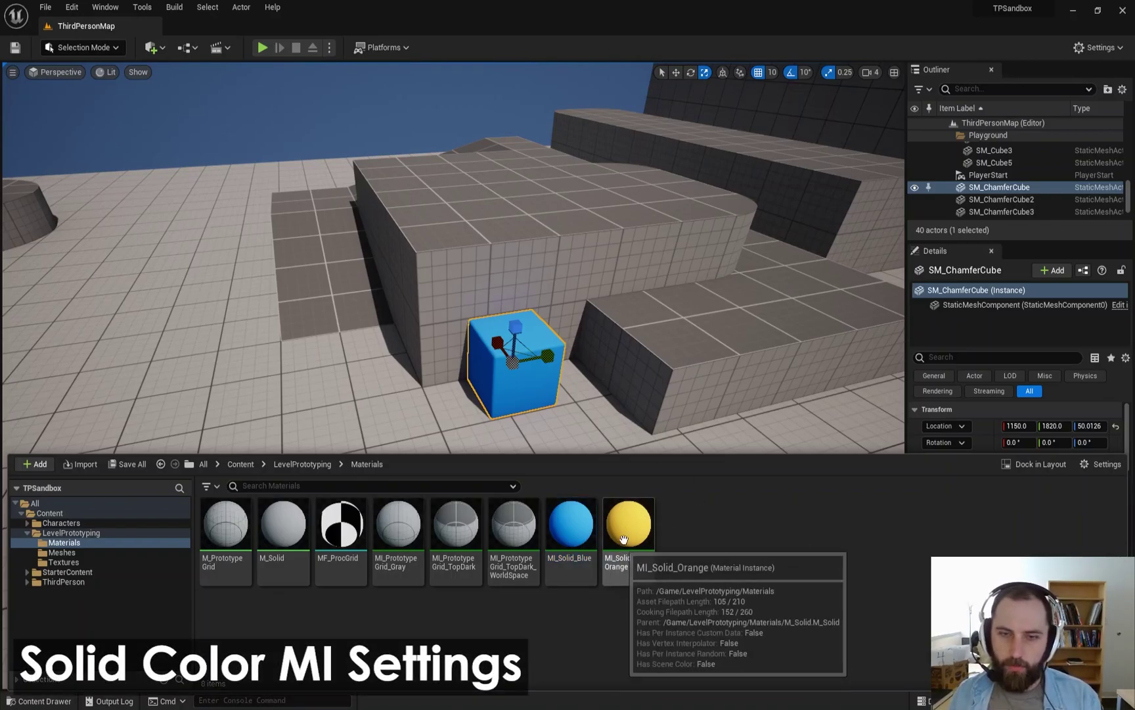
# Step: Open MI_Solid_Orange and try a Metallic value of 1, then reset it to 0 and disable the Metallic override
pyautogui.doubleClick(625, 536)
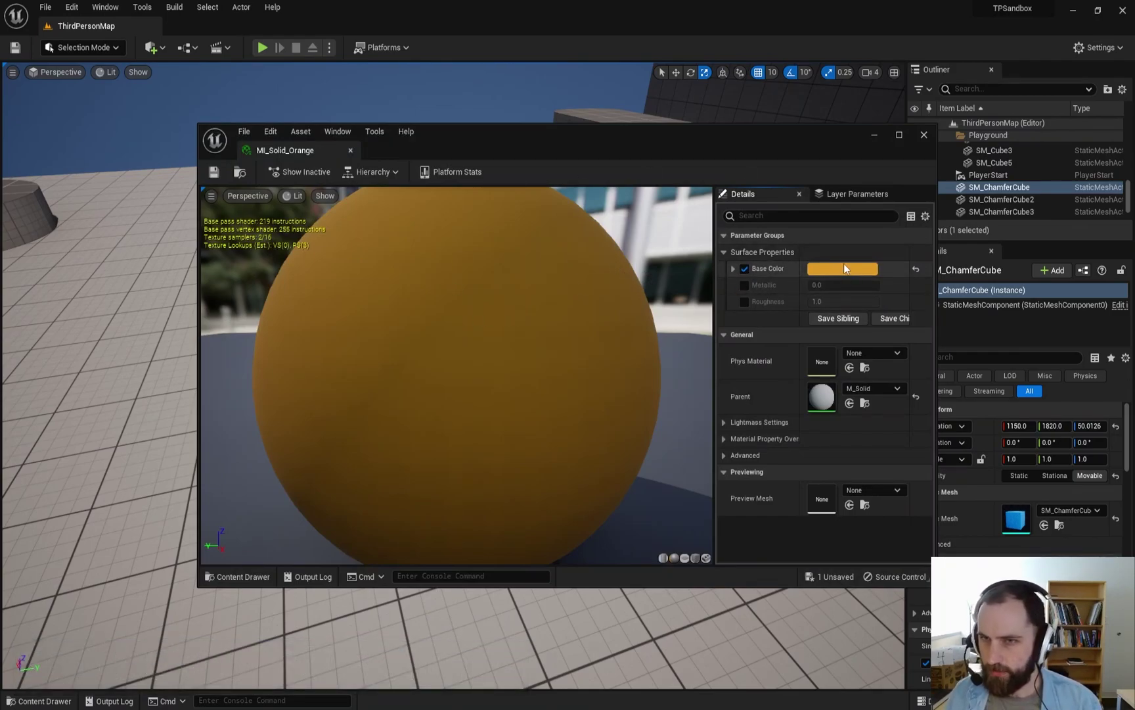
pyautogui.click(744, 286)
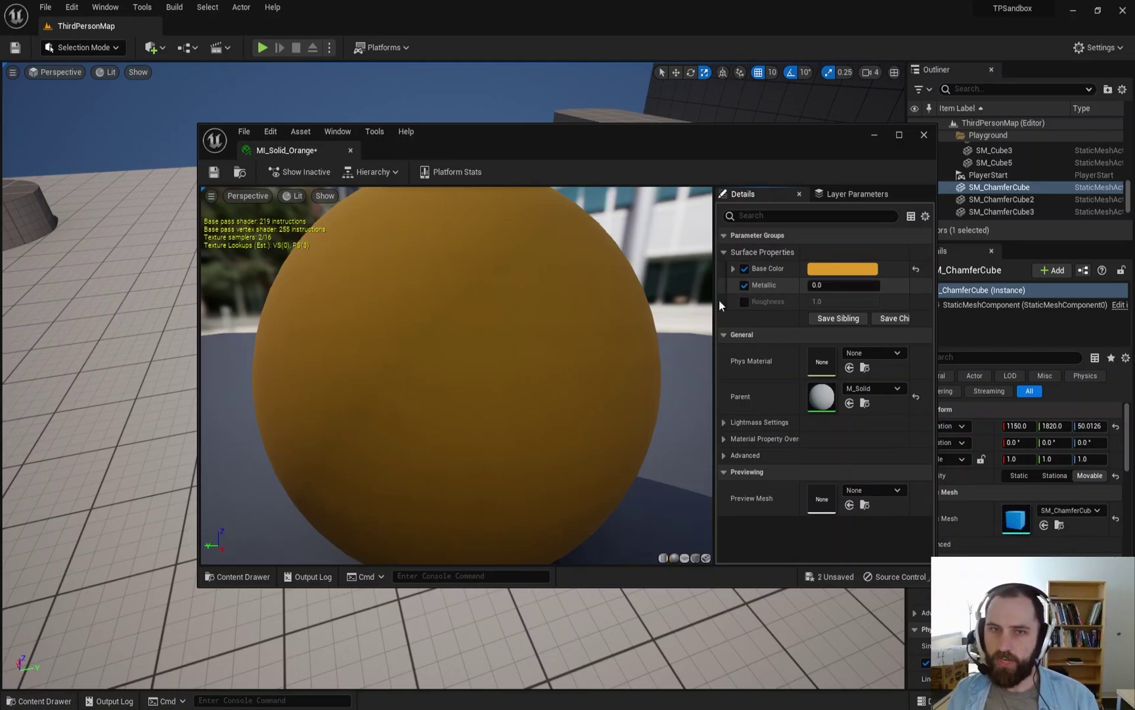
pyautogui.scroll(5, 589, 385)
pyautogui.scroll(-5, 583, 385)
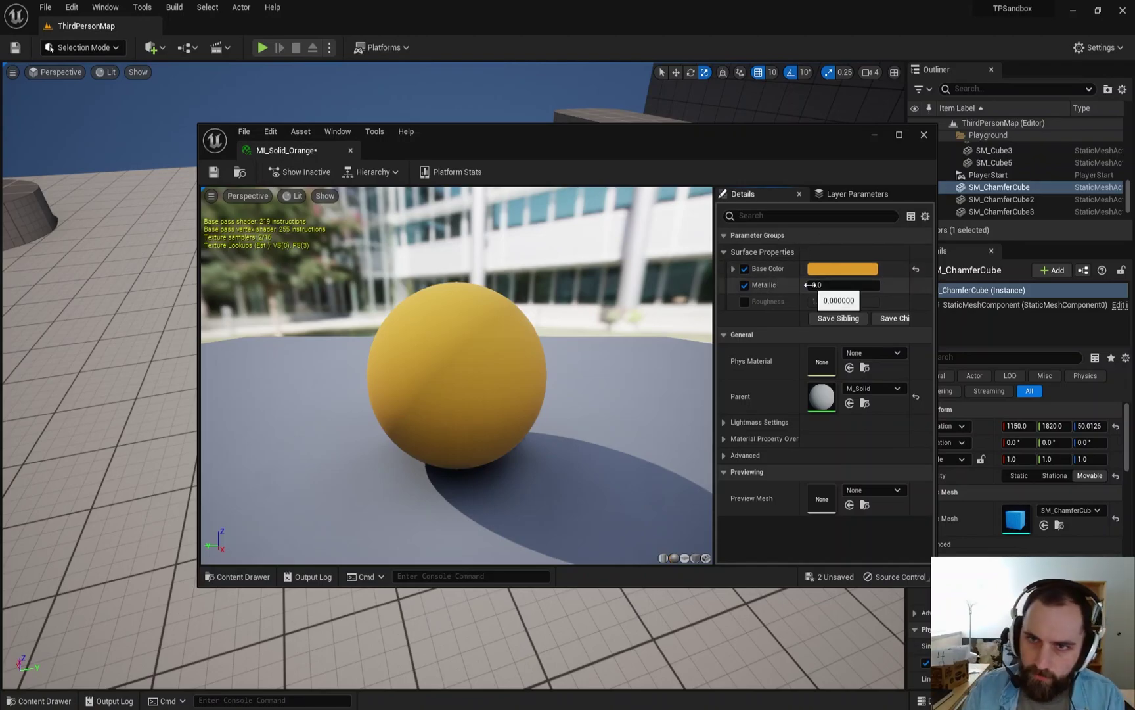
pyautogui.write('1')
pyautogui.press('Return')
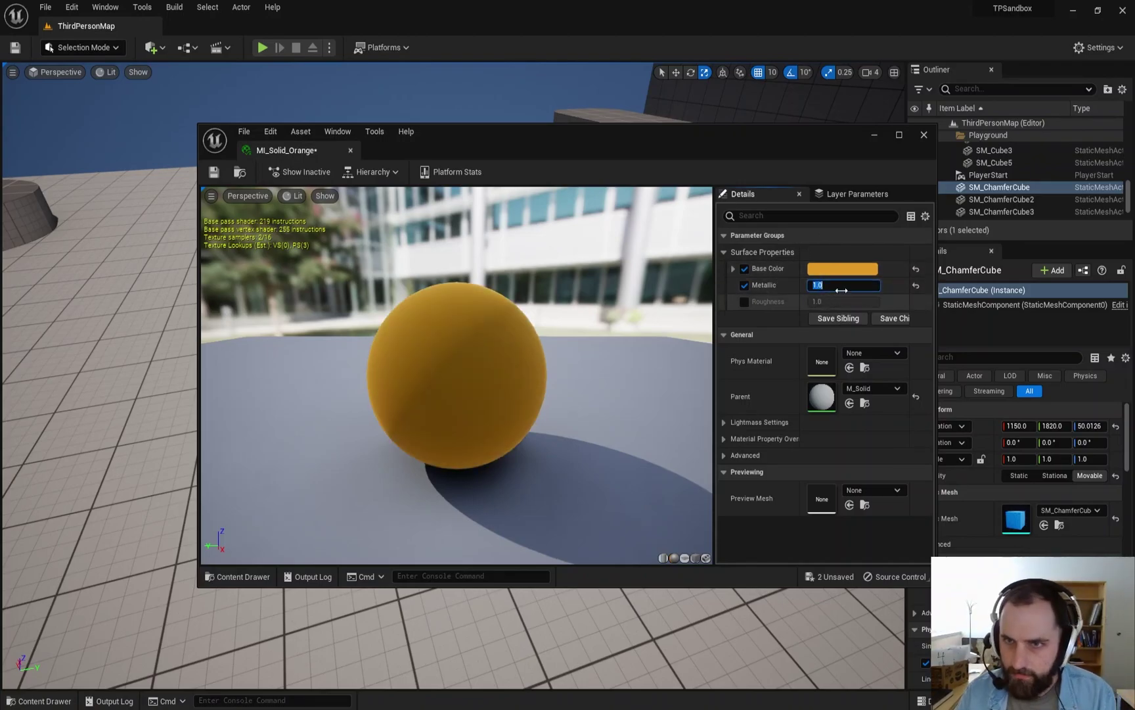
pyautogui.write('0')
pyautogui.press('Return')
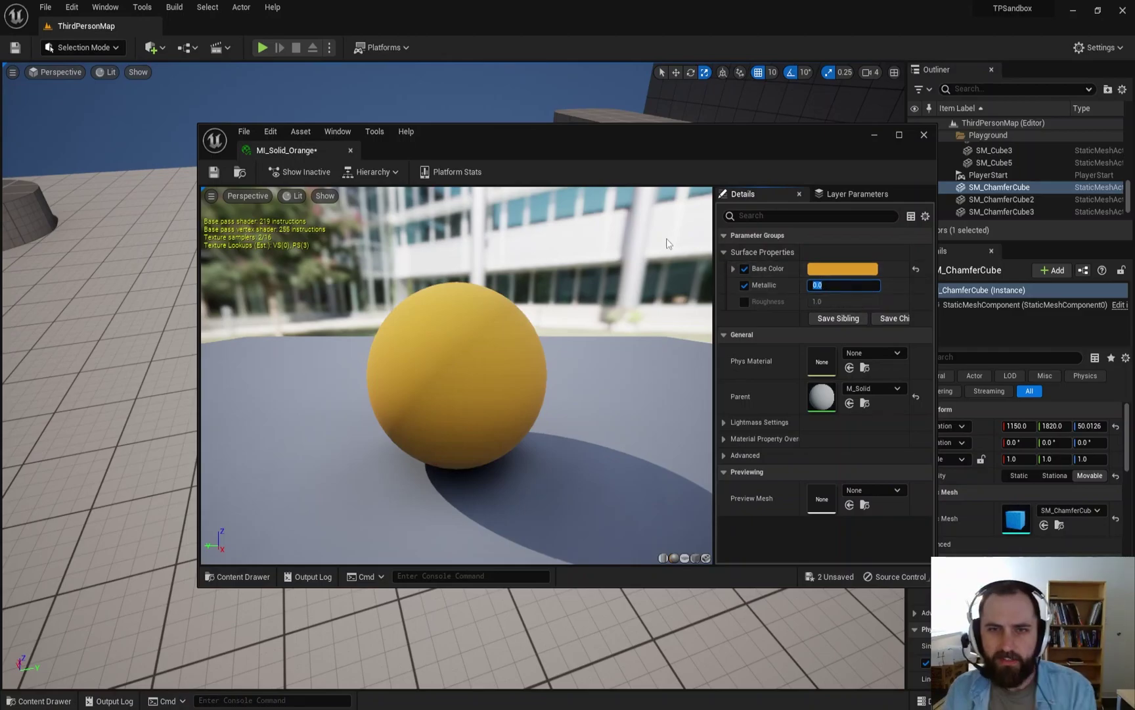
pyautogui.click(745, 285)
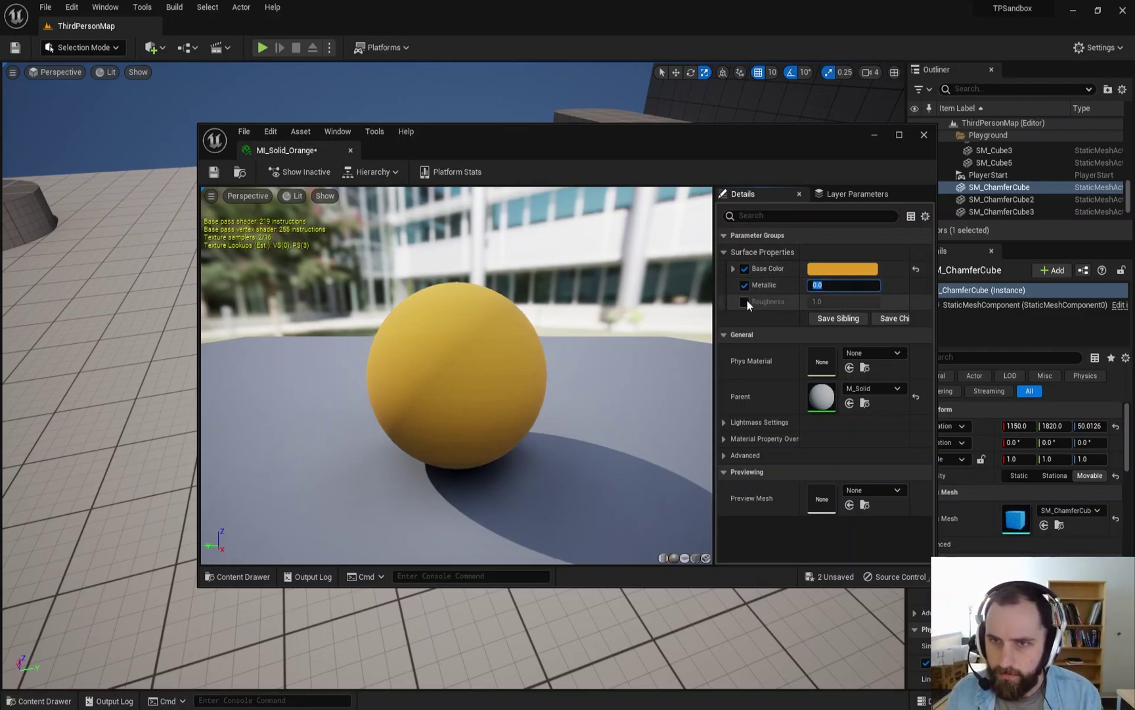
# Step: Try a Roughness value of 0 on MI_Solid_Orange, then disable the Roughness override
pyautogui.click(745, 301)
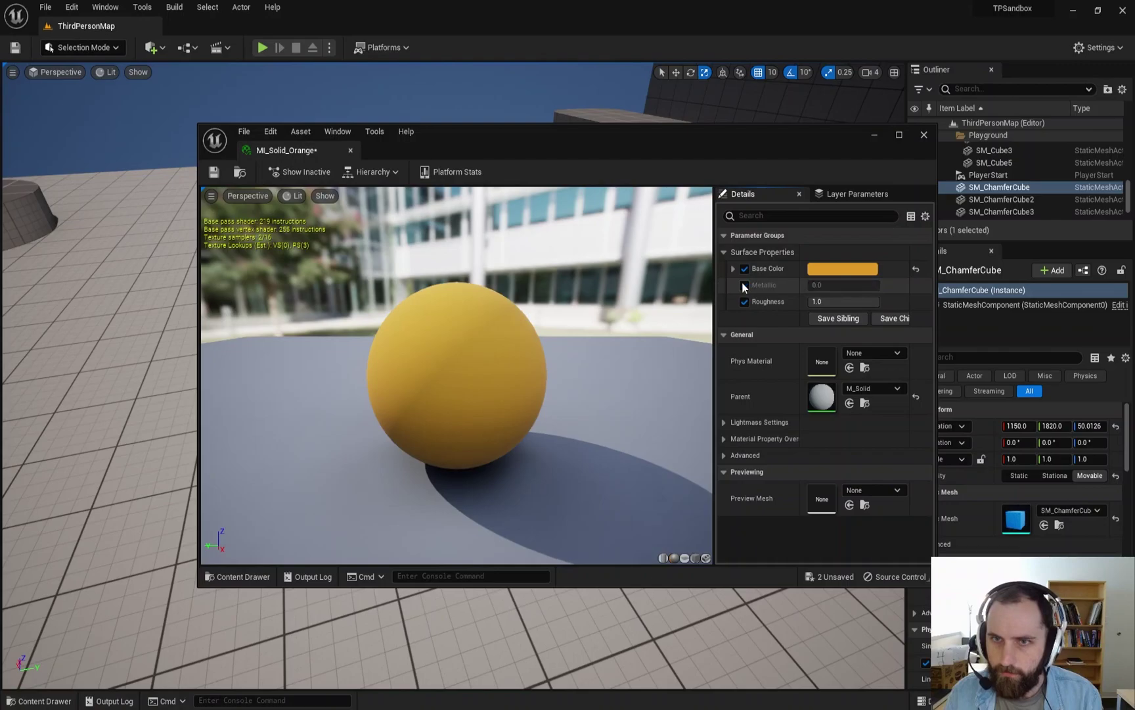
pyautogui.click(830, 302)
pyautogui.write('0')
pyautogui.press('Return')
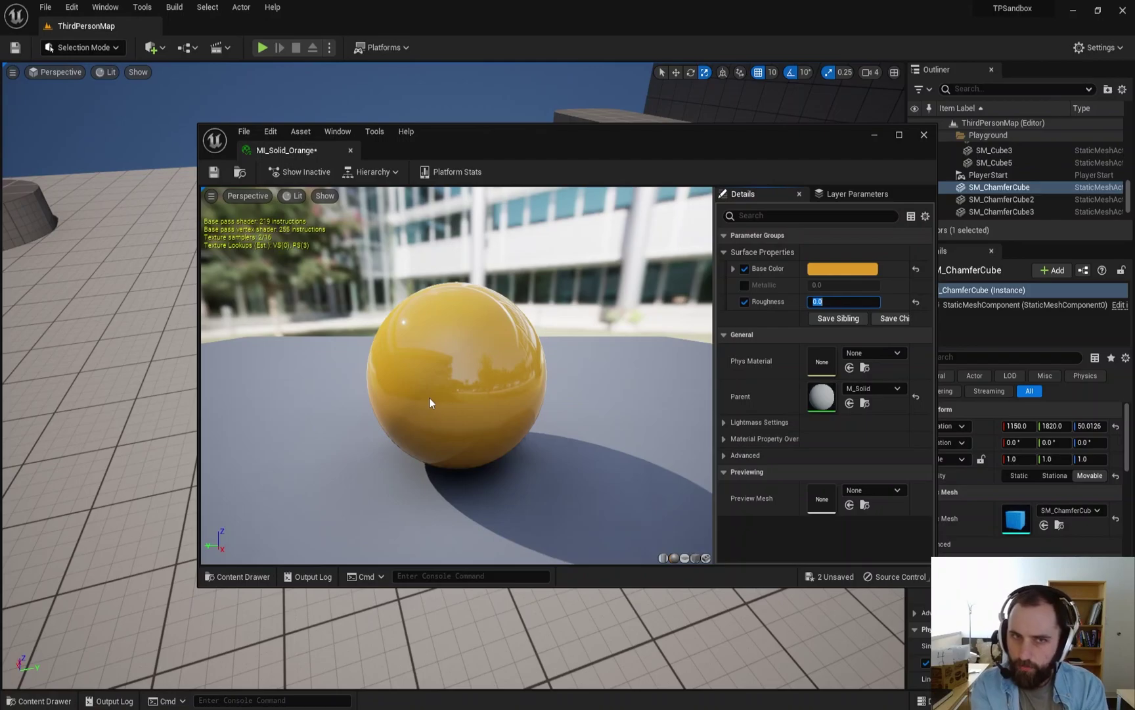
pyautogui.click(746, 301)
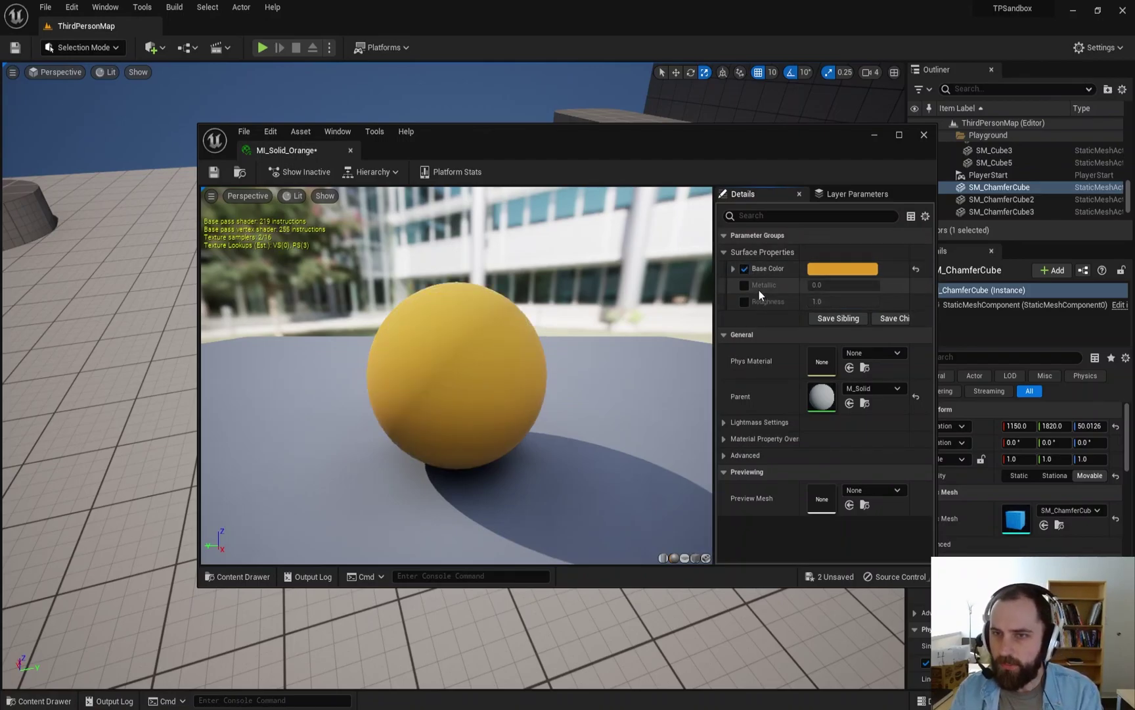
# Step: Examine the Base Color override, its colour picker and its separate RGBA channels in MI_Solid_Orange, then close the instance
pyautogui.click(745, 267)
pyautogui.click(745, 267)
pyautogui.click(845, 271)
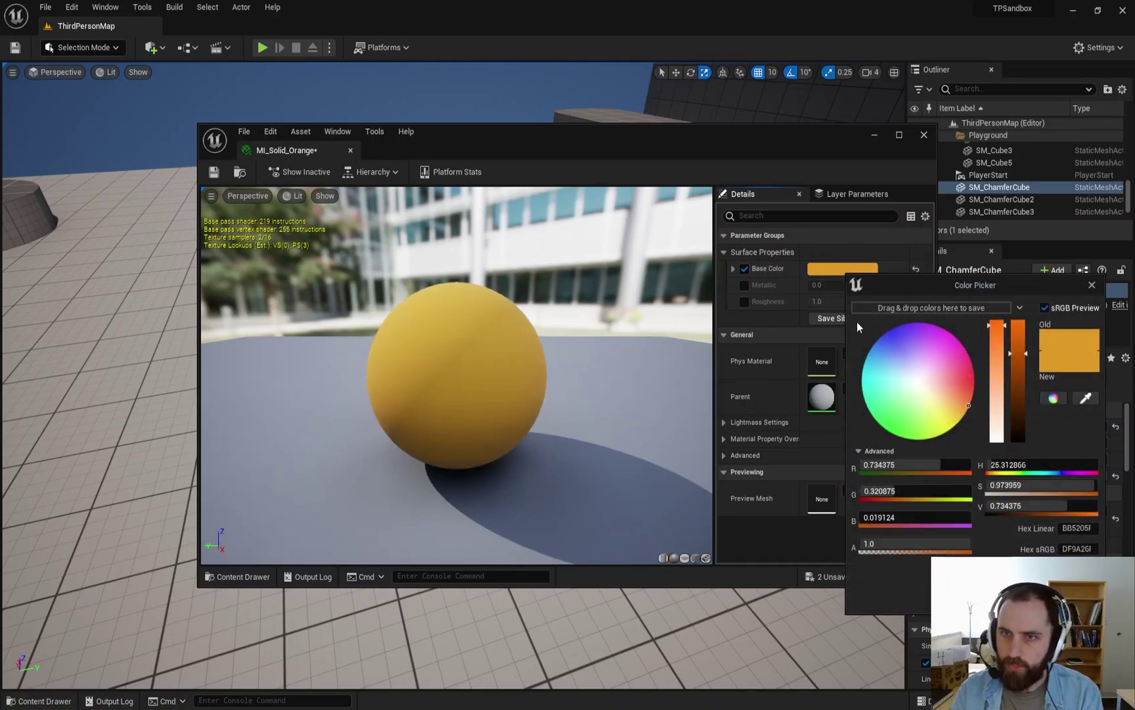
pyautogui.click(1092, 286)
pyautogui.click(732, 269)
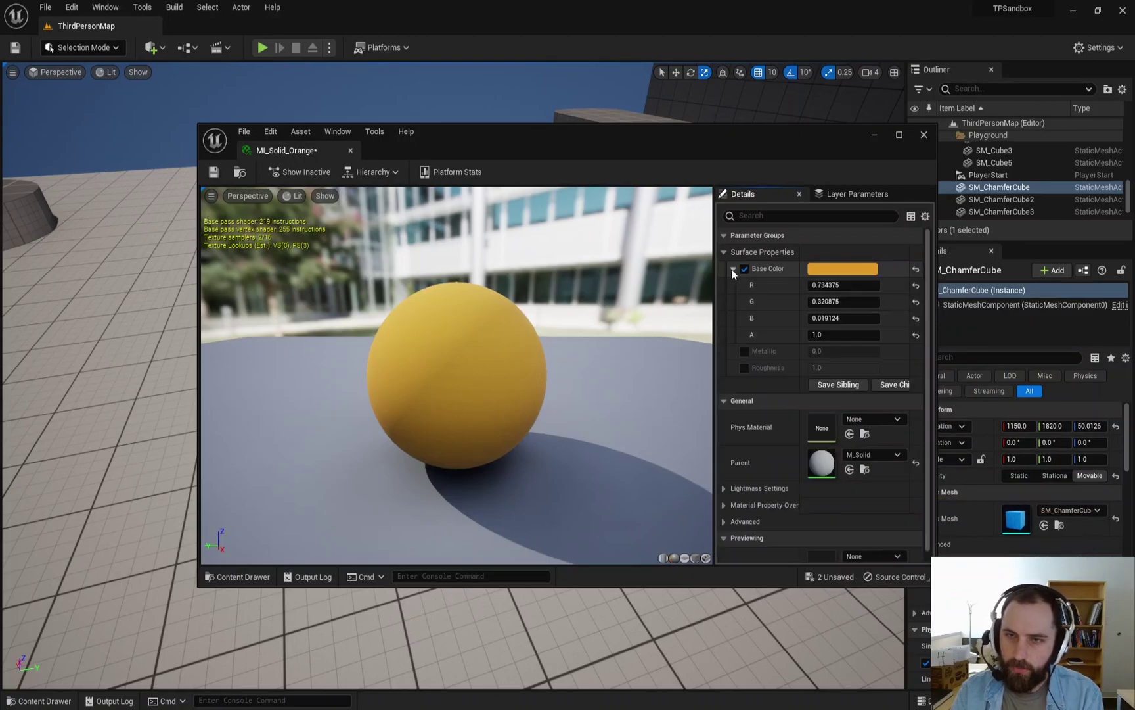
pyautogui.click(924, 134)
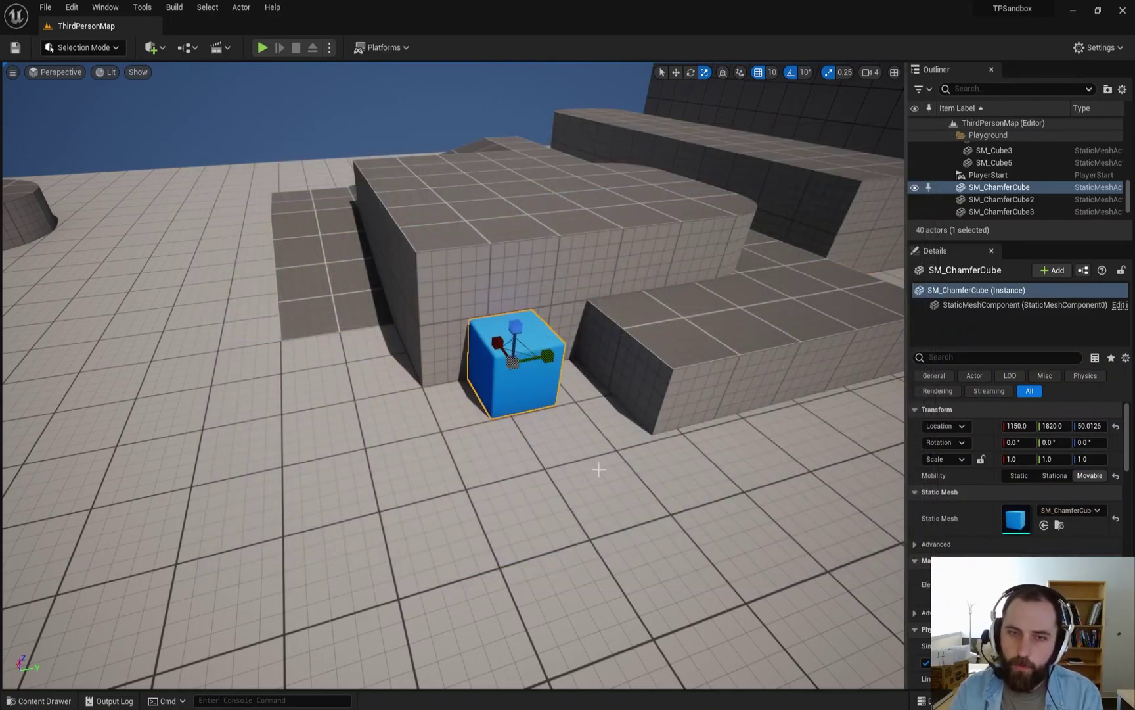
# Step: Create a material instance of M_PrototypeGrid in the Materials folder, name it MI_PrototypeGrid_02, and open it for editing
pyautogui.scroll(3, 590, 469)
pyautogui.hotkey('ctrl', 'space')
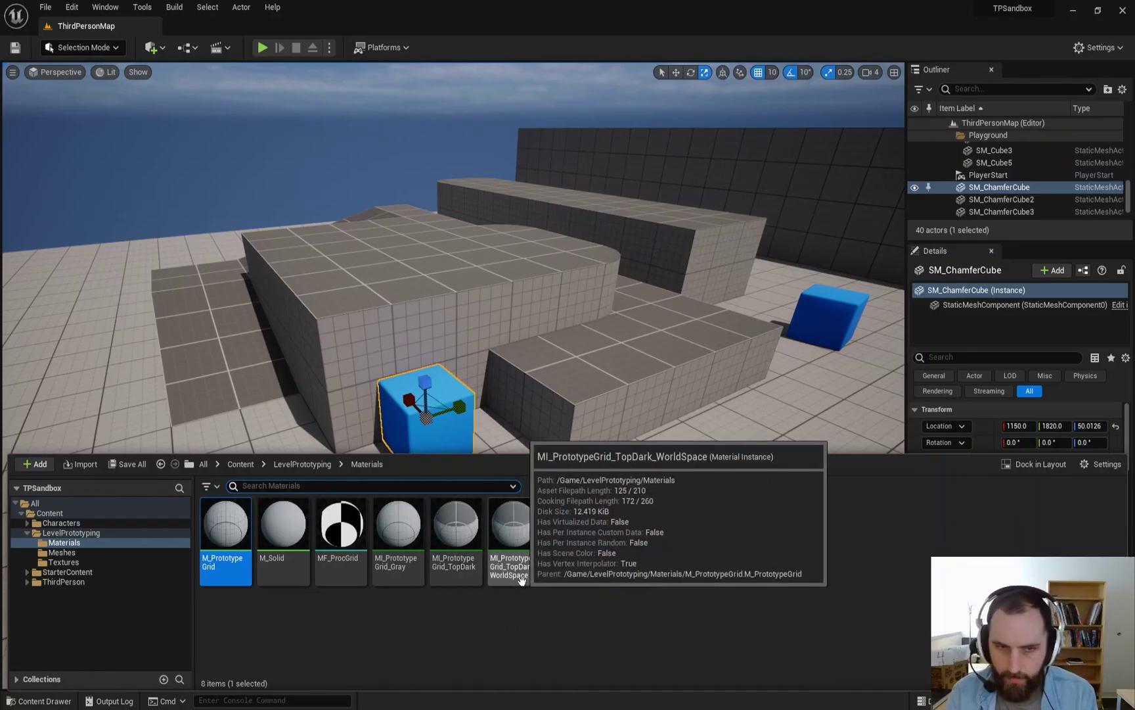
pyautogui.moveTo(409, 274); pyautogui.dragTo(477, 342, button='right')
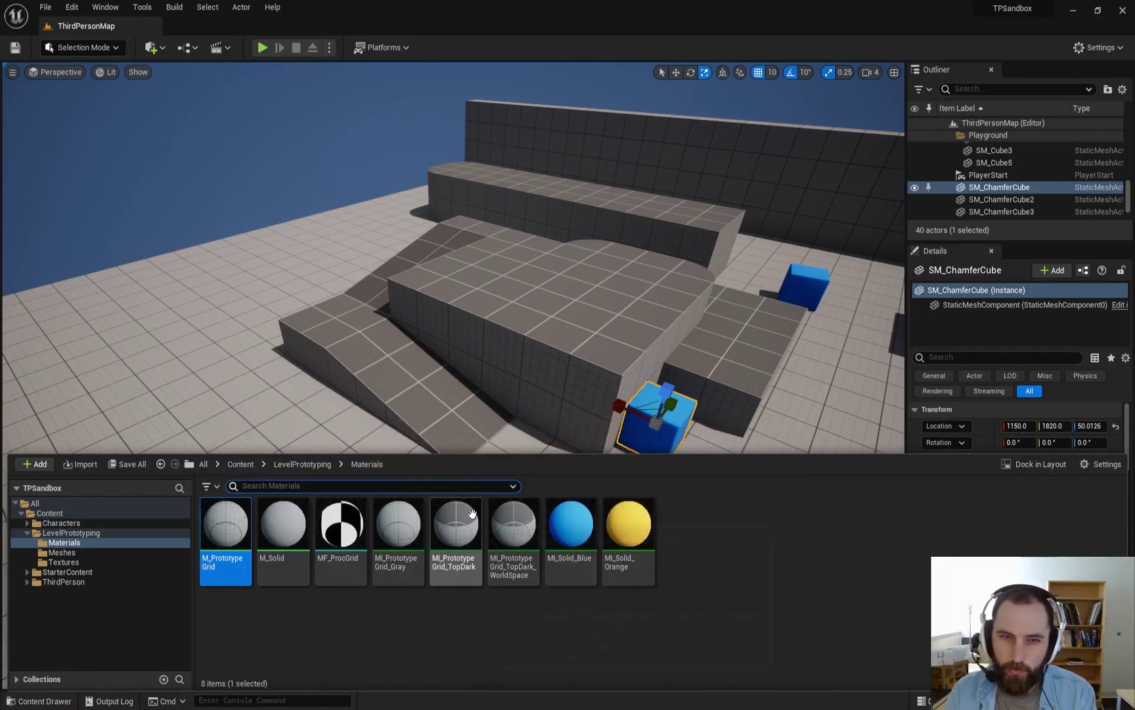
pyautogui.rightClick(222, 533)
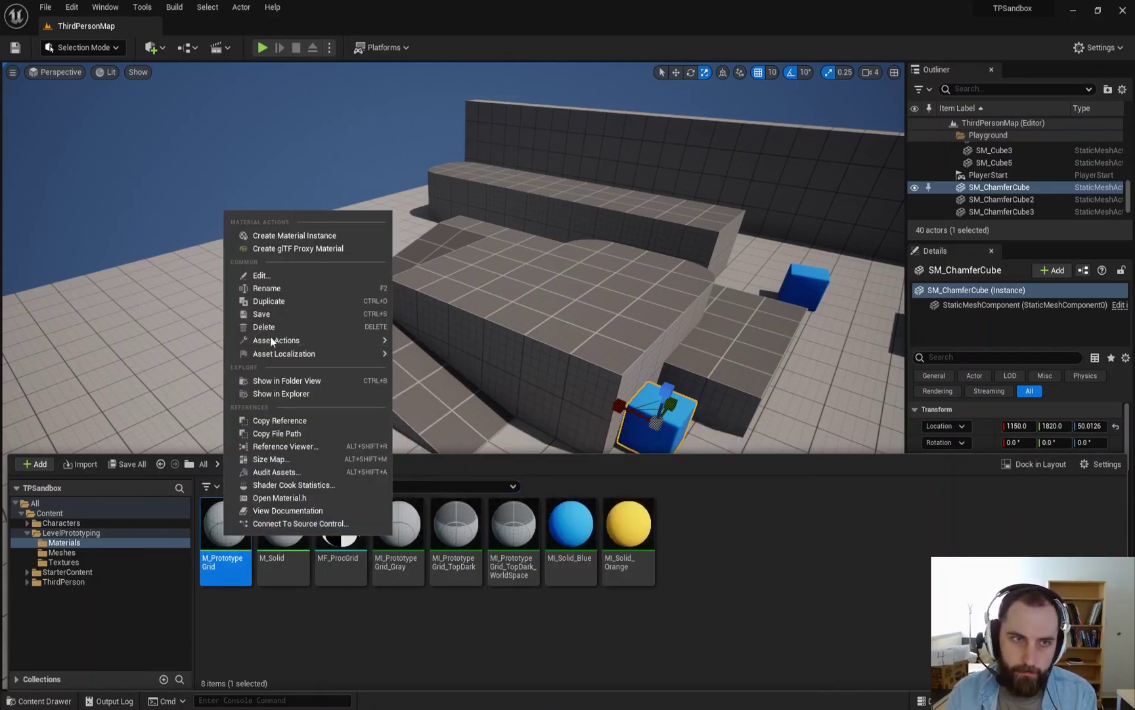
pyautogui.click(316, 234)
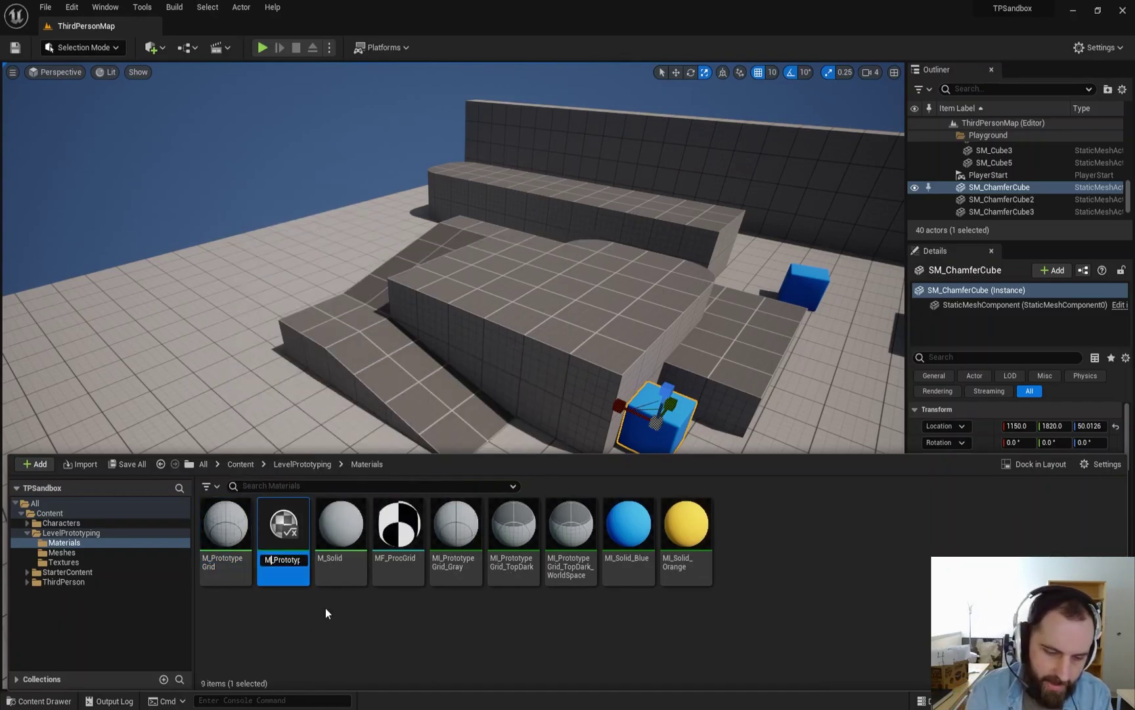
pyautogui.write('I')
pyautogui.press('End')
pyautogui.press('BackSpace')
pyautogui.press('BackSpace')
pyautogui.press('BackSpace')
pyautogui.press('BackSpace')
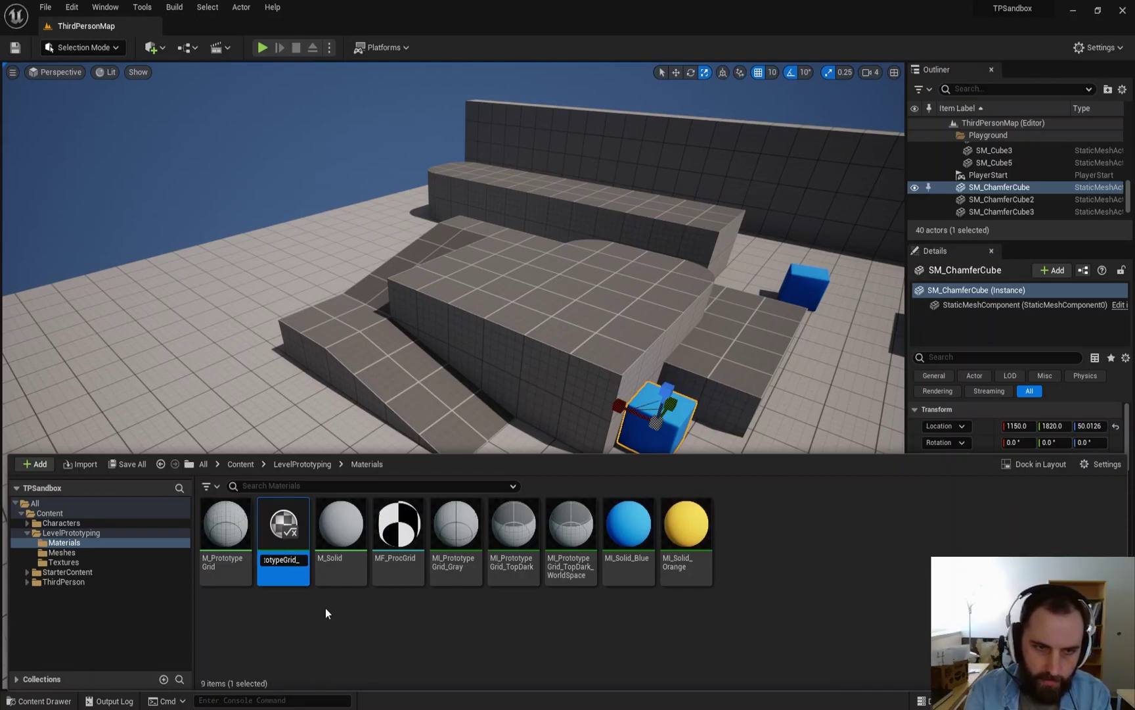
pyautogui.write('02')
pyautogui.press('Return')
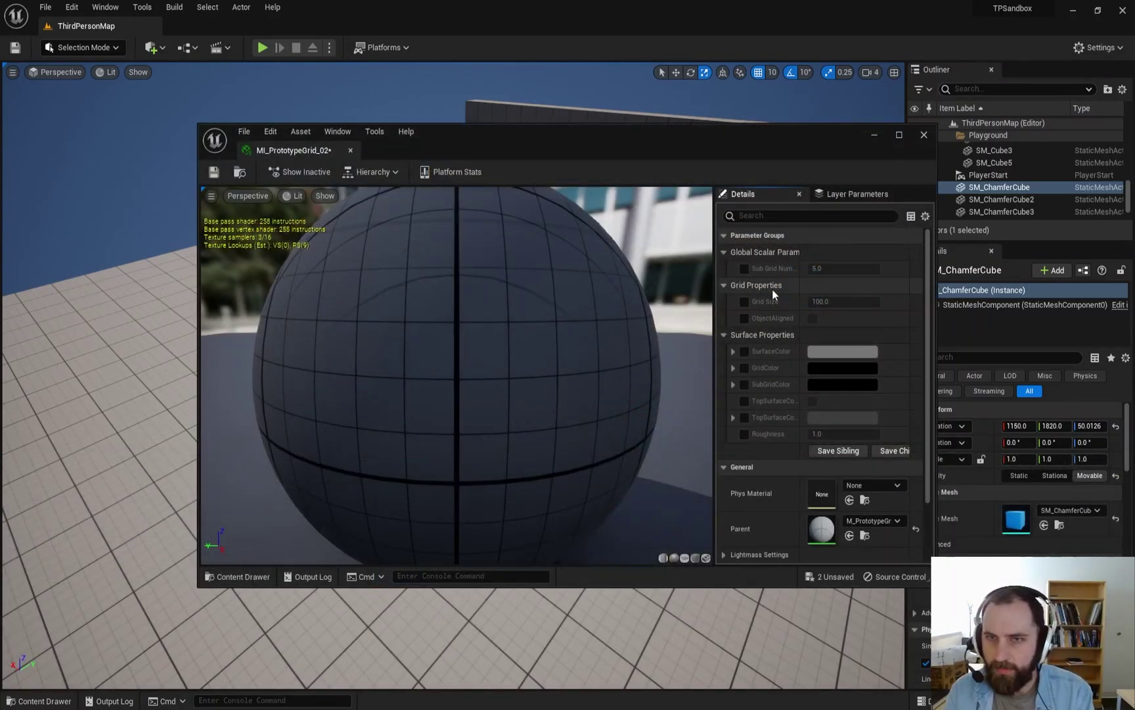
# Step: Examine the grid and surface parameters of MI_PrototypeGrid_02, toggling the Grid Size and sub-grid number overrides on and off
pyautogui.scroll(-3, 755, 402)
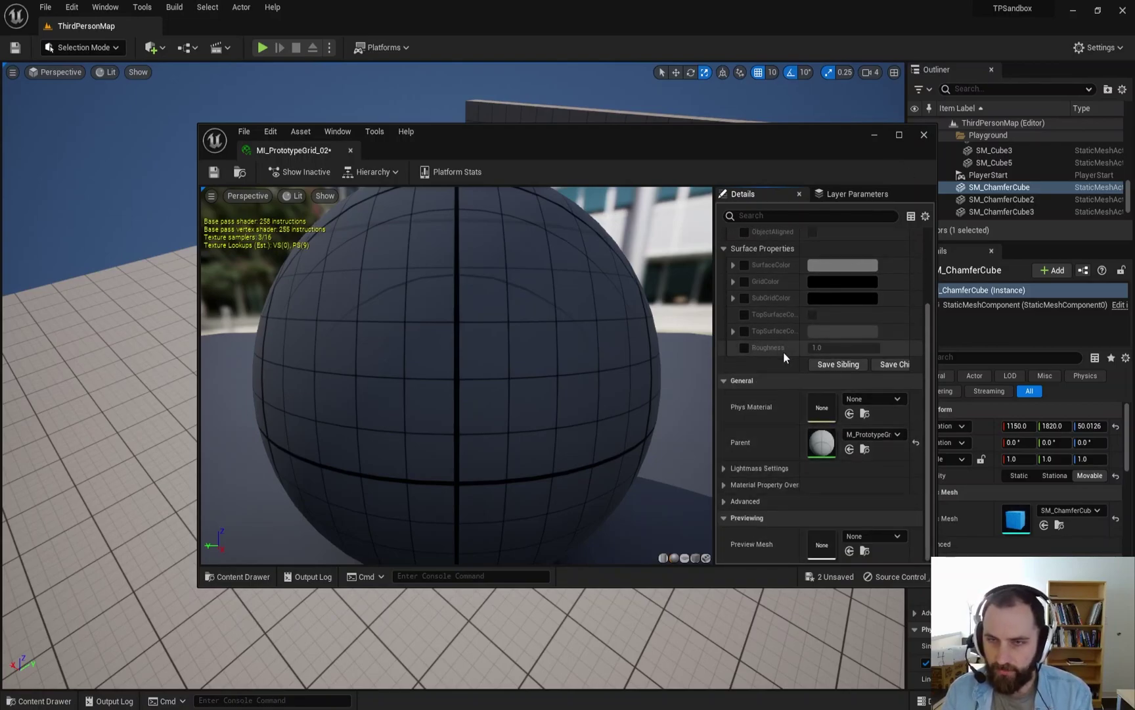
pyautogui.scroll(3, 783, 352)
pyautogui.scroll(-5, 528, 327)
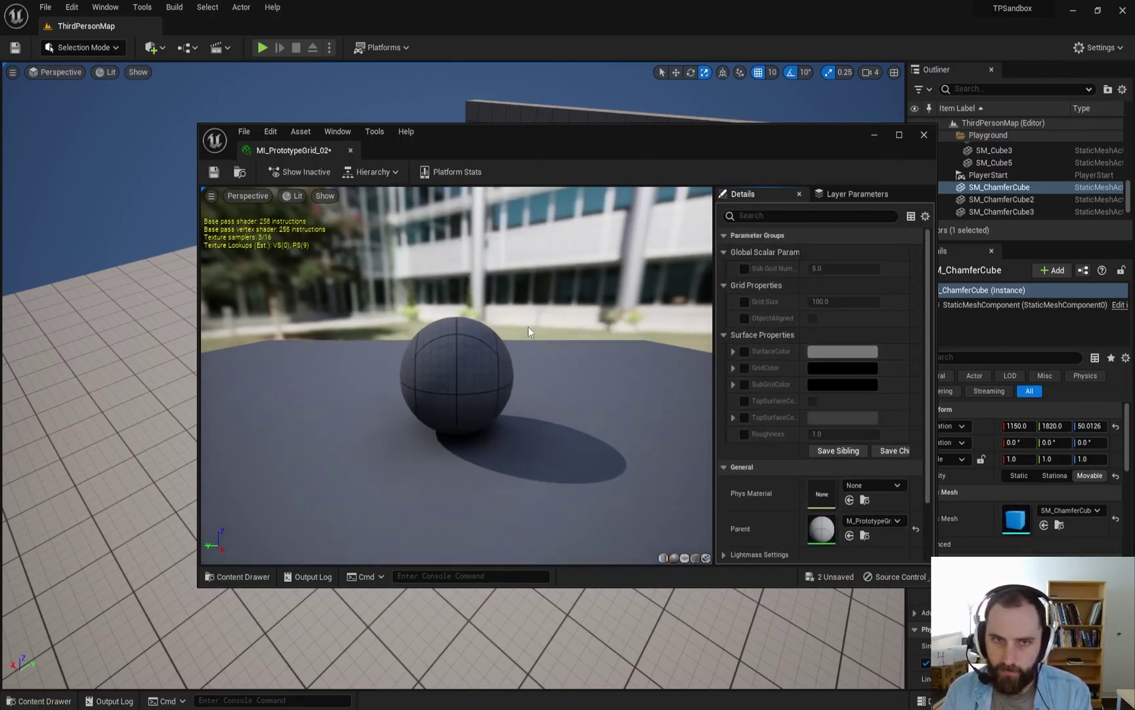
pyautogui.scroll(2, 528, 327)
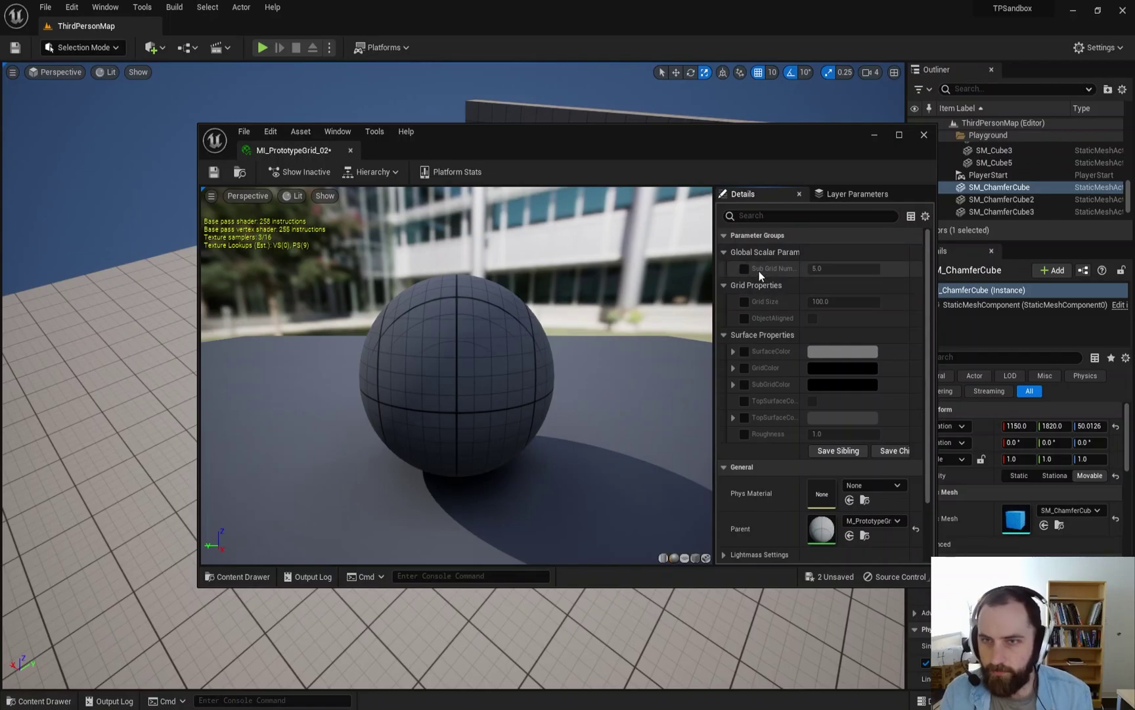
pyautogui.click(744, 302)
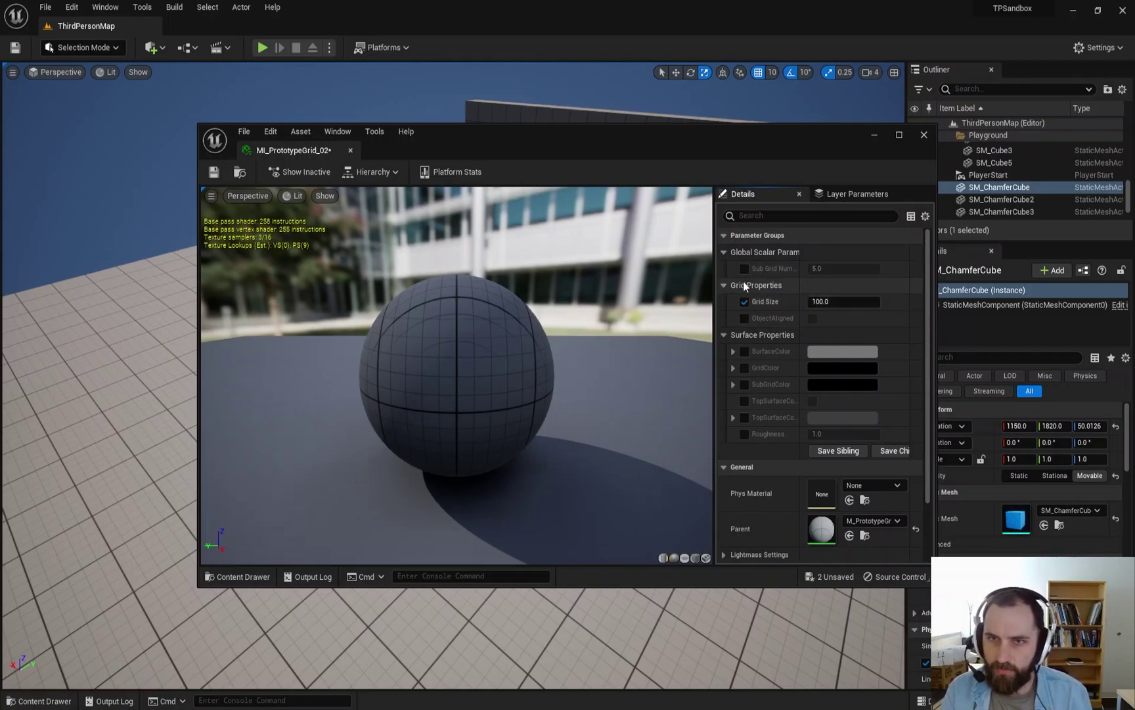
pyautogui.click(743, 269)
pyautogui.click(744, 269)
pyautogui.click(744, 302)
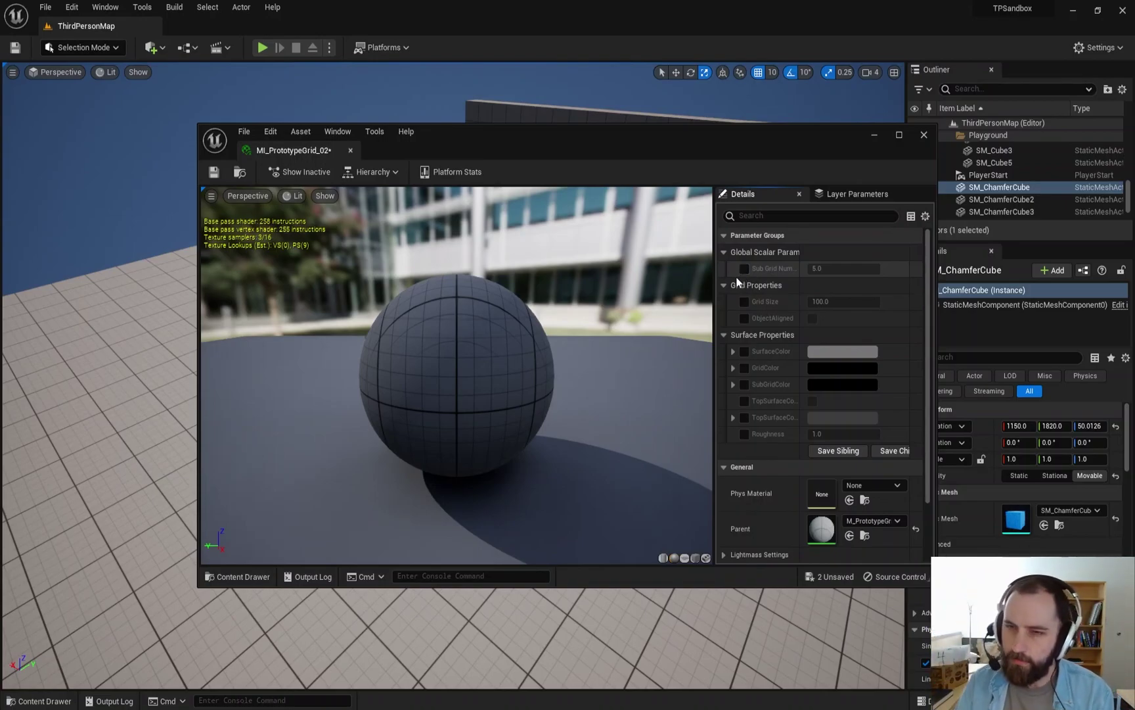
pyautogui.moveTo(631, 368); pyautogui.dragTo(630, 338, button='right')
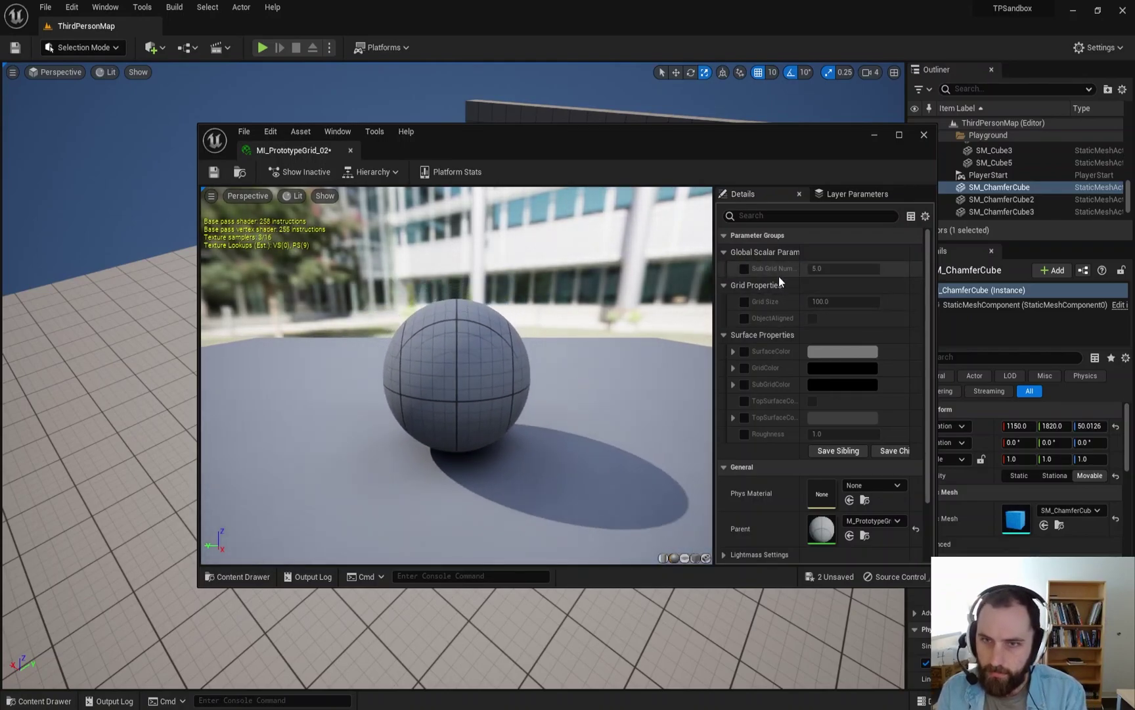
# Step: Override the SurfaceColor of MI_PrototypeGrid_02 and set it to a blue-violet
pyautogui.click(743, 352)
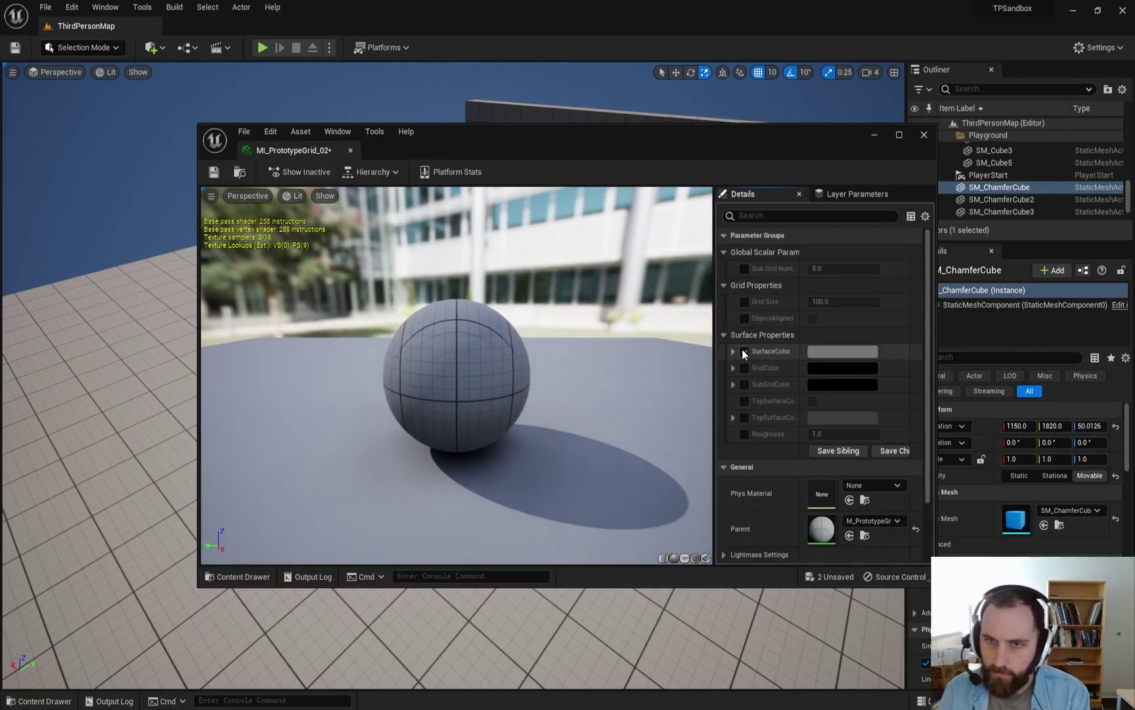
pyautogui.click(830, 350)
pyautogui.click(884, 445)
pyautogui.moveTo(883, 445)
pyautogui.mouseDown()
pyautogui.moveTo(884, 418)
pyautogui.moveTo(892, 433)
pyautogui.mouseUp()
pyautogui.moveTo(984, 443); pyautogui.dragTo(984, 419)
pyautogui.moveTo(1003, 476); pyautogui.dragTo(1003, 454)
pyautogui.click(1011, 671)
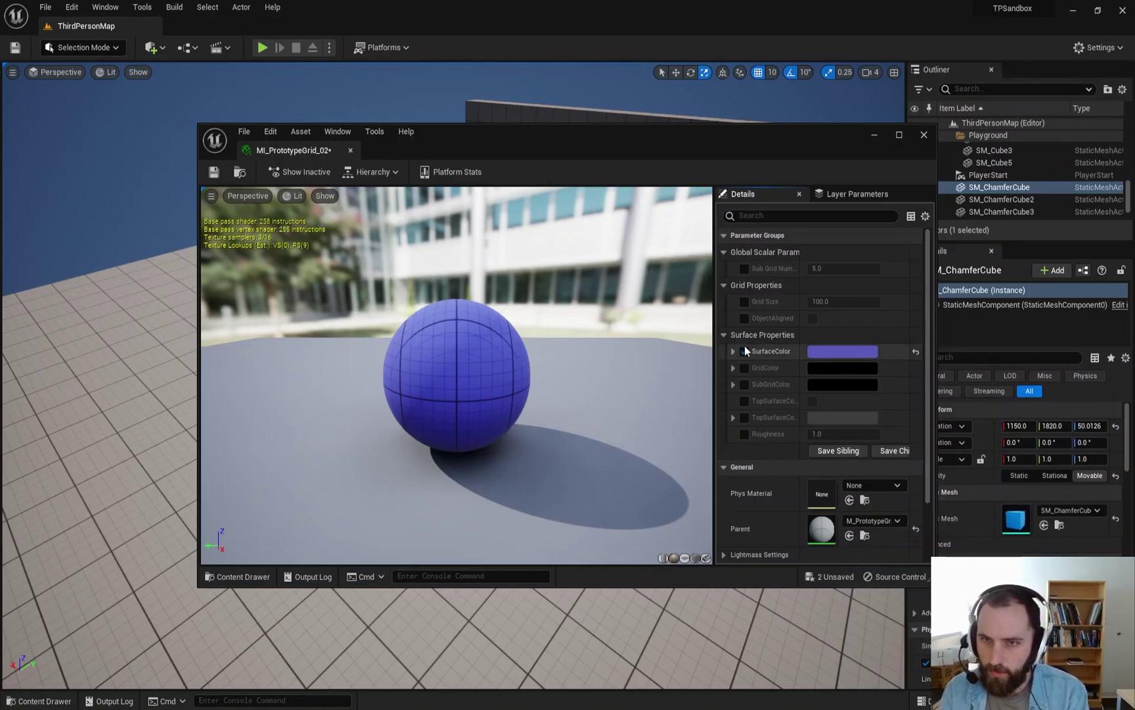
# Step: Override the GridColor of MI_PrototypeGrid_02 and set it to a pale cream yellow
pyautogui.click(744, 367)
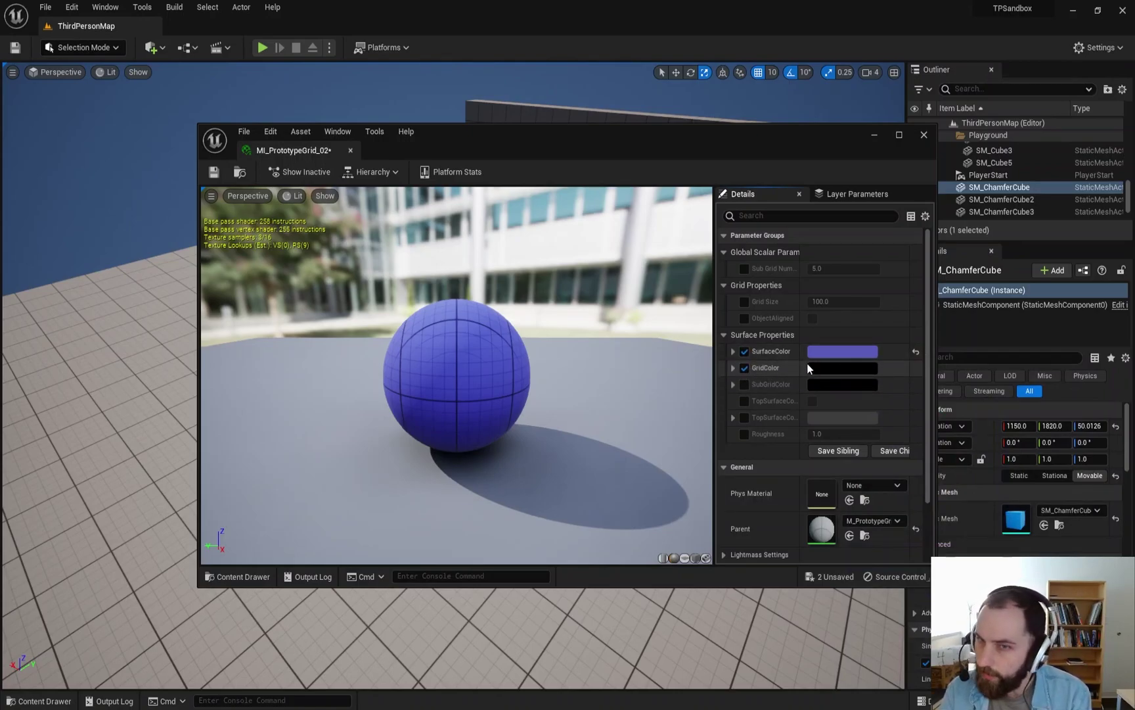
pyautogui.click(833, 366)
pyautogui.moveTo(921, 521); pyautogui.dragTo(921, 490)
pyautogui.moveTo(1005, 530)
pyautogui.mouseDown()
pyautogui.moveTo(1004, 428)
pyautogui.moveTo(1004, 454)
pyautogui.moveTo(1003, 437)
pyautogui.mouseUp()
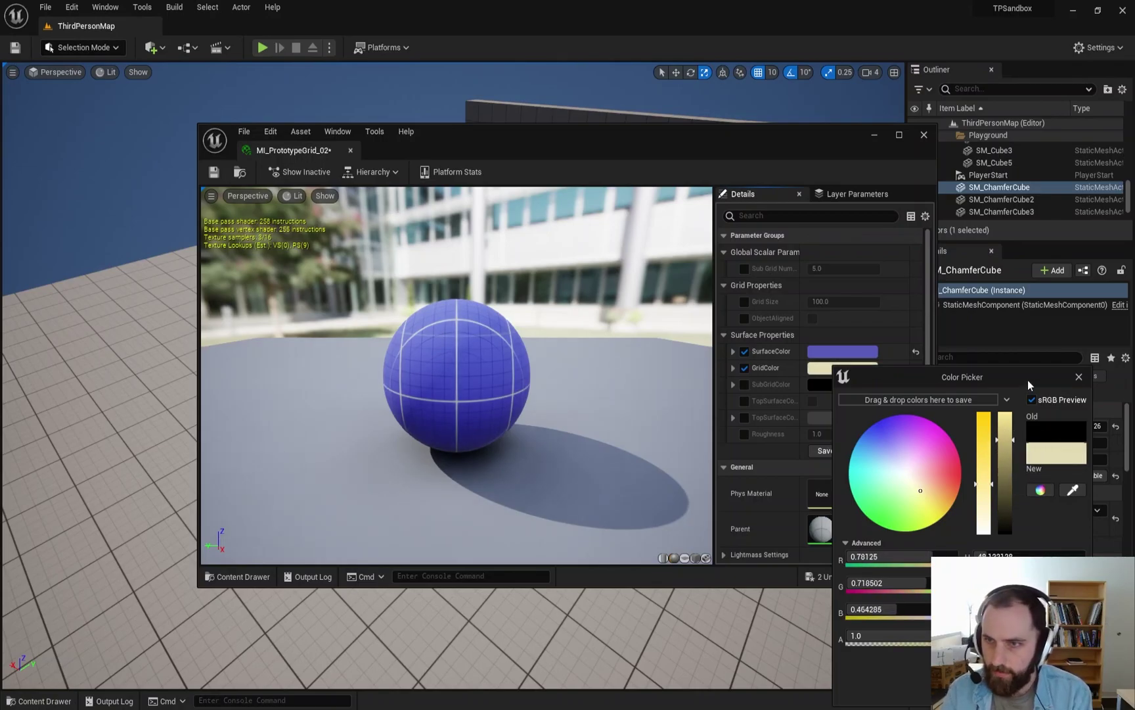
pyautogui.click(1079, 376)
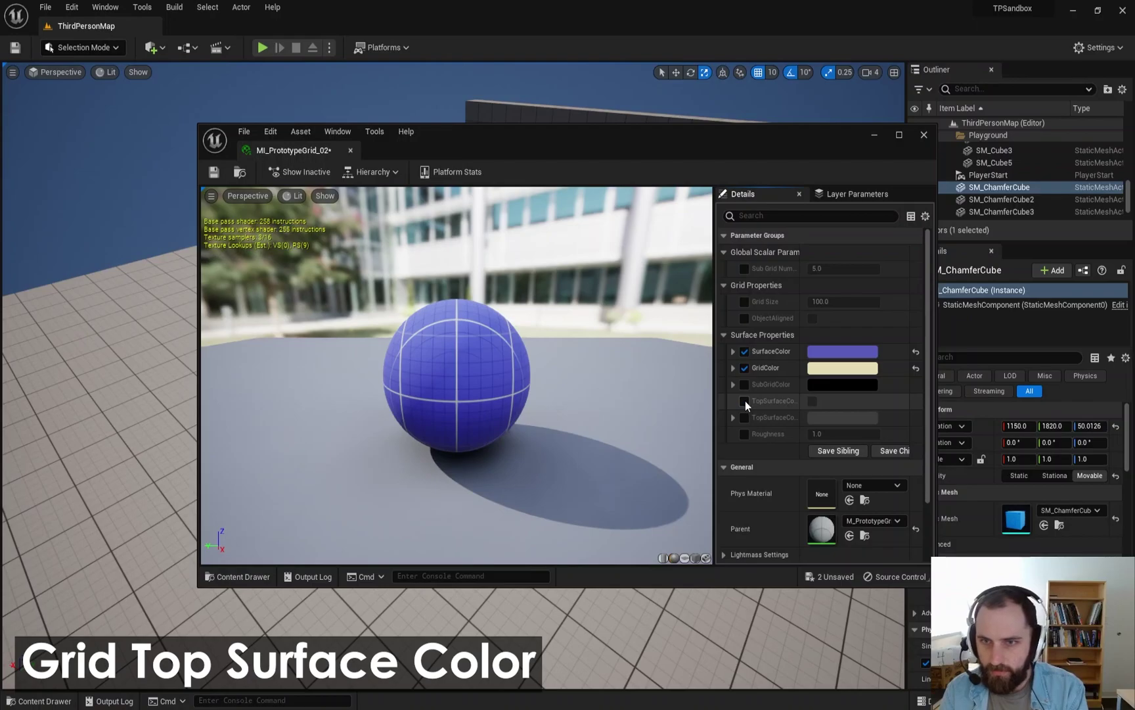
# Step: Enable the separate top surface colour on MI_PrototypeGrid_02 and compare the effect with the tops of the level's blocks
pyautogui.click(813, 401)
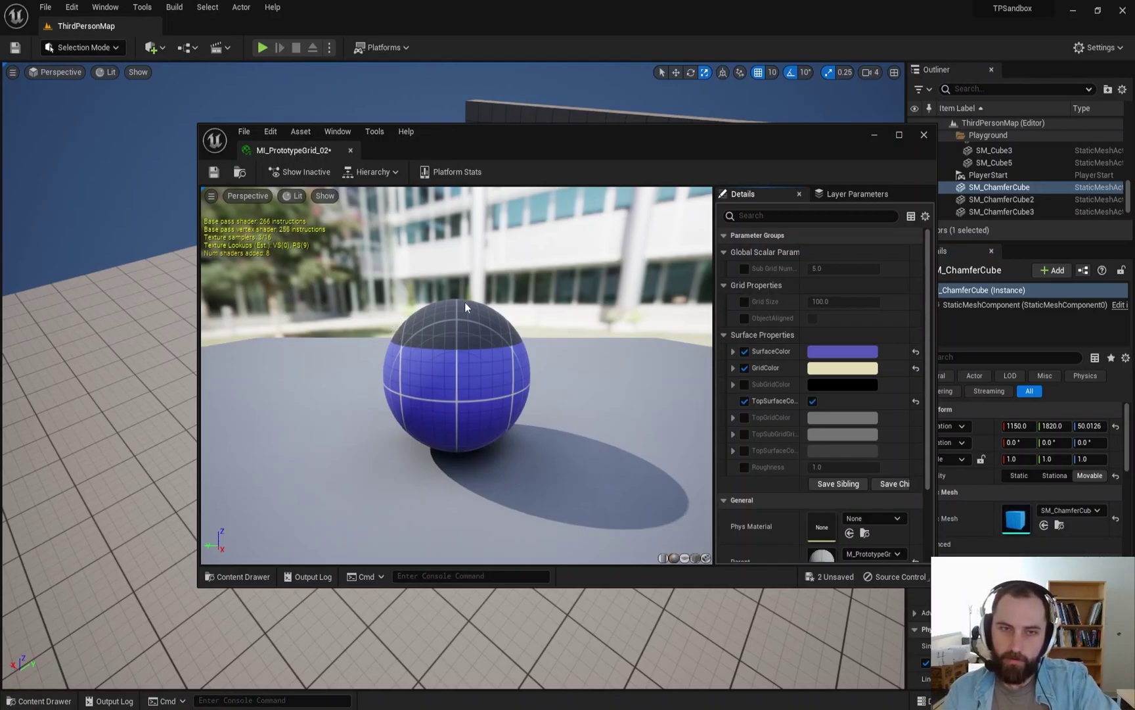
pyautogui.moveTo(556, 137); pyautogui.dragTo(935, 232)
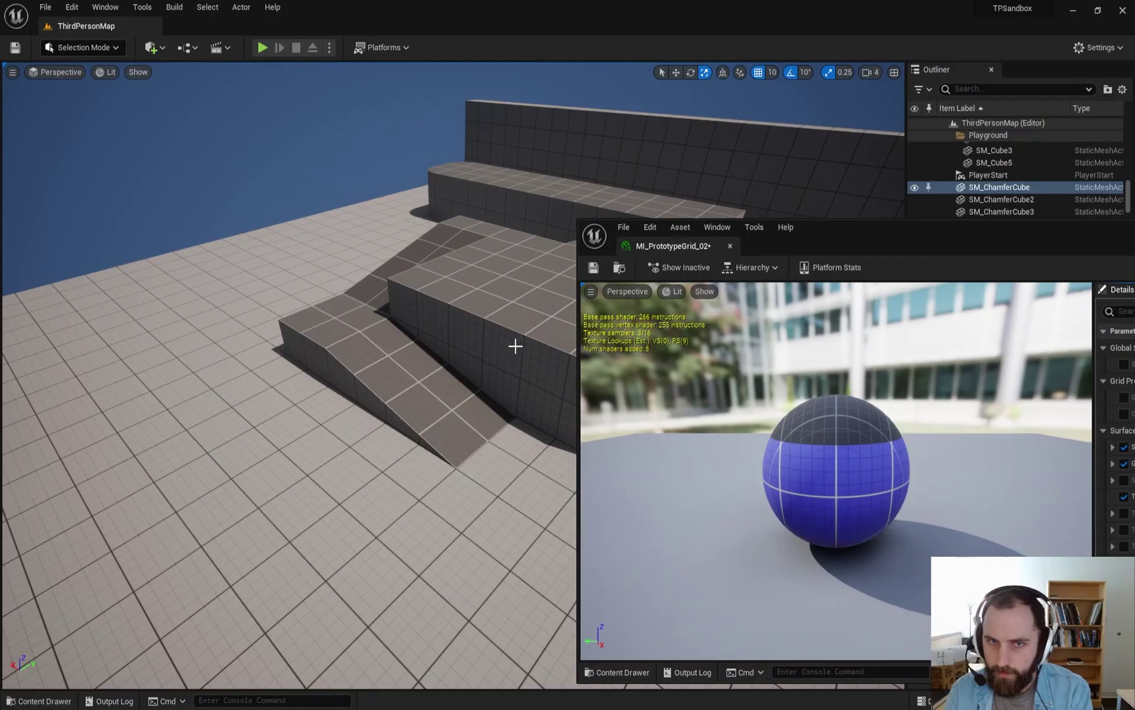
pyautogui.moveTo(522, 345); pyautogui.dragTo(466, 330, button='right')
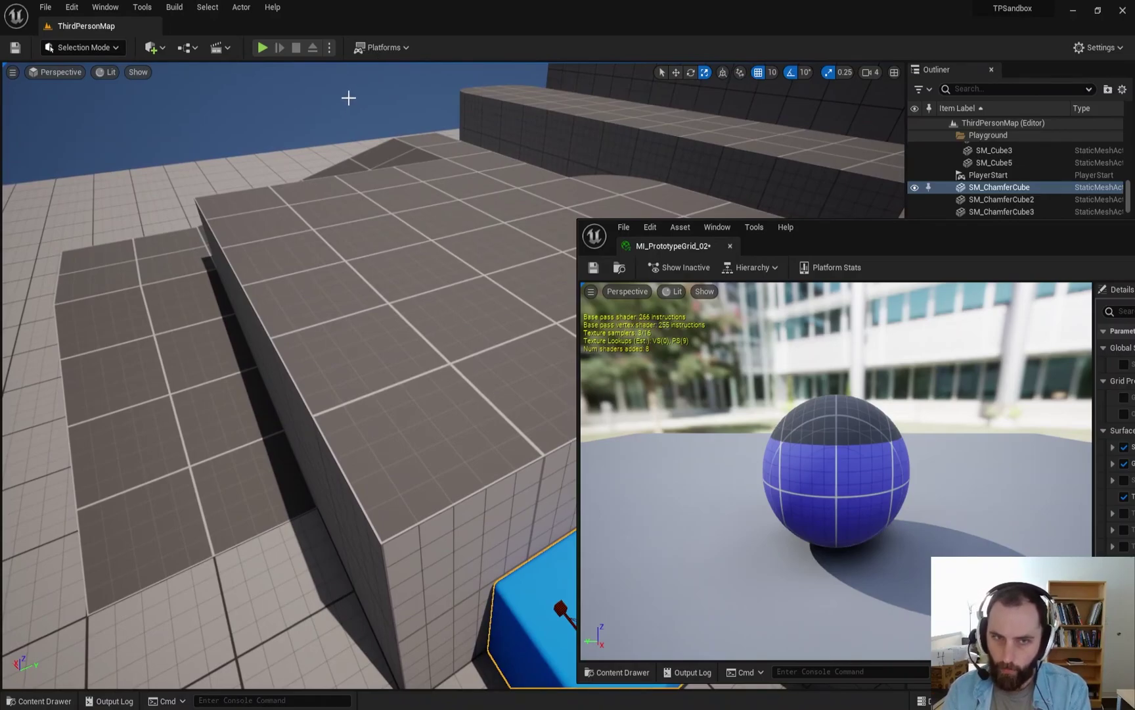
pyautogui.moveTo(863, 238); pyautogui.dragTo(518, 84)
pyautogui.click(846, 344)
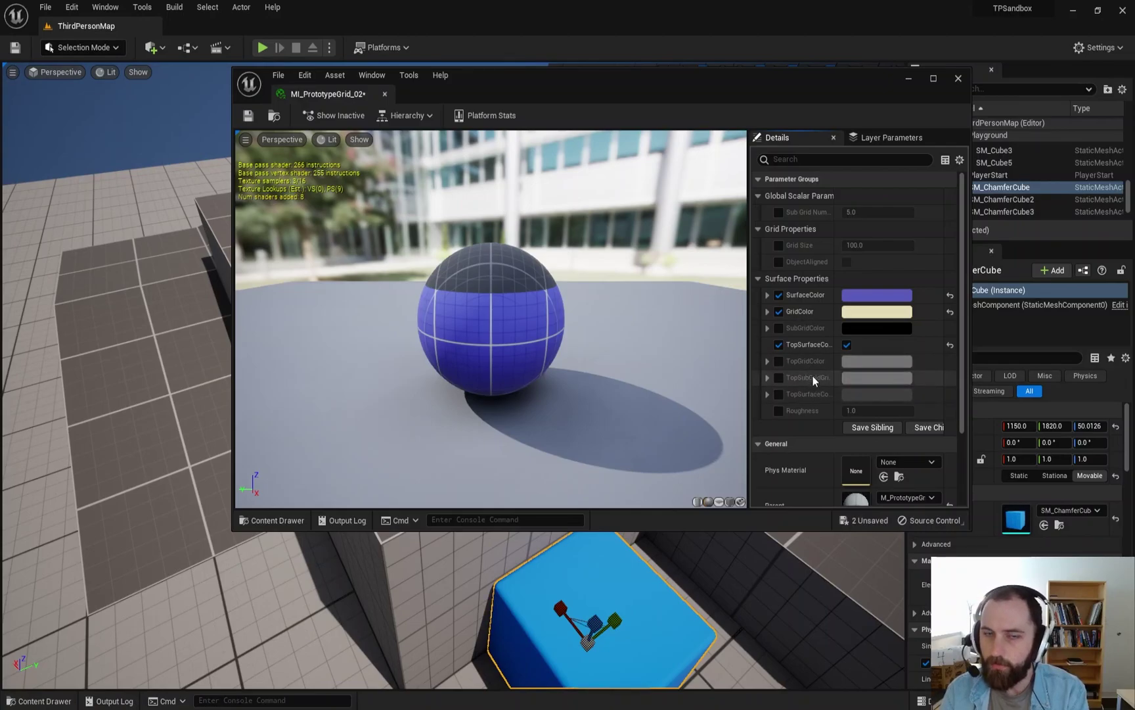
# Step: Override the top surface colour of MI_PrototypeGrid_02, set it to a dark blue and save the material instance
pyautogui.click(779, 394)
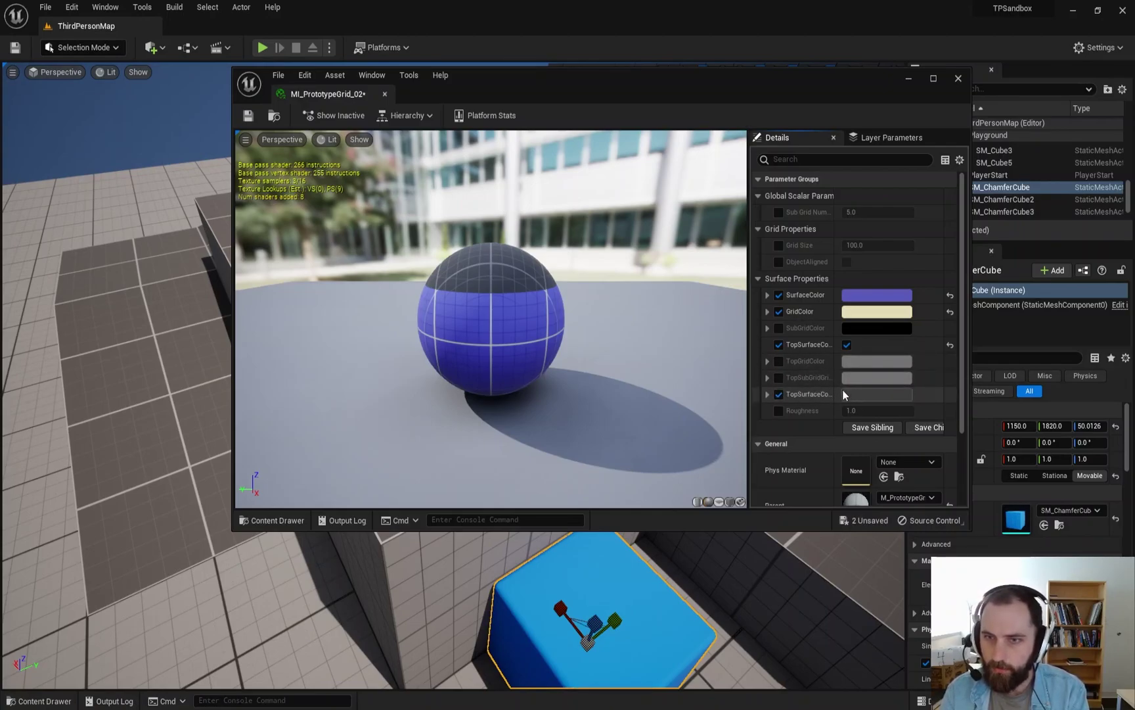
pyautogui.click(869, 393)
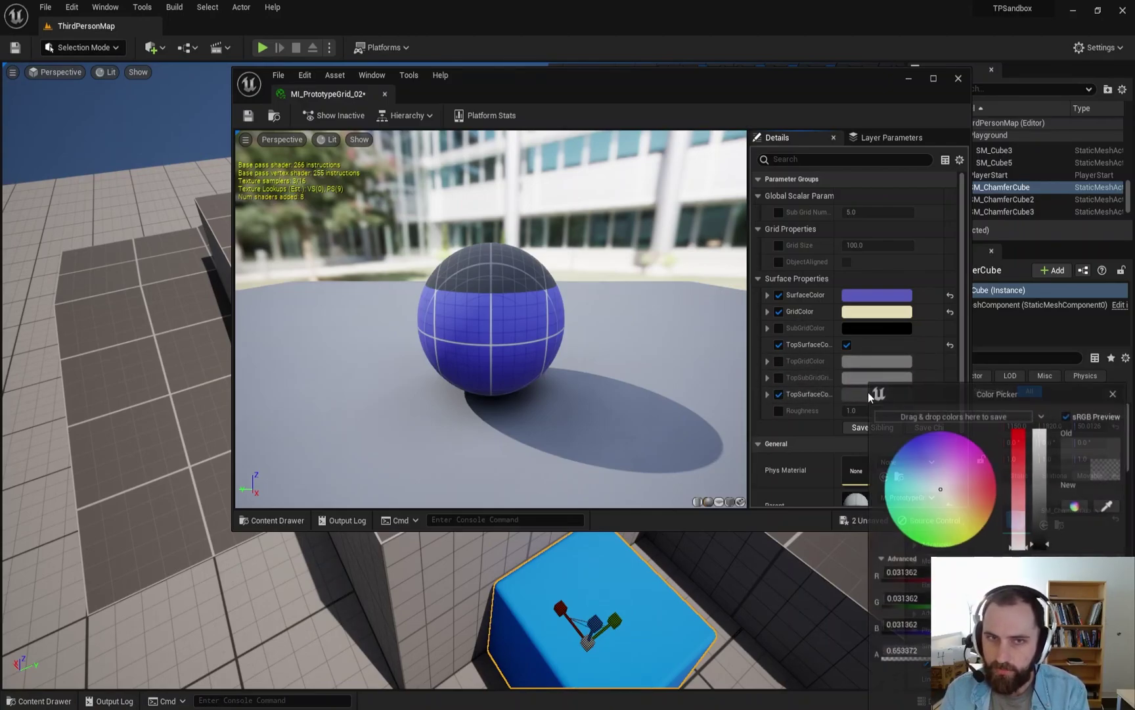
pyautogui.moveTo(923, 474); pyautogui.dragTo(911, 440)
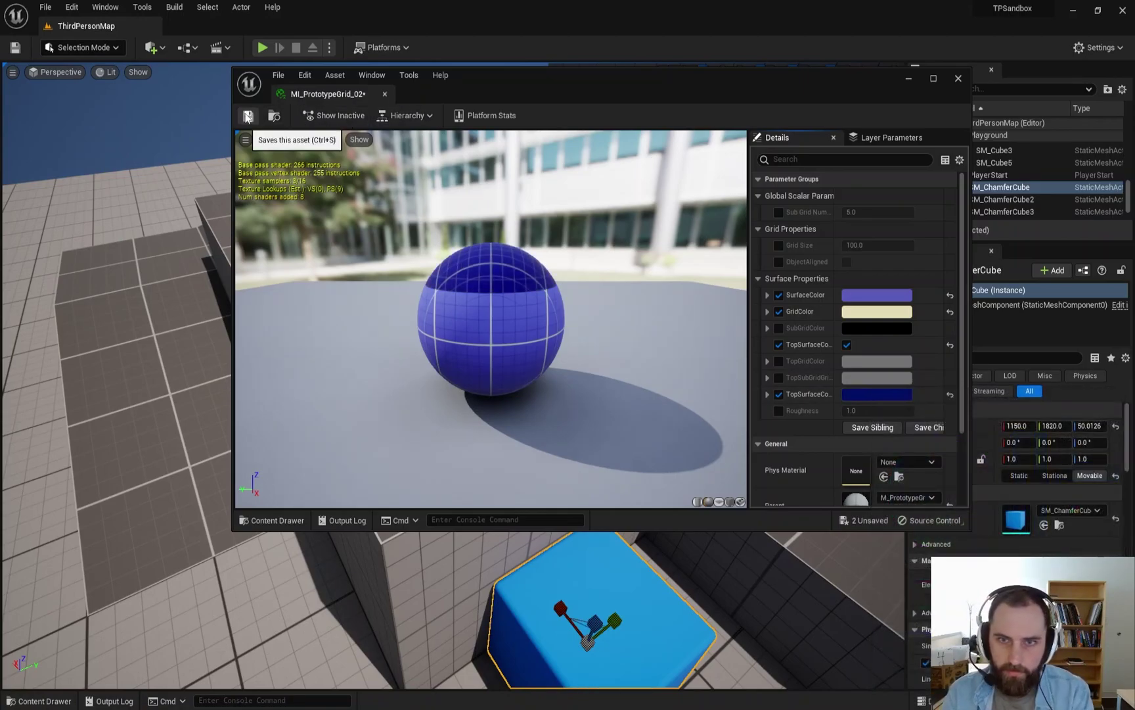
pyautogui.click(248, 115)
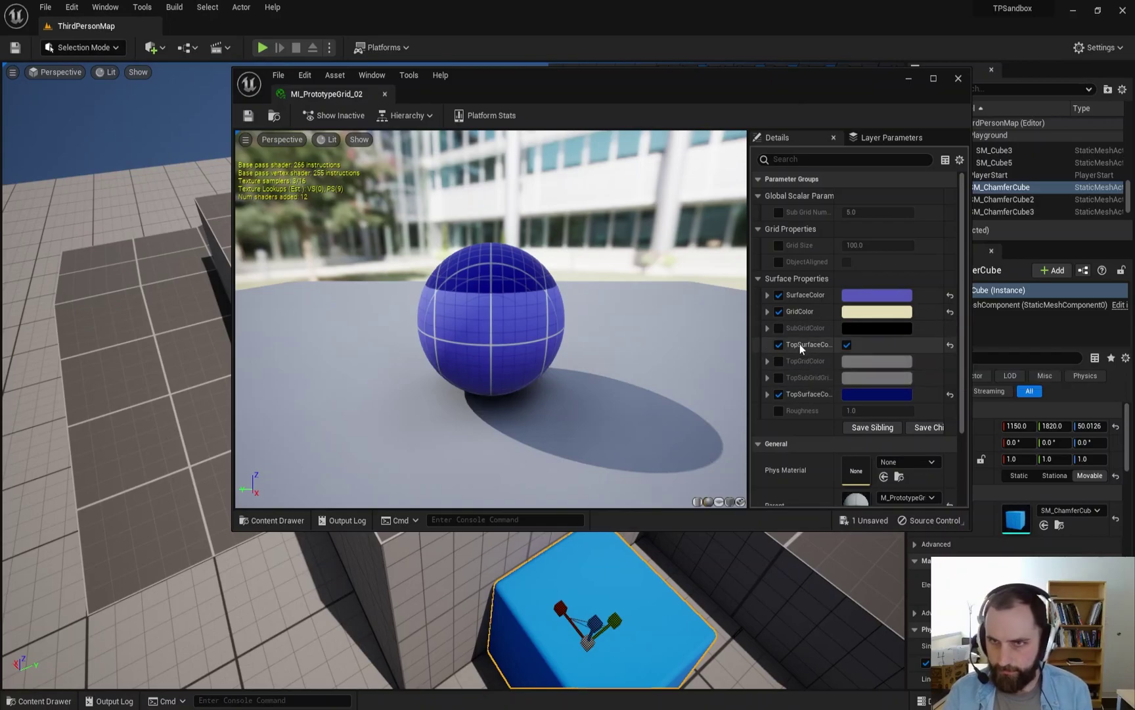
# Step: Close the material editor and apply MI_PrototypeGrid_02 to the large low block SM_Cube15 in the level
pyautogui.click(958, 78)
pyautogui.moveTo(444, 402); pyautogui.dragTo(408, 391, button='right')
pyautogui.press('s')
pyautogui.moveTo(663, 355); pyautogui.dragTo(687, 370, button='right')
pyautogui.click(664, 355)
pyautogui.press('w')
pyautogui.keyDown('alt'); pyautogui.moveTo(506, 451); pyautogui.dragTo(27, 461); pyautogui.keyUp('alt')
pyautogui.moveTo(26, 462); pyautogui.dragTo(40, 454, button='right')
pyautogui.press('w')
pyautogui.moveTo(482, 454); pyautogui.dragTo(394, 503, button='right')
pyautogui.hotkey('ctrl', 'space')
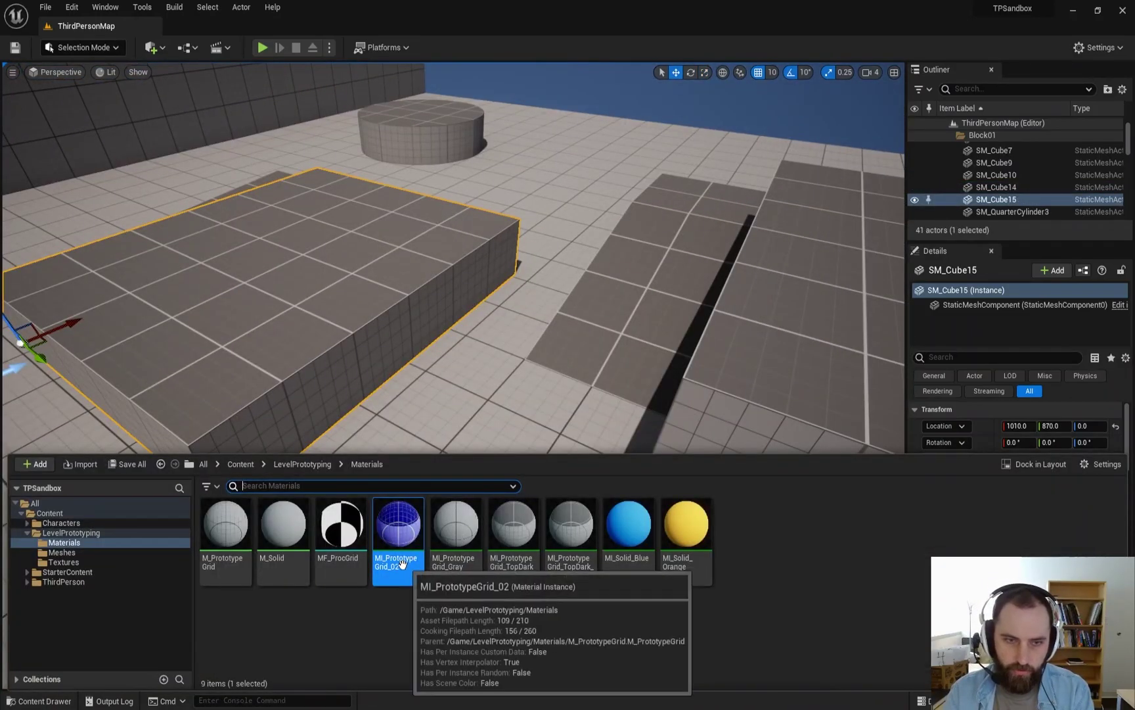
pyautogui.moveTo(399, 562); pyautogui.dragTo(307, 282)
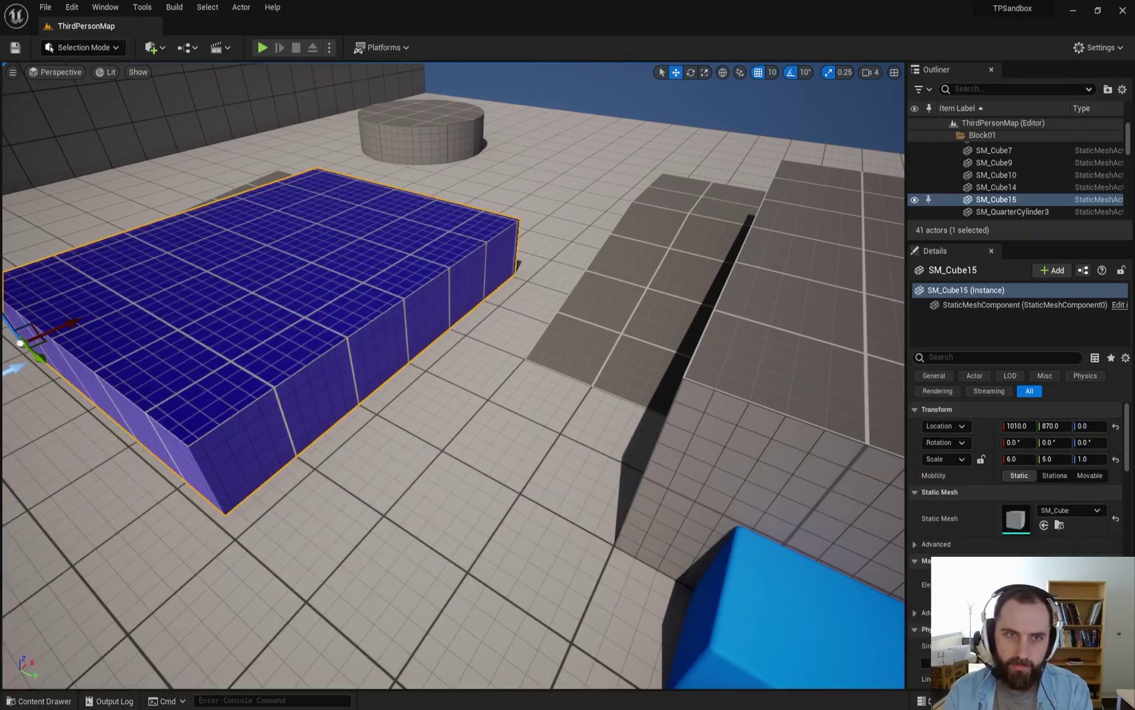
# Step: Tilt SM_Cube15 about 70 degrees around its Y axis to check how the top colour reacts, and undo the rotation
pyautogui.press('f')
pyautogui.moveTo(566, 288)
pyautogui.mouseDown(button='right')
pyautogui.moveTo(559, 296)
pyautogui.moveTo(566, 288)
pyautogui.mouseUp(button='right')
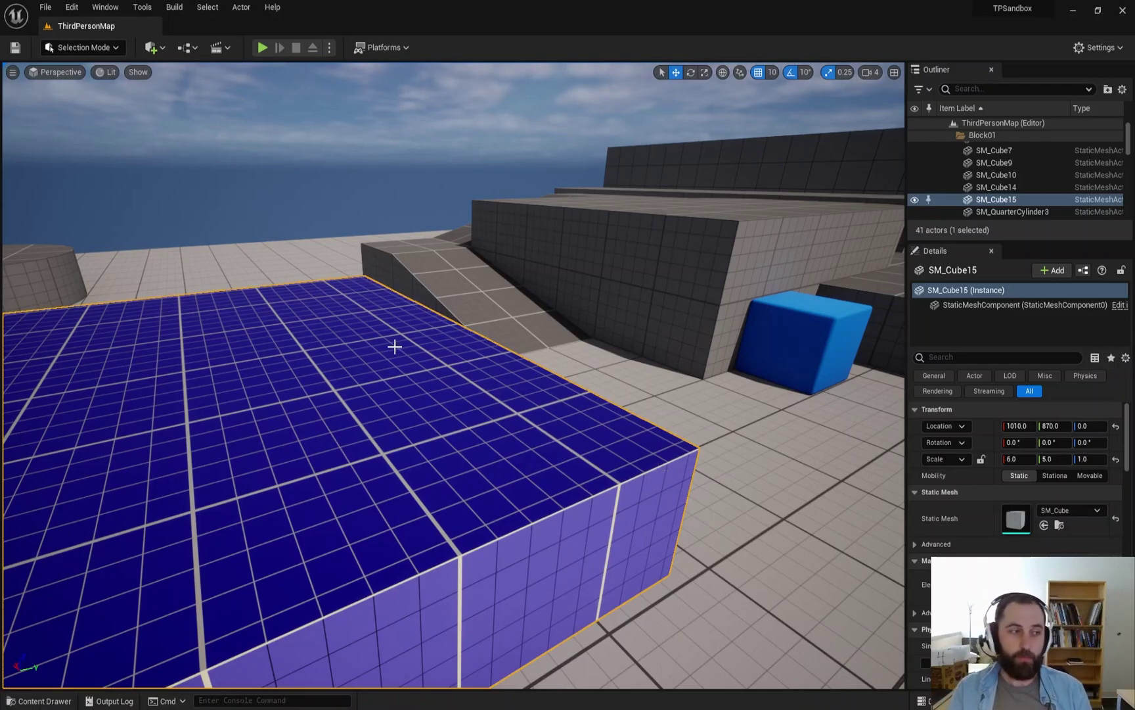
pyautogui.press('s')
pyautogui.moveTo(448, 286); pyautogui.dragTo(448, 287, button='right')
pyautogui.press('e')
pyautogui.moveTo(431, 376); pyautogui.dragTo(463, 351)
pyautogui.press('s')
pyautogui.moveTo(557, 264); pyautogui.dragTo(557, 264, button='right')
pyautogui.press('w')
pyautogui.press('d')
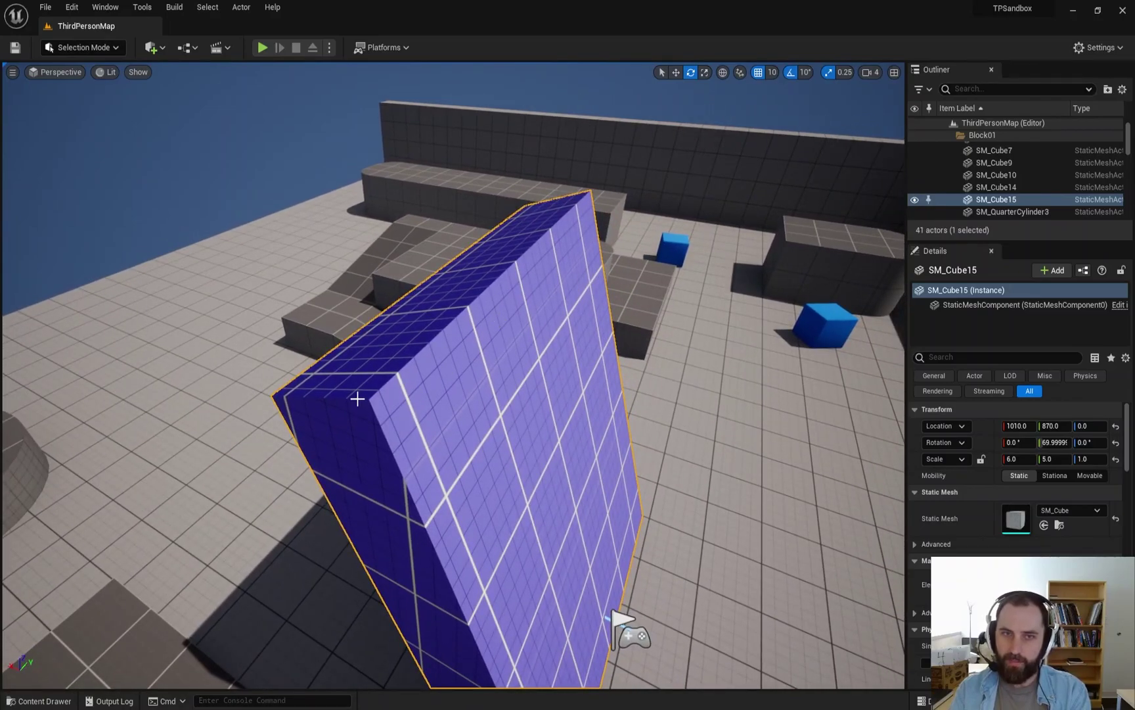
pyautogui.hotkey('ctrl', 'z')
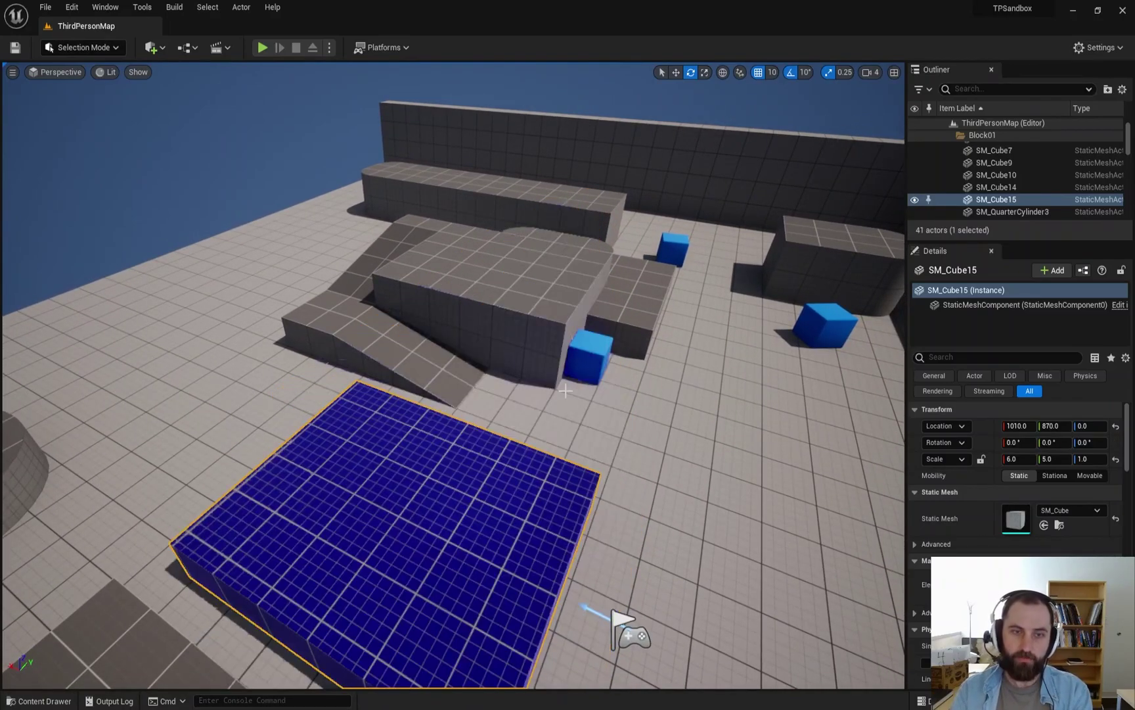
# Step: Duplicate SM_Cube15, scale the copy to 2.5 × 2.25 × 1 and place it on top of the original at 1300, 1040, 100
pyautogui.press('d')
pyautogui.moveTo(694, 469); pyautogui.dragTo(591, 302, button='right')
pyautogui.press('w')
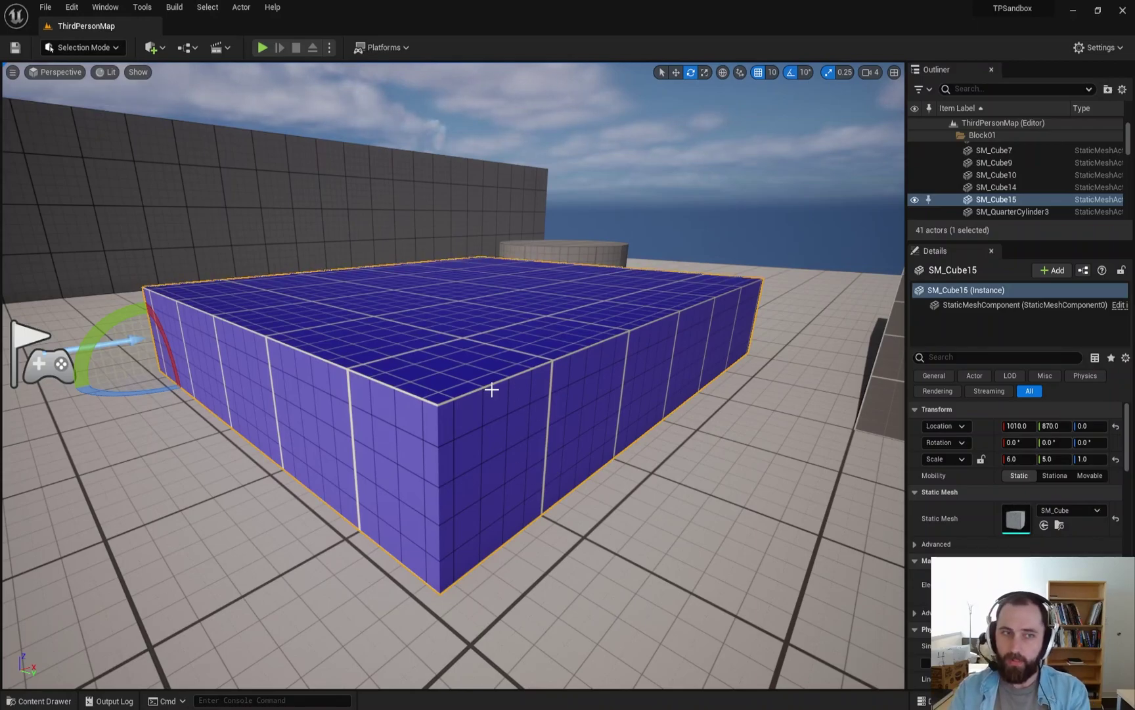
pyautogui.press('s')
pyautogui.moveTo(491, 389)
pyautogui.mouseDown(button='right')
pyautogui.moveTo(491, 403)
pyautogui.moveTo(492, 390)
pyautogui.mouseUp(button='right')
pyautogui.press('w')
pyautogui.hotkey('alt', 'space')
pyautogui.keyDown('alt'); pyautogui.moveTo(289, 429); pyautogui.dragTo(406, 389); pyautogui.keyUp('alt')
pyautogui.press('r')
pyautogui.press('w')
pyautogui.moveTo(538, 420); pyautogui.dragTo(450, 465, button='right')
pyautogui.press('w')
pyautogui.moveTo(460, 471); pyautogui.dragTo(582, 435)
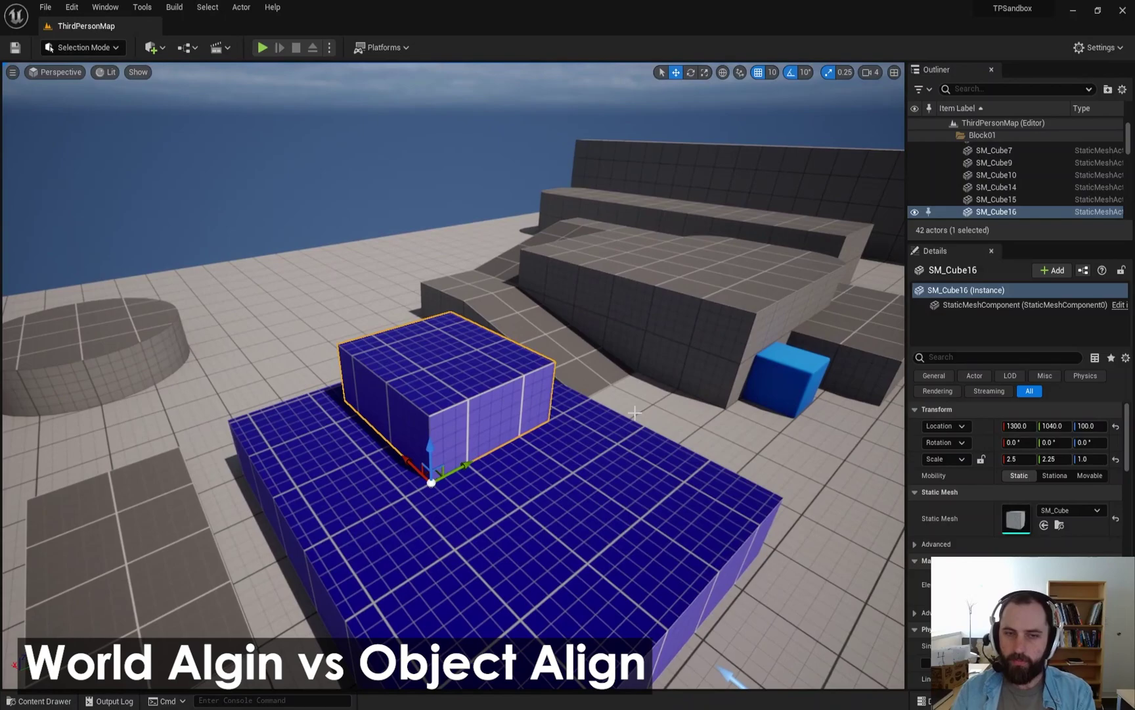
# Step: Override ObjectAligned on MI_PrototypeGrid_02, turn it on, and save and close the material instance
pyautogui.hotkey('ctrl', 'space')
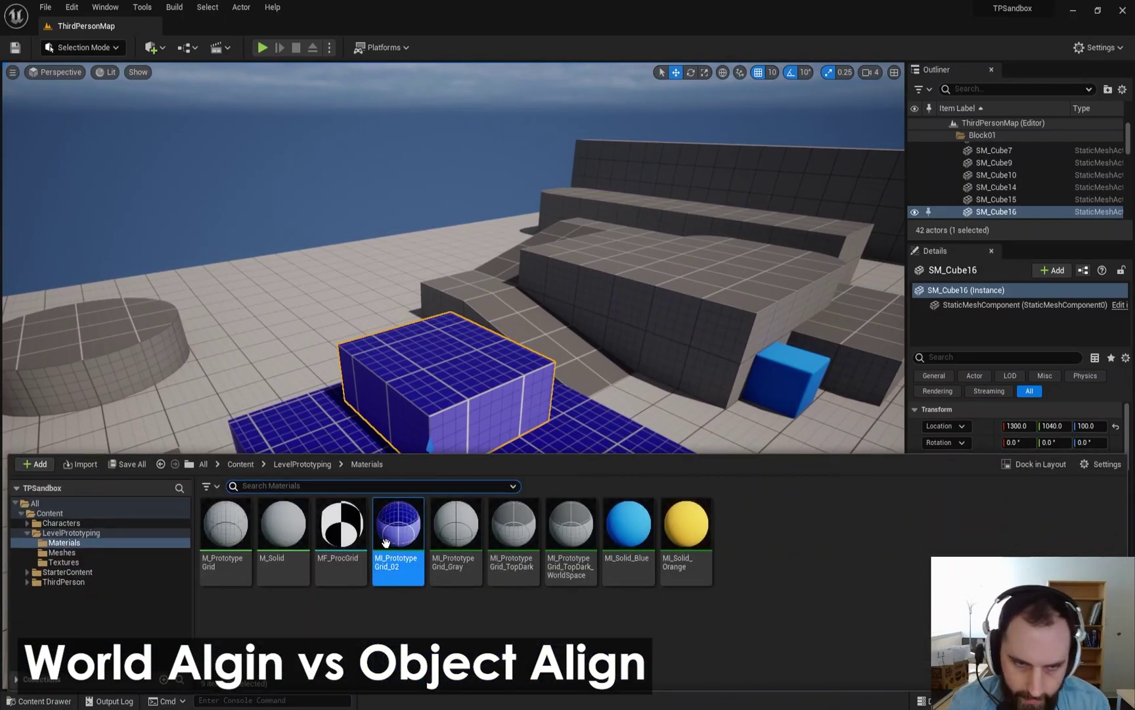
pyautogui.doubleClick(396, 536)
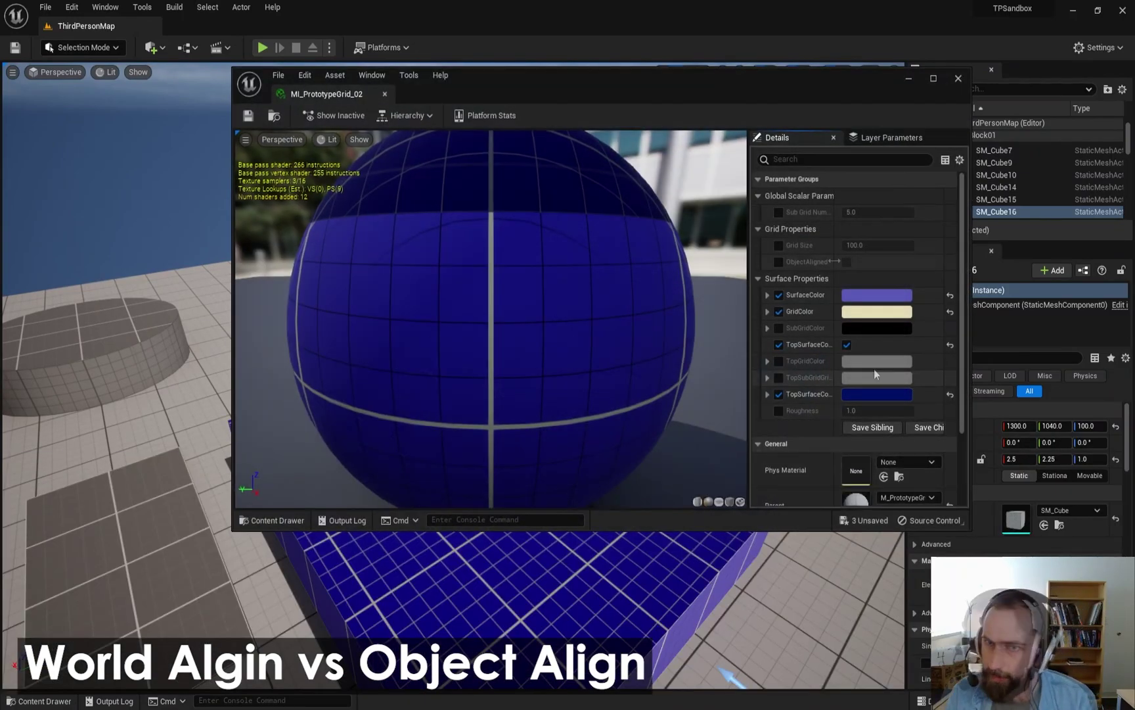
pyautogui.click(780, 262)
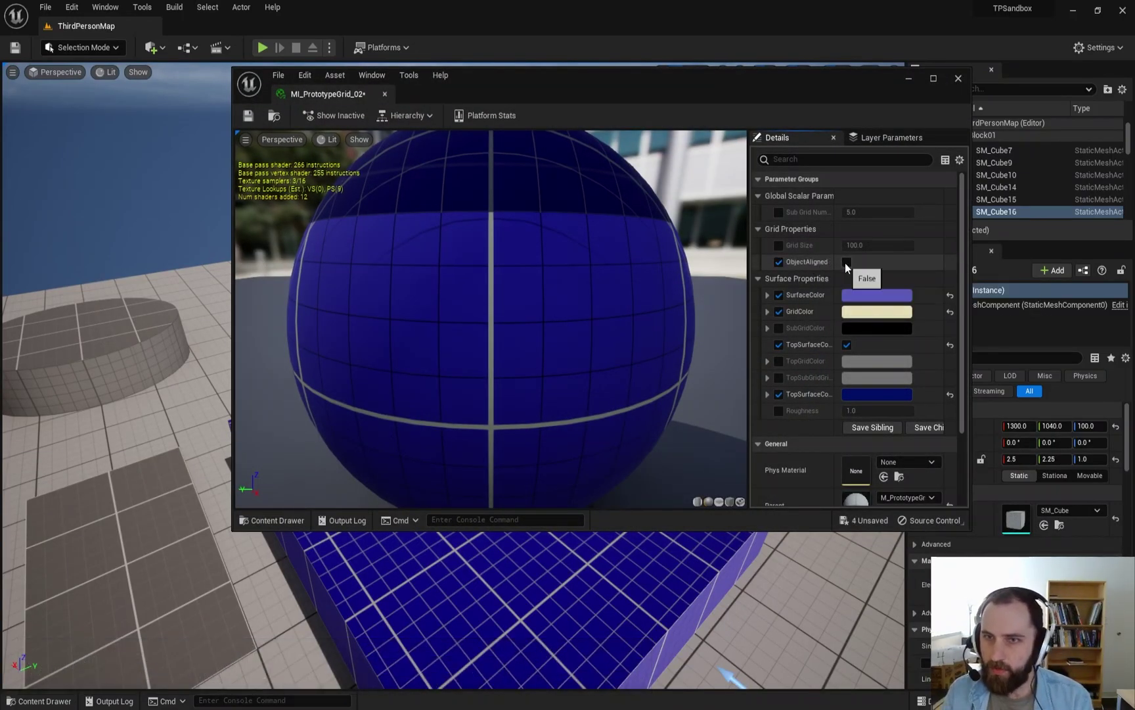
pyautogui.click(847, 263)
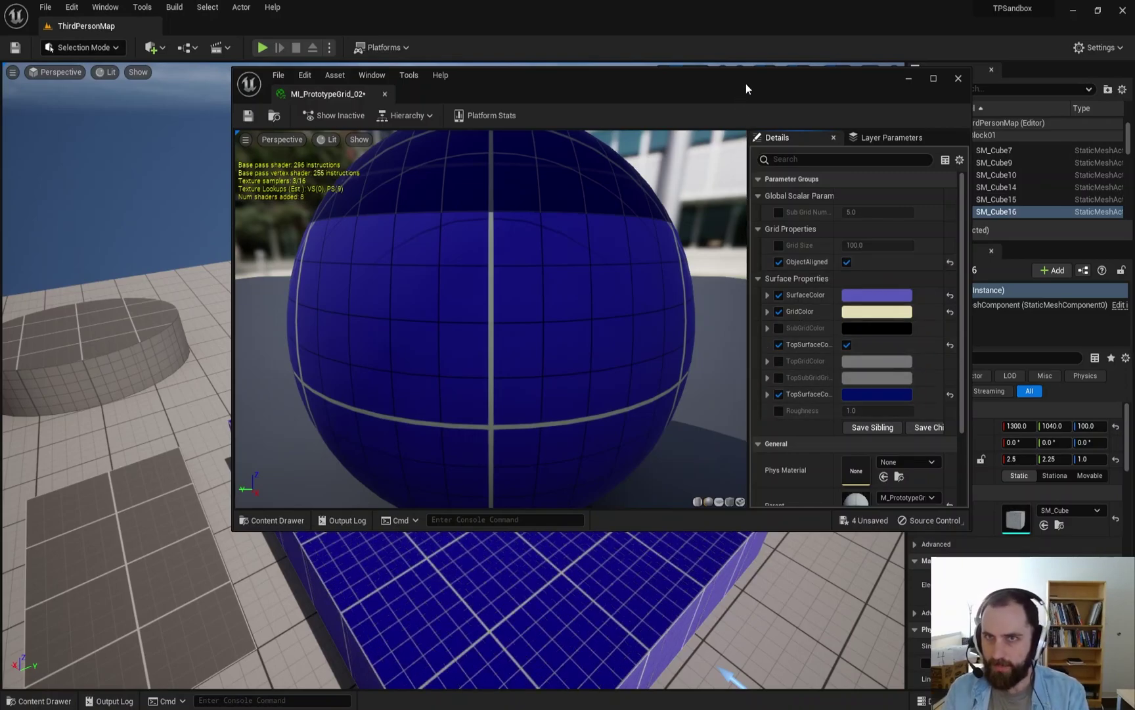
pyautogui.moveTo(801, 264)
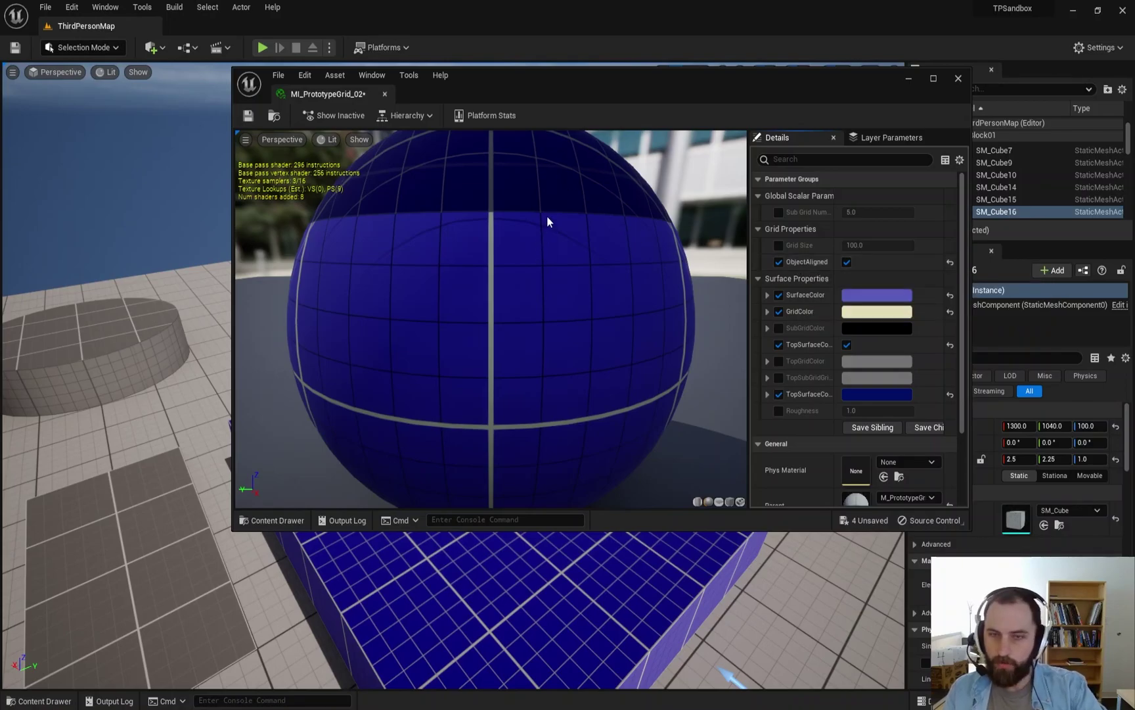
pyautogui.click(248, 117)
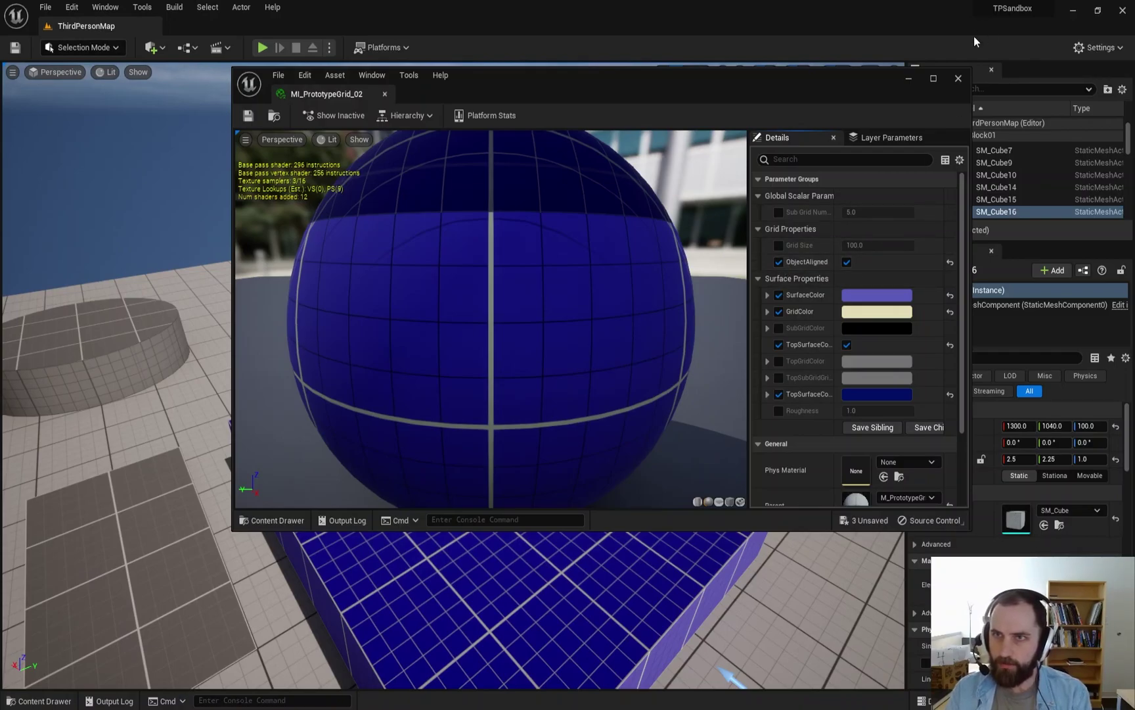
pyautogui.click(959, 80)
# Step: Rotate the small upper block -40 degrees around Z to inspect the object-aligned grid, and undo the rotation
pyautogui.moveTo(763, 217); pyautogui.dragTo(755, 230, button='right')
pyautogui.press('s')
pyautogui.press('w')
pyautogui.moveTo(505, 487); pyautogui.dragTo(467, 497, button='right')
pyautogui.press('e')
pyautogui.moveTo(439, 485); pyautogui.dragTo(406, 297)
pyautogui.moveTo(522, 263); pyautogui.dragTo(456, 474, button='right')
pyautogui.press('e')
pyautogui.press('d')
pyautogui.press('q')
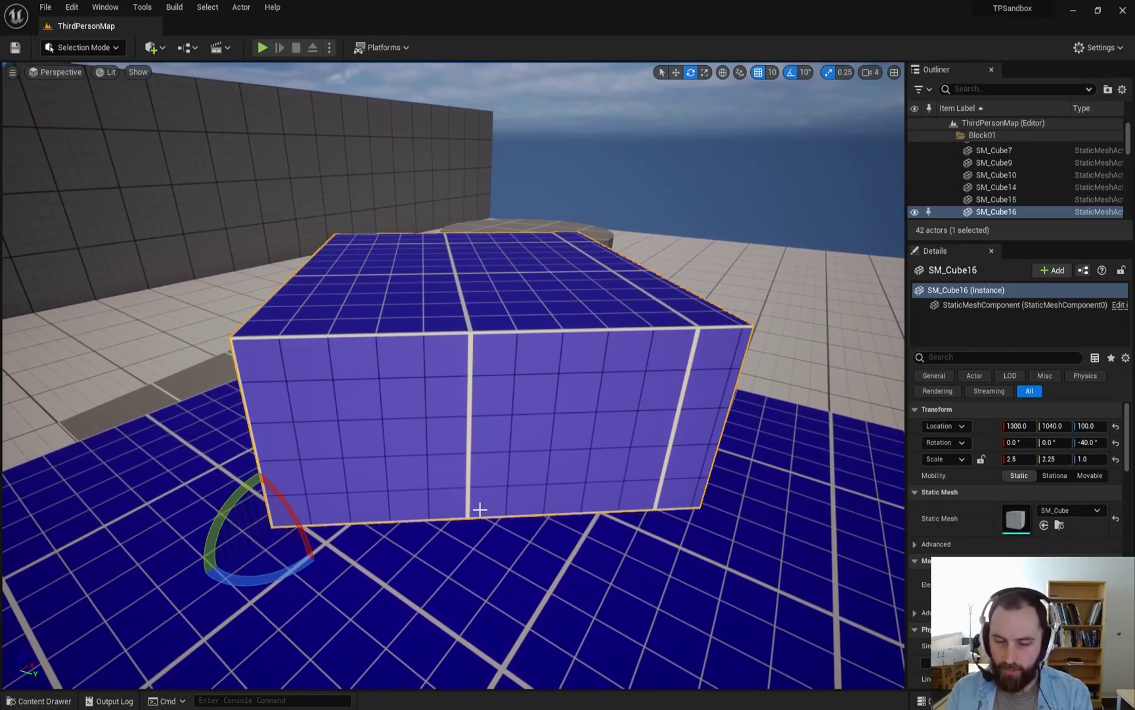
pyautogui.hotkey('ctrl', 'z')
# Step: Examine how the object-aligned grid lines of the small upper block and the large block below relate to the floor grid
pyautogui.press('a')
pyautogui.moveTo(537, 378); pyautogui.dragTo(591, 368, button='right')
pyautogui.press('s')
pyautogui.moveTo(538, 473); pyautogui.dragTo(535, 378)
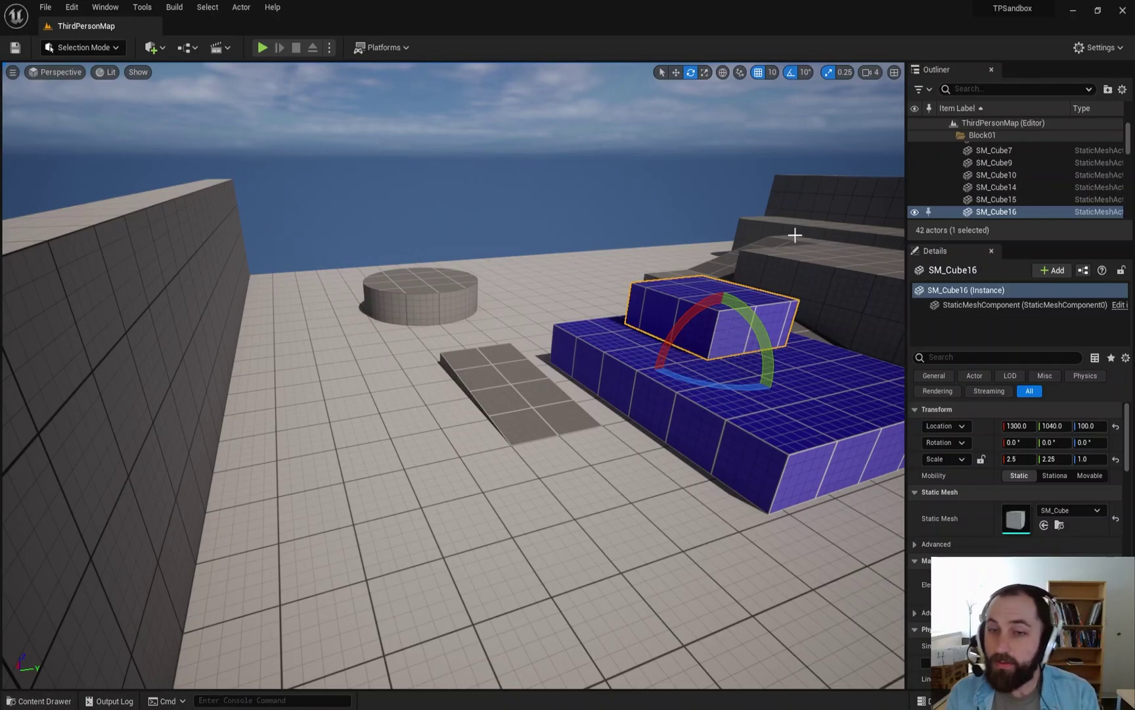
pyautogui.press('d')
pyautogui.moveTo(602, 429); pyautogui.dragTo(559, 429, button='right')
pyautogui.click(508, 454)
pyautogui.moveTo(404, 413); pyautogui.dragTo(412, 410, button='right')
pyautogui.moveTo(615, 402); pyautogui.dragTo(602, 412, button='right')
pyautogui.moveTo(663, 483); pyautogui.dragTo(656, 474, button='right')
# Step: Turn off ObjectAligned on MI_PrototypeGrid_02, and save and close the material instance
pyautogui.hotkey('ctrl', 'space')
pyautogui.doubleClick(401, 529)
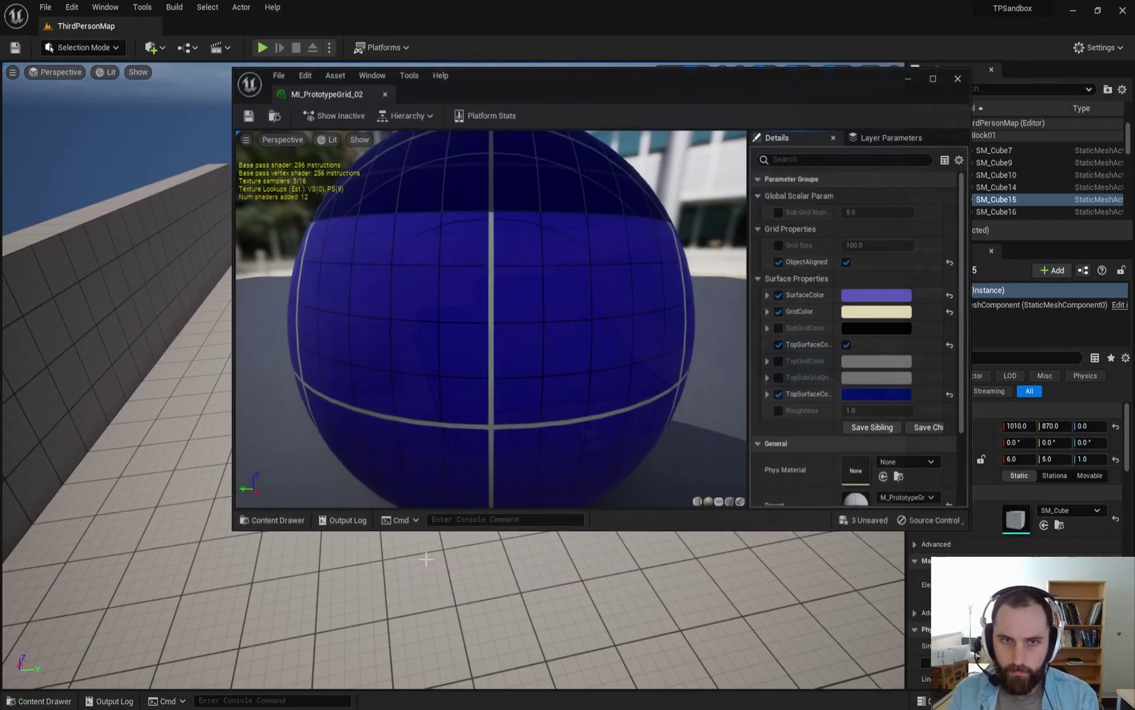
pyautogui.click(847, 262)
pyautogui.click(846, 263)
pyautogui.click(248, 115)
pyautogui.click(958, 78)
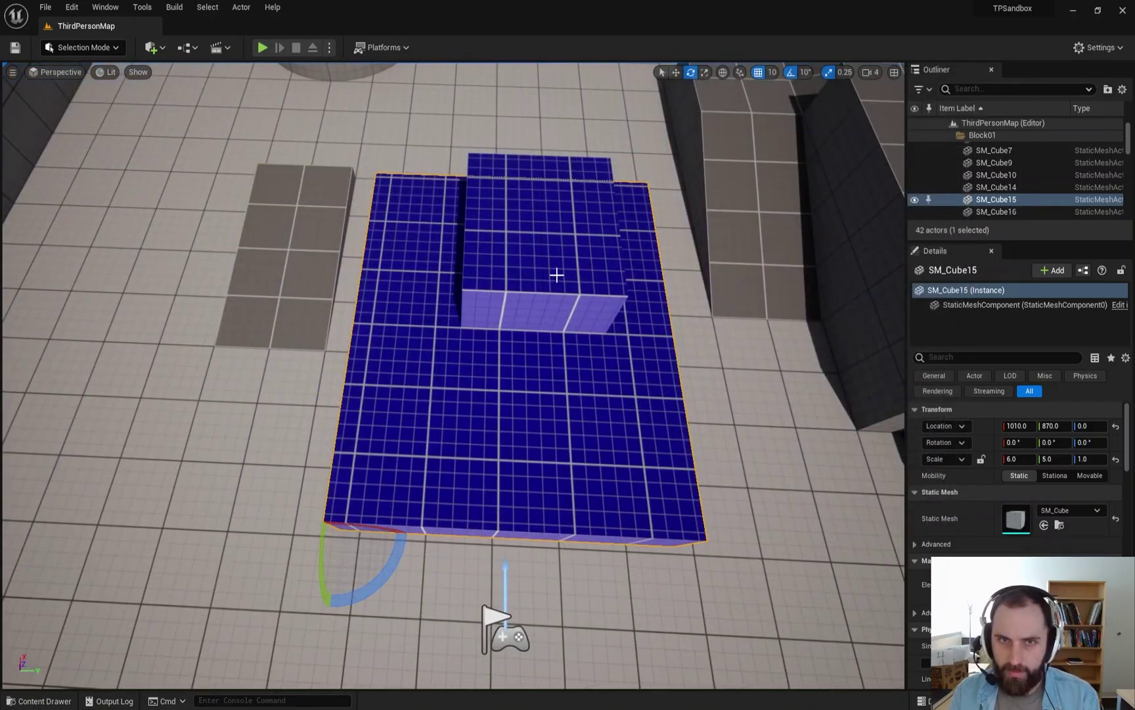
# Step: Rotate the small upper block -40 degrees around Z to inspect the world-aligned grid on its faces, and undo the rotation
pyautogui.click(541, 273)
pyautogui.moveTo(500, 387); pyautogui.dragTo(502, 94)
pyautogui.moveTo(556, 318); pyautogui.dragTo(427, 243, button='right')
pyautogui.moveTo(627, 475); pyautogui.dragTo(578, 472, button='right')
pyautogui.press('w')
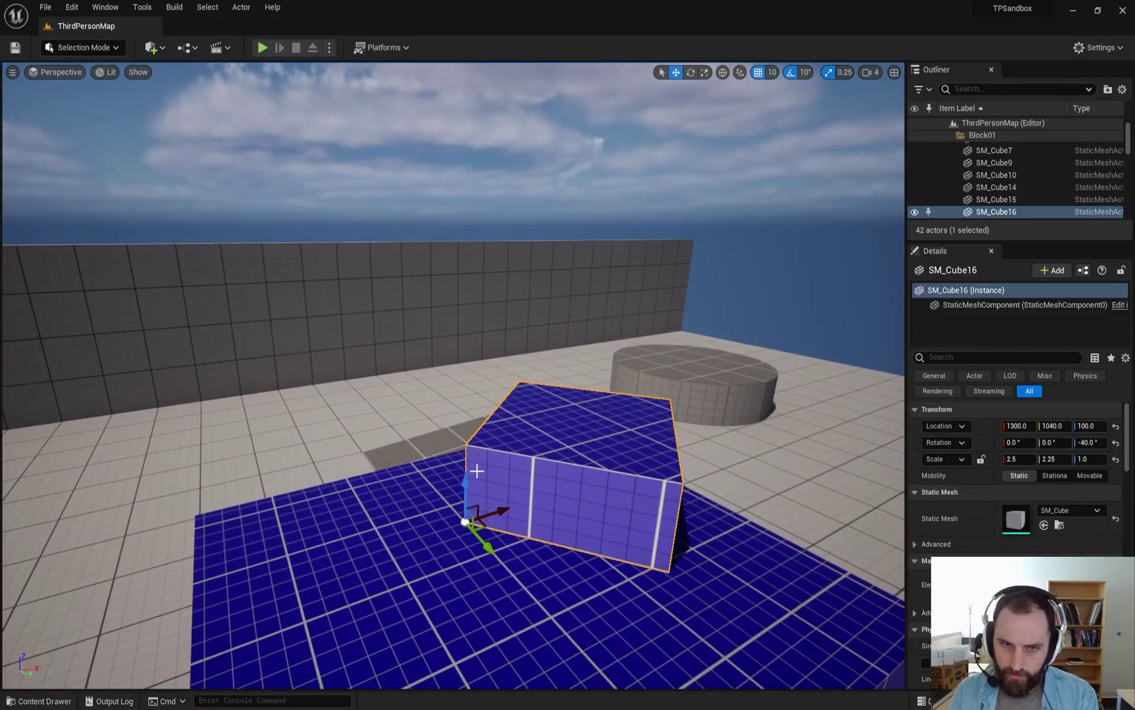
pyautogui.moveTo(553, 542); pyautogui.dragTo(490, 306, button='right')
pyautogui.moveTo(258, 426); pyautogui.dragTo(437, 490, button='right')
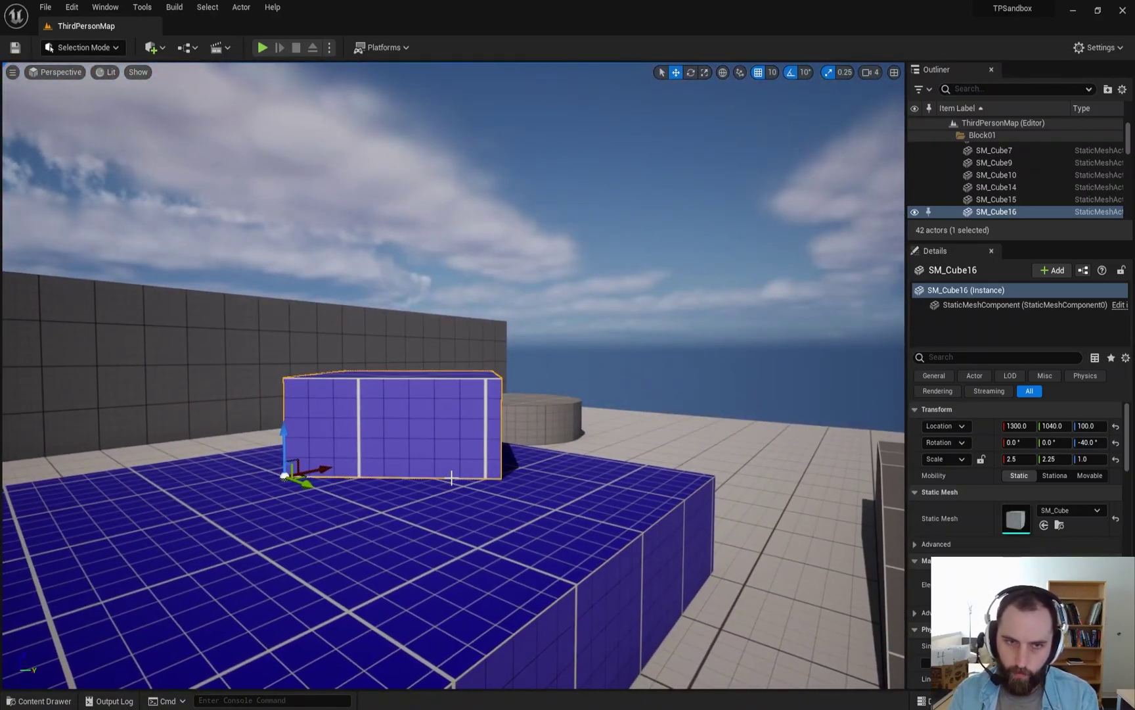
pyautogui.moveTo(410, 414); pyautogui.dragTo(335, 399, button='right')
pyautogui.moveTo(423, 450); pyautogui.dragTo(417, 450, button='right')
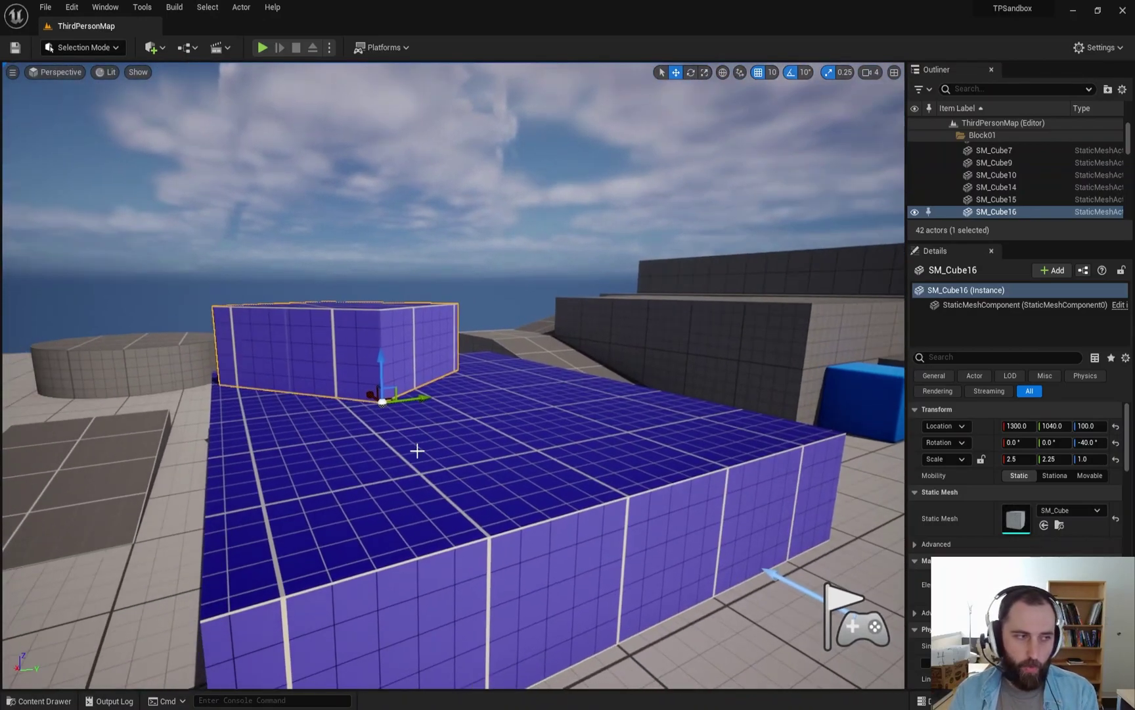
pyautogui.hotkey('ctrl', 'z')
# Step: Turn ObjectAligned back on for MI_PrototypeGrid_02 and close the editor without saving
pyautogui.moveTo(488, 388)
pyautogui.mouseDown(button='right')
pyautogui.moveTo(470, 393)
pyautogui.moveTo(509, 437)
pyautogui.moveTo(488, 390)
pyautogui.mouseUp(button='right')
pyautogui.hotkey('ctrl', 'space')
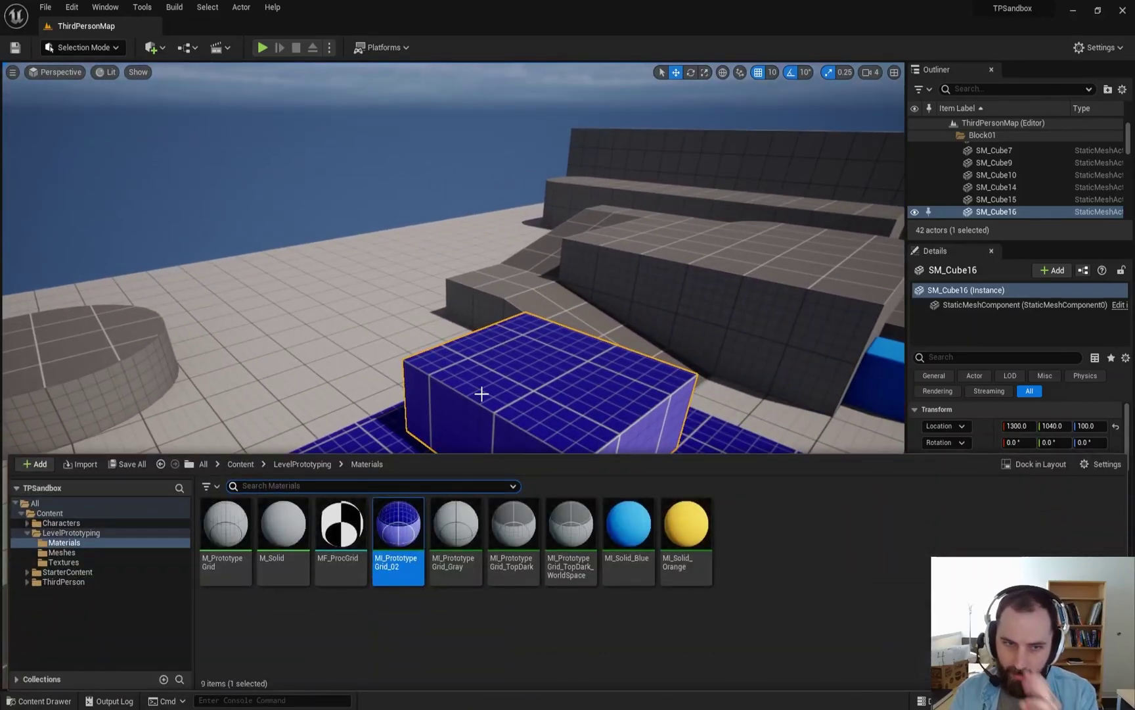
pyautogui.doubleClick(398, 525)
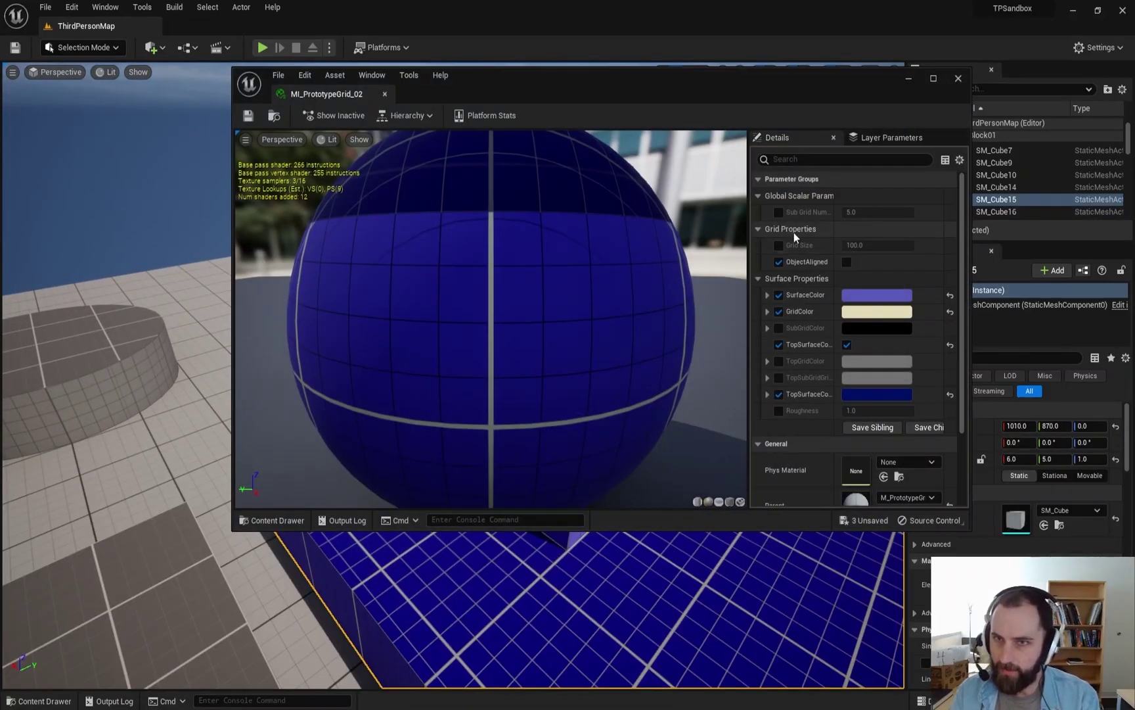
pyautogui.click(846, 261)
pyautogui.click(963, 82)
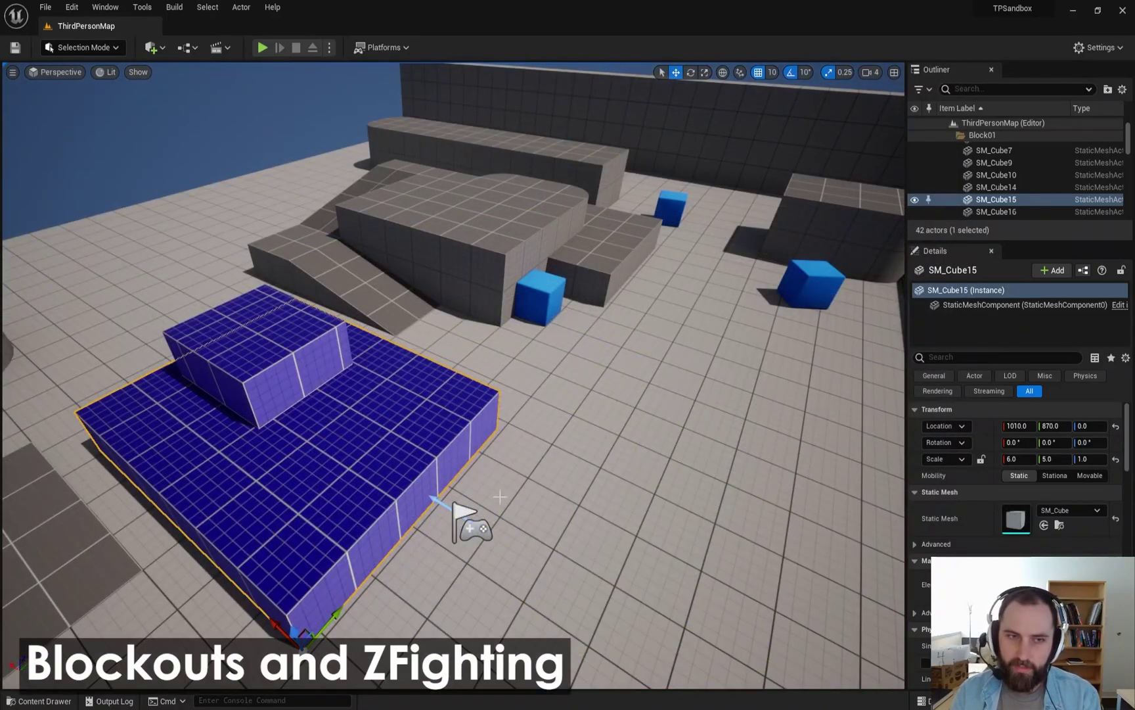
# Step: Duplicate SM_Cube15 to 540, 870, 0 so it partly overlaps the original, and examine the grid lines in the overlap
pyautogui.moveTo(499, 495); pyautogui.dragTo(452, 552, button='right')
pyautogui.keyDown('alt'); pyautogui.moveTo(486, 539); pyautogui.dragTo(822, 593); pyautogui.keyUp('alt')
pyautogui.moveTo(629, 488); pyautogui.dragTo(604, 482, button='right')
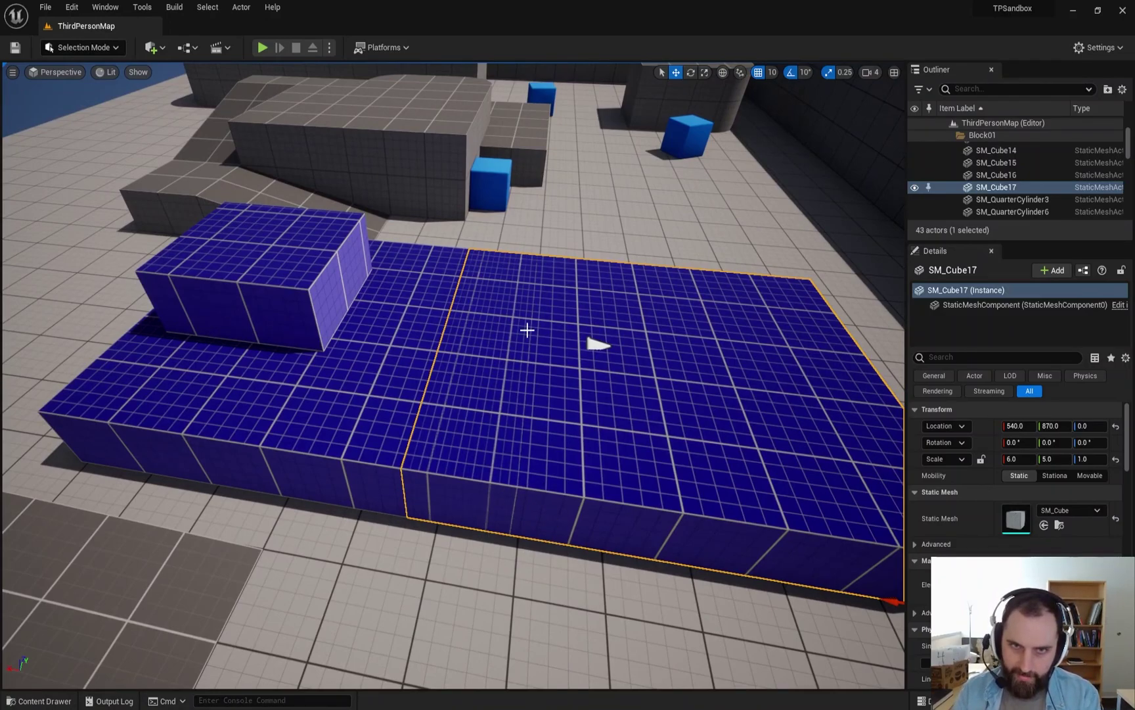
pyautogui.moveTo(520, 473)
pyautogui.mouseDown(button='right')
pyautogui.moveTo(521, 440)
pyautogui.moveTo(538, 471)
pyautogui.mouseUp(button='right')
pyautogui.moveTo(596, 445); pyautogui.dragTo(526, 420, button='right')
pyautogui.keyDown('alt'); pyautogui.moveTo(701, 445); pyautogui.dragTo(301, 450); pyautogui.keyUp('alt')
pyautogui.moveTo(677, 517); pyautogui.dragTo(677, 483, button='right')
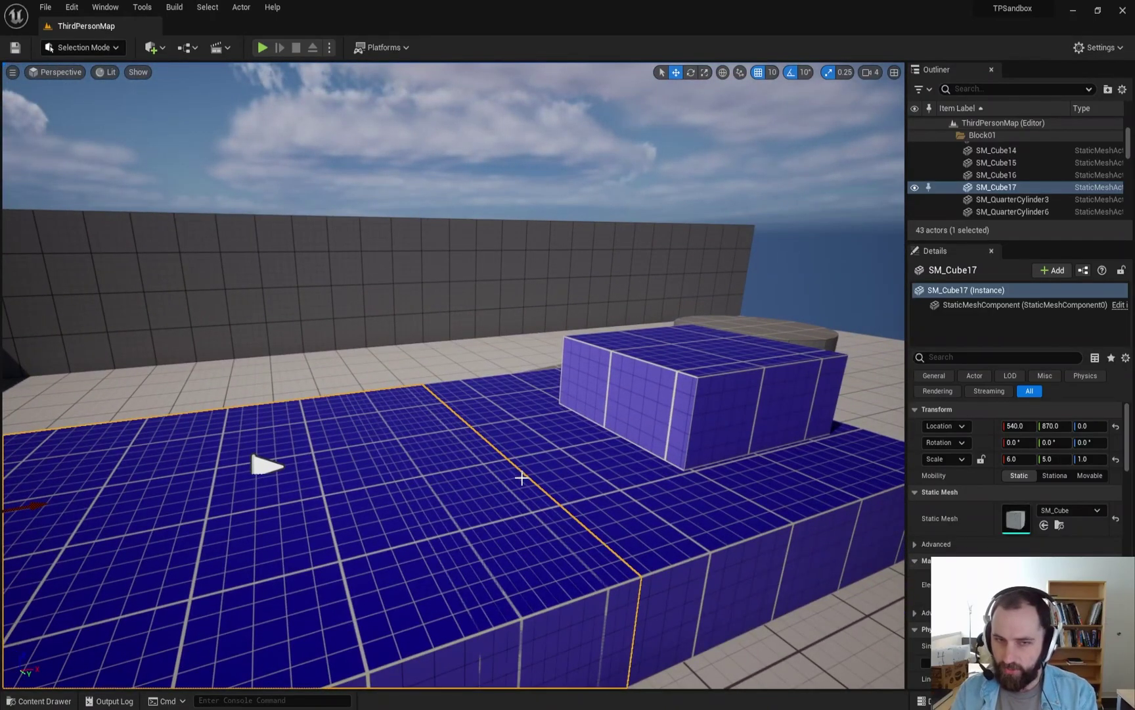
pyautogui.moveTo(571, 525)
pyautogui.mouseDown(button='right')
pyautogui.moveTo(591, 519)
pyautogui.moveTo(585, 506)
pyautogui.moveTo(578, 516)
pyautogui.mouseUp(button='right')
pyautogui.keyDown('alt'); pyautogui.moveTo(546, 506); pyautogui.dragTo(545, 611); pyautogui.keyUp('alt')
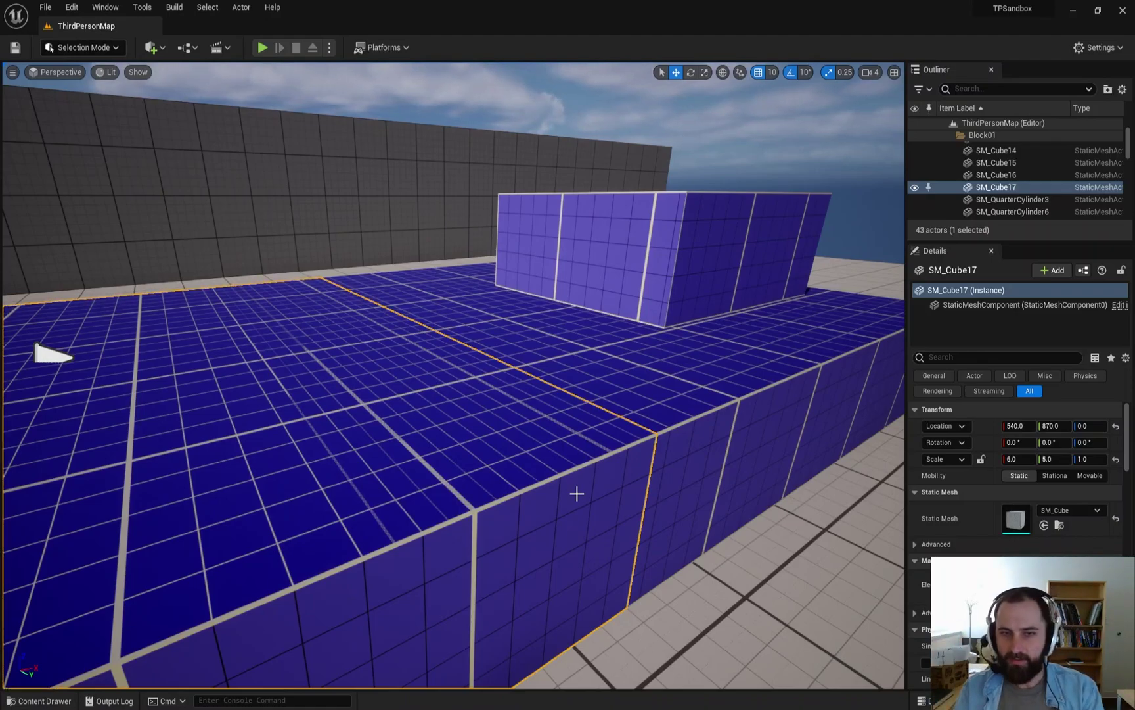
pyautogui.moveTo(537, 495)
pyautogui.mouseDown(button='right')
pyautogui.moveTo(520, 480)
pyautogui.moveTo(556, 481)
pyautogui.moveTo(539, 490)
pyautogui.mouseUp(button='right')
# Step: Switch MI_PrototypeGrid_02 to a world-aligned grid by disabling ObjectAligned, save it, and inspect the overlap of the two large blocks
pyautogui.hotkey('ctrl', 'space')
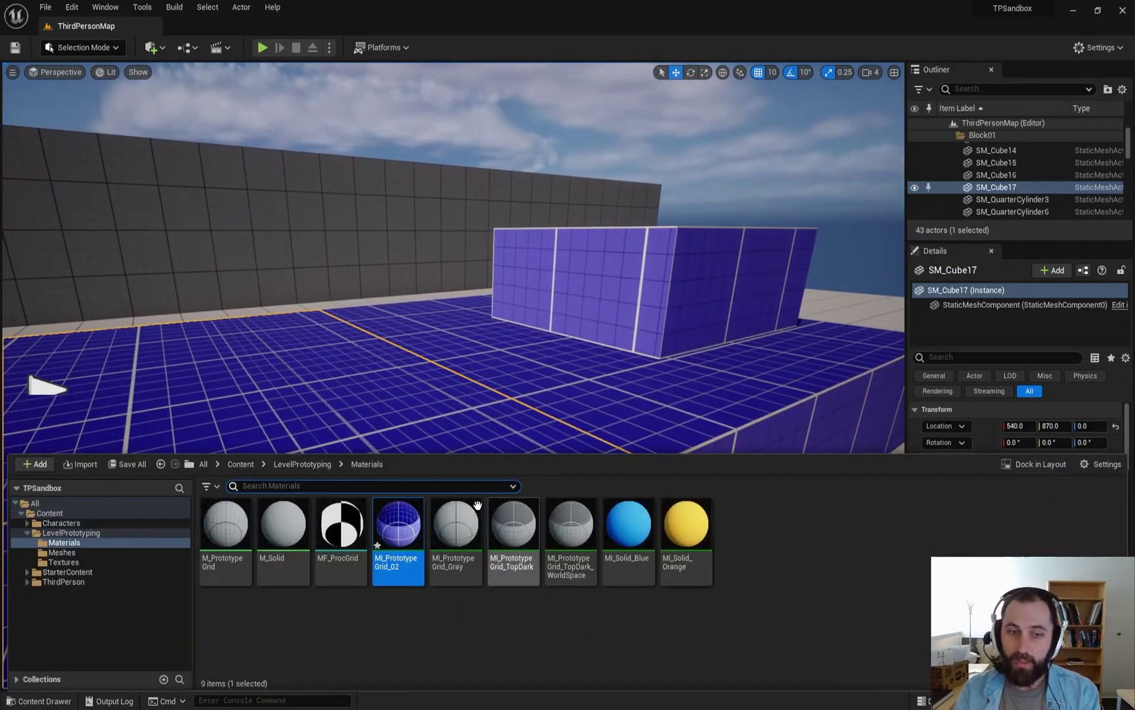
pyautogui.doubleClick(400, 569)
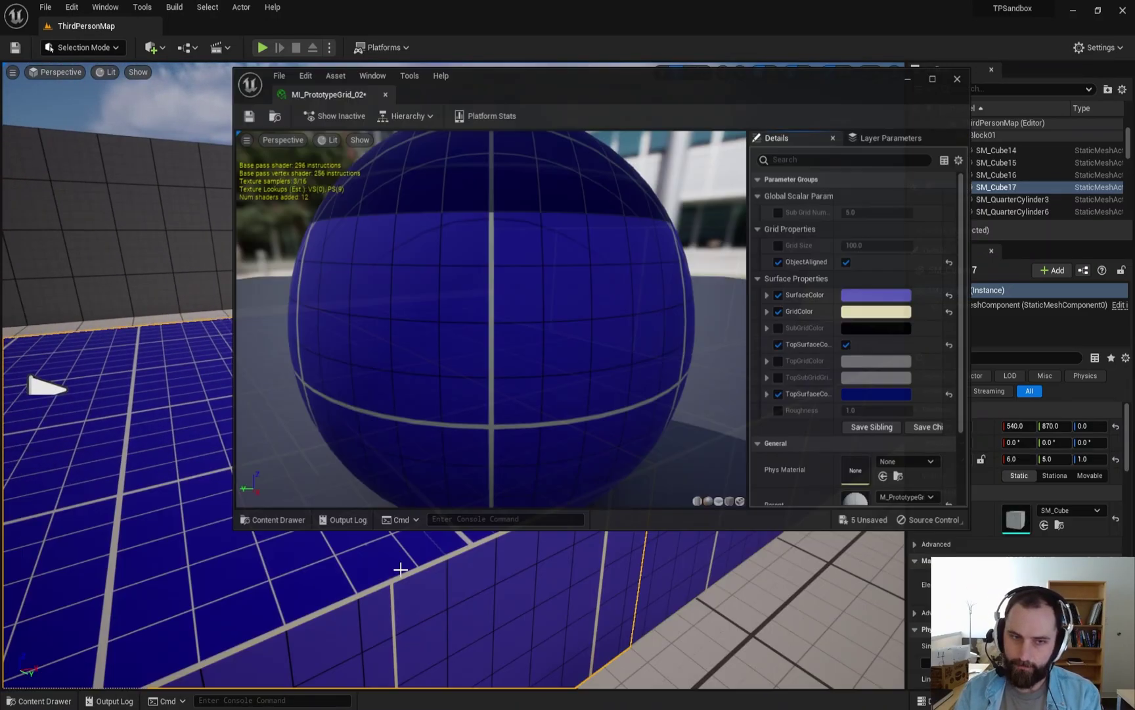
pyautogui.click(848, 261)
pyautogui.click(249, 116)
pyautogui.click(959, 77)
pyautogui.moveTo(514, 373); pyautogui.dragTo(509, 379, button='right')
pyautogui.moveTo(581, 384); pyautogui.dragTo(535, 362, button='right')
pyautogui.press('w')
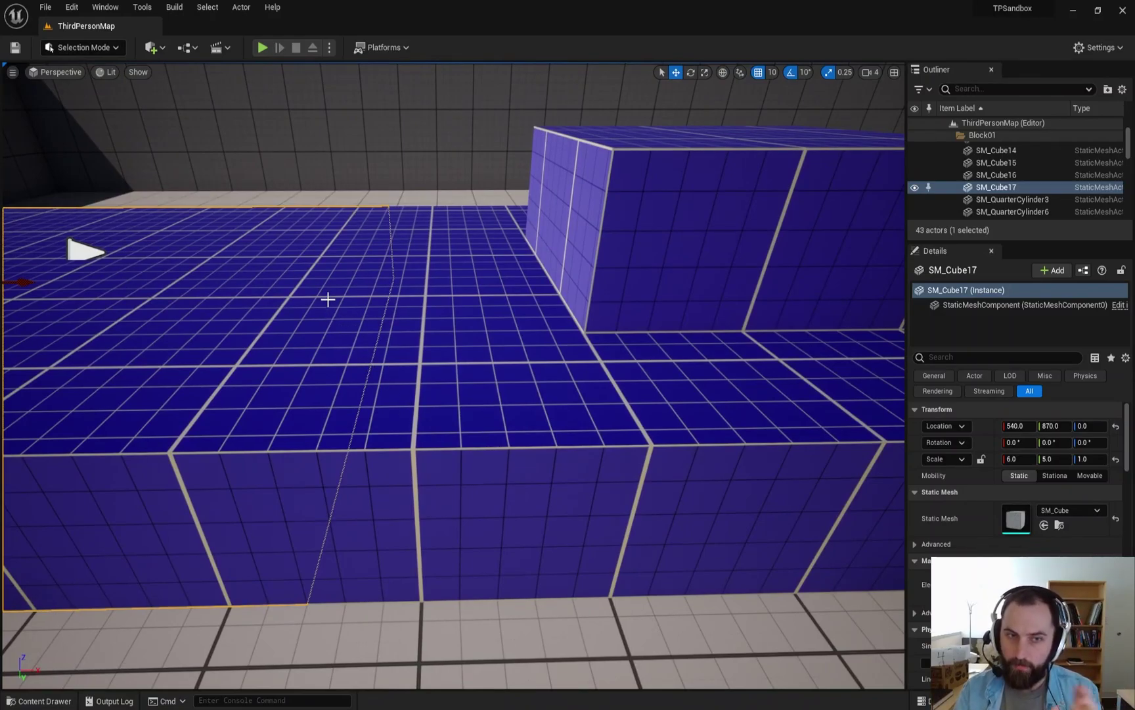
# Step: Duplicate the large block once more and place the copy at 710, 580, 0, overlapping both existing large blocks
pyautogui.click(543, 427)
pyautogui.moveTo(543, 427); pyautogui.dragTo(424, 304, button='right')
pyautogui.press('s')
pyautogui.keyDown('alt'); pyautogui.moveTo(406, 290); pyautogui.dragTo(214, 348); pyautogui.keyUp('alt')
pyautogui.press('s')
pyautogui.moveTo(215, 347); pyautogui.dragTo(328, 283, button='right')
pyautogui.press('a')
pyautogui.moveTo(249, 315); pyautogui.dragTo(398, 366, button='right')
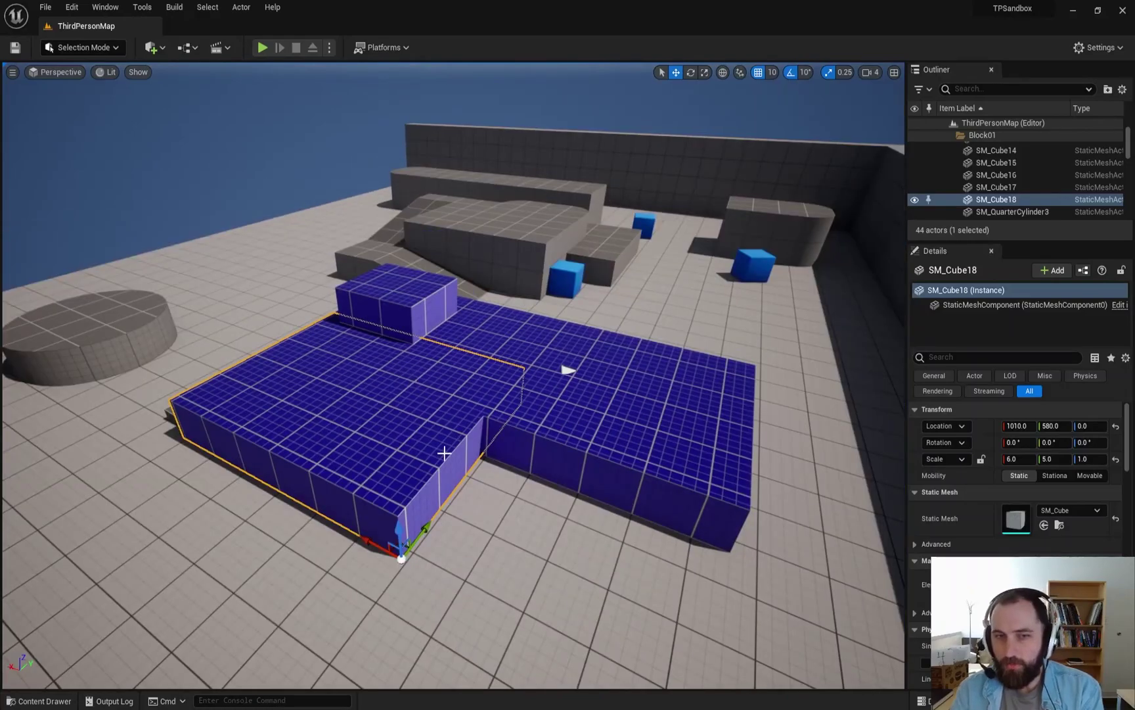
pyautogui.moveTo(374, 545); pyautogui.dragTo(542, 598)
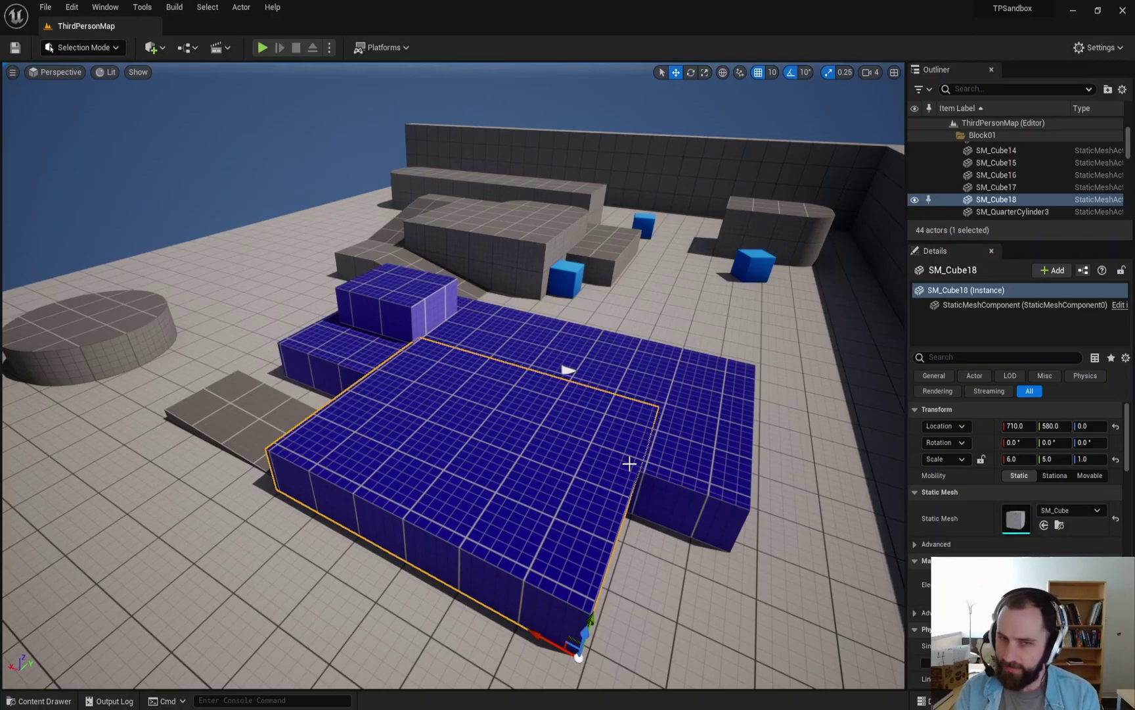
# Step: Examine how the world-aligned grid lines meet across the three overlapping large blocks and the cube stacked on them
pyautogui.moveTo(716, 529); pyautogui.dragTo(636, 425, button='right')
pyautogui.press('d')
pyautogui.press('w')
pyautogui.press('q')
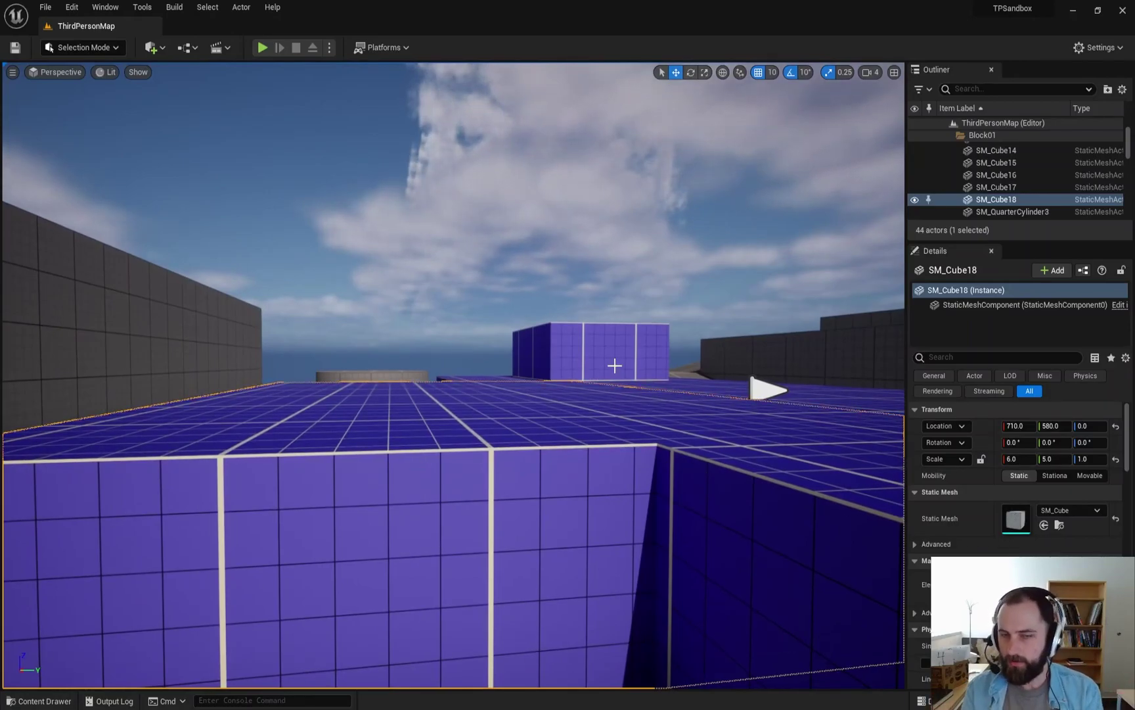
pyautogui.press('e')
pyautogui.press('s')
pyautogui.moveTo(576, 380); pyautogui.dragTo(562, 545, button='right')
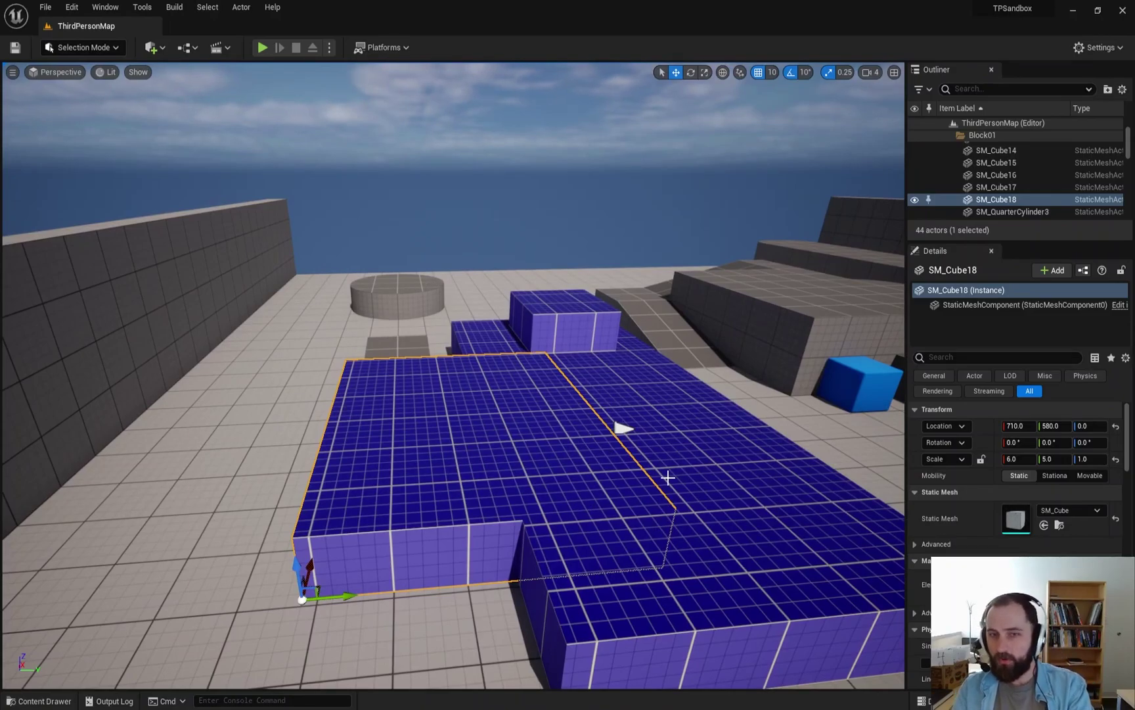
pyautogui.press('w')
pyautogui.press('d')
pyautogui.moveTo(668, 478); pyautogui.dragTo(484, 332, button='right')
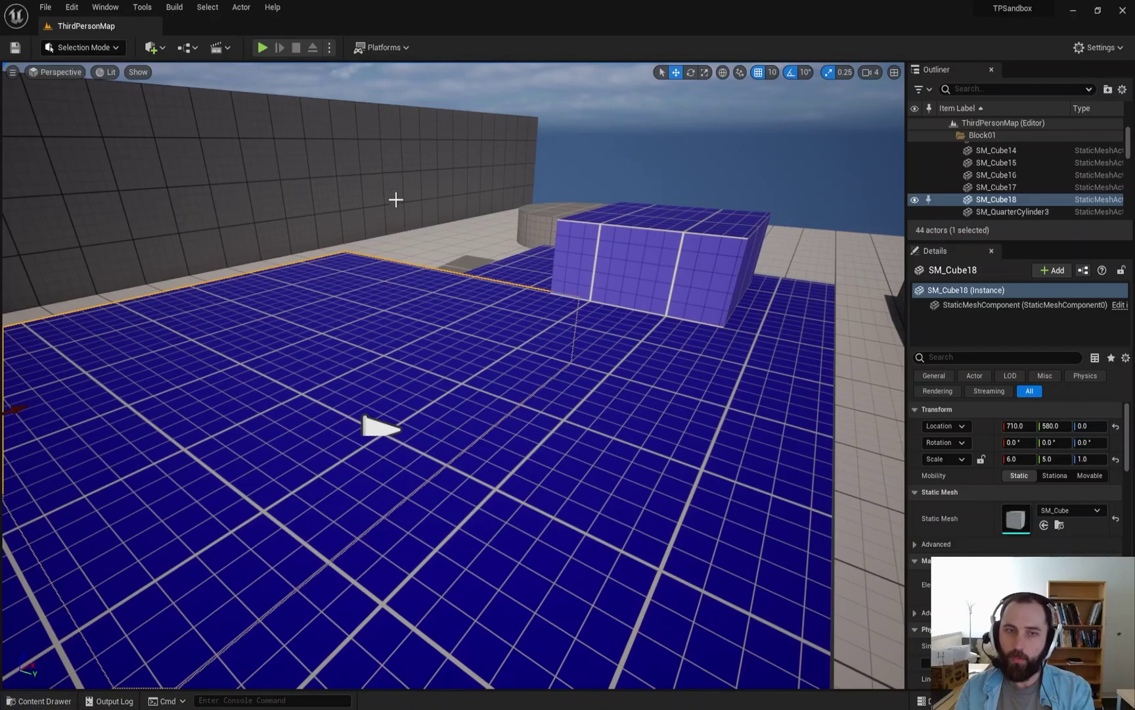
pyautogui.press('s')
pyautogui.moveTo(404, 211); pyautogui.dragTo(441, 390, button='right')
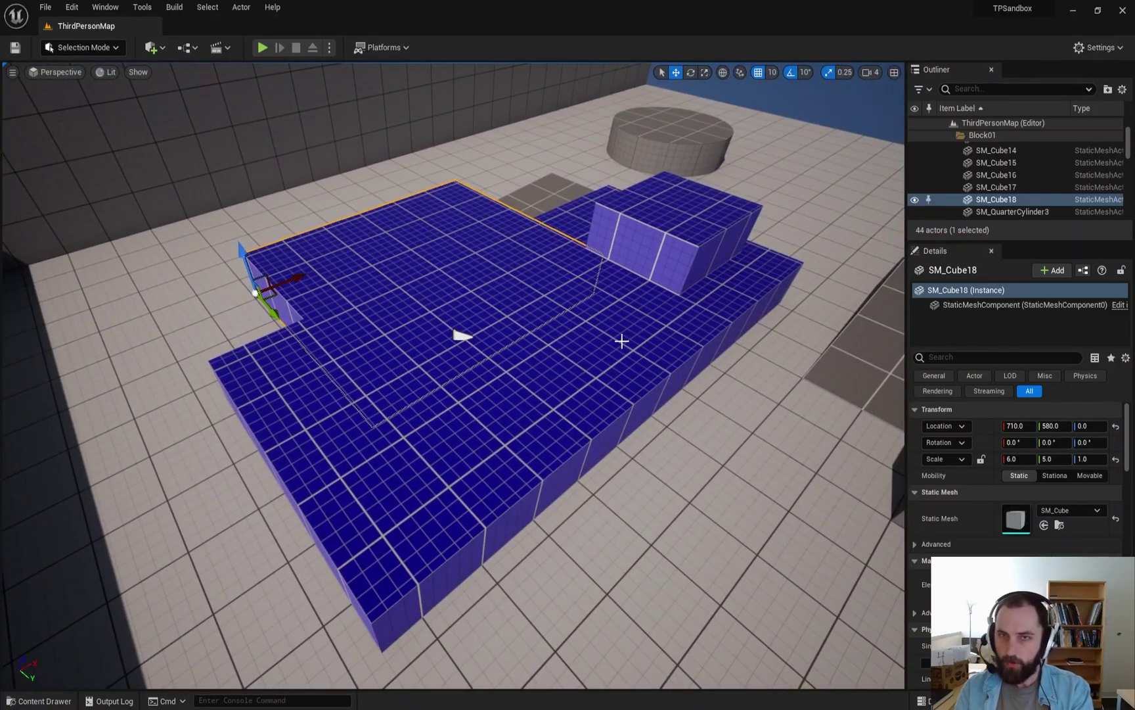
pyautogui.moveTo(662, 285)
pyautogui.mouseDown(button='right')
pyautogui.moveTo(654, 231)
pyautogui.moveTo(642, 289)
pyautogui.mouseUp(button='right')
pyautogui.press('w')
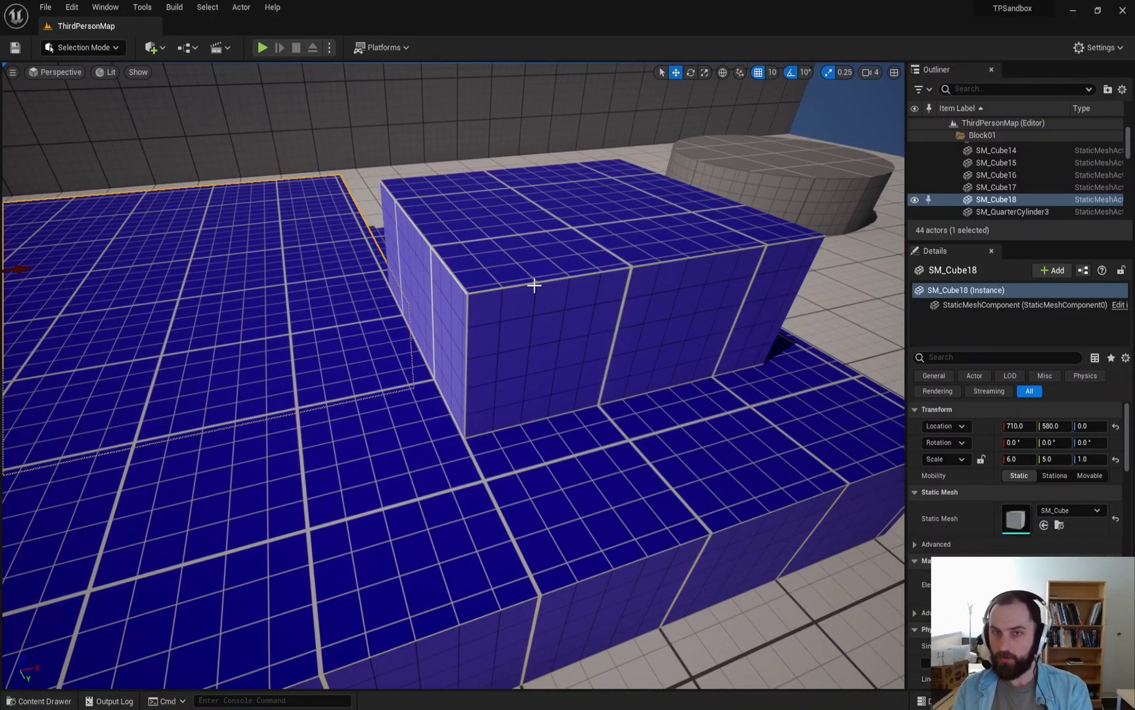
# Step: Toggle ObjectAligned on and back off in MI_PrototypeGrid_02, save the material instance and close its editor
pyautogui.hotkey('ctrl', 'space')
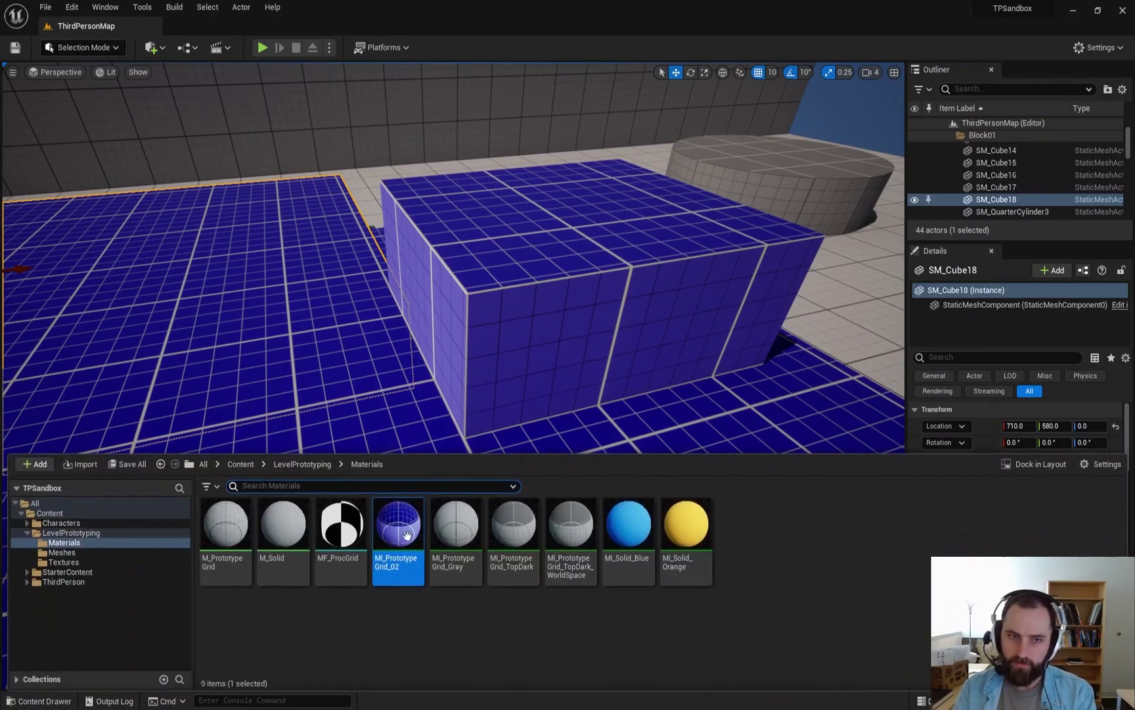
pyautogui.doubleClick(390, 541)
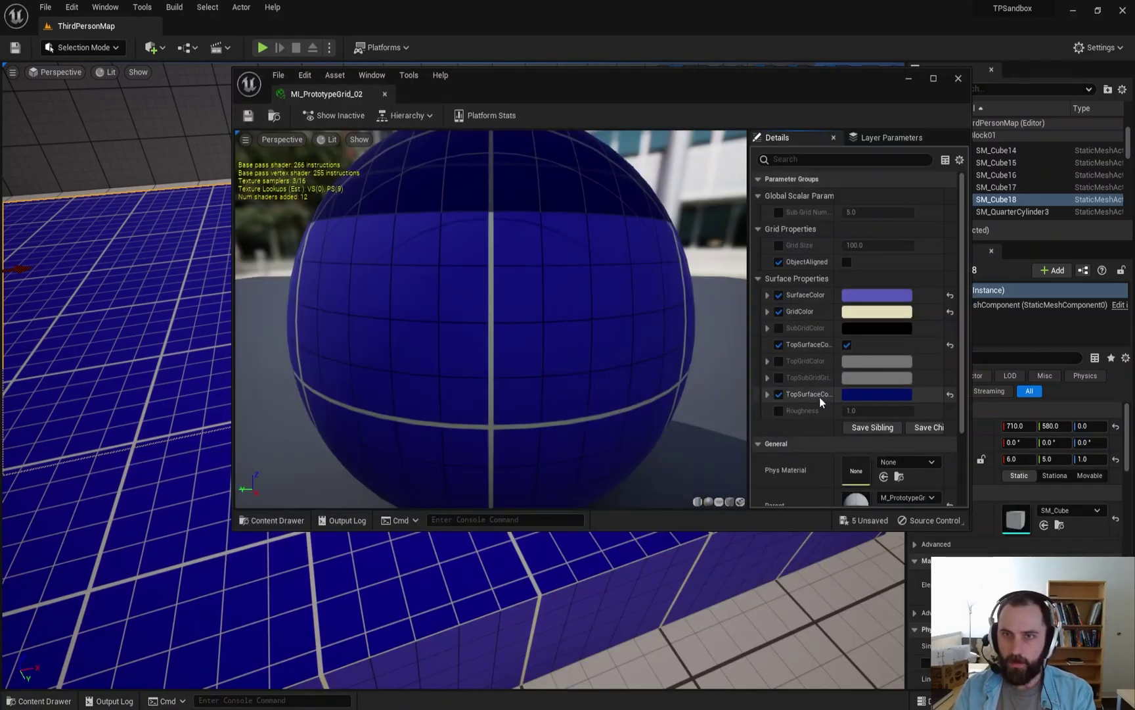
pyautogui.click(848, 262)
pyautogui.click(848, 263)
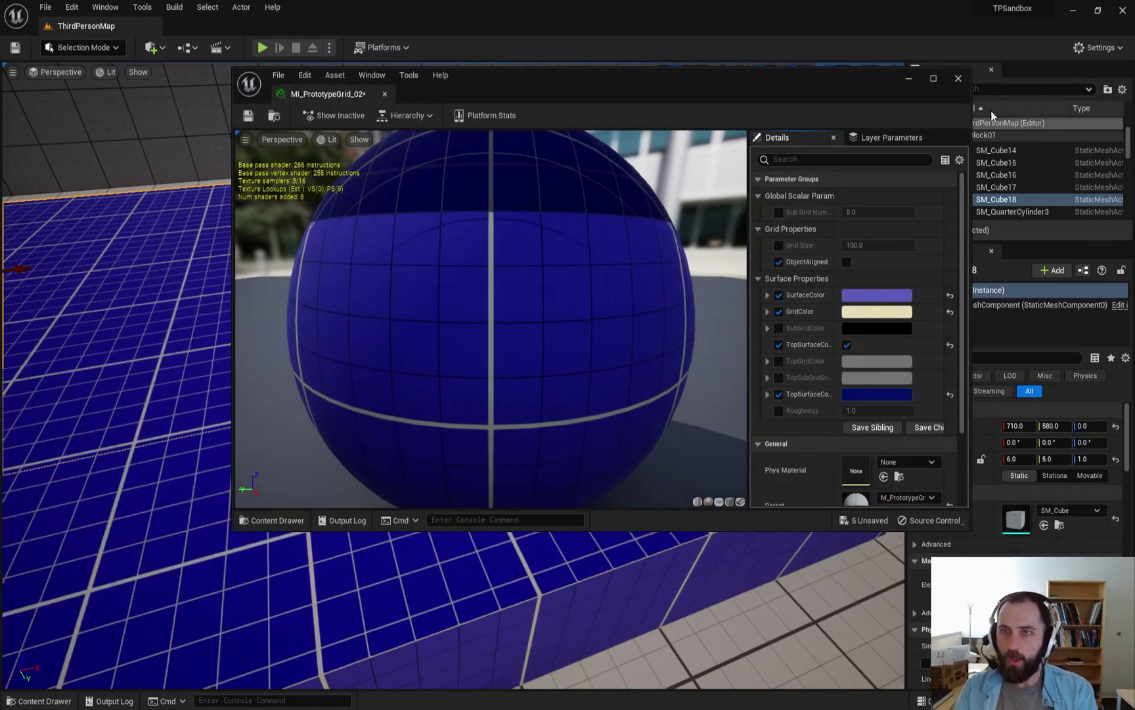
pyautogui.click(248, 116)
pyautogui.click(958, 78)
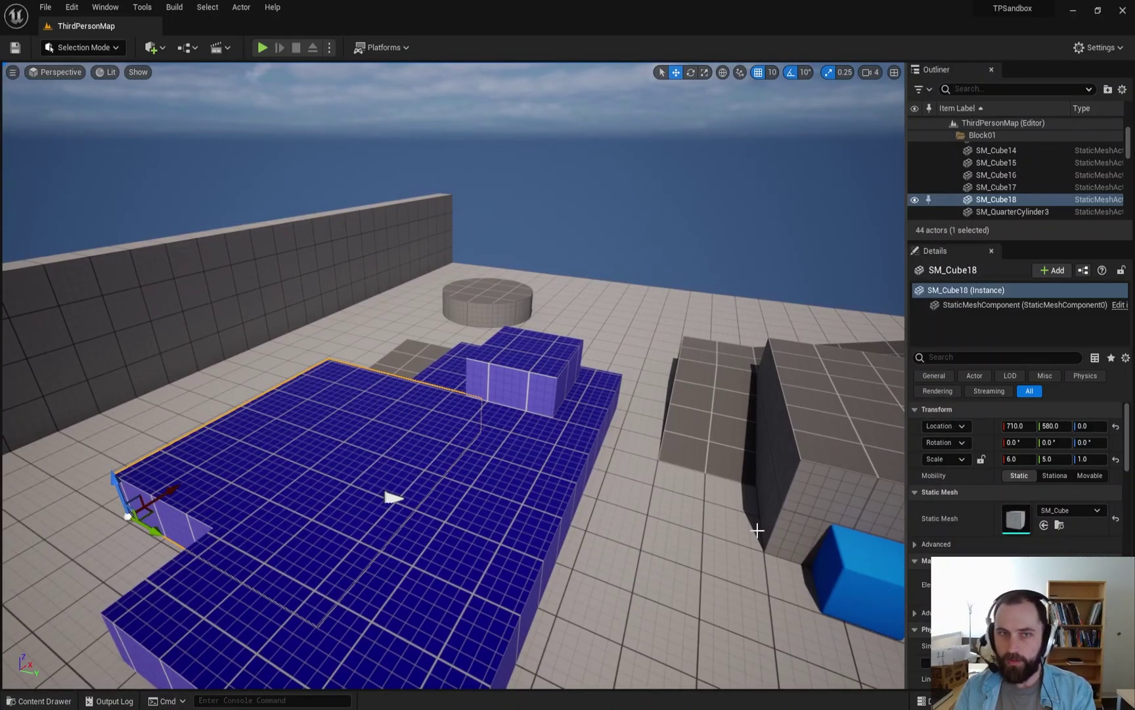
# Step: Survey the level's grey ramps, platforms and walls and compare their grids with those on the blue overlapping blocks
pyautogui.moveTo(613, 353); pyautogui.dragTo(776, 302, button='right')
pyautogui.press('w')
pyautogui.press('s')
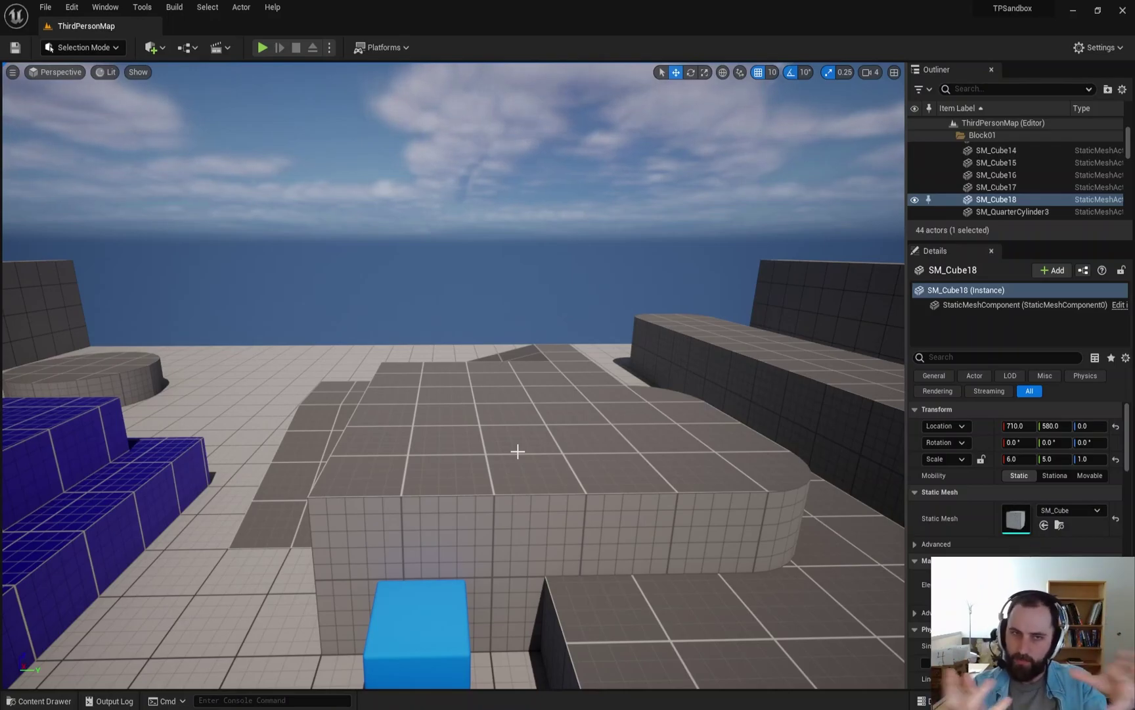
pyautogui.moveTo(517, 451); pyautogui.dragTo(414, 97, button='right')
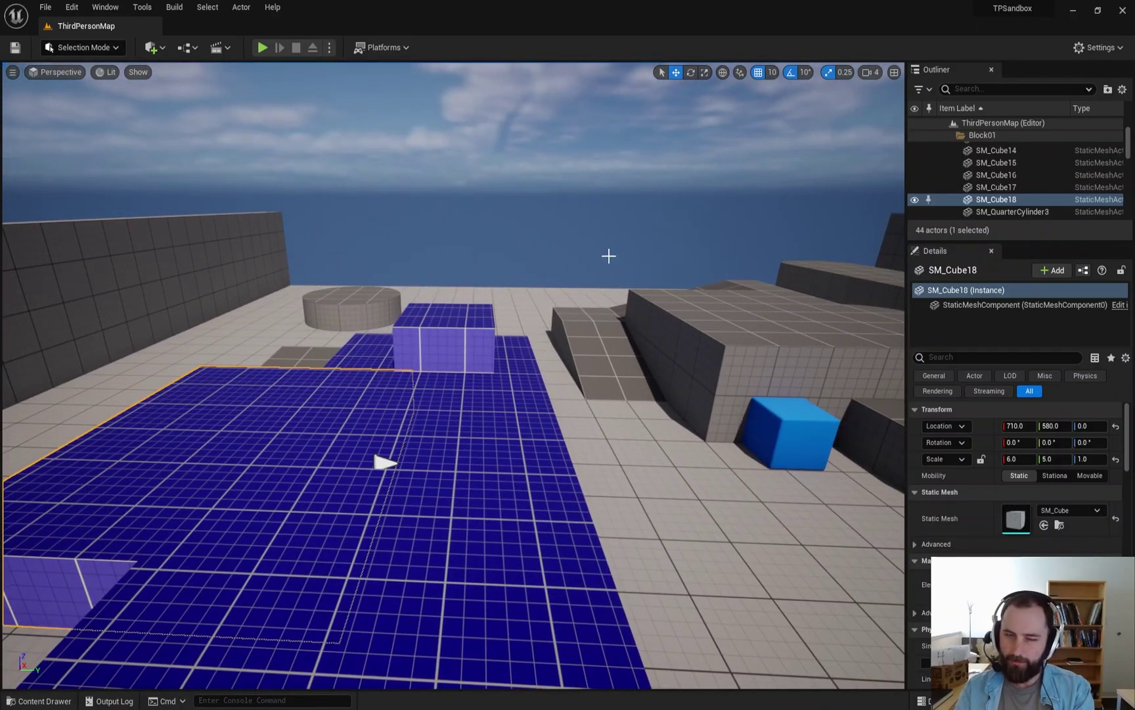
pyautogui.moveTo(597, 526); pyautogui.dragTo(332, 456, button='right')
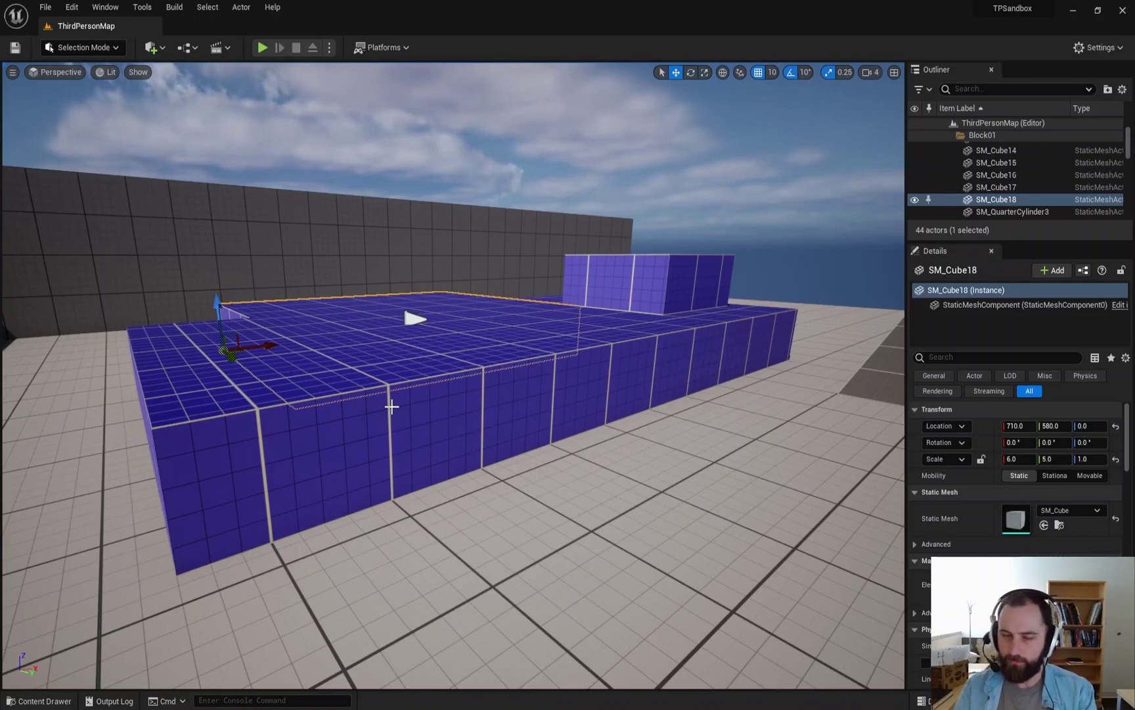
pyautogui.moveTo(519, 249); pyautogui.dragTo(659, 321, button='right')
pyautogui.hotkey('ctrl', 'space')
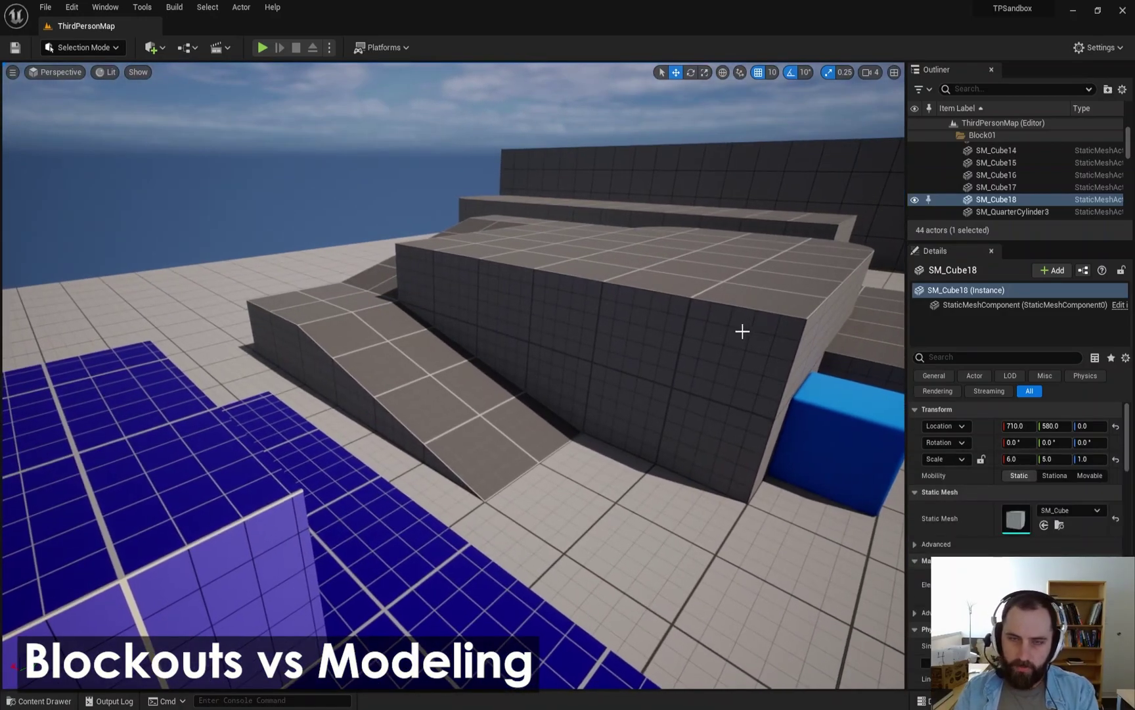
pyautogui.moveTo(743, 329); pyautogui.dragTo(737, 330, button='right')
pyautogui.moveTo(603, 336); pyautogui.dragTo(631, 338, button='right')
pyautogui.moveTo(482, 388); pyautogui.dragTo(482, 387, button='right')
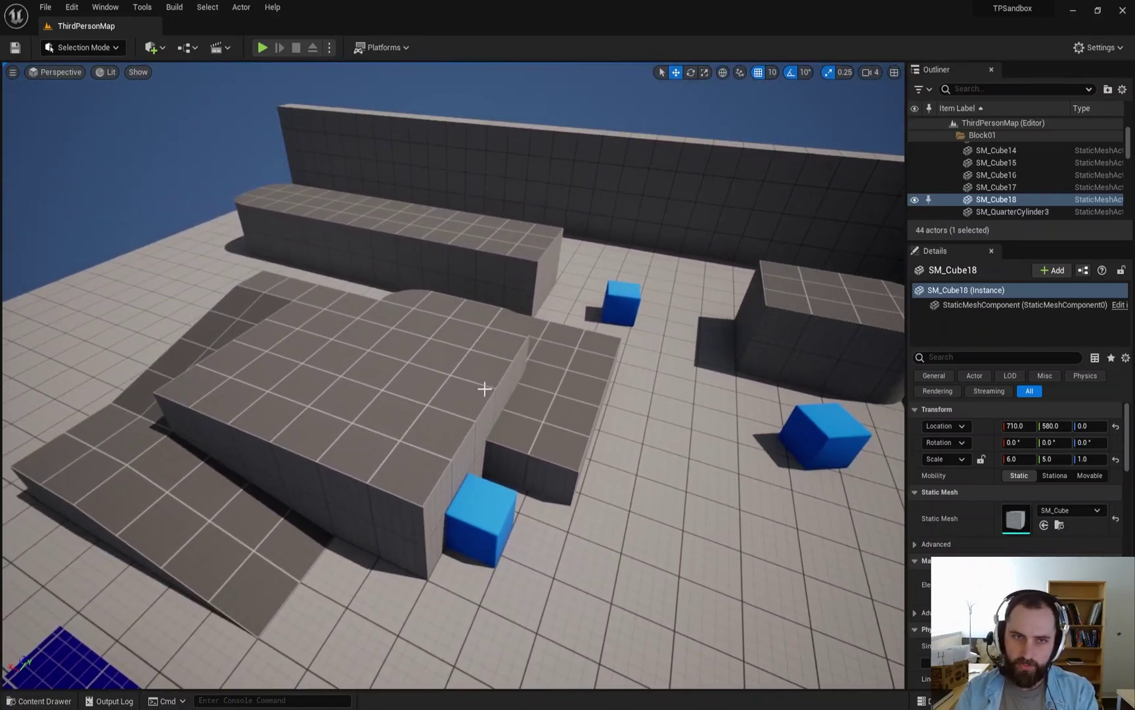
# Step: Duplicate the large grey block SM_Cube4 to 2470, 1700, 0 and scale the copy to 2.75, 5.0, 2.0
pyautogui.click(481, 388)
pyautogui.press('f')
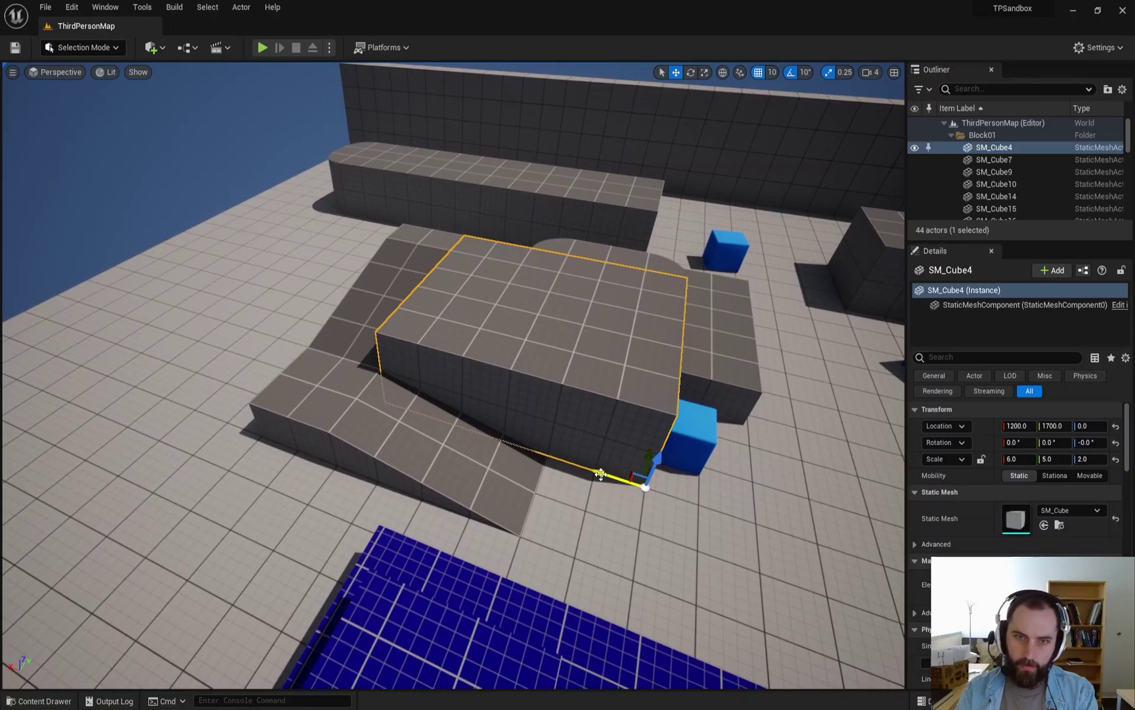
pyautogui.keyDown('alt'); pyautogui.moveTo(599, 483); pyautogui.dragTo(172, 324); pyautogui.keyUp('alt')
pyautogui.press('r')
pyautogui.press('f')
pyautogui.press('w')
# Step: Duplicate the resized grey block as a lower step beside it, with Y scale 2.0, and place it at 2350, 1590, 0
pyautogui.keyDown('alt'); pyautogui.moveTo(462, 277); pyautogui.dragTo(455, 311); pyautogui.keyUp('alt')
pyautogui.press('r')
pyautogui.press('w')
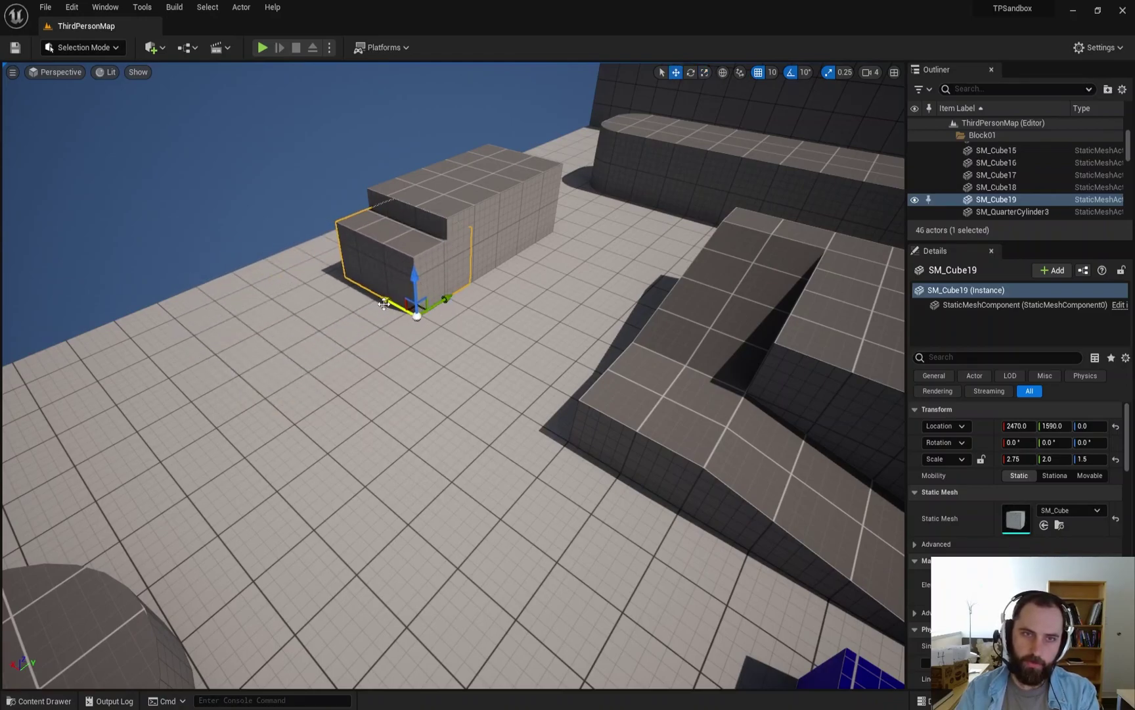
pyautogui.moveTo(385, 299); pyautogui.dragTo(423, 320)
pyautogui.press('d')
pyautogui.moveTo(383, 337); pyautogui.dragTo(309, 305, button='right')
pyautogui.press('r')
pyautogui.moveTo(245, 437); pyautogui.dragTo(261, 423)
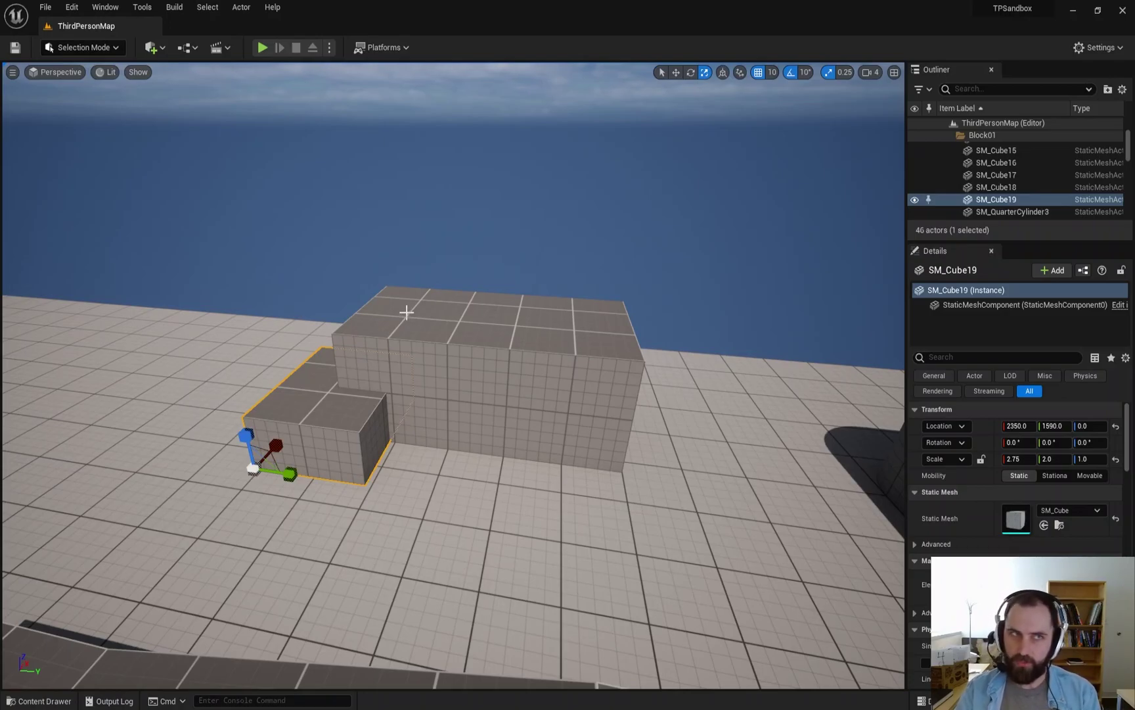
# Step: Switch to Modeling mode and create a 100 × 100 × 100 box on the floor near the new blocks, at 2270, 2130, 0
pyautogui.click(102, 49)
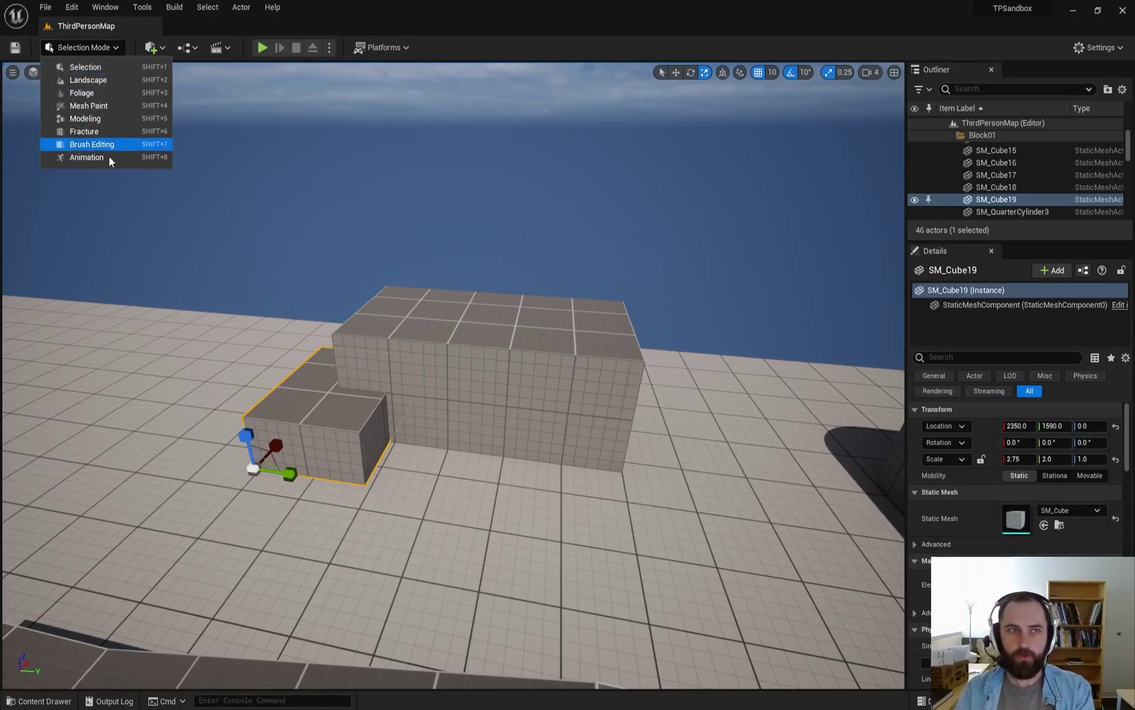
pyautogui.click(105, 118)
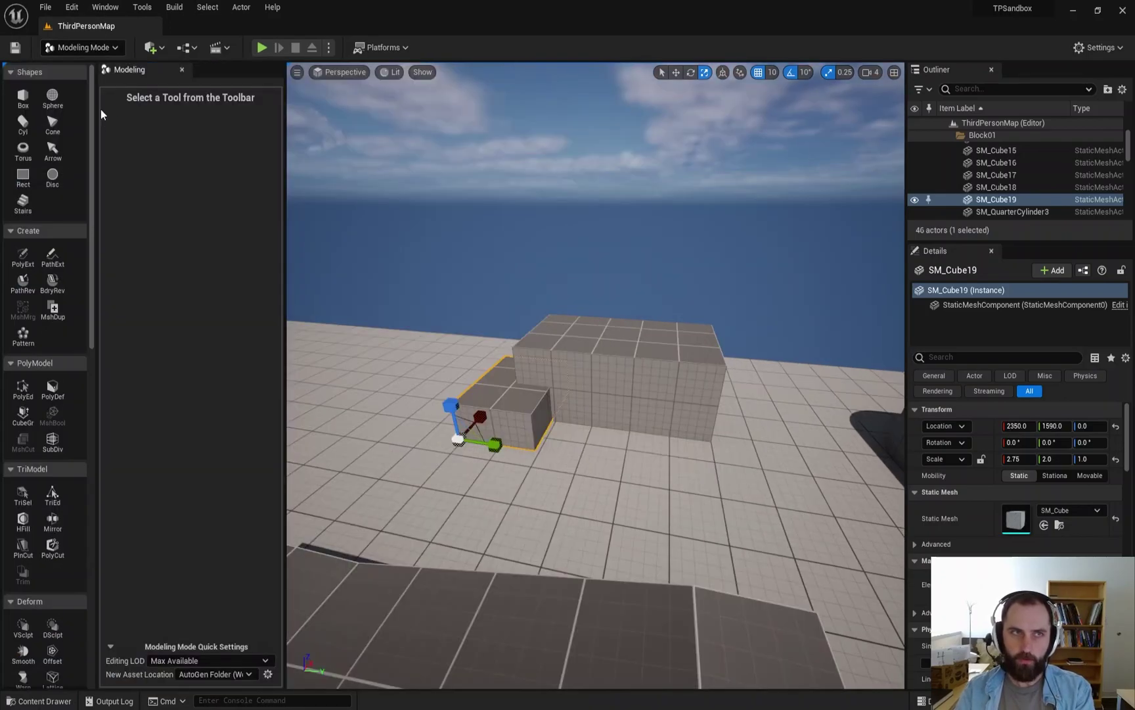
pyautogui.click(25, 98)
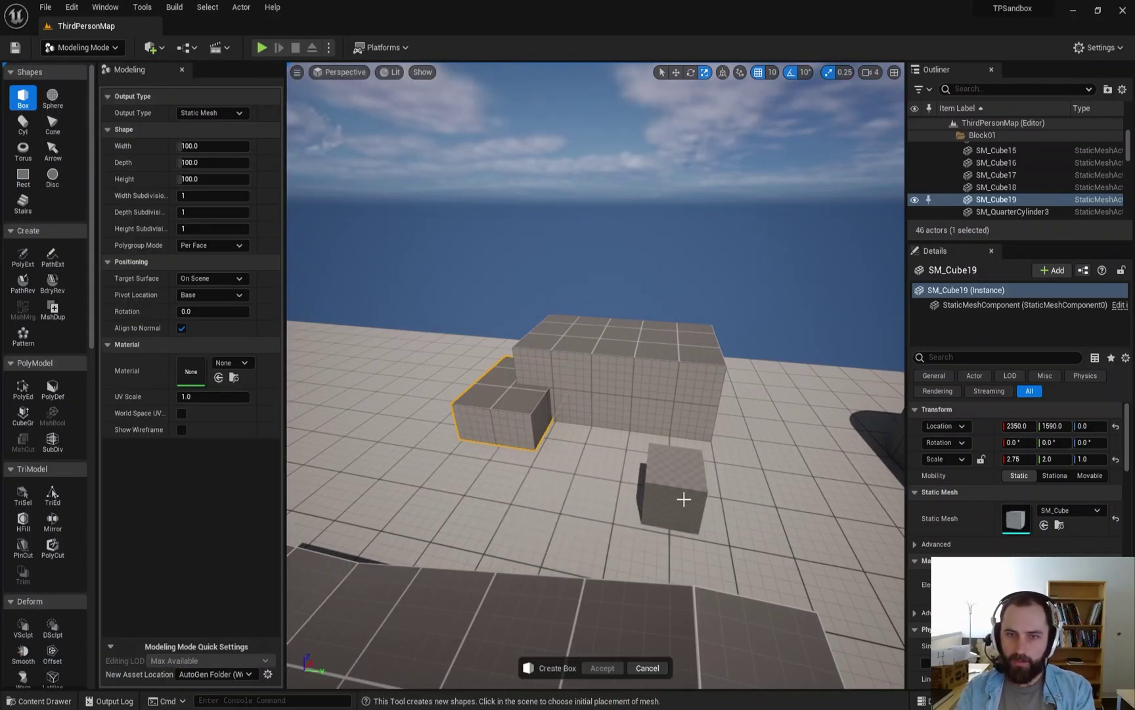
pyautogui.click(683, 502)
pyautogui.press('f')
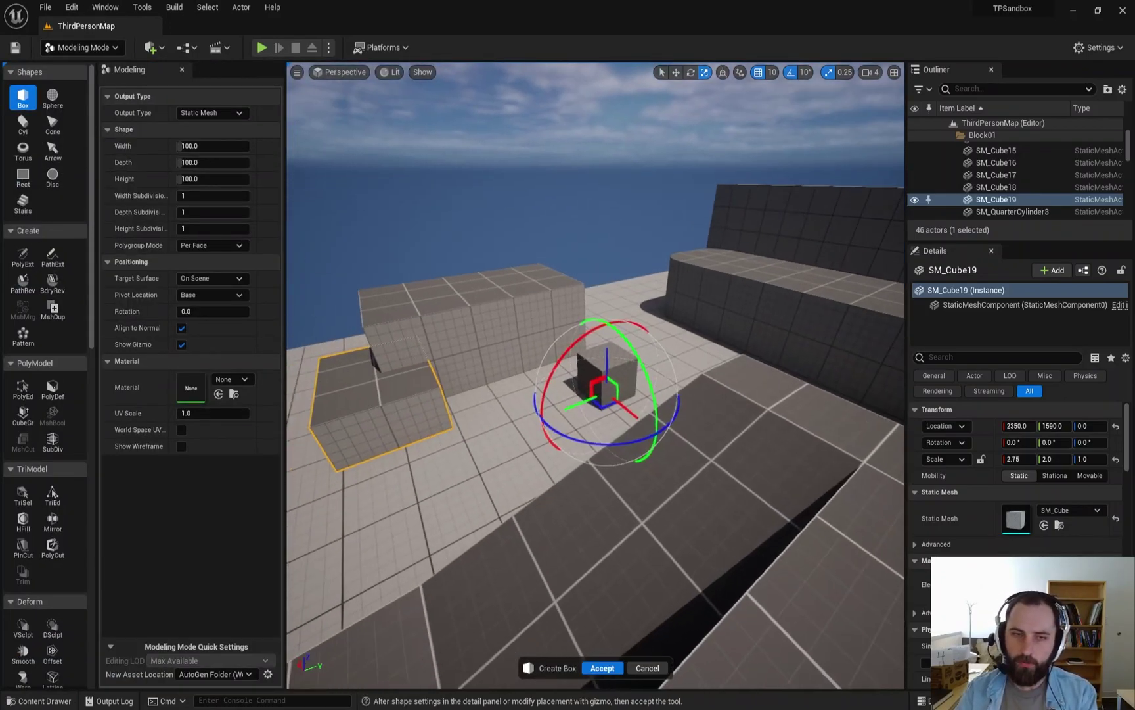
pyautogui.moveTo(683, 502); pyautogui.dragTo(578, 506, button='right')
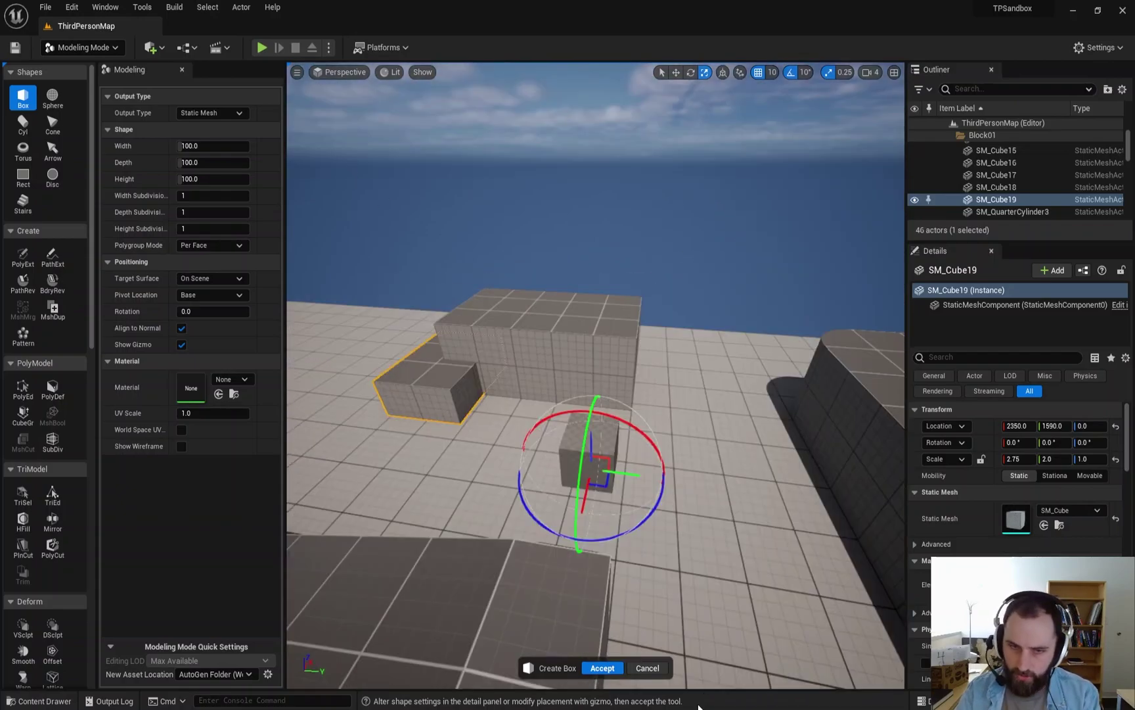
pyautogui.click(601, 667)
pyautogui.scroll(-1, 690, 456)
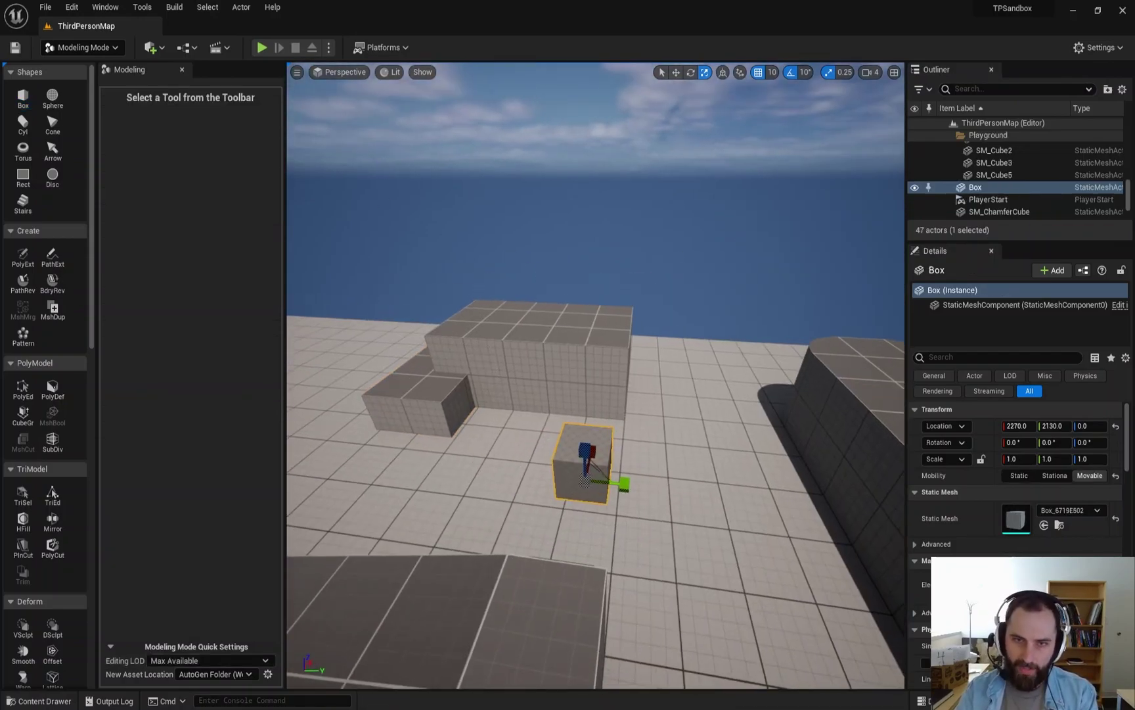
# Step: Locate the box's generated mesh asset in the _GENERATED folder under ThirdPerson/Maps in the project content
pyautogui.hotkey('ctrl', 'space')
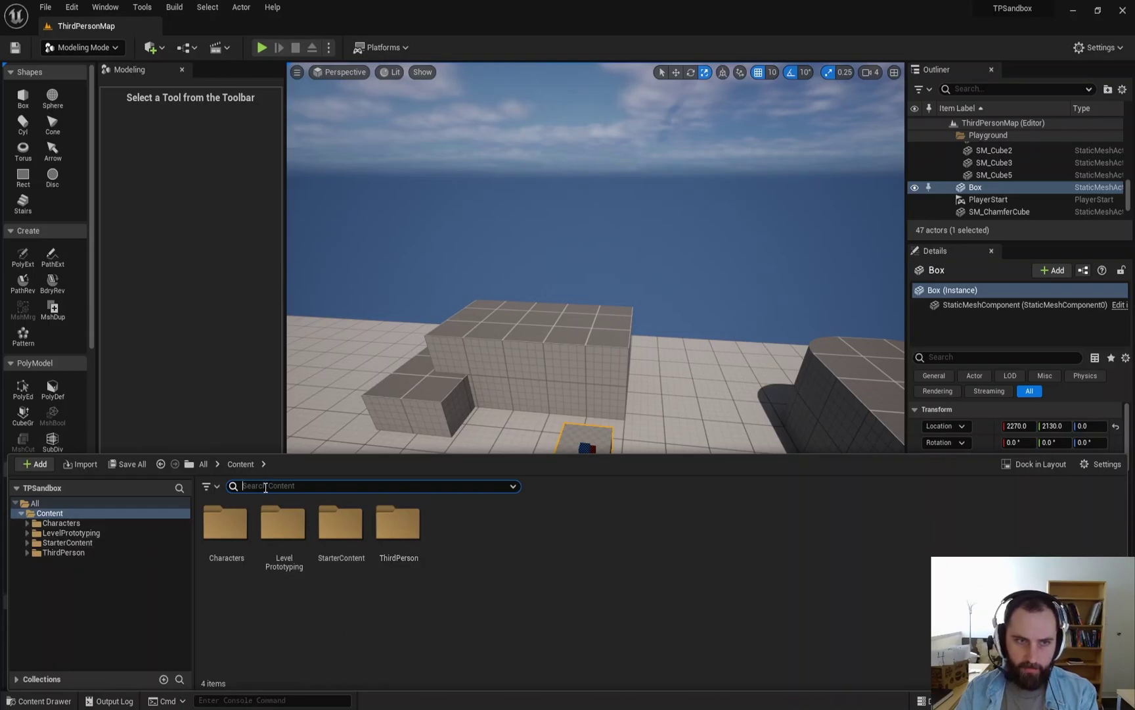
pyautogui.click(27, 553)
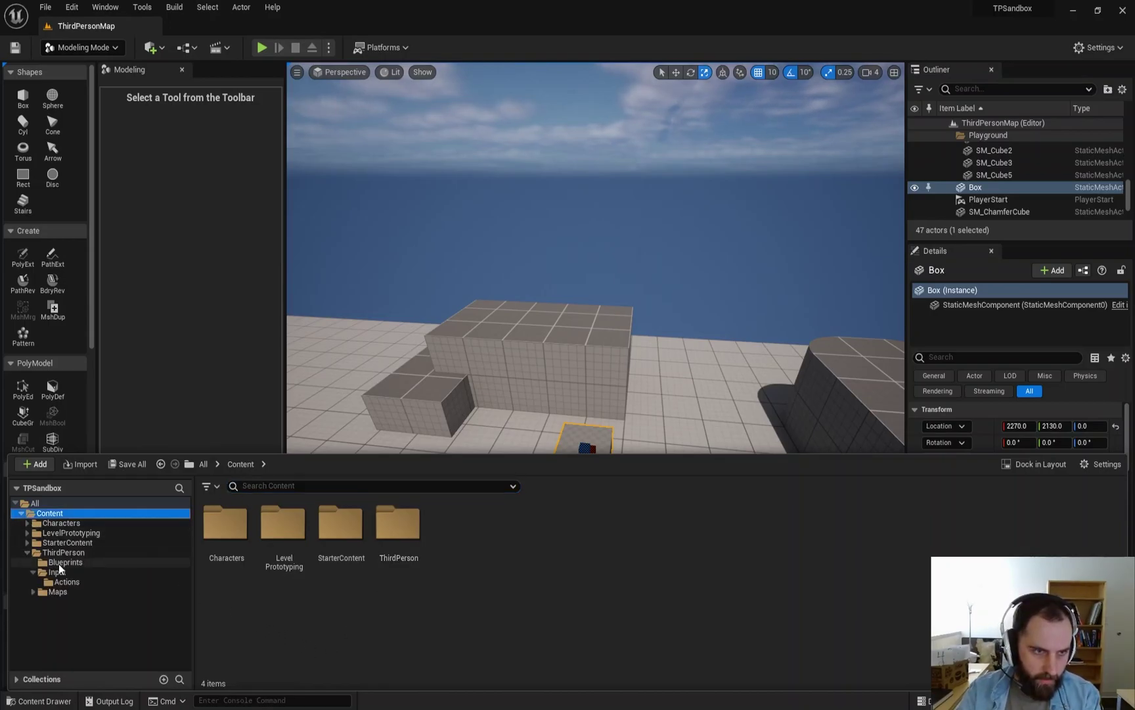
pyautogui.click(33, 592)
pyautogui.click(75, 603)
pyautogui.click(67, 594)
pyautogui.click(72, 602)
pyautogui.doubleClick(224, 524)
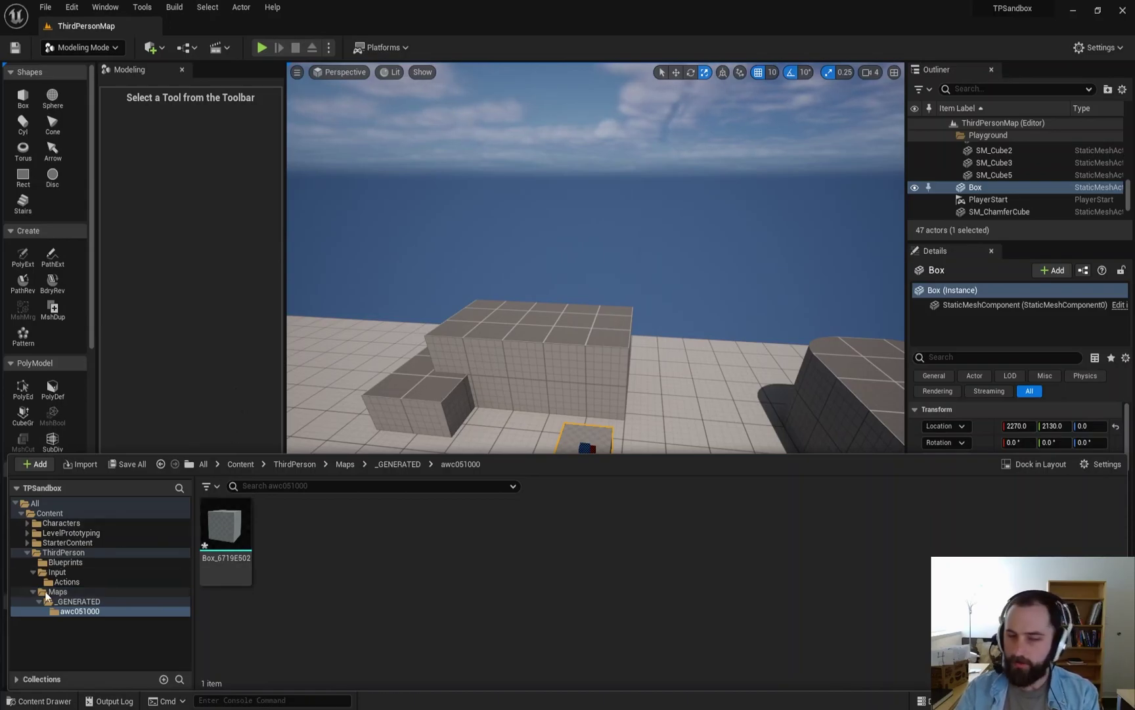
pyautogui.click(224, 534)
pyautogui.hotkey('ctrl', 'space')
# Step: Inspect the modelled box from several sides and compare its surface with the neighbouring grid-textured blockout pieces
pyautogui.press('d')
pyautogui.moveTo(573, 322); pyautogui.dragTo(381, 296, button='right')
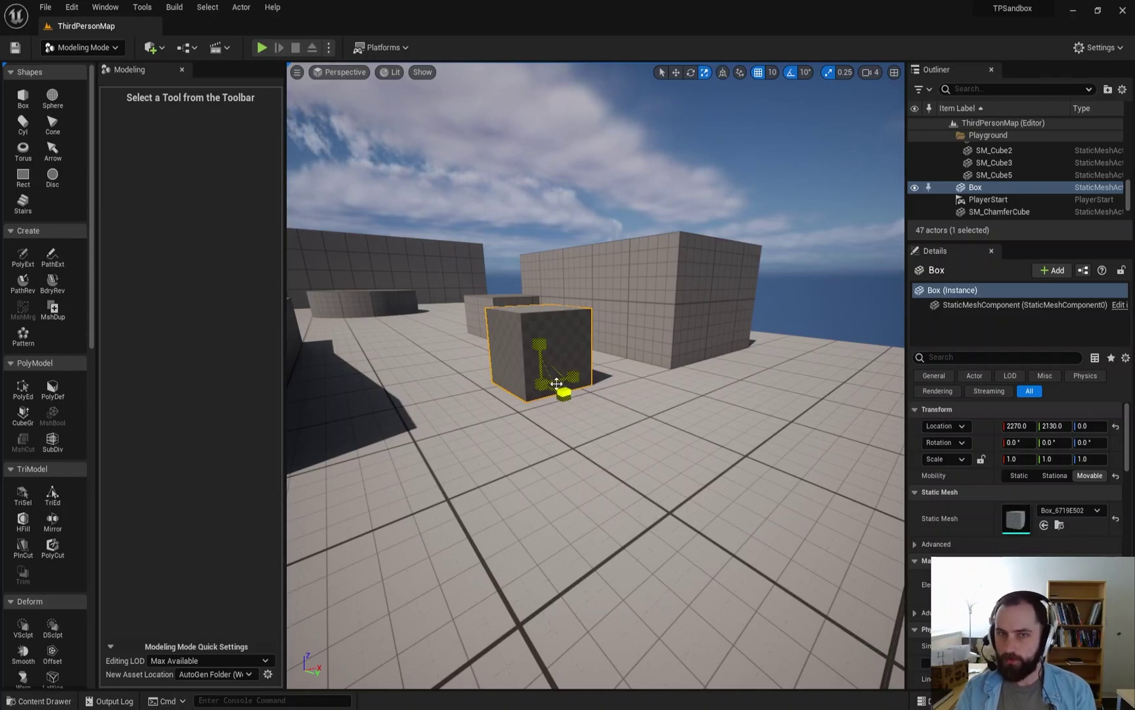
pyautogui.moveTo(587, 467); pyautogui.dragTo(529, 423, button='right')
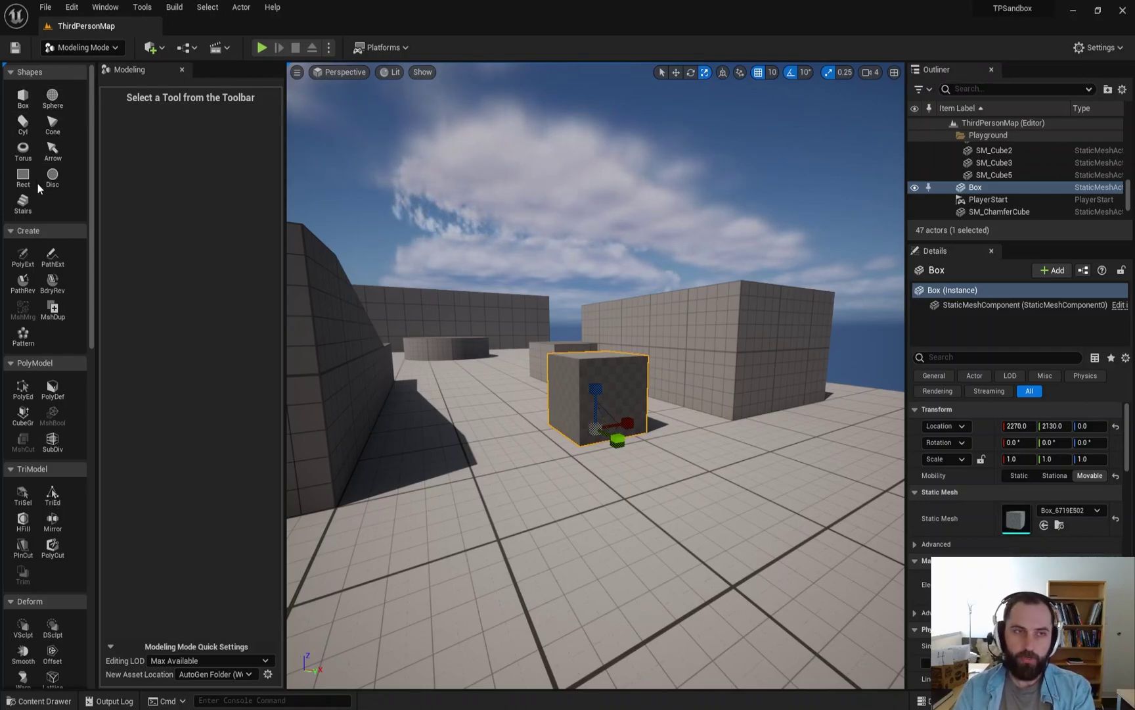
pyautogui.moveTo(635, 361); pyautogui.dragTo(633, 359, button='right')
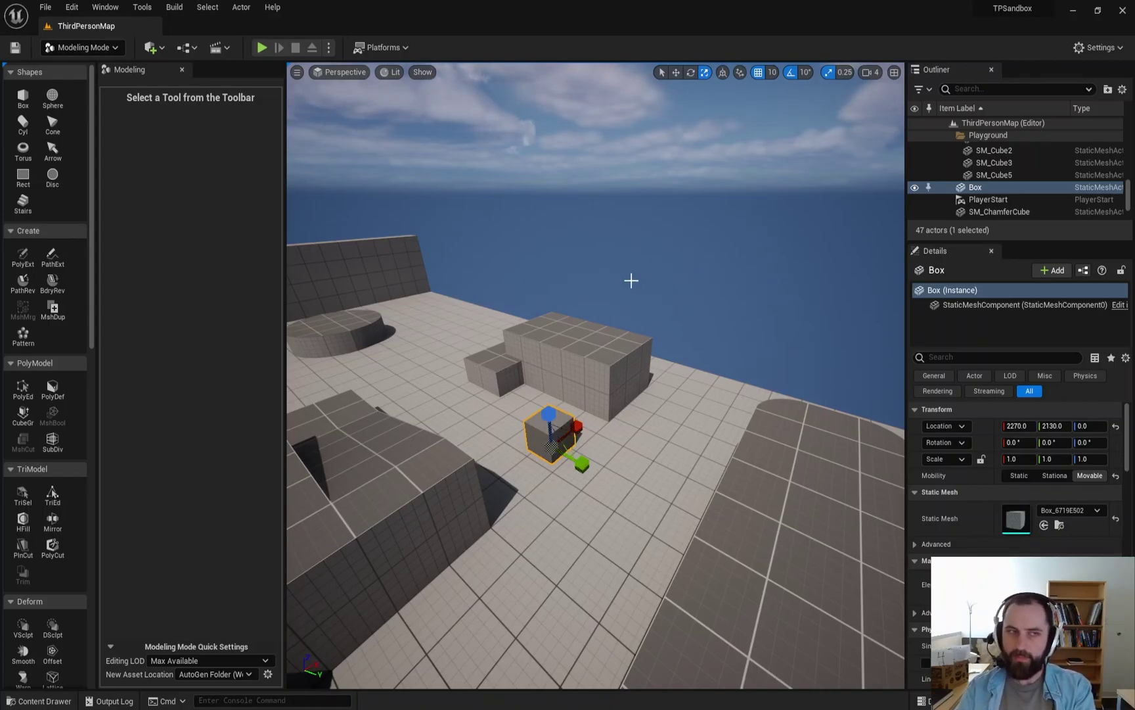
pyautogui.press('w')
pyautogui.moveTo(674, 363)
pyautogui.mouseDown(button='right')
pyautogui.moveTo(670, 355)
pyautogui.moveTo(703, 348)
pyautogui.moveTo(743, 375)
pyautogui.moveTo(673, 363)
pyautogui.mouseUp(button='right')
pyautogui.press('a')
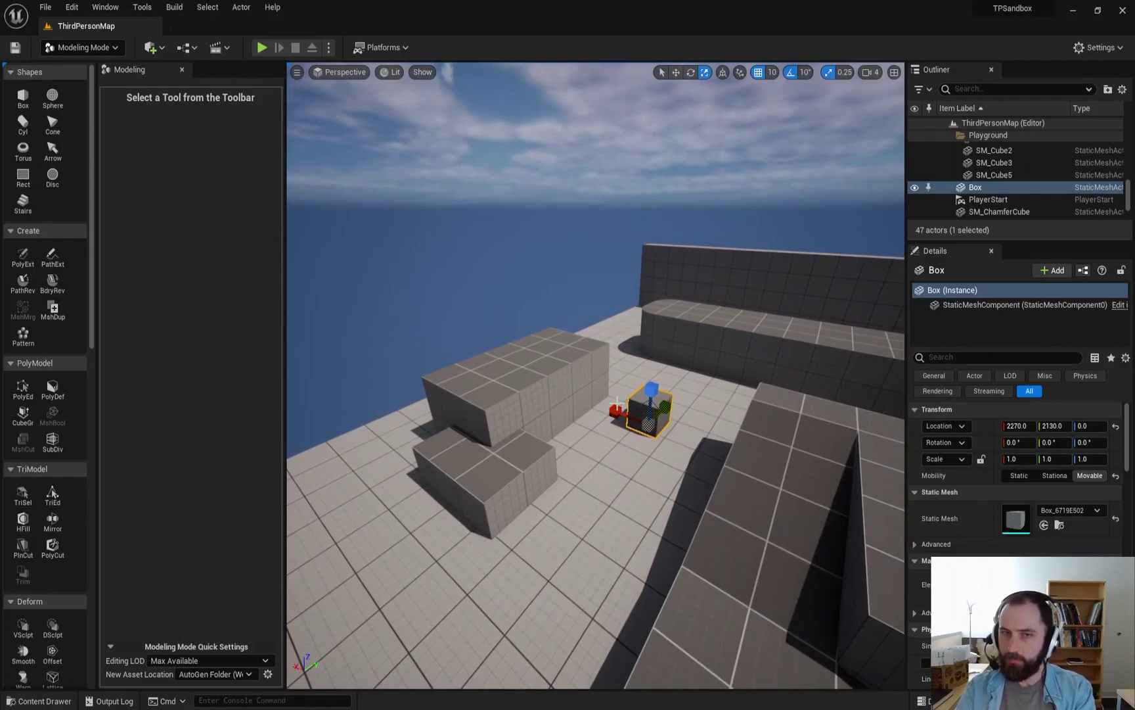
pyautogui.press('w')
pyautogui.moveTo(583, 441); pyautogui.dragTo(530, 380, button='right')
pyautogui.press('d')
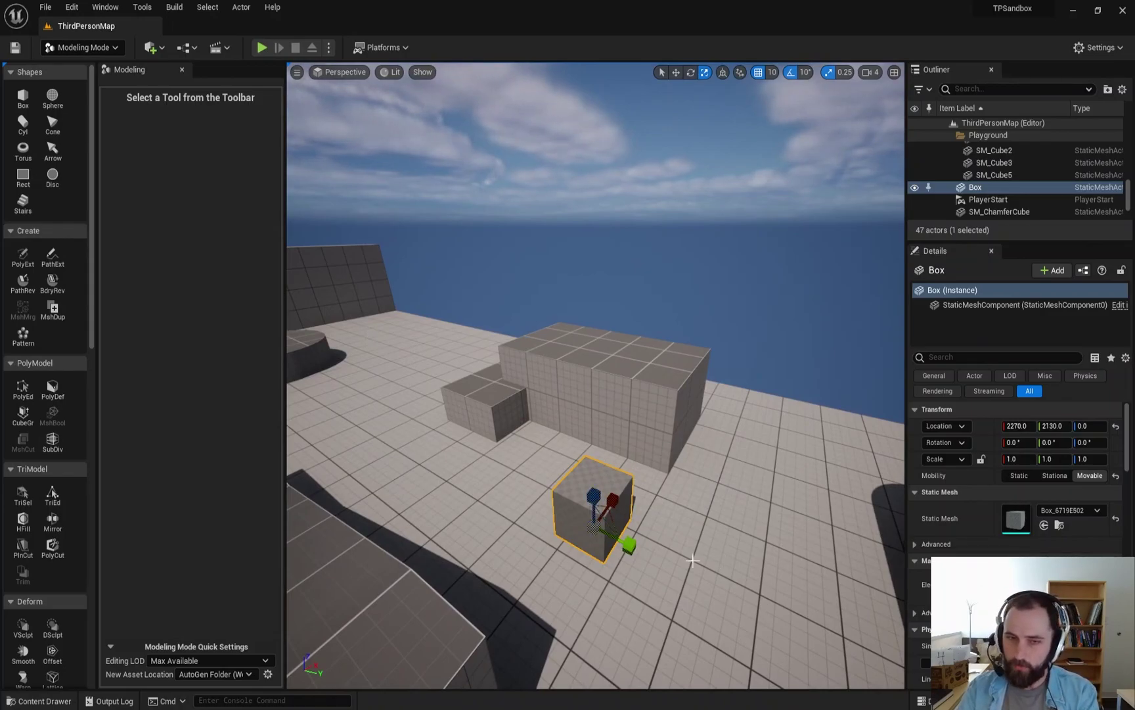
# Step: Delete the modelled box from the level
pyautogui.press('Escape')
pyautogui.click(600, 514)
pyautogui.press('Delete')
# Step: Select the long grey block SM_Cube6 and look through the modeling tools, from Deform and Transform to UVs and Baking
pyautogui.click(665, 387)
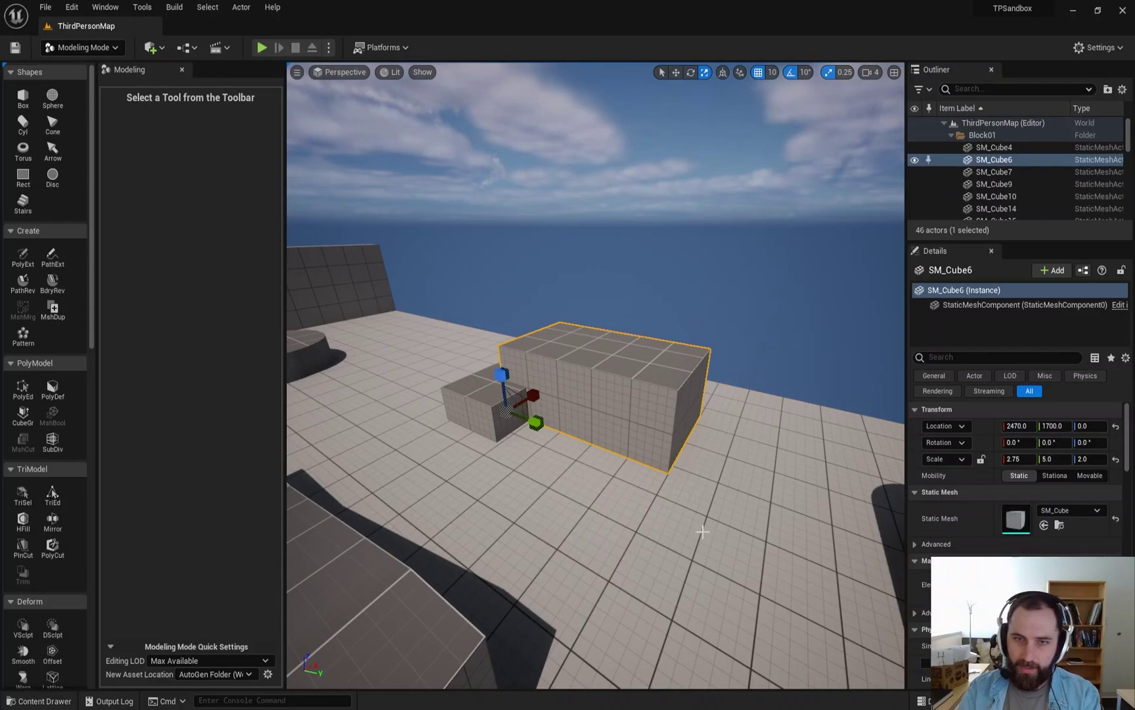
pyautogui.press('w')
pyautogui.moveTo(703, 532); pyautogui.dragTo(720, 512, button='right')
pyautogui.moveTo(634, 397); pyautogui.dragTo(634, 391, button='right')
pyautogui.press('s')
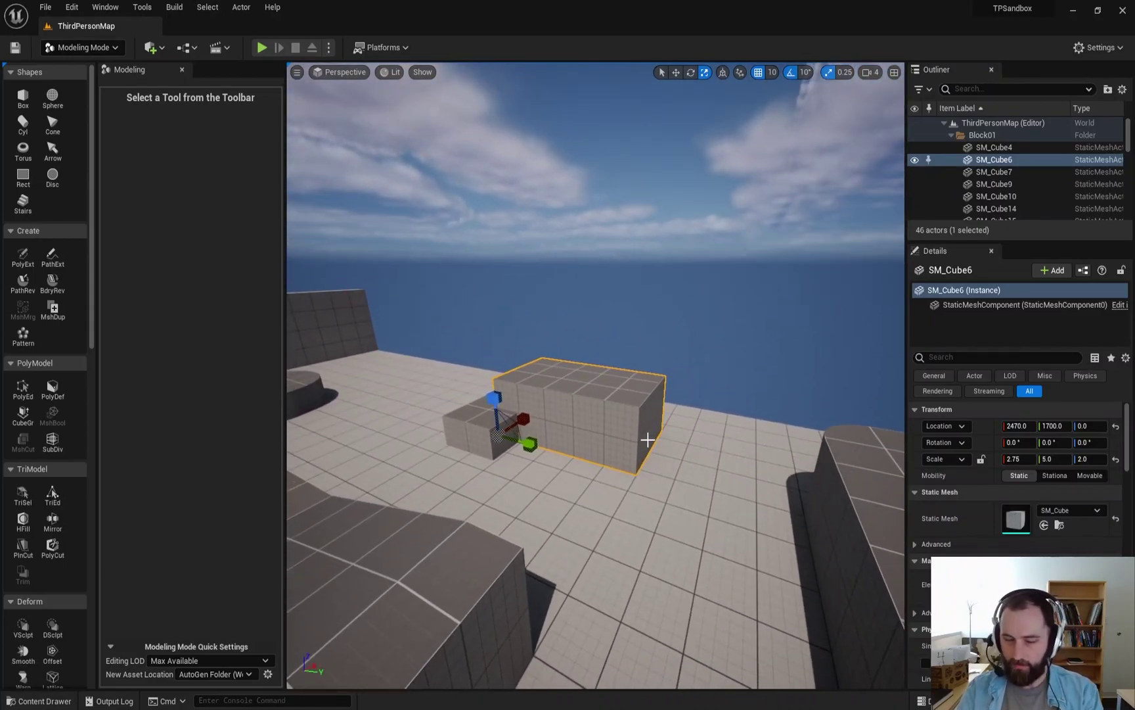
pyautogui.scroll(-10, 47, 447)
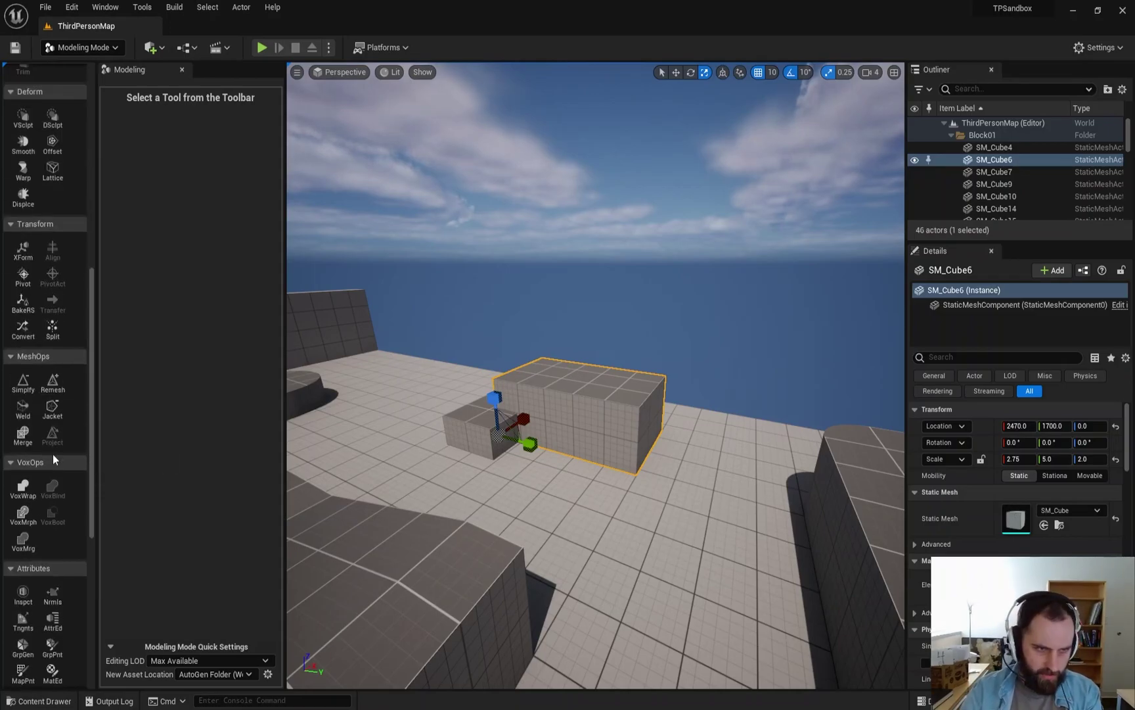
pyautogui.scroll(-5, 55, 458)
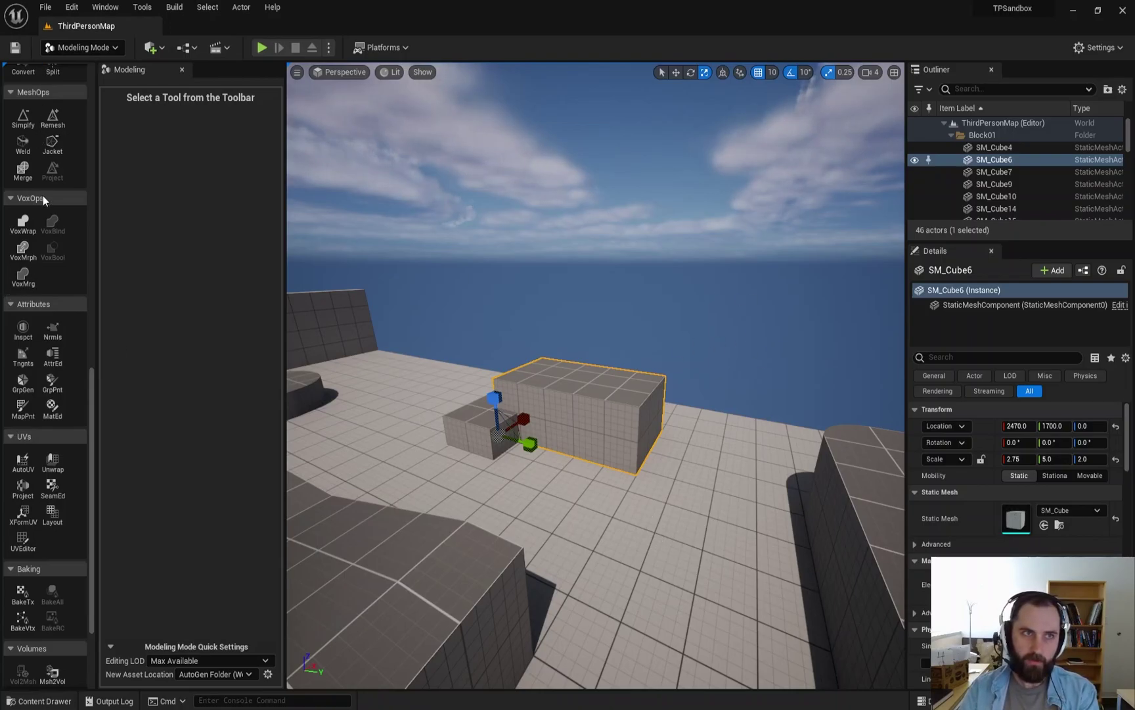
# Step: Look back through the modeling tools up to Shapes, and examine SM_Cube6 and the surrounding blockout pieces from several sides
pyautogui.scroll(10, 42, 197)
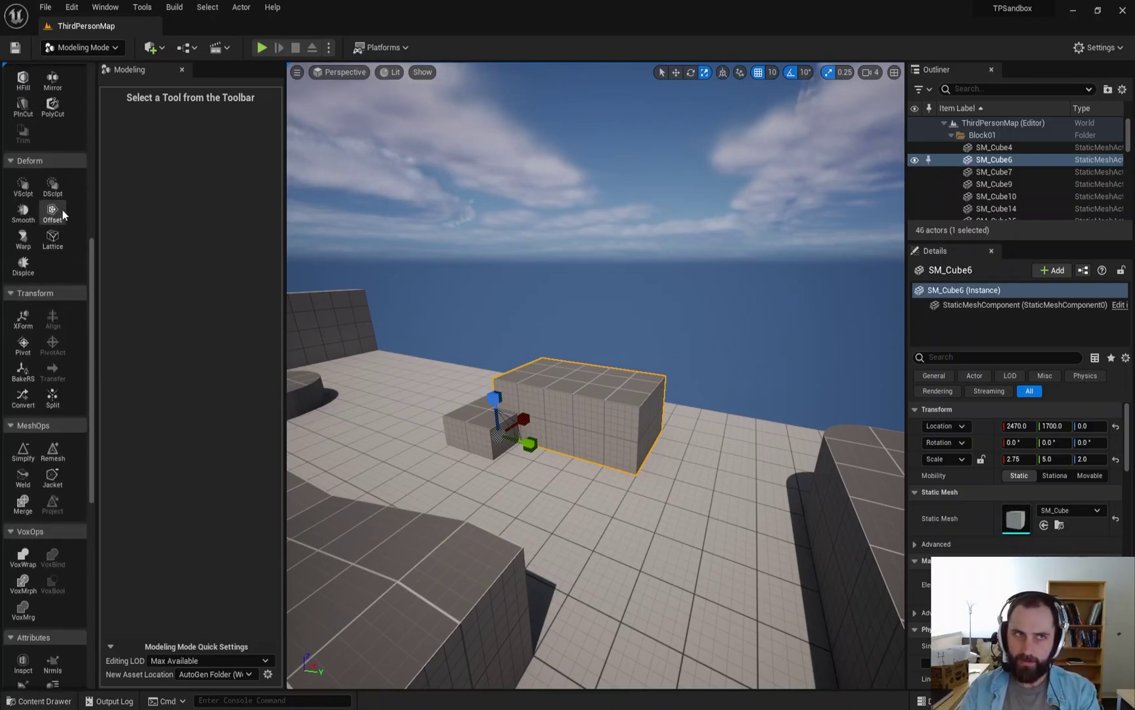
pyautogui.scroll(6, 53, 263)
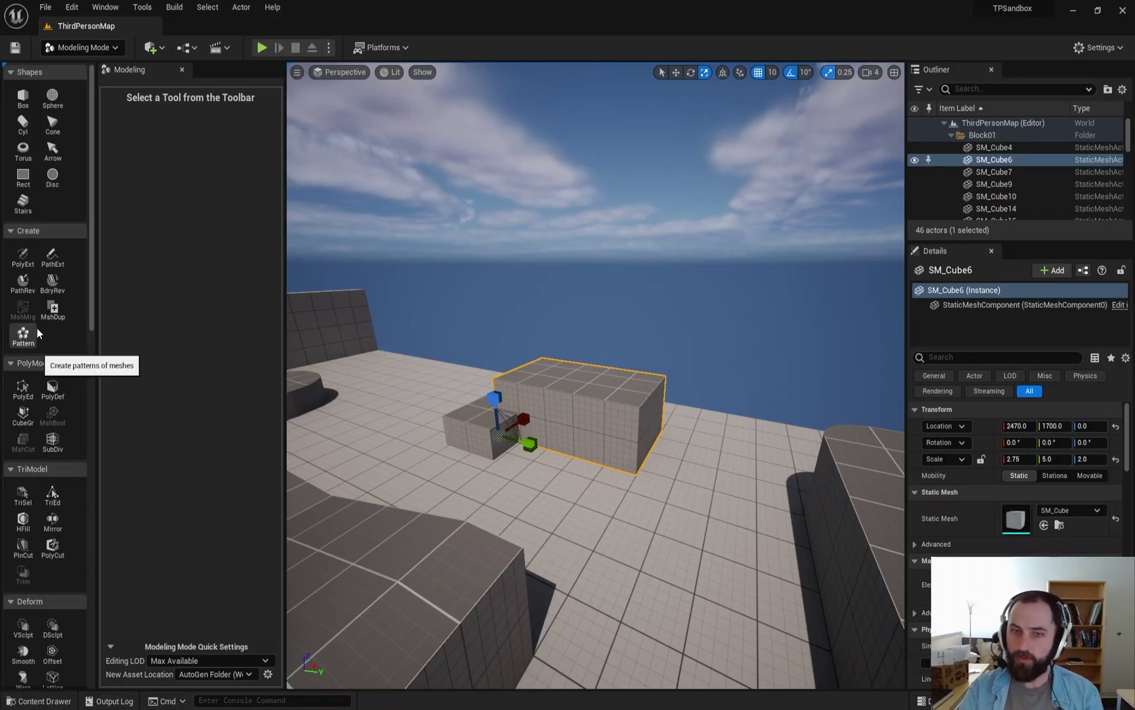
pyautogui.press('a')
pyautogui.moveTo(493, 451); pyautogui.dragTo(696, 487, button='right')
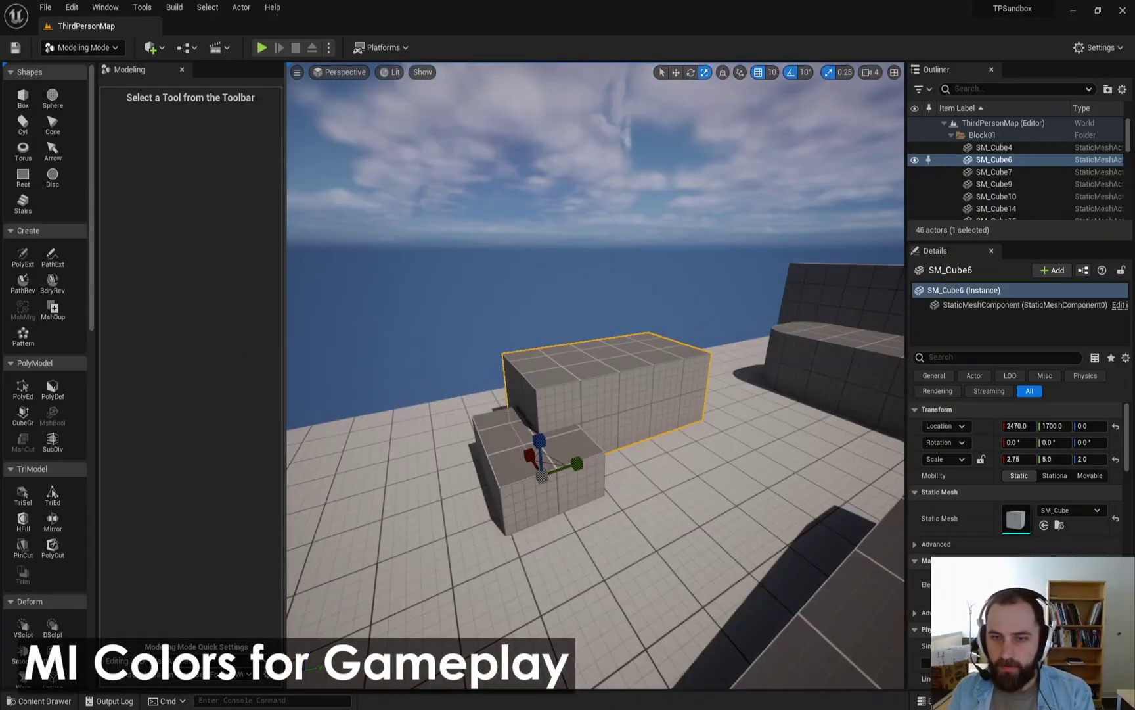
pyautogui.press('a')
pyautogui.moveTo(717, 322); pyautogui.dragTo(835, 348, button='right')
pyautogui.moveTo(679, 332); pyautogui.dragTo(756, 333, button='right')
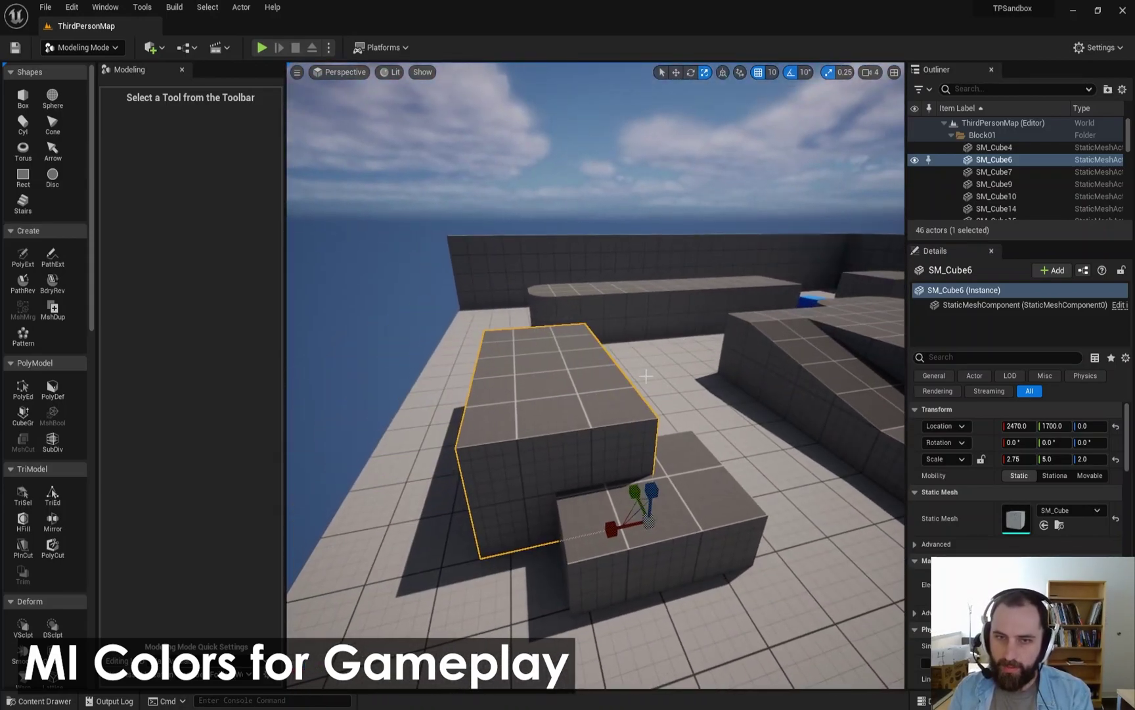
pyautogui.keyDown('alt'); pyautogui.moveTo(641, 376); pyautogui.dragTo(715, 462); pyautogui.keyUp('alt')
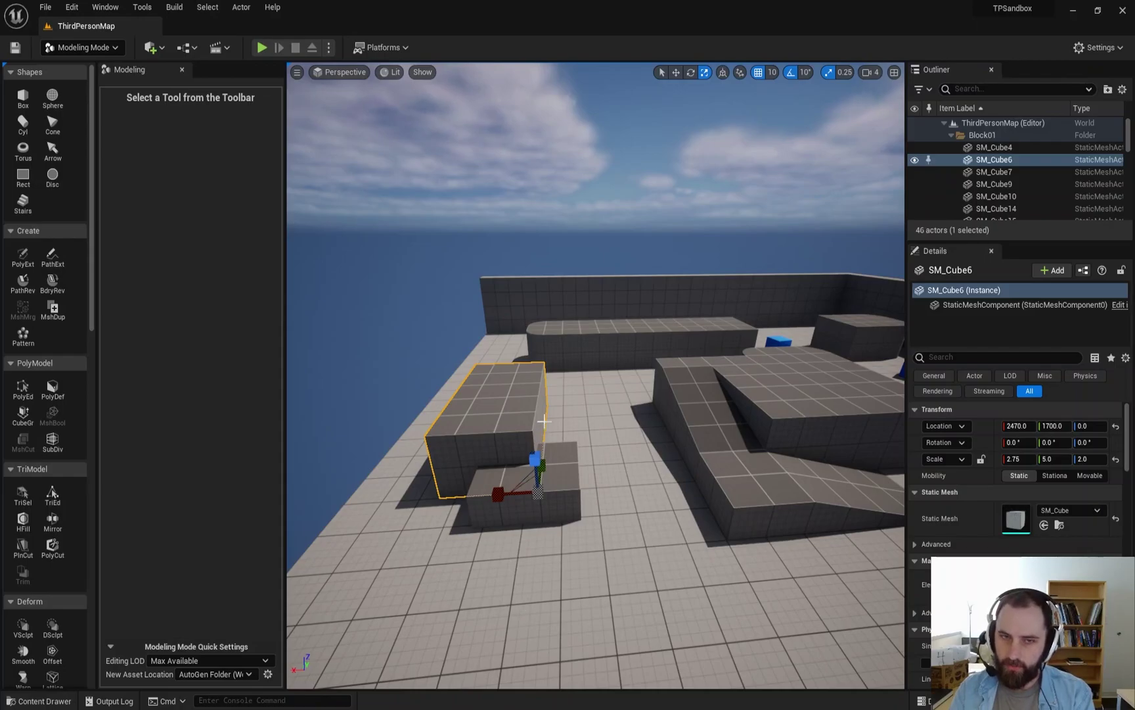
pyautogui.keyDown('alt'); pyautogui.moveTo(607, 492); pyautogui.dragTo(704, 504); pyautogui.keyUp('alt')
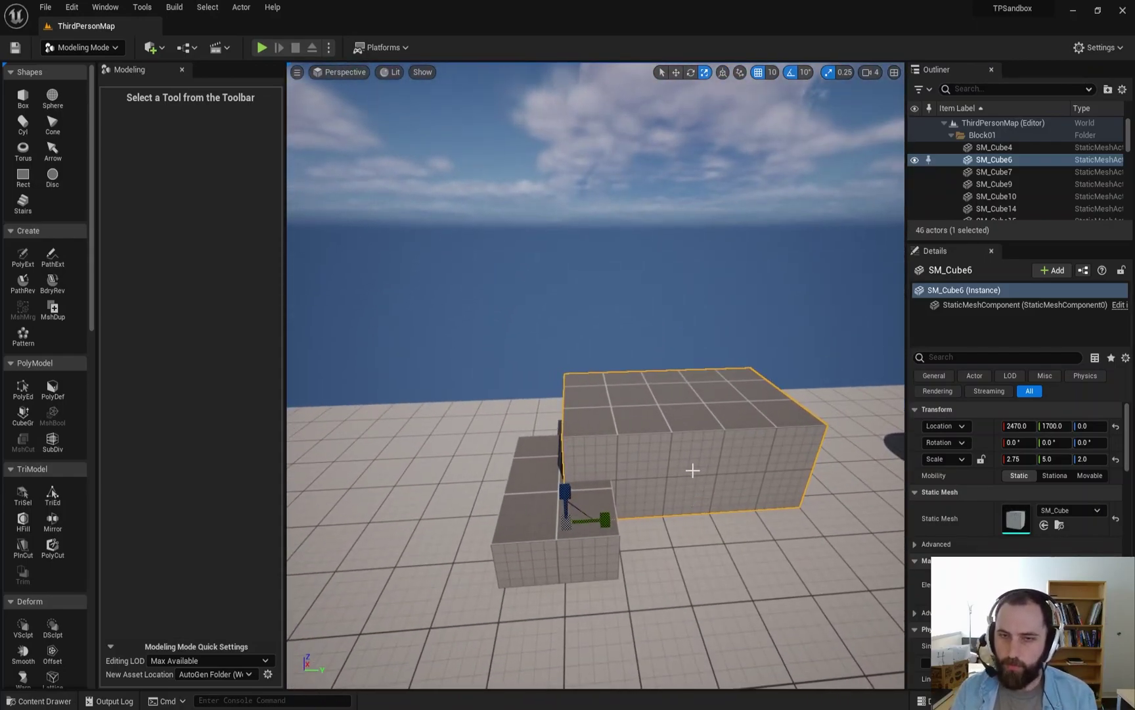
pyautogui.keyDown('alt'); pyautogui.moveTo(749, 505); pyautogui.dragTo(495, 513); pyautogui.keyUp('alt')
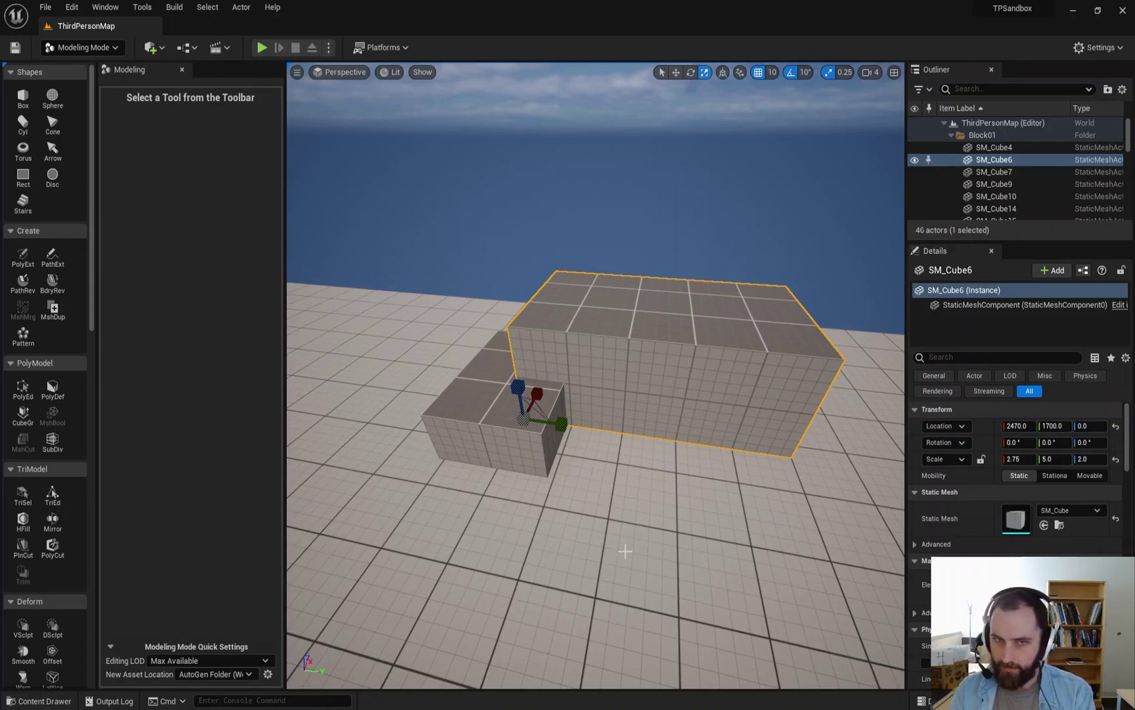
# Step: Browse the project content to LevelPrototyping/Materials and look over the material instance MI_Solid_Orange and its available actions
pyautogui.hotkey('ctrl', 'space')
pyautogui.click(71, 533)
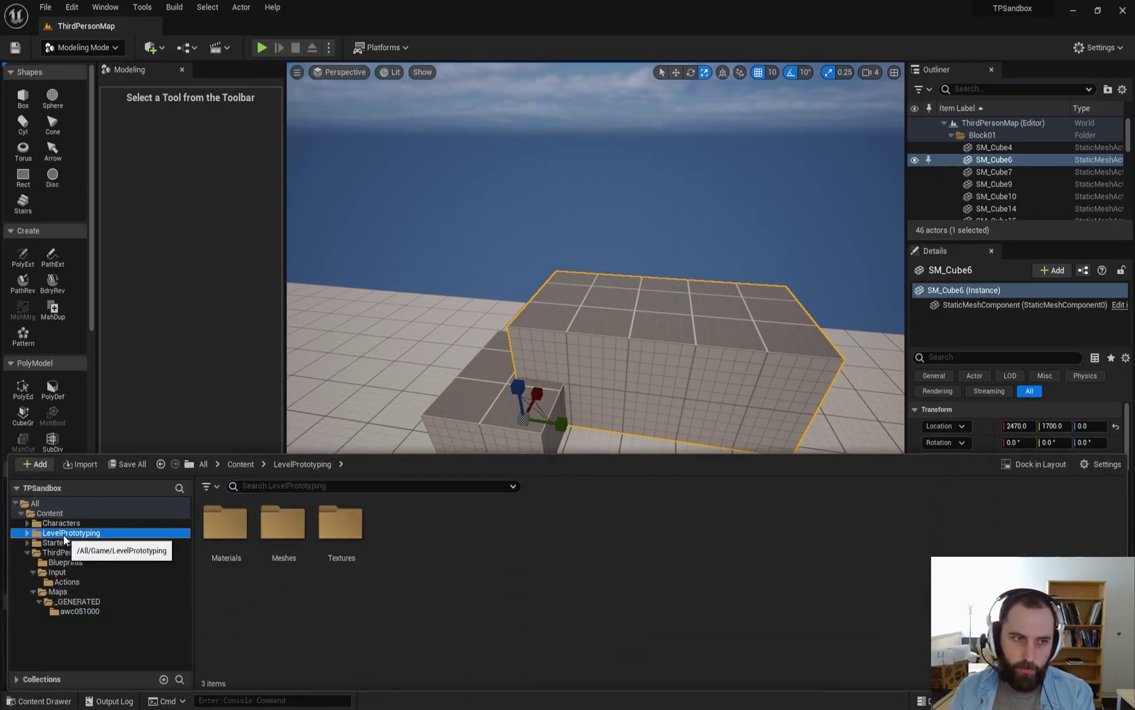
pyautogui.click(61, 522)
pyautogui.click(27, 533)
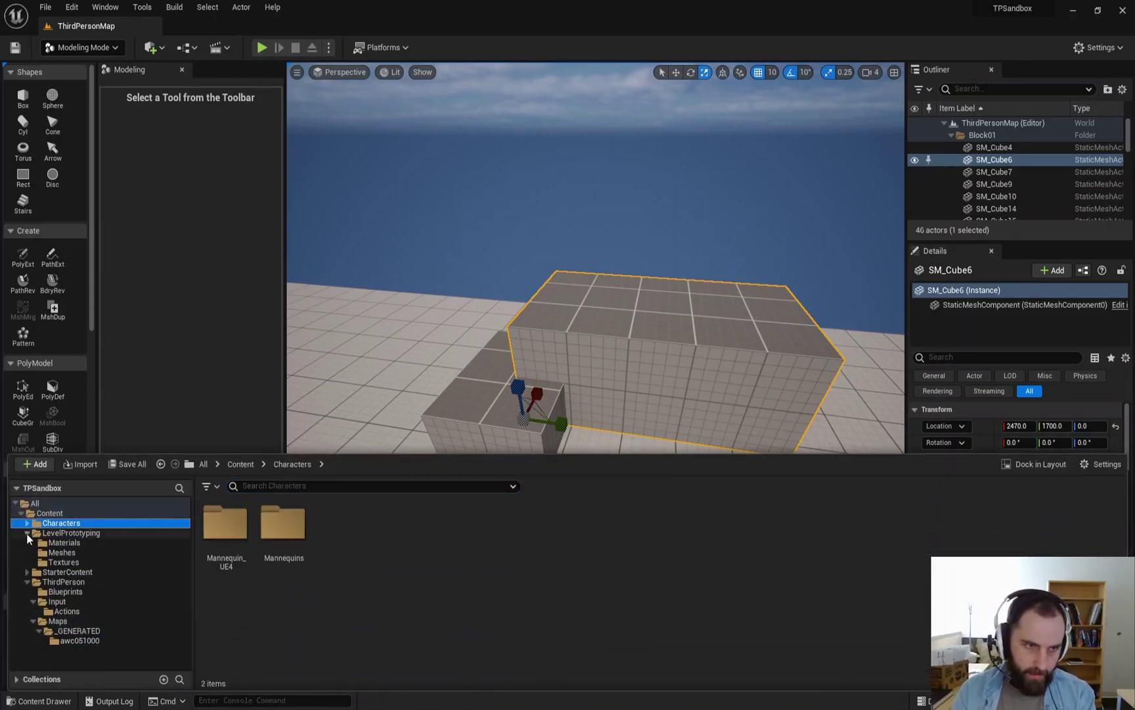
pyautogui.click(66, 543)
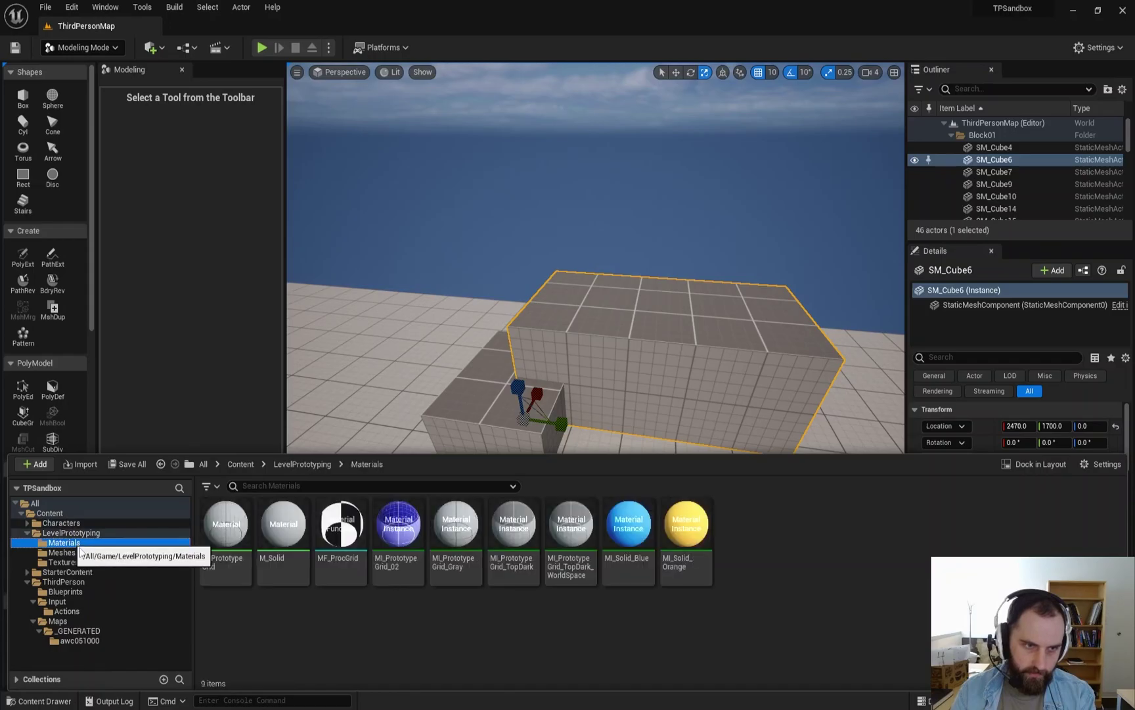
pyautogui.click(696, 575)
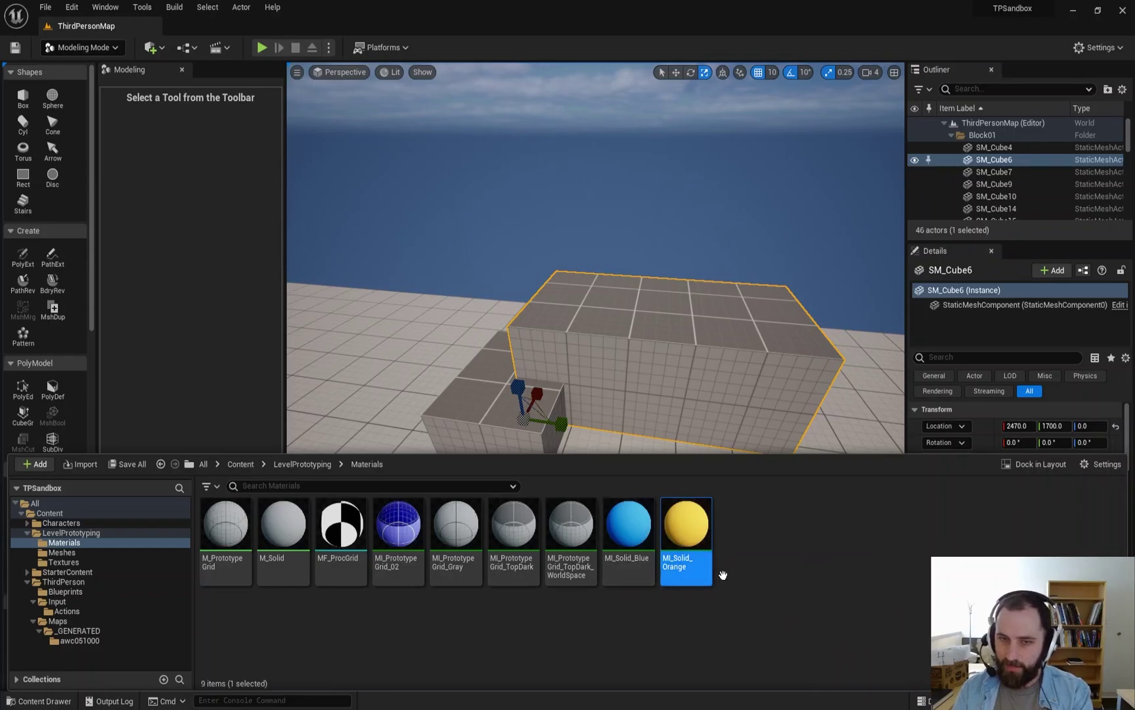
pyautogui.rightClick(696, 536)
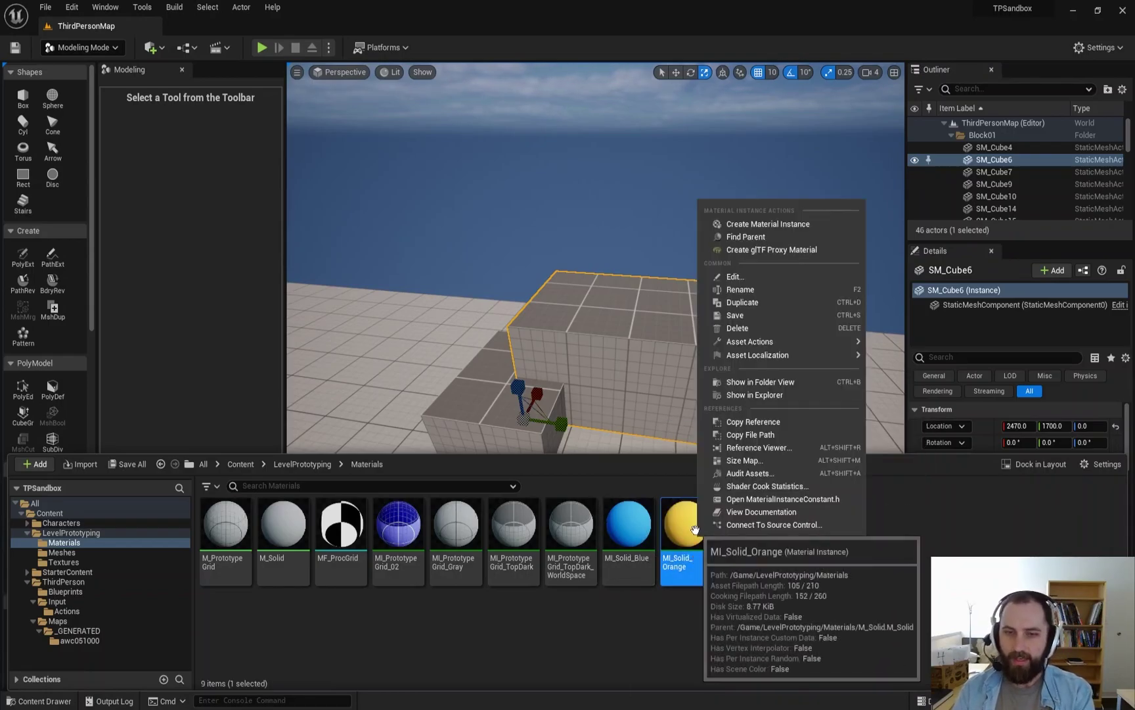
pyautogui.click(463, 648)
# Step: Create a new material instance from the M_Solid material
pyautogui.click(283, 529)
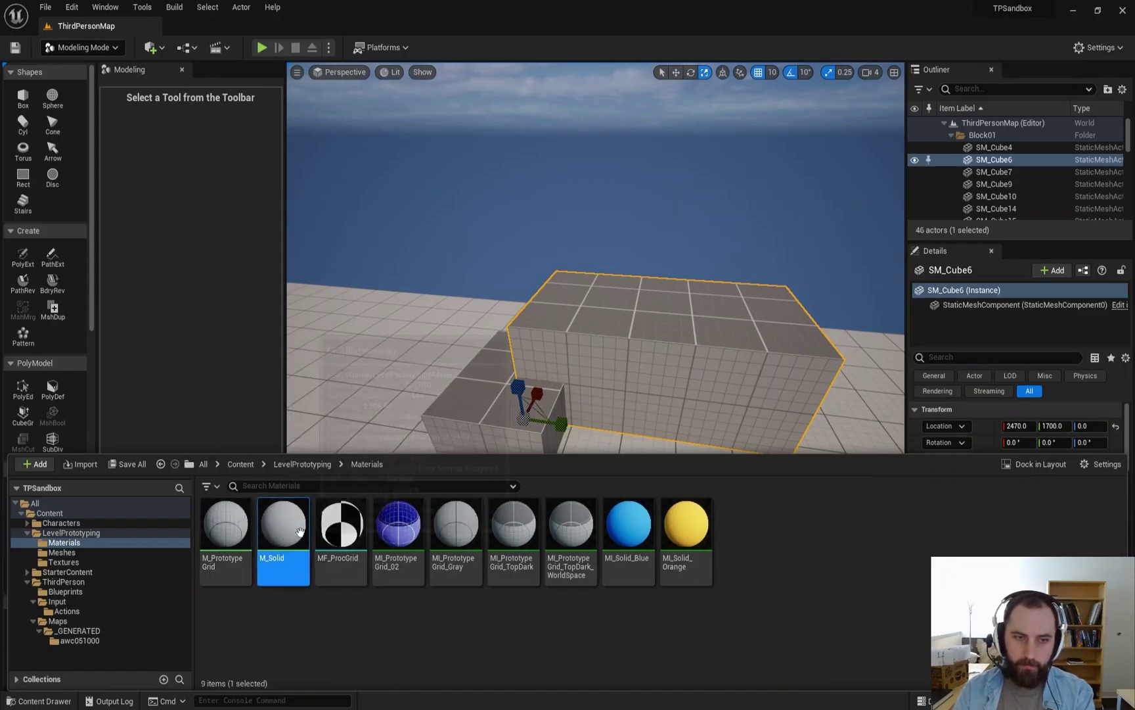
pyautogui.rightClick(289, 518)
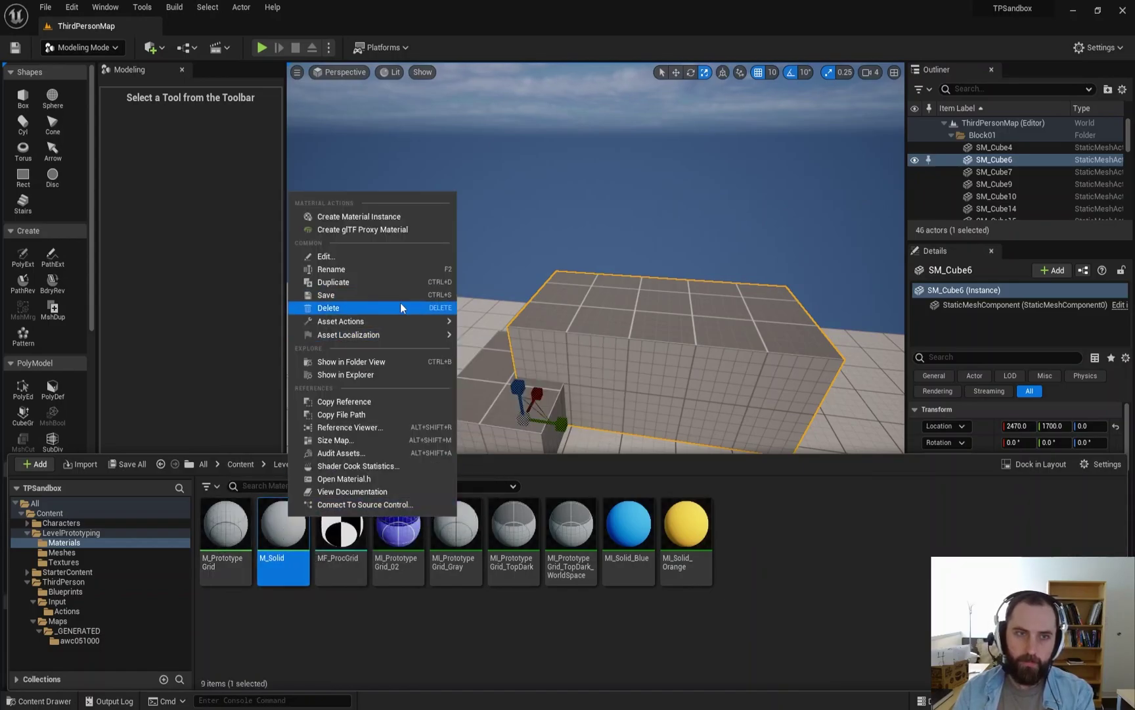
pyautogui.click(387, 216)
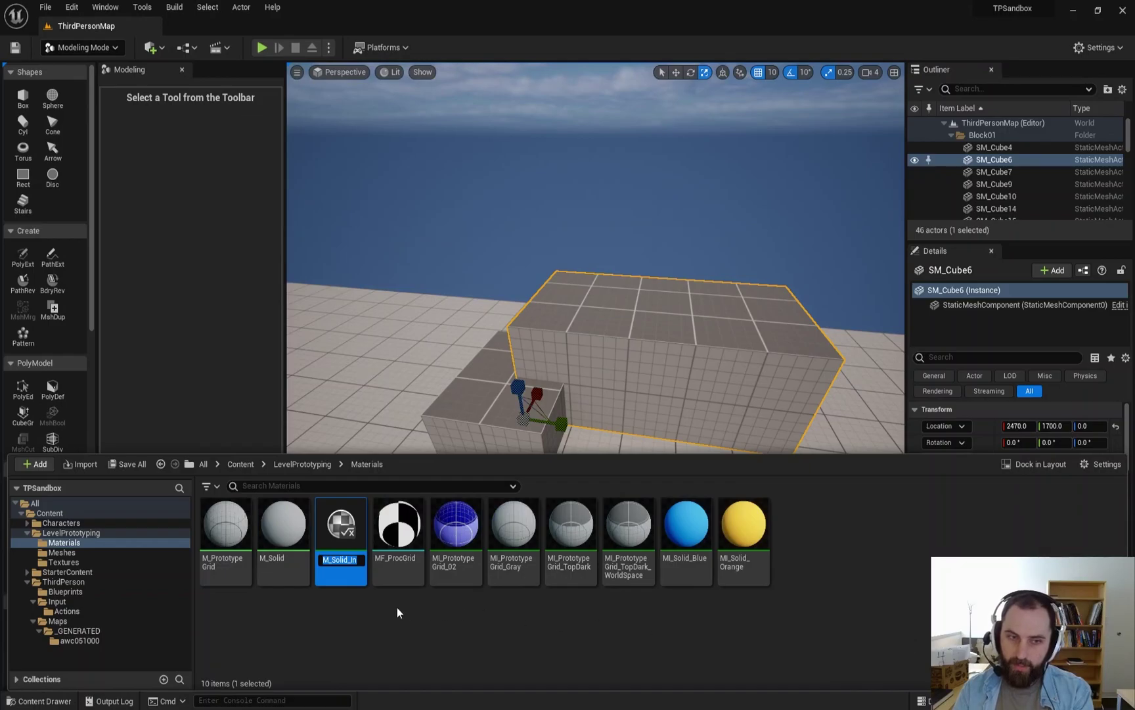
# Step: Name the new material instance MI_Solid_Red
pyautogui.click(327, 557)
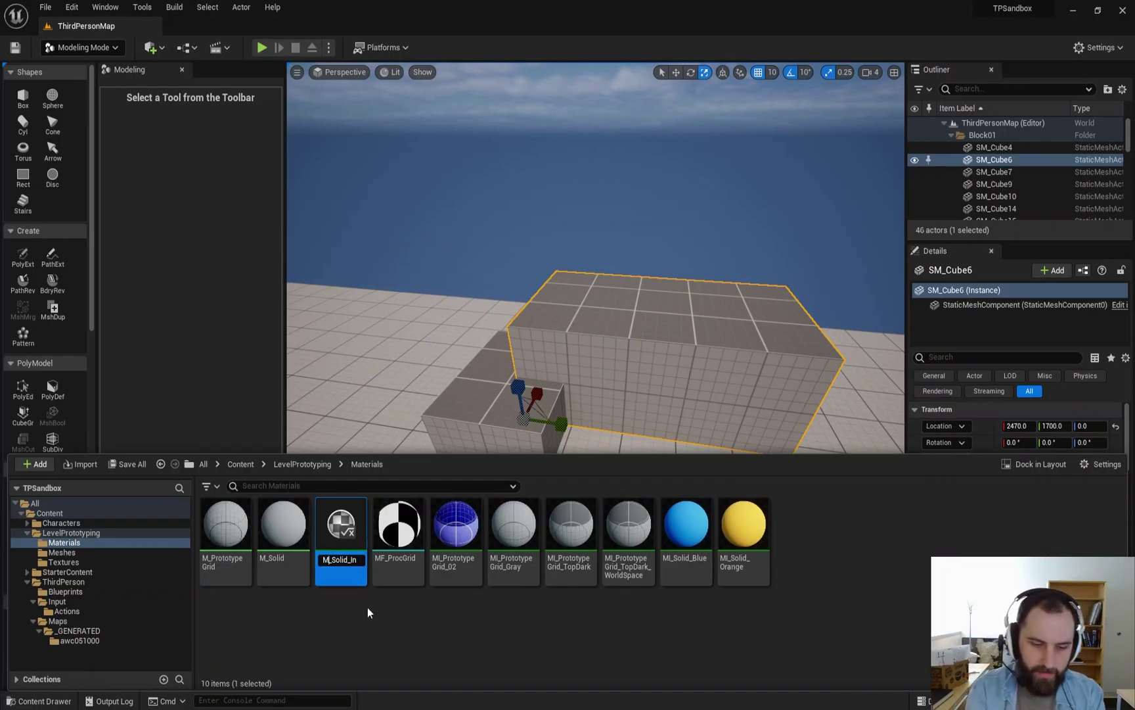
pyautogui.write('I')
pyautogui.press('End')
pyautogui.press('BackSpace')
pyautogui.press('BackSpace')
pyautogui.press('BackSpace')
pyautogui.press('BackSpace')
pyautogui.write('Red')
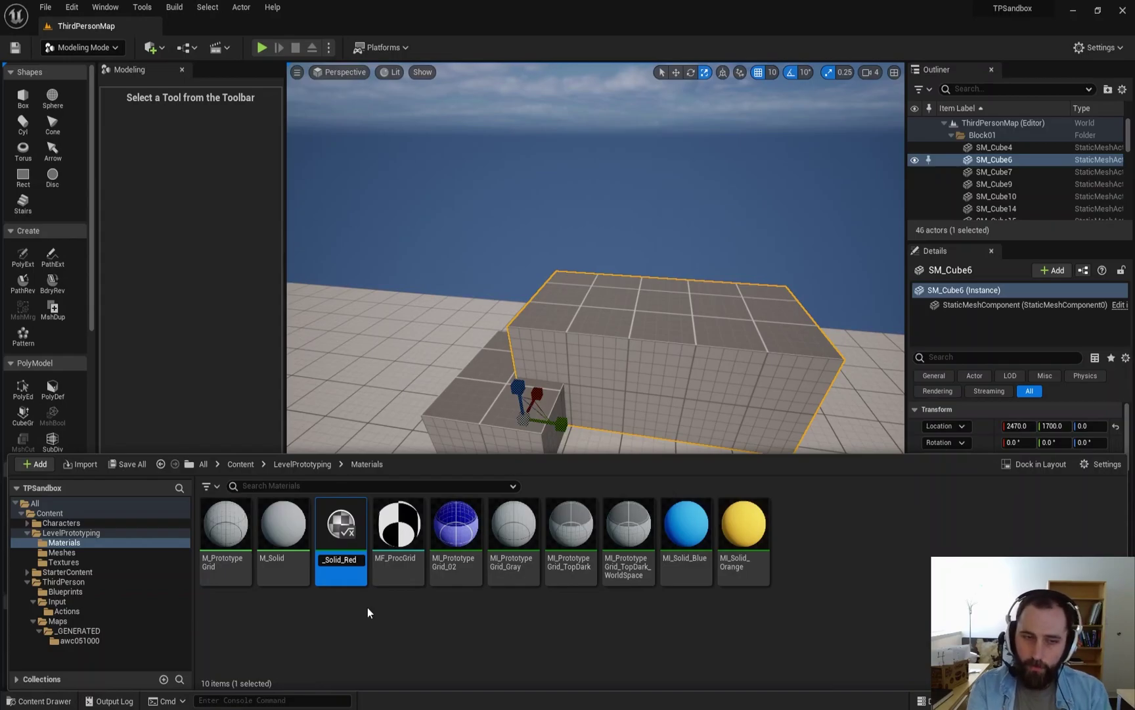
pyautogui.write('ImageVolu')
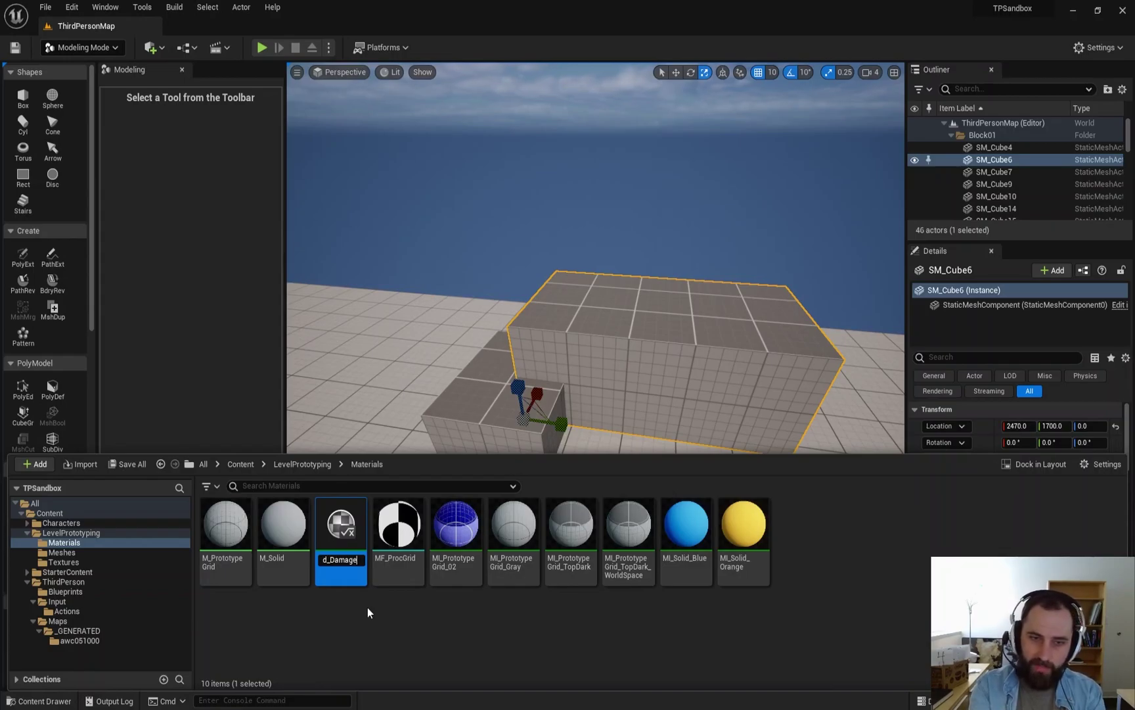
pyautogui.write('me')
pyautogui.press('BackSpace')
pyautogui.press('BackSpace')
pyautogui.press('BackSpace')
pyautogui.press('BackSpace')
pyautogui.press('BackSpace')
pyautogui.press('BackSpace')
pyautogui.press('BackSpace')
pyautogui.press('BackSpace')
pyautogui.press('BackSpace')
pyautogui.press('BackSpace')
pyautogui.press('BackSpace')
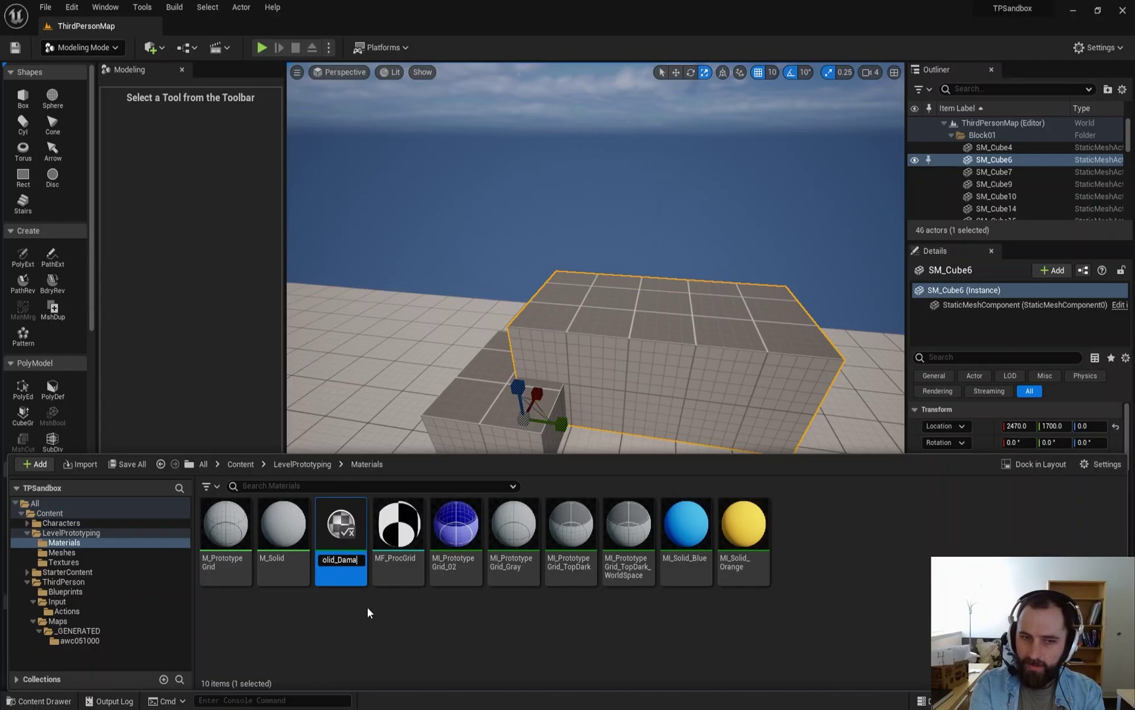
pyautogui.press('BackSpace')
pyautogui.write('Red')
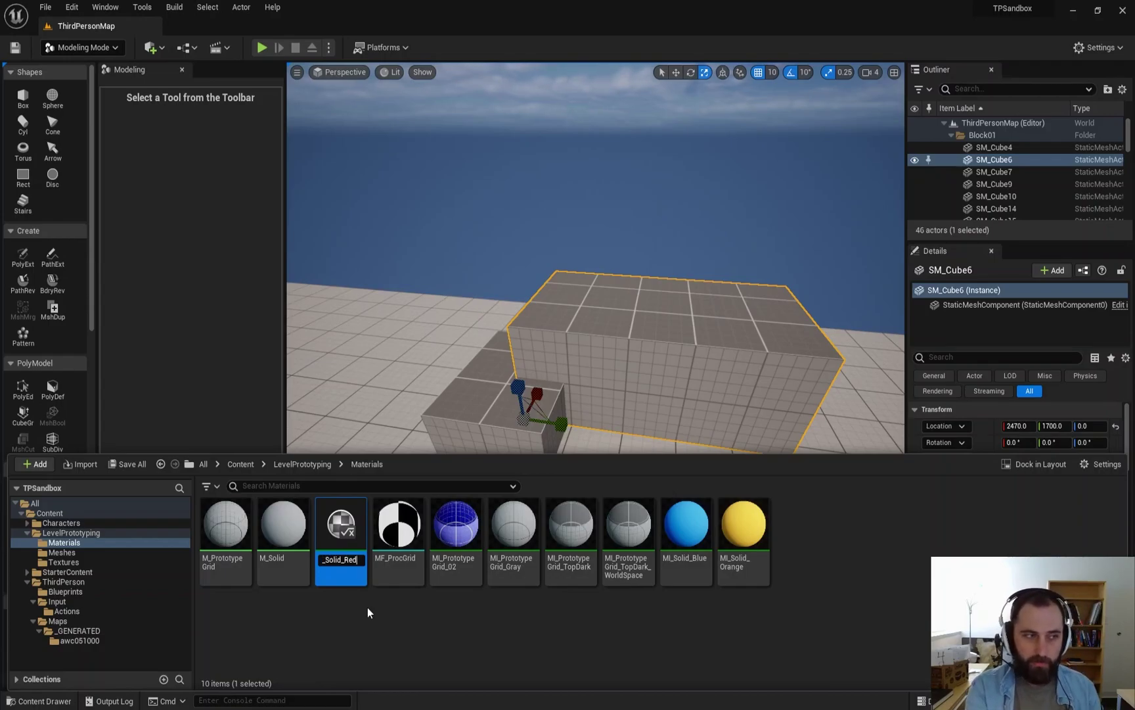
pyautogui.press('Return')
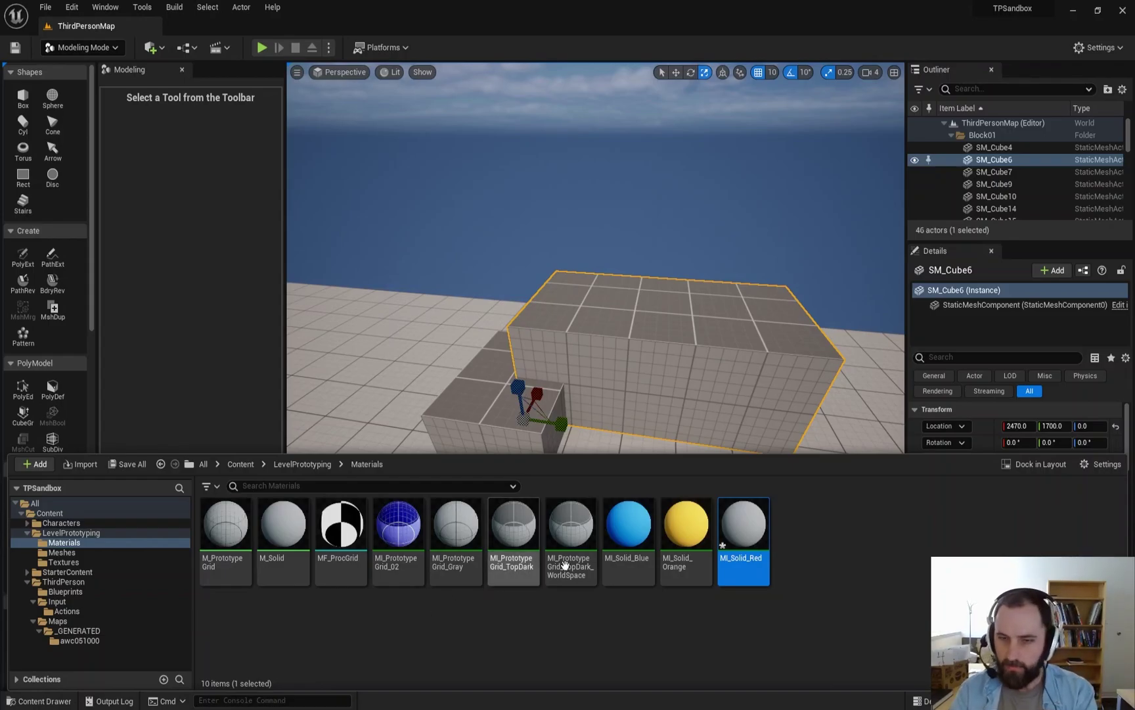
# Step: Override the Base Color of MI_Solid_Red with an orange-red of R 0.932292, G 0.071386, B 0.0 and close its editor
pyautogui.doubleClick(737, 559)
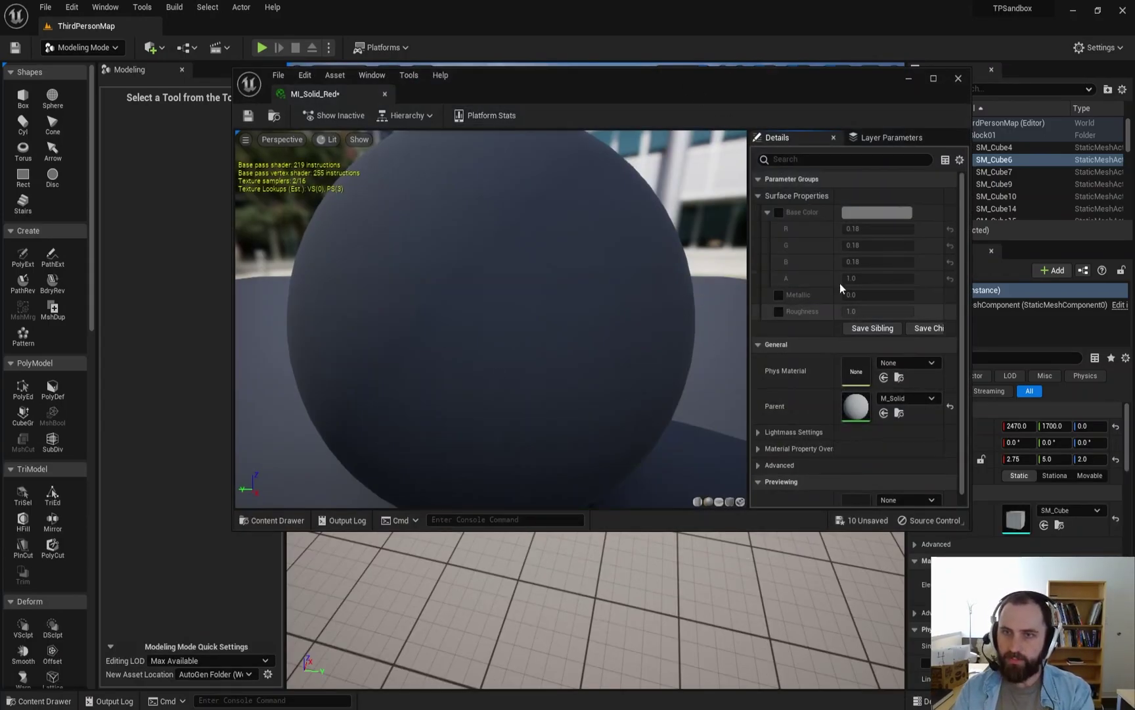
pyautogui.click(779, 212)
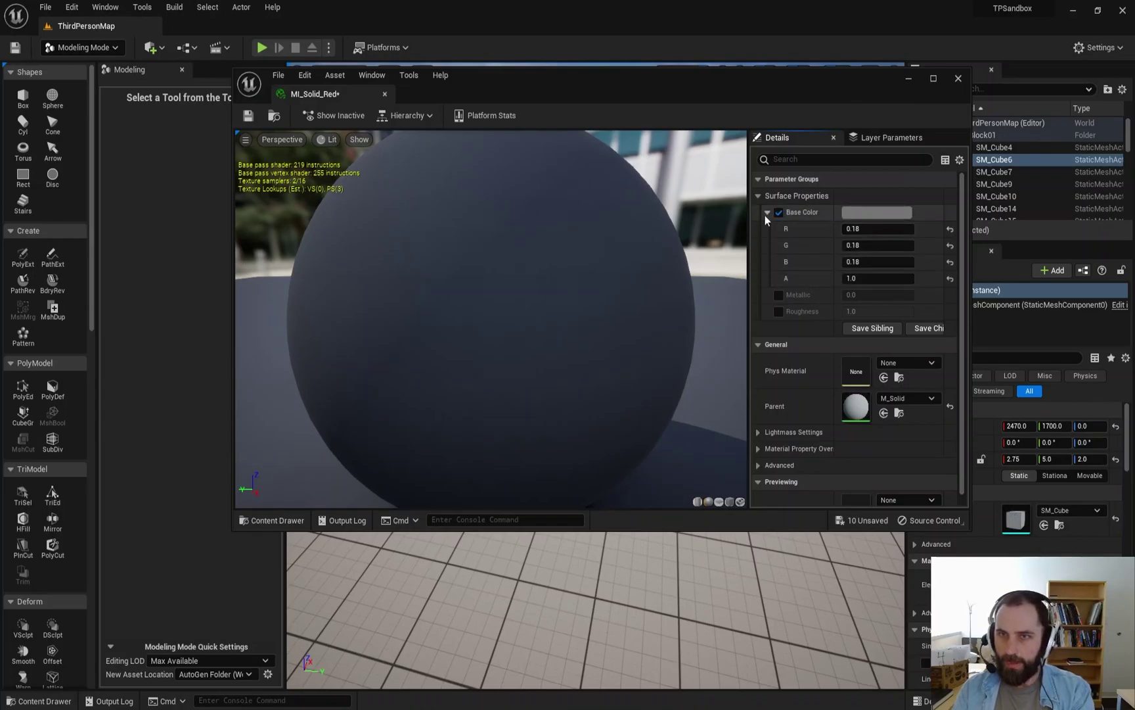
pyautogui.click(871, 210)
pyautogui.moveTo(970, 311); pyautogui.dragTo(1038, 265)
pyautogui.click(1037, 516)
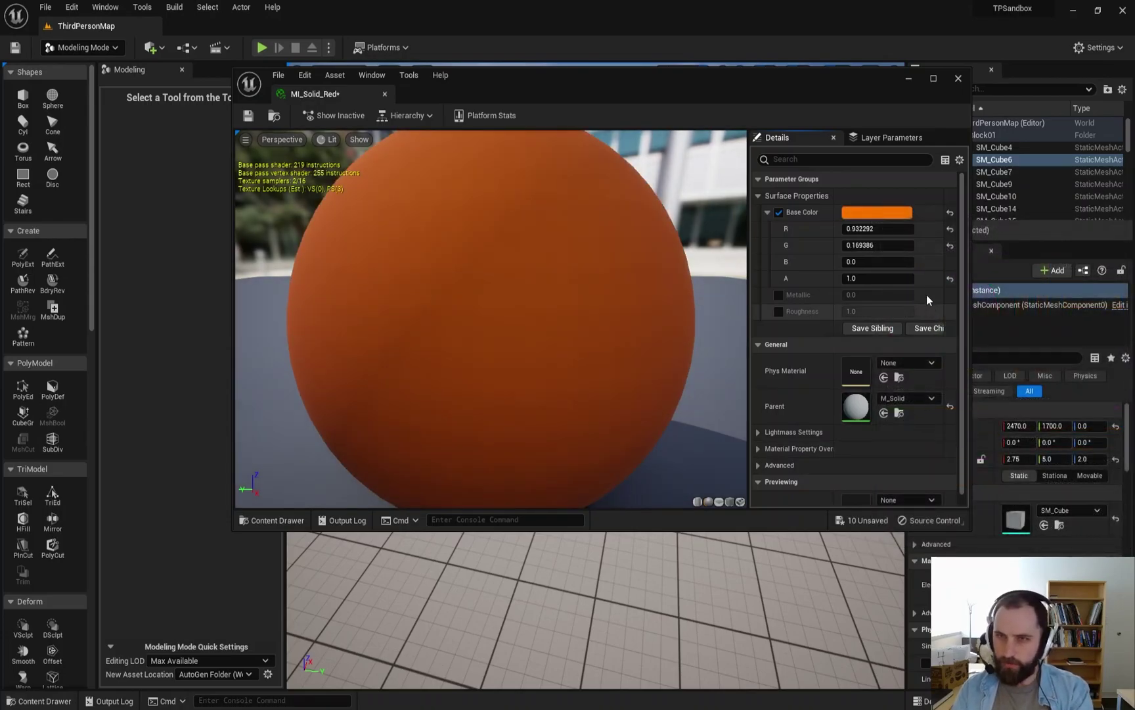
pyautogui.click(896, 215)
pyautogui.moveTo(763, 327); pyautogui.dragTo(765, 322)
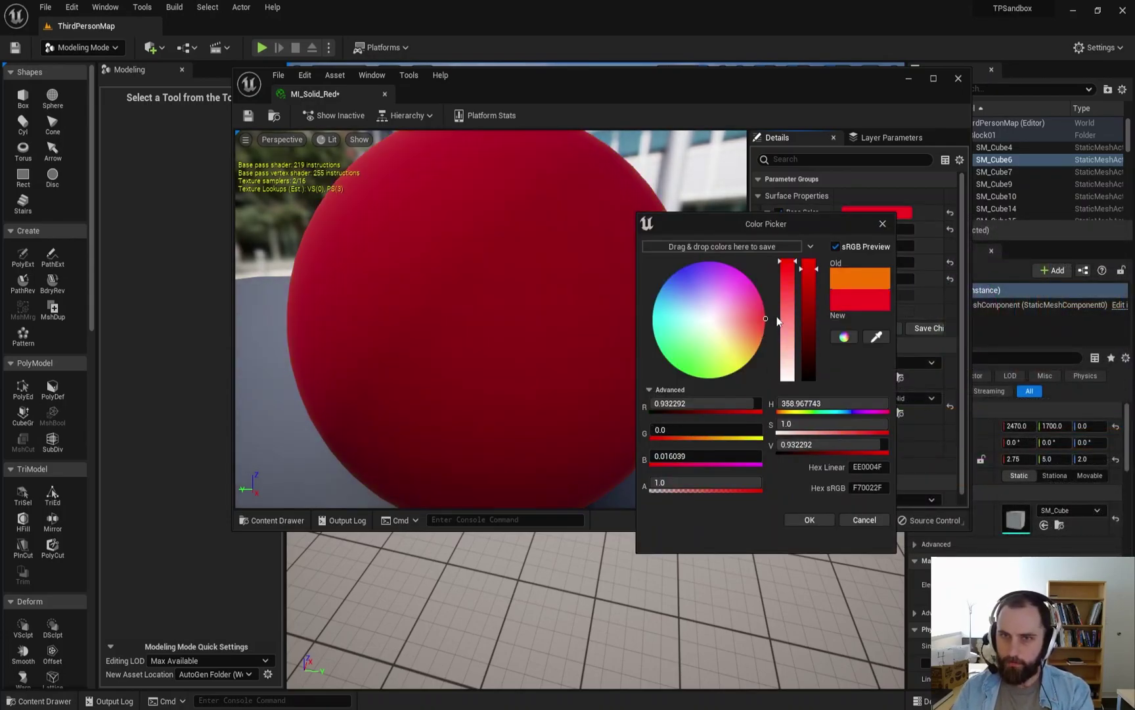
pyautogui.click(818, 523)
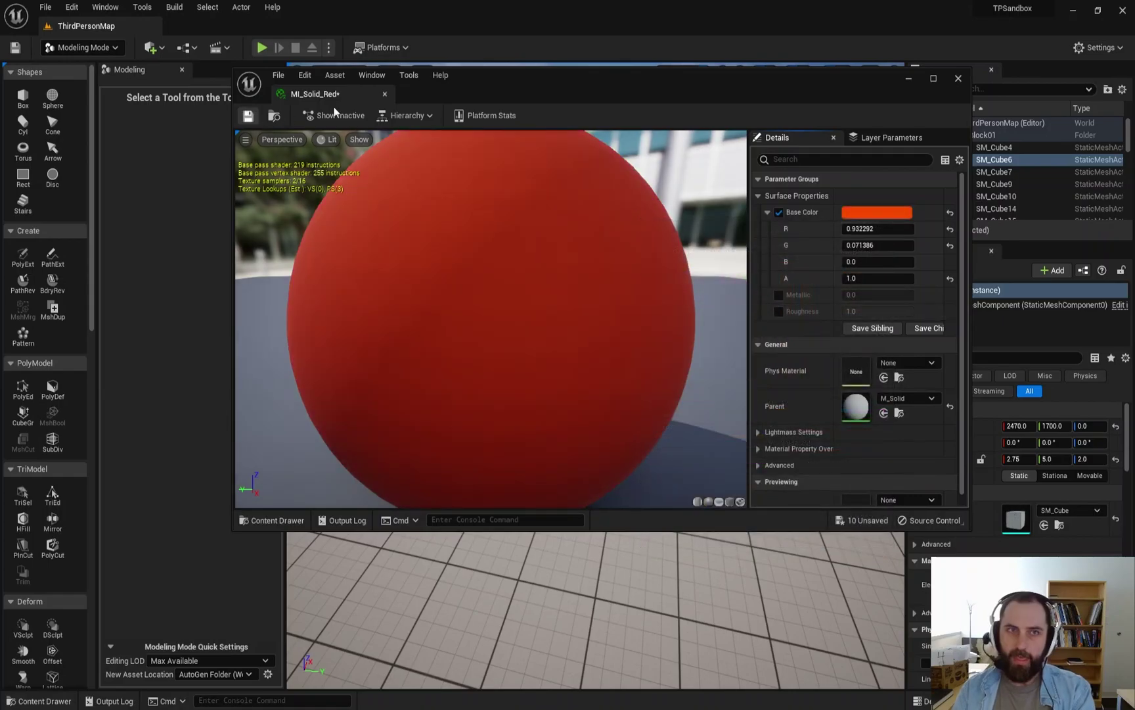
pyautogui.click(958, 78)
# Step: Duplicate the small block SM_Cube19 beside the long block, placing the copy along the Y axis at Y 1790
pyautogui.moveTo(669, 393); pyautogui.dragTo(669, 393, button='right')
pyautogui.moveTo(682, 436); pyautogui.dragTo(682, 436, button='right')
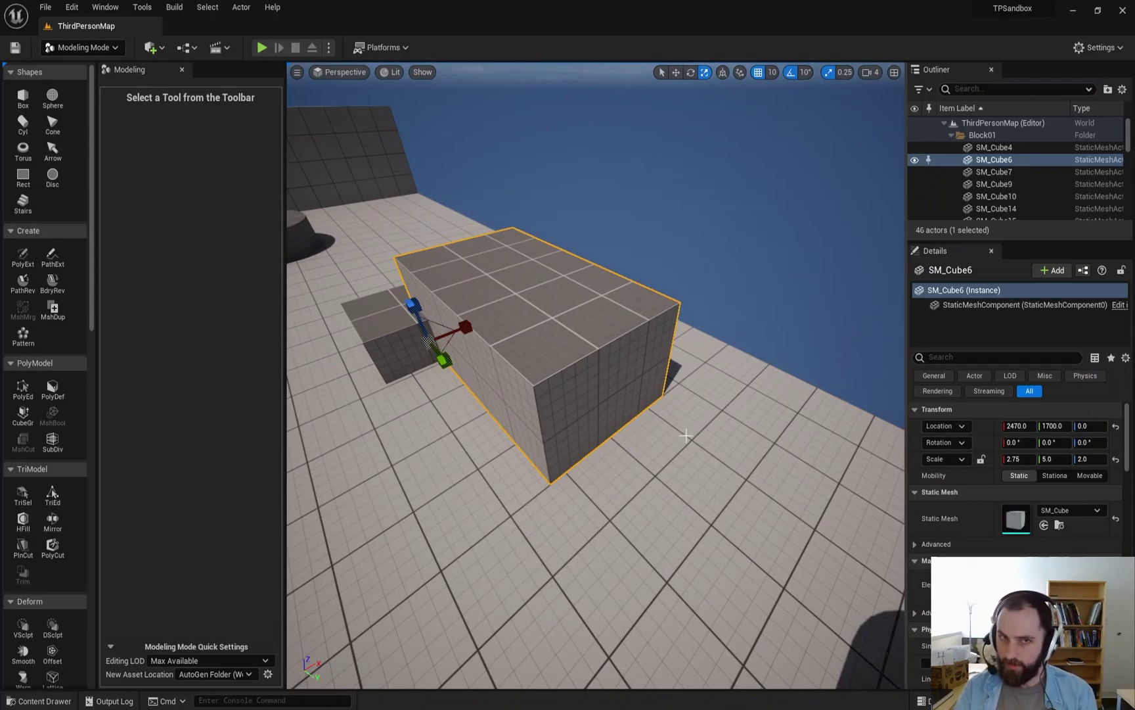
pyautogui.moveTo(581, 386); pyautogui.dragTo(581, 386, button='right')
pyautogui.click(526, 388)
pyautogui.press('w')
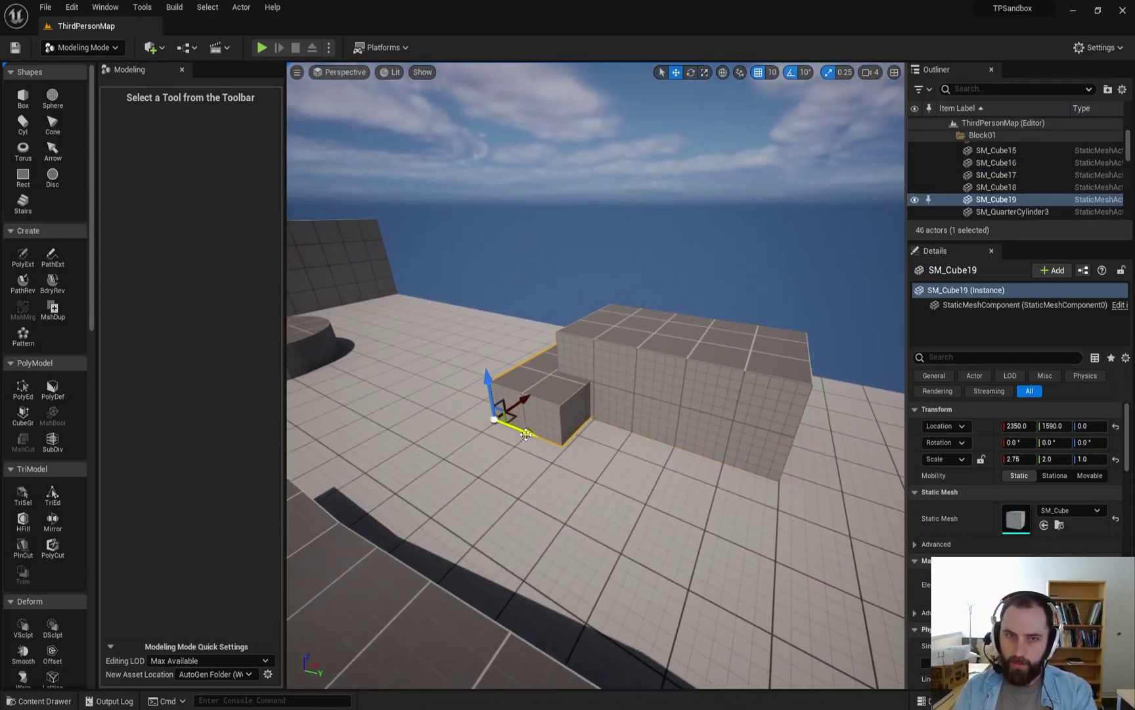
pyautogui.keyDown('alt'); pyautogui.moveTo(527, 431); pyautogui.dragTo(595, 459); pyautogui.keyUp('alt')
# Step: Reshape the copied block into a wide flat slab with scale 5.75, 6.25, 0.5 and move it to X 2470
pyautogui.moveTo(570, 413); pyautogui.dragTo(812, 548)
pyautogui.moveTo(611, 460); pyautogui.dragTo(478, 485, button='right')
pyautogui.press('d')
pyautogui.moveTo(516, 328); pyautogui.dragTo(675, 323)
pyautogui.press('w')
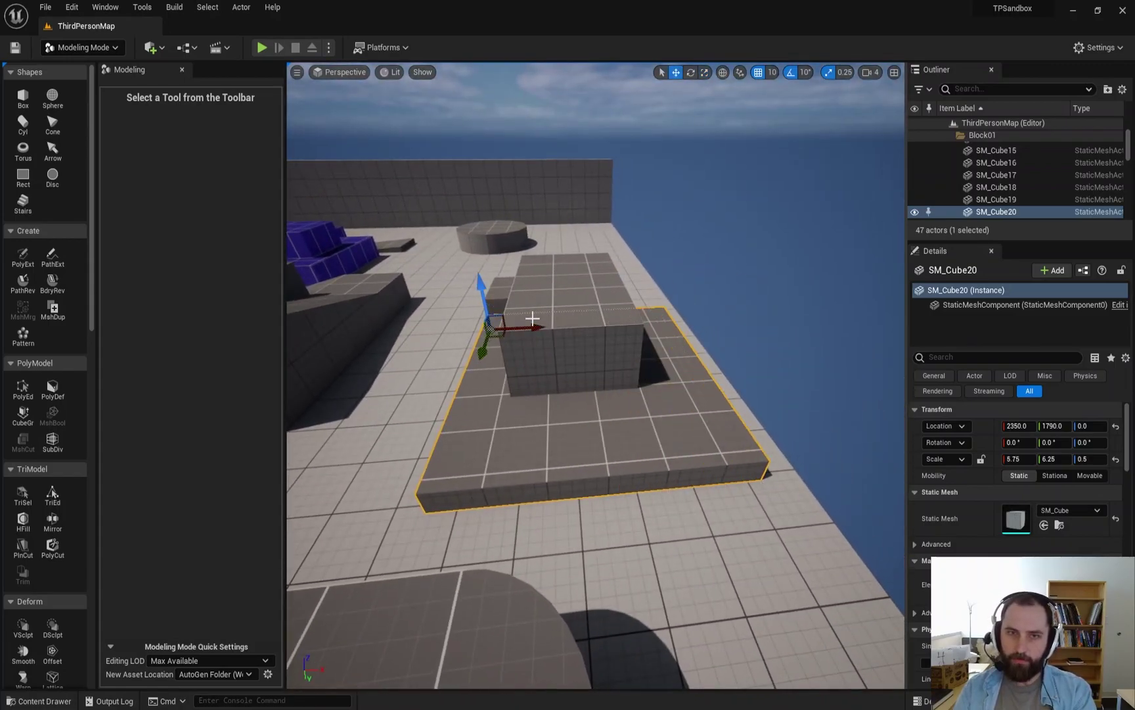
pyautogui.moveTo(534, 327); pyautogui.dragTo(572, 336)
pyautogui.moveTo(572, 337); pyautogui.dragTo(557, 327, button='right')
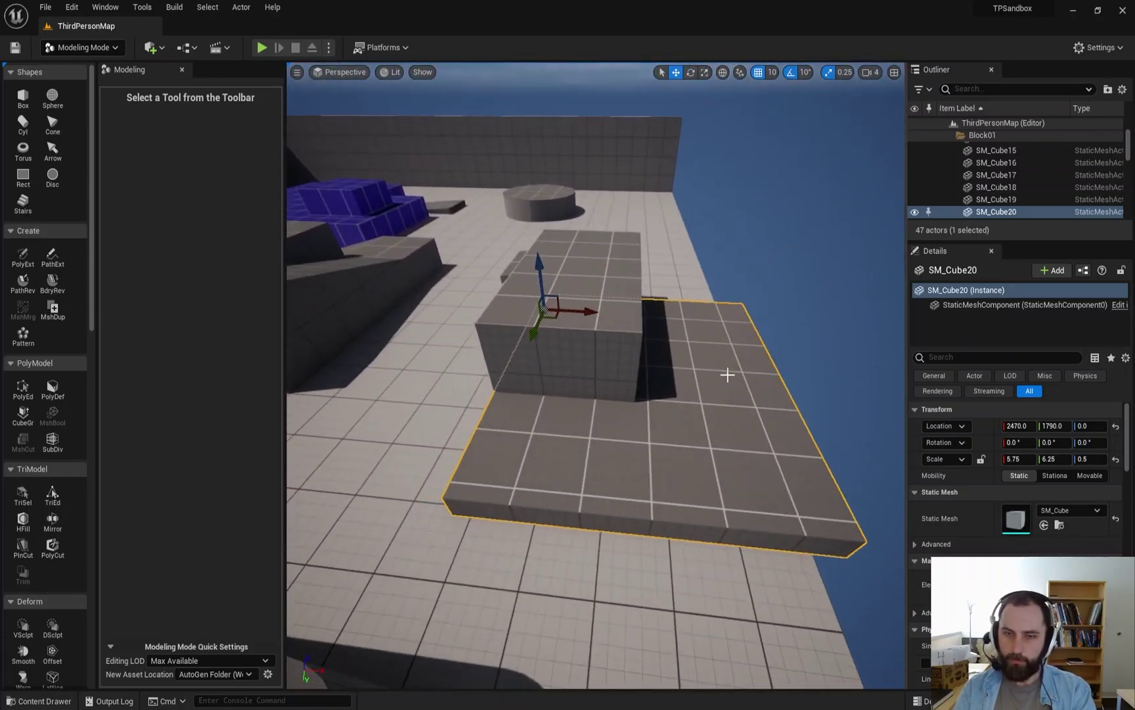
# Step: Apply the MI_Solid_Red material to the flat slab
pyautogui.hotkey('ctrl', 'space')
pyautogui.click(762, 547)
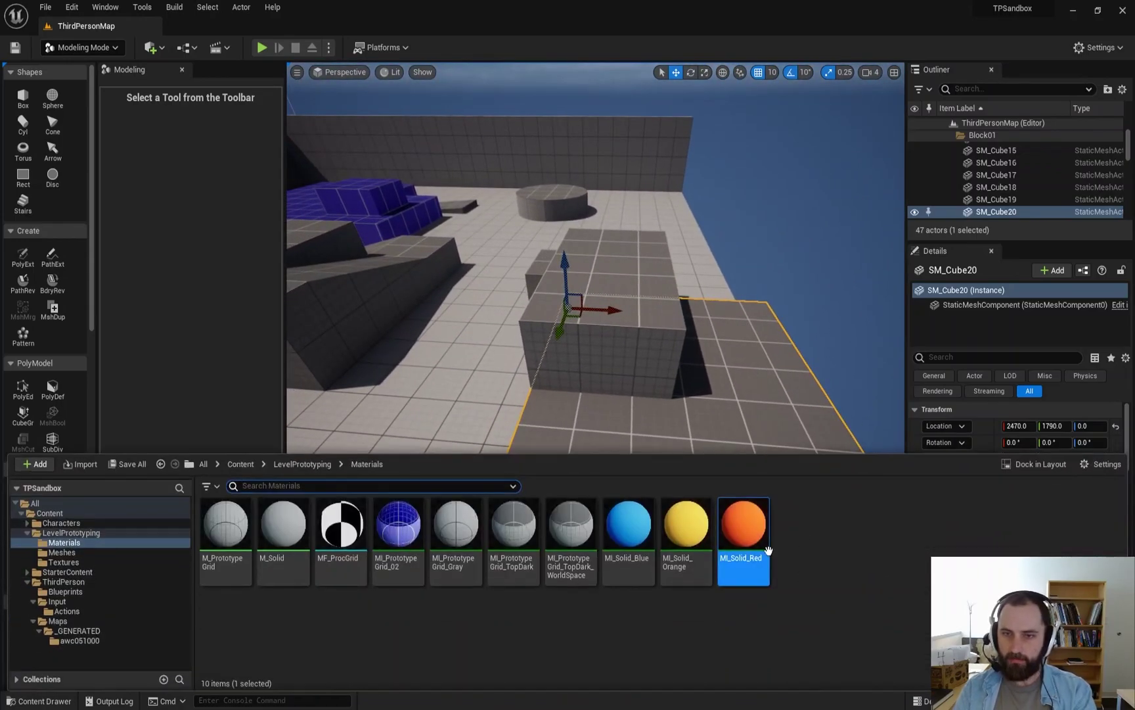
pyautogui.moveTo(766, 549); pyautogui.dragTo(737, 375)
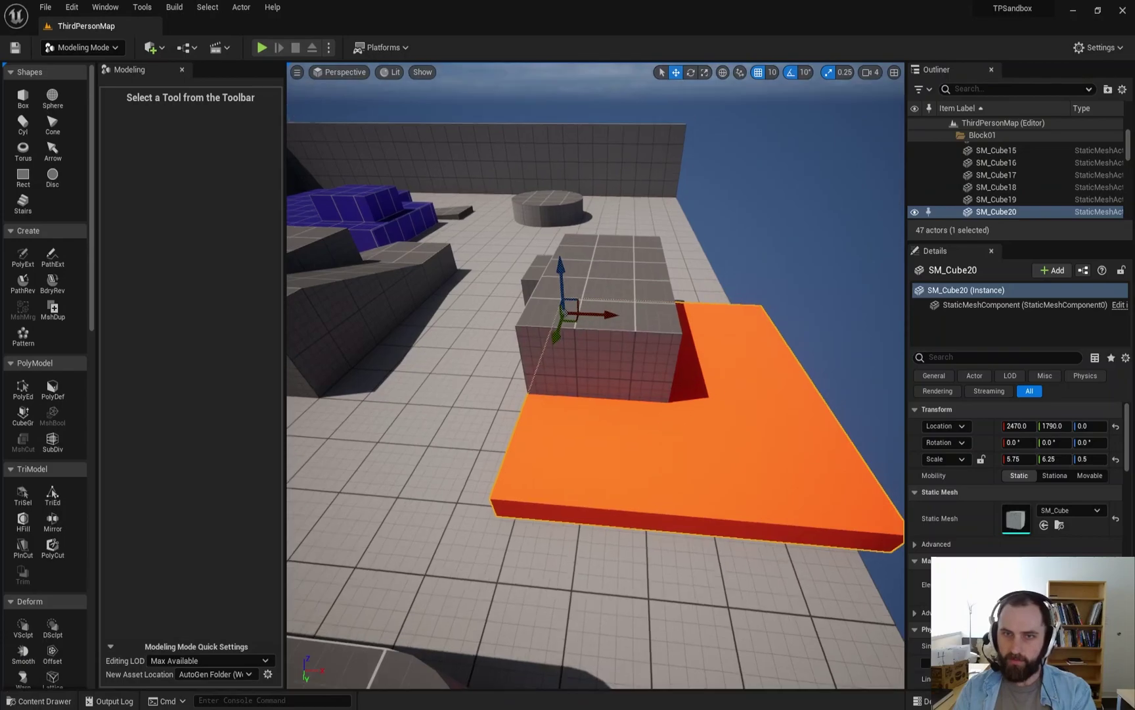
# Step: Shift the orange-red slab to X 2450 and view it with the grey blocks from a low angle
pyautogui.moveTo(738, 375); pyautogui.dragTo(799, 338, button='right')
pyautogui.moveTo(588, 335); pyautogui.dragTo(588, 365, button='right')
pyautogui.moveTo(519, 422); pyautogui.dragTo(514, 439)
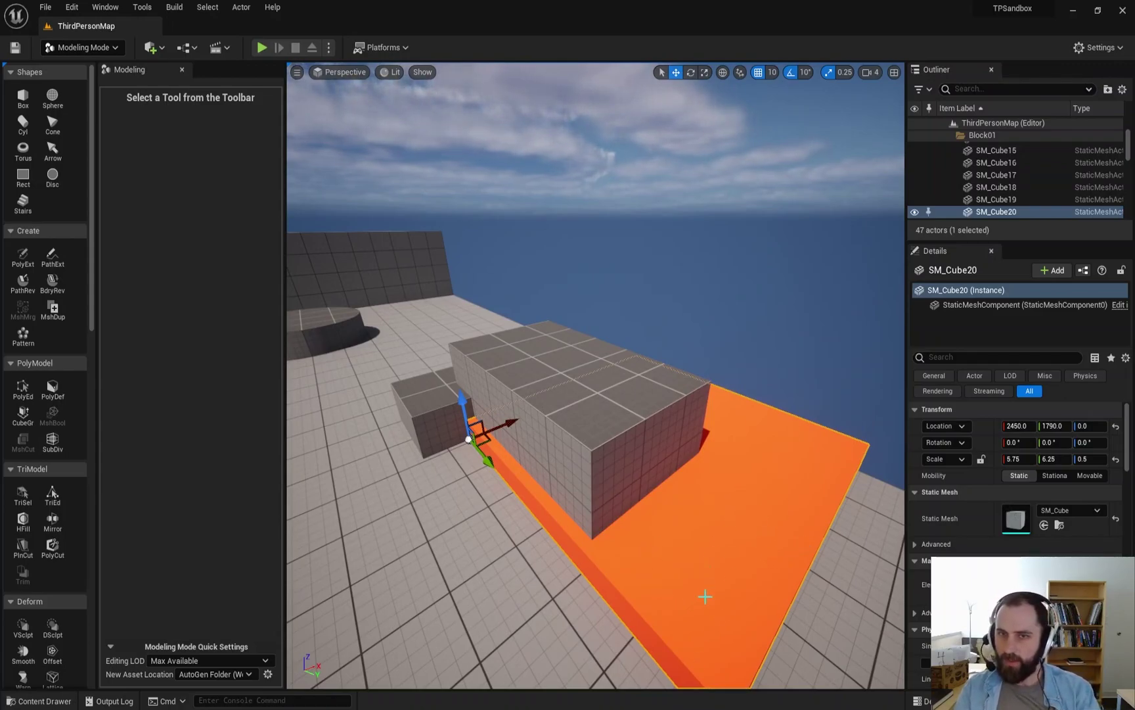
pyautogui.moveTo(624, 512); pyautogui.dragTo(546, 431, button='right')
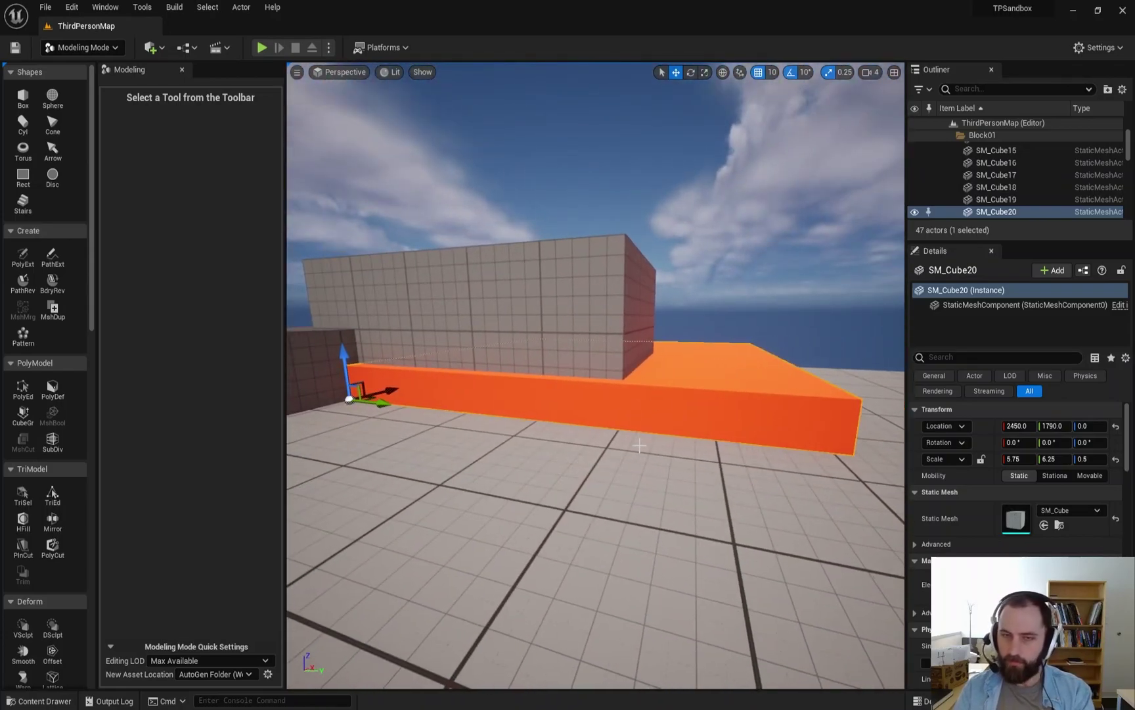
# Step: Create a material instance from M_PrototypeGrid and name it MI_Grid_LavaWorldSpace
pyautogui.hotkey('ctrl', 'space')
pyautogui.click(224, 549)
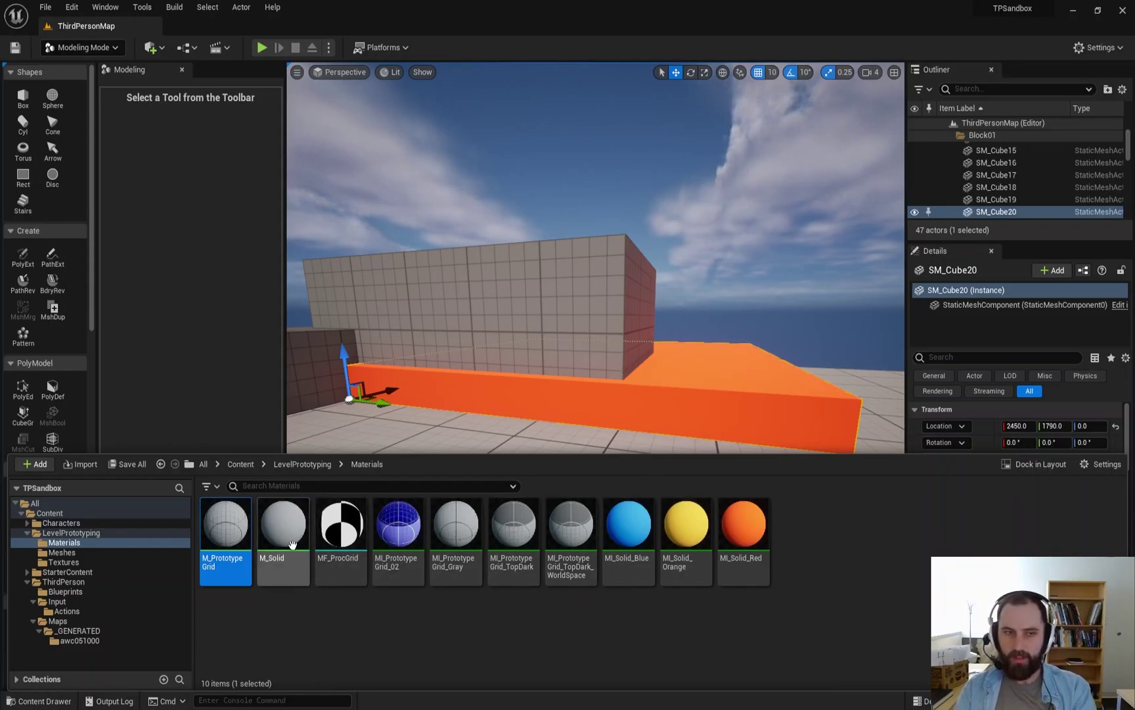
pyautogui.rightClick(218, 572)
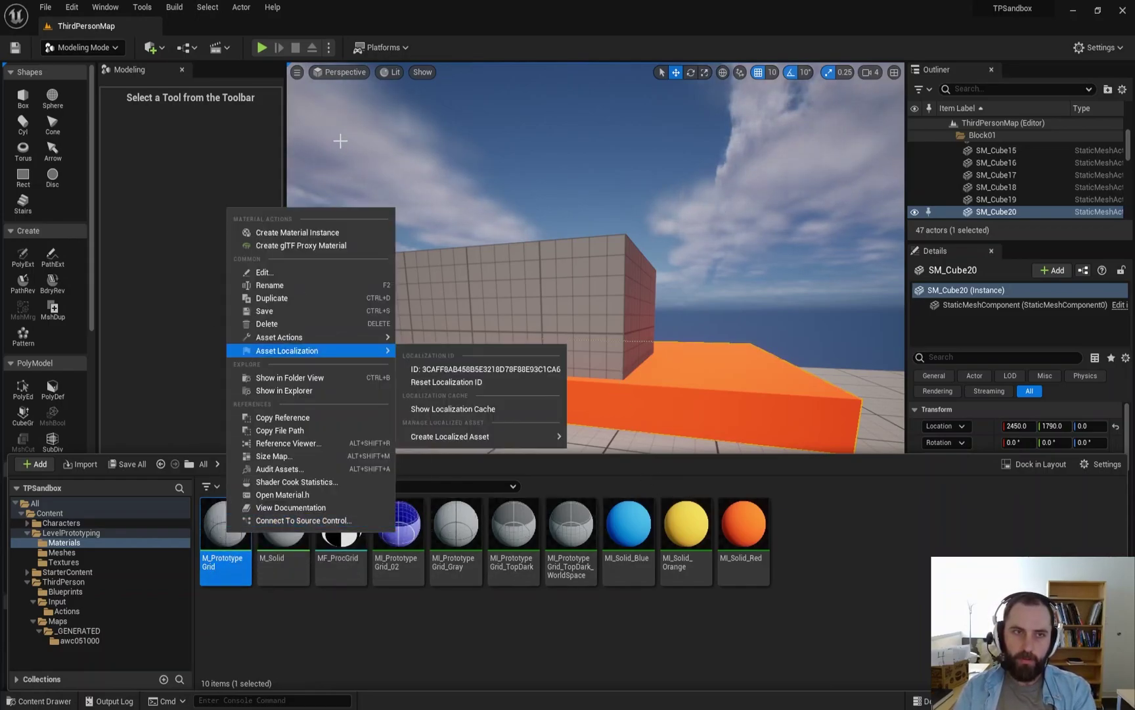
pyautogui.click(325, 232)
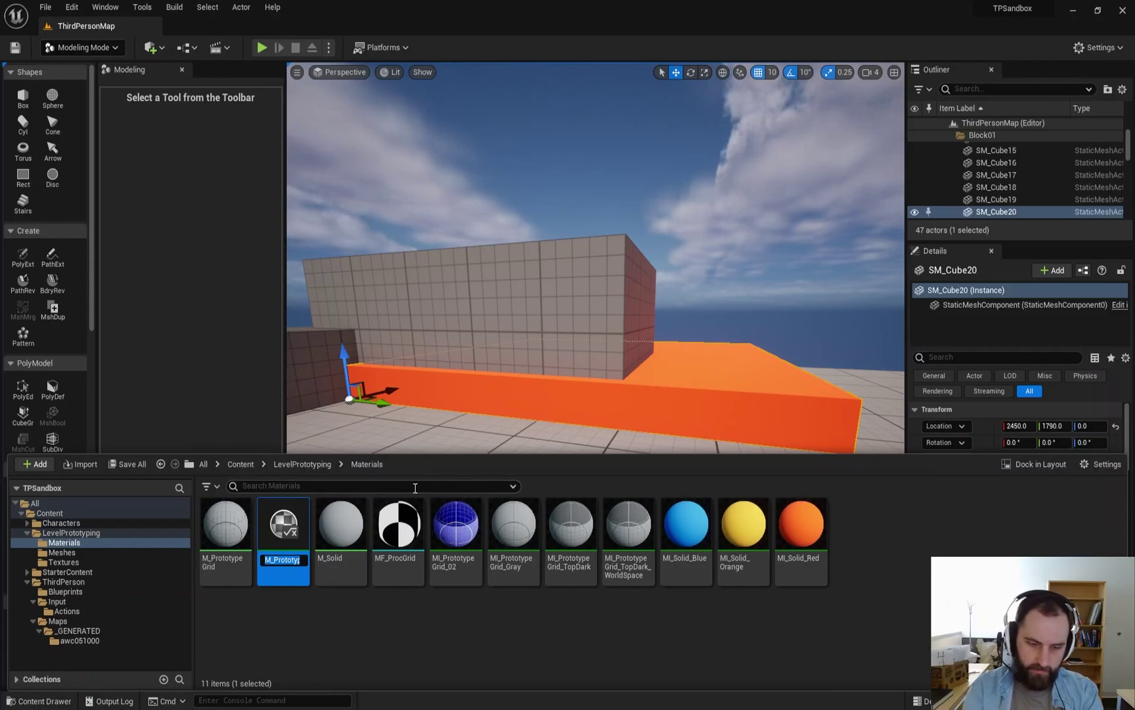
pyautogui.write('MI_Grid')
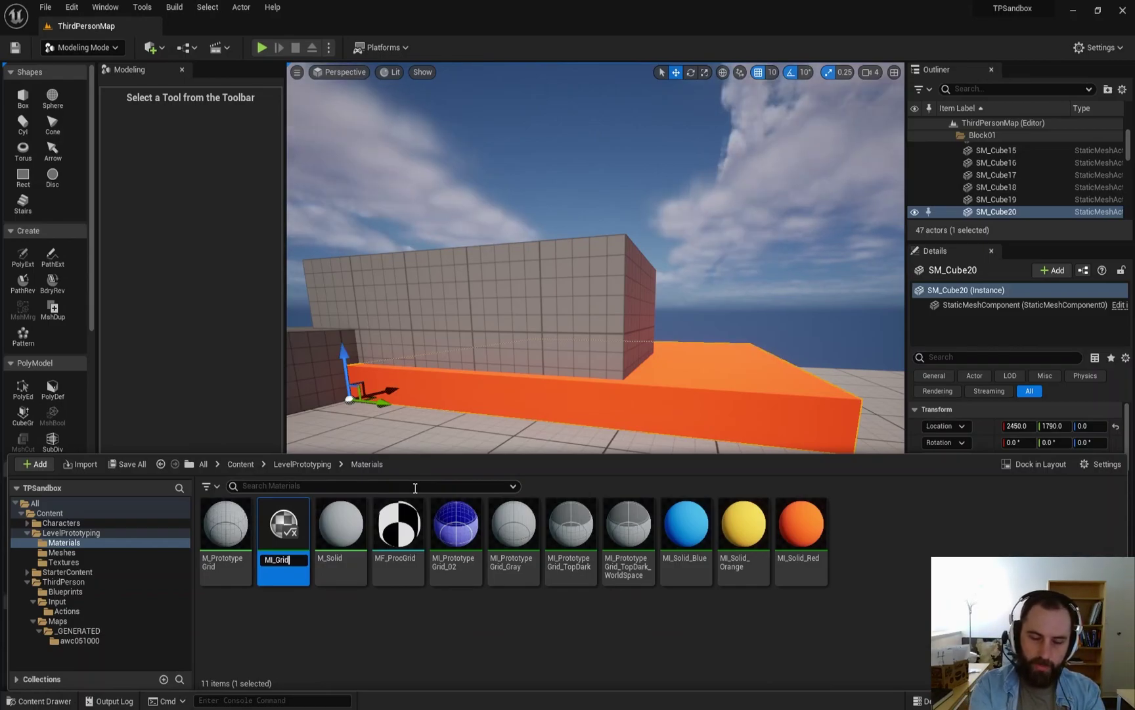
pyautogui.write('avaWorld')
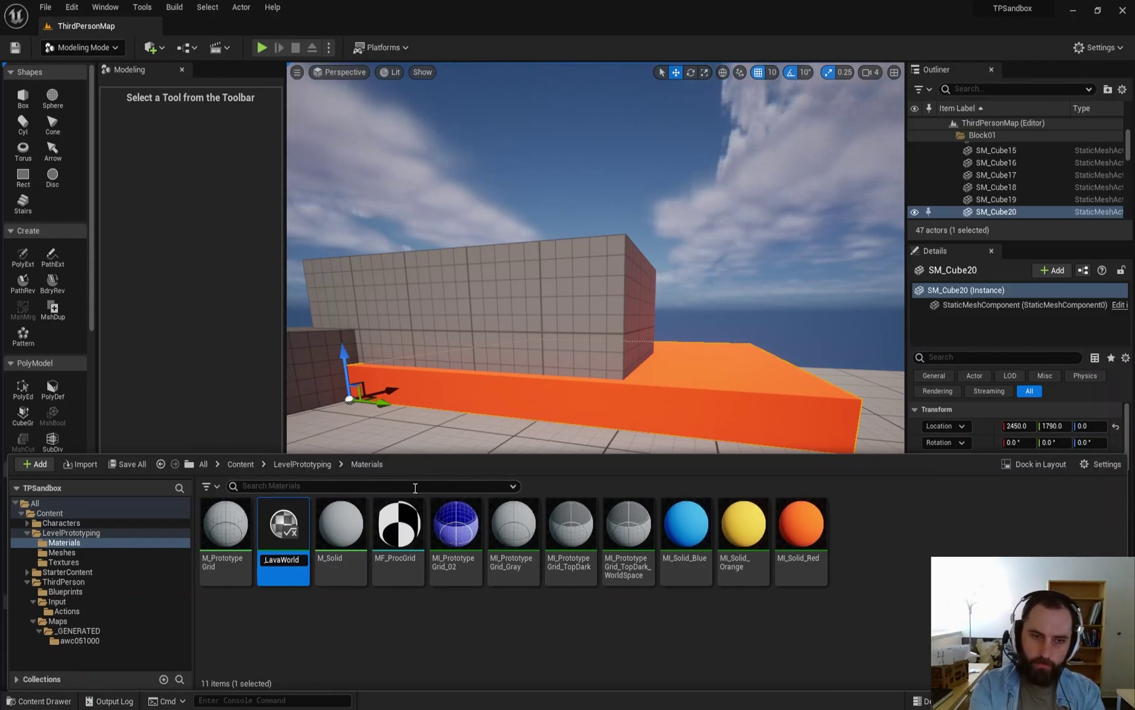
pyautogui.press('Return')
# Step: Rename the new grid material instance to MI_Grid_RedWorldSpace
pyautogui.click(409, 560)
pyautogui.moveTo(407, 560); pyautogui.dragTo(423, 560)
pyautogui.write('Red')
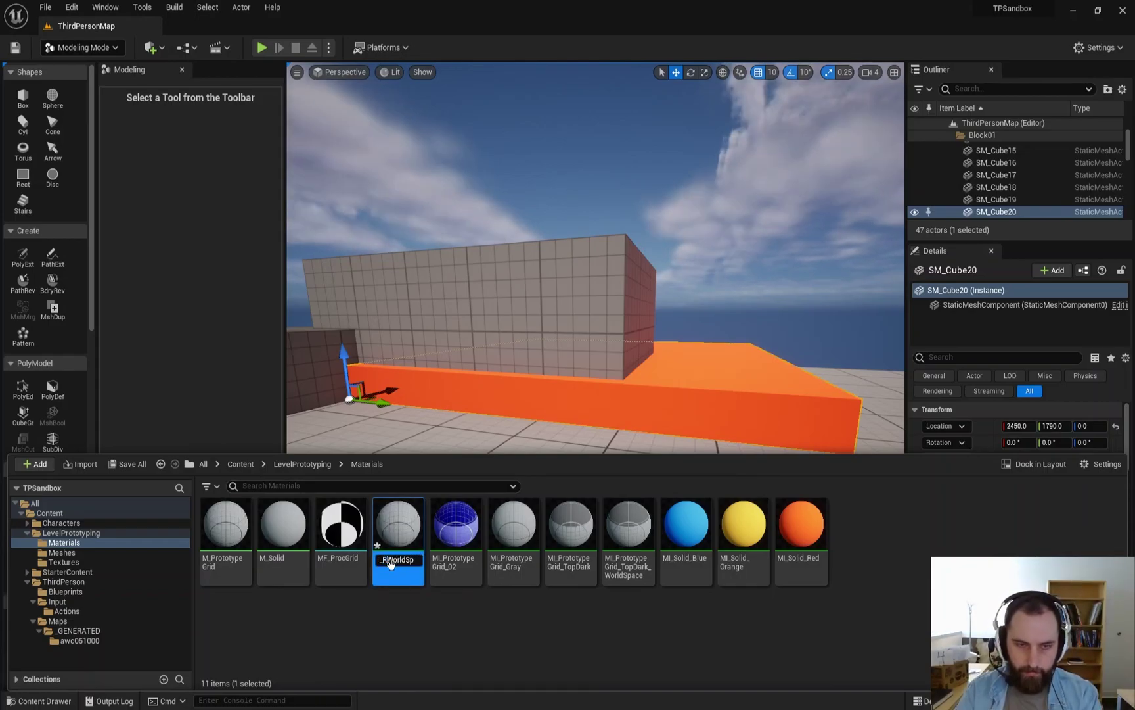
pyautogui.press('Return')
# Step: Open MI_Grid_RedWorldSpace and override its SurfaceColor with a fully saturated, bright orange-red
pyautogui.doubleClick(384, 565)
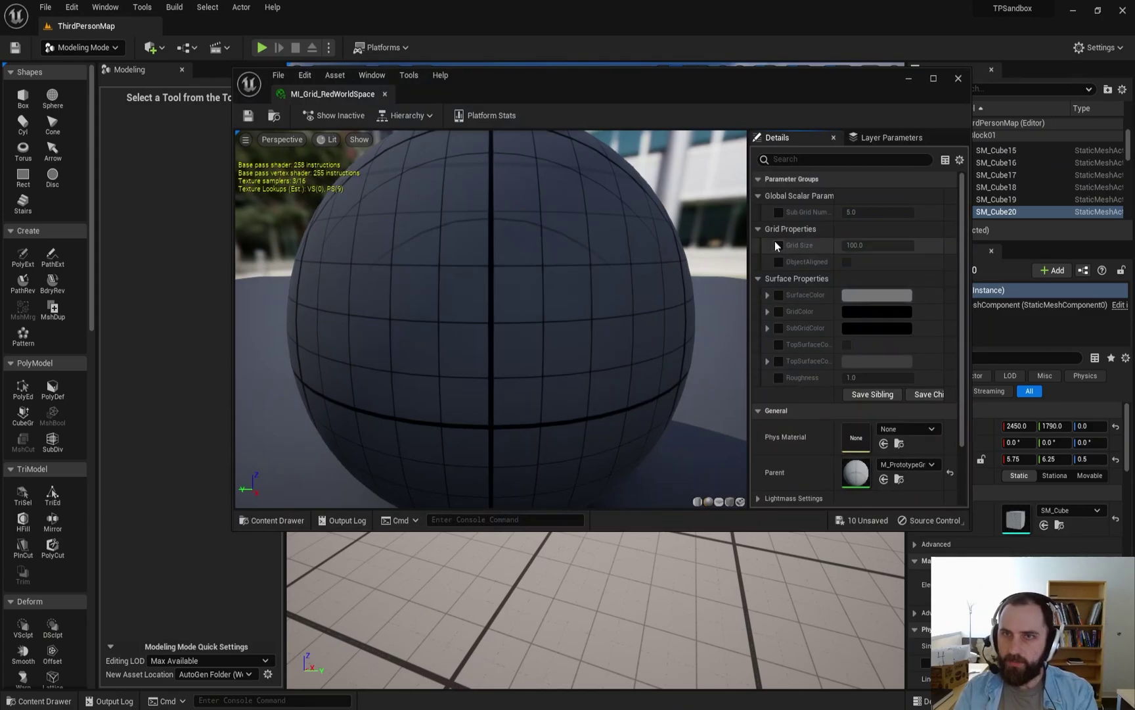
pyautogui.click(778, 294)
pyautogui.click(866, 294)
pyautogui.moveTo(770, 394); pyautogui.dragTo(771, 322)
pyautogui.moveTo(741, 406); pyautogui.dragTo(749, 407)
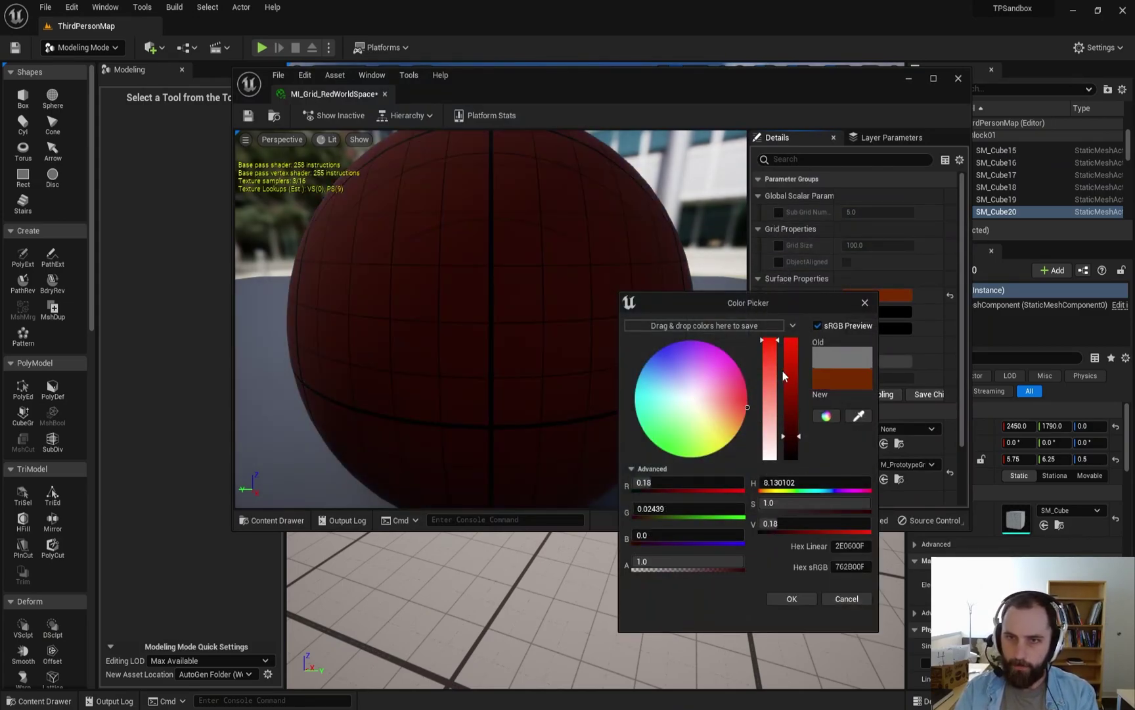
pyautogui.moveTo(790, 372); pyautogui.dragTo(781, 240)
pyautogui.click(793, 598)
# Step: Override GridColor with a pale yellow of about R 1.0, G 0.973, B 0.694, and save and close the material instance
pyautogui.click(779, 311)
pyautogui.click(864, 313)
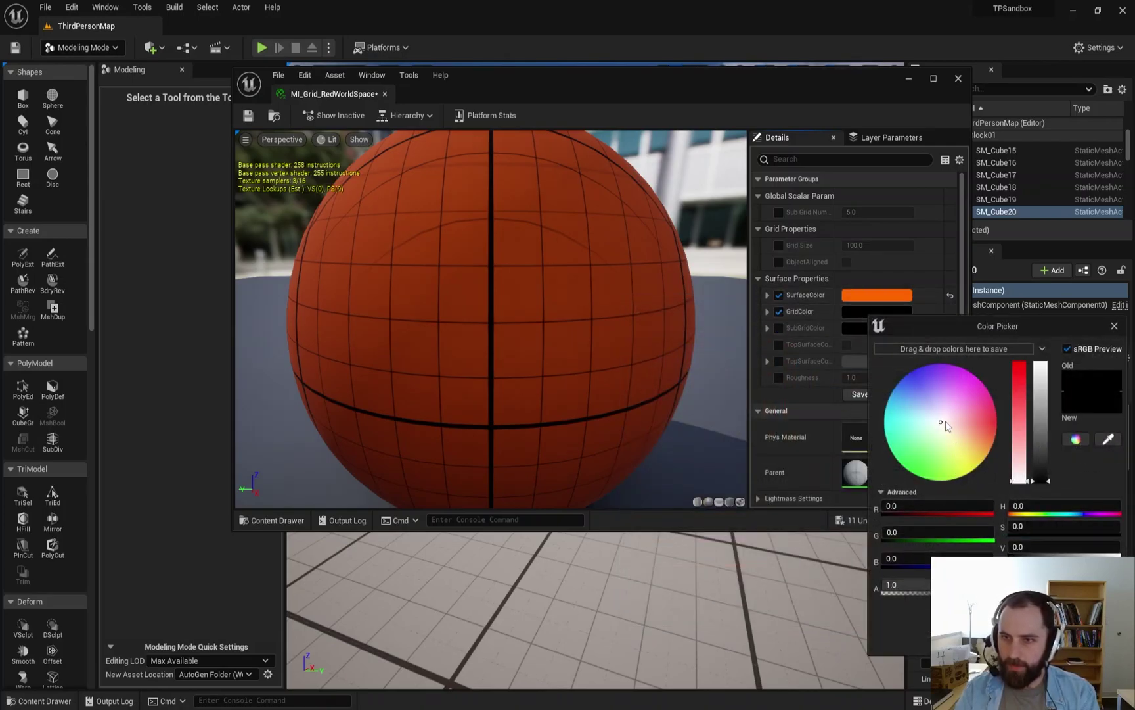
pyautogui.click(951, 437)
pyautogui.moveTo(1045, 400); pyautogui.dragTo(1003, 213)
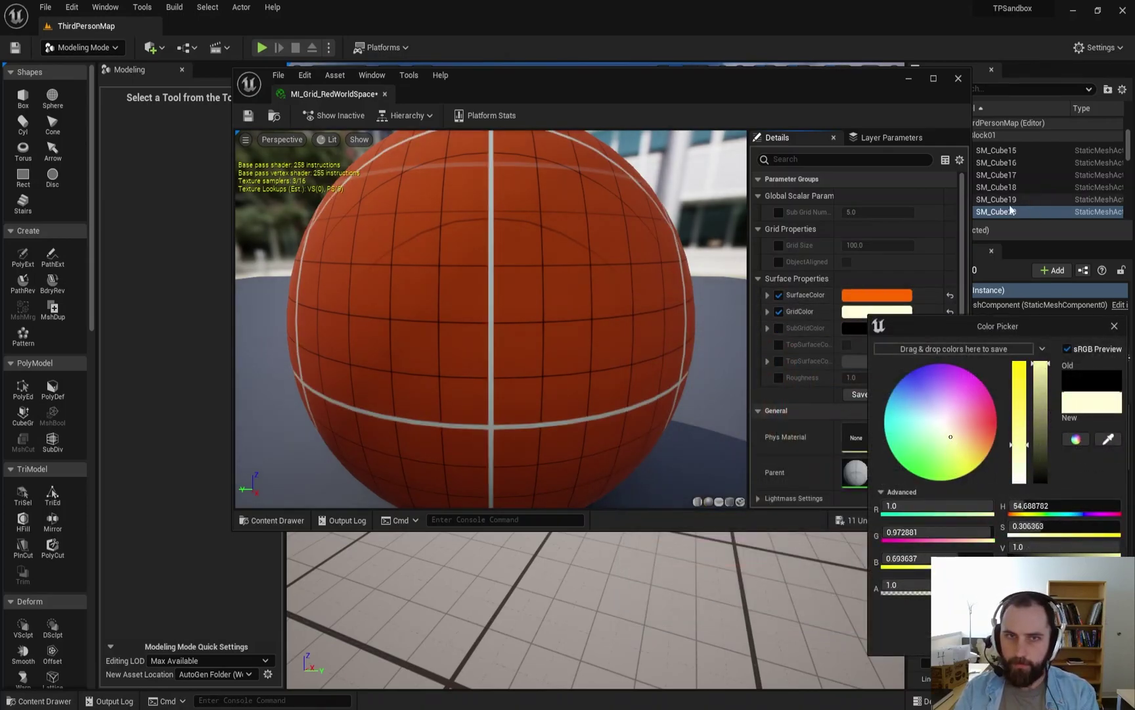
pyautogui.click(1045, 639)
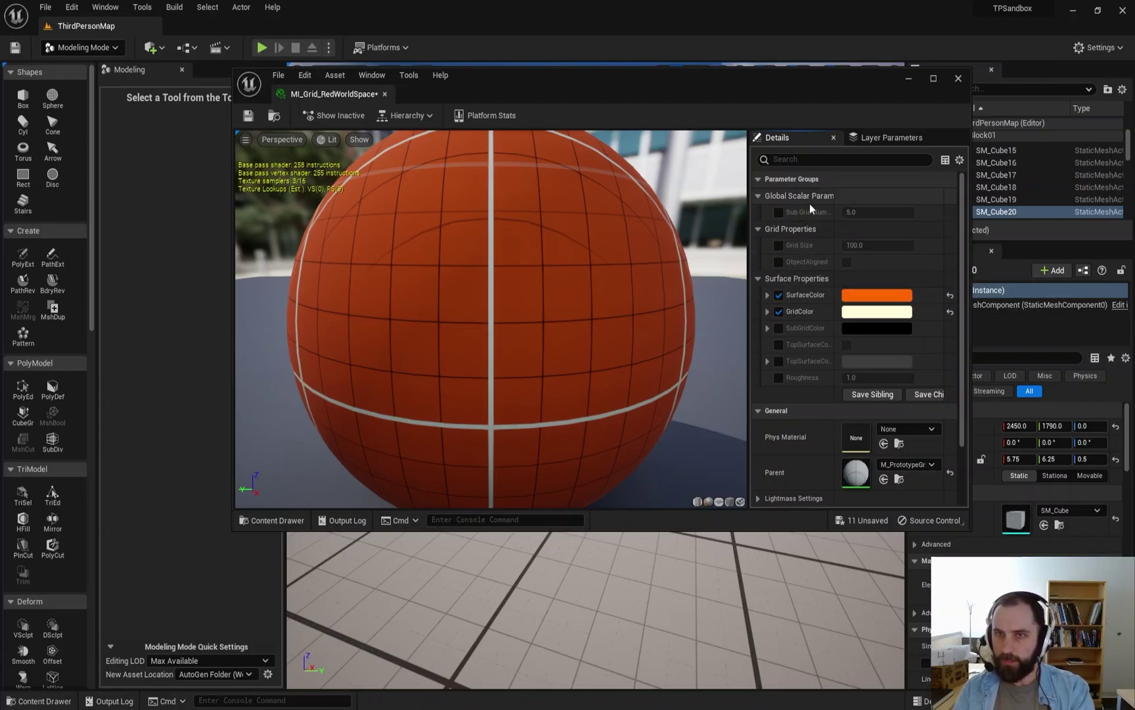
pyautogui.click(248, 116)
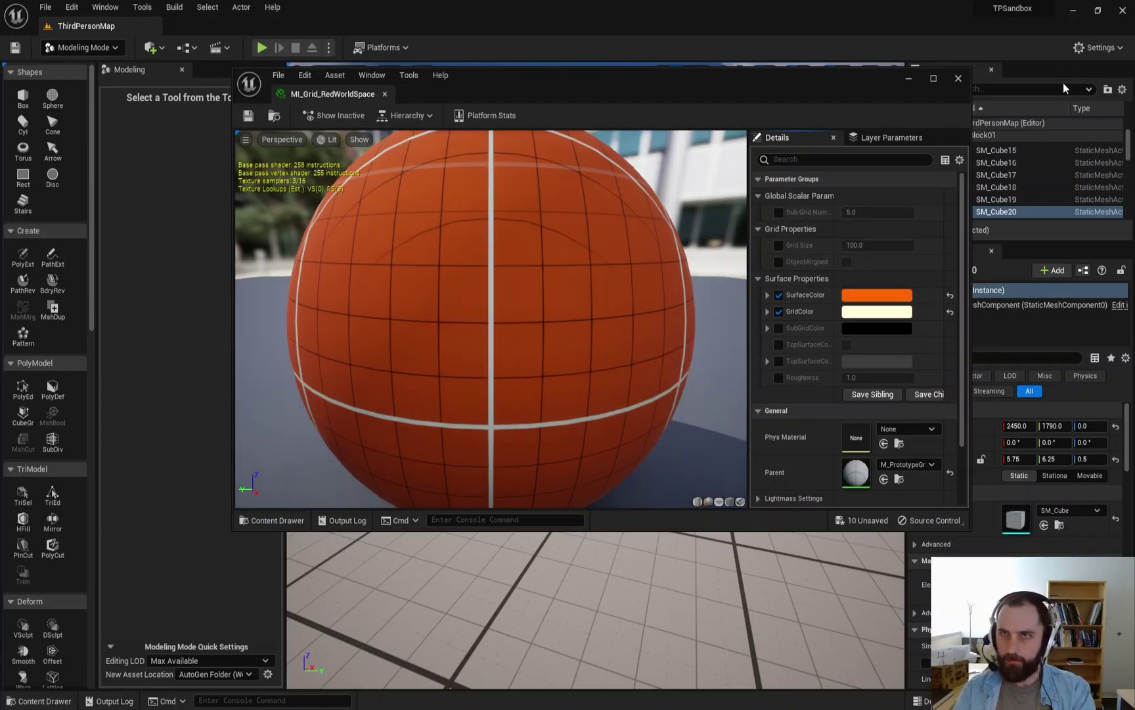
pyautogui.click(958, 79)
# Step: Apply MI_Grid_RedWorldSpace to the flat slab and shift the slab along the X axis to X 2470
pyautogui.hotkey('ctrl', 'space')
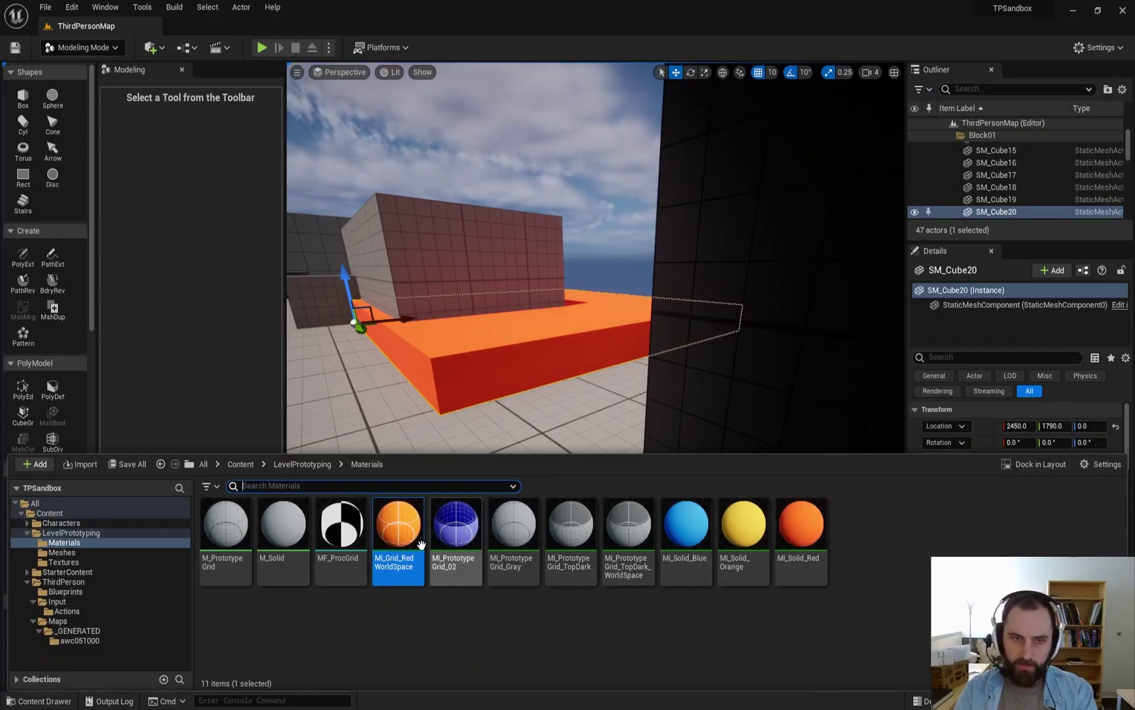
pyautogui.moveTo(399, 526); pyautogui.dragTo(463, 351)
pyautogui.moveTo(463, 351); pyautogui.dragTo(535, 385, button='right')
pyautogui.moveTo(508, 351); pyautogui.dragTo(529, 352)
# Step: Select the orange slab and move it along the X axis to X 2410 so it extends beyond the grey block
pyautogui.moveTo(566, 369)
pyautogui.mouseDown(button='right')
pyautogui.moveTo(601, 345)
pyautogui.moveTo(567, 370)
pyautogui.mouseUp(button='right')
pyautogui.click(566, 370)
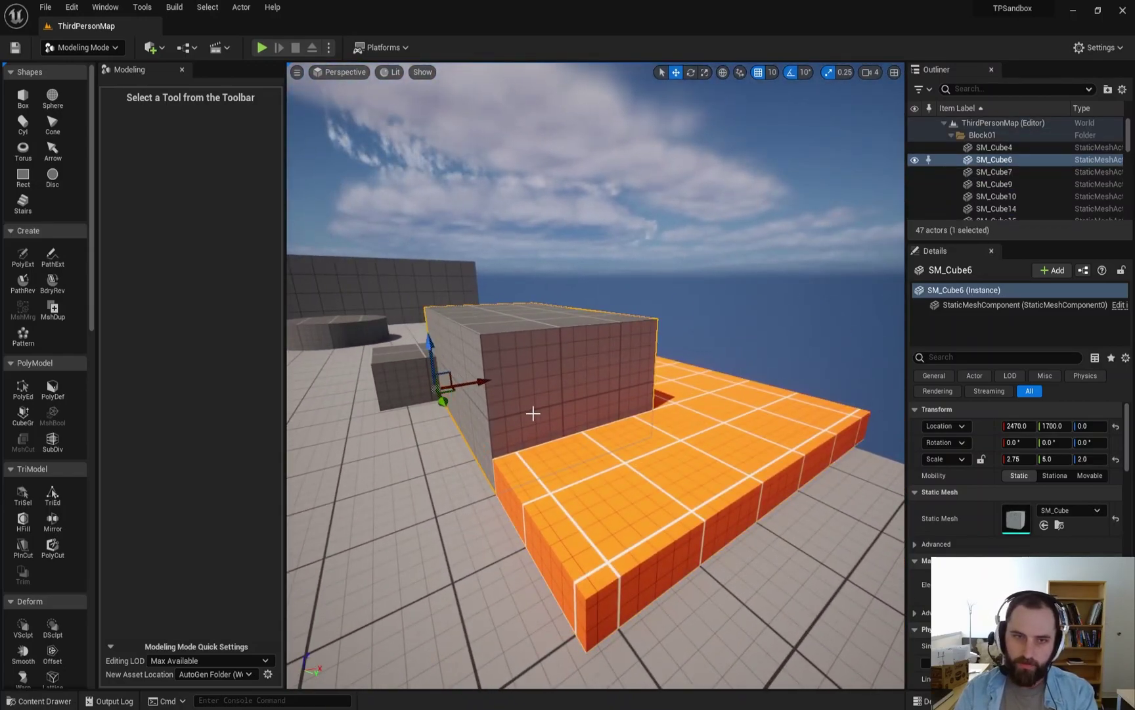
pyautogui.click(569, 498)
pyautogui.hotkey('ctrl', 'space')
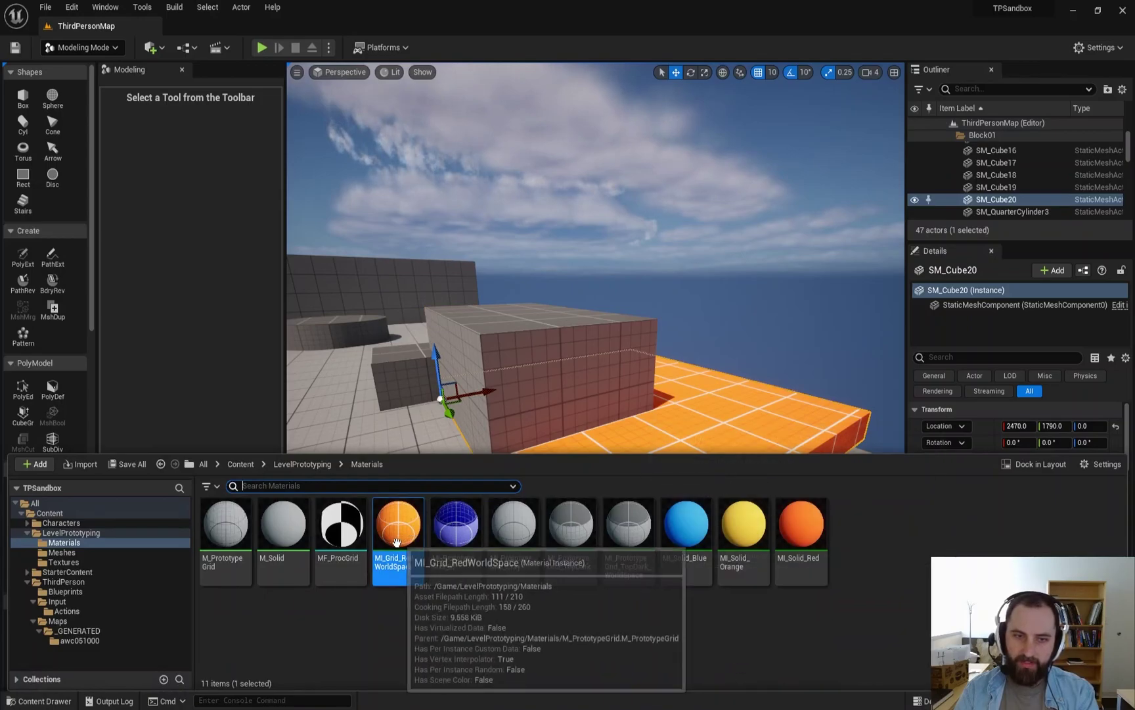
pyautogui.moveTo(566, 408); pyautogui.dragTo(532, 447, button='right')
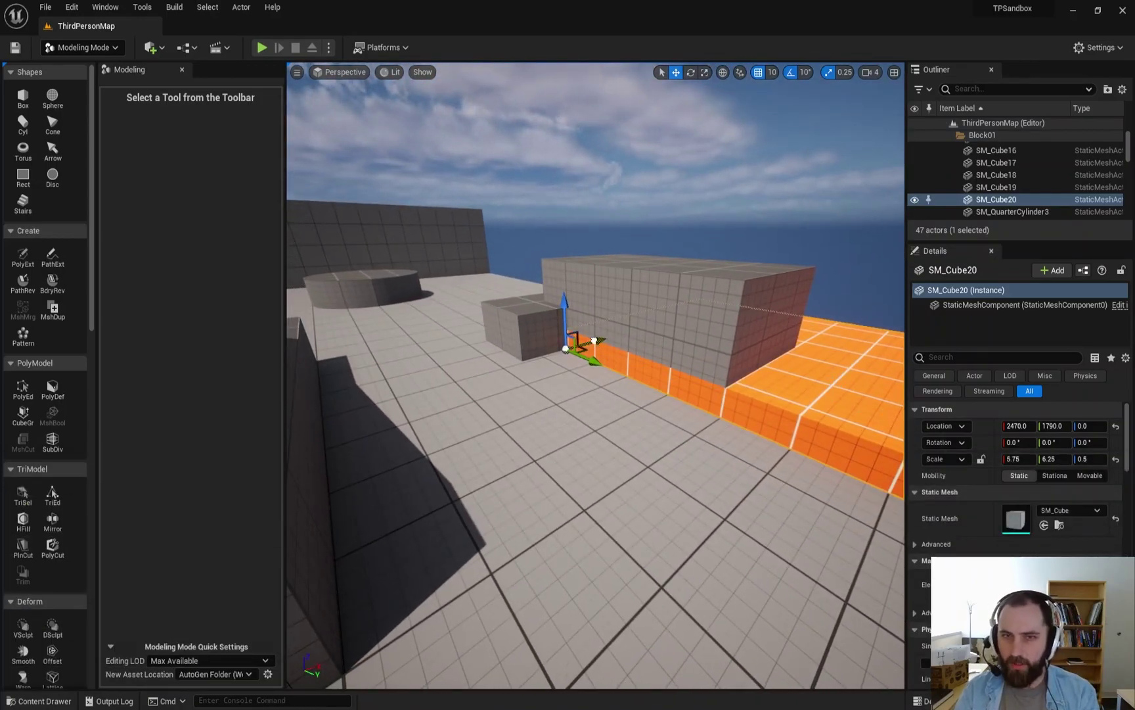
pyautogui.moveTo(593, 340); pyautogui.dragTo(619, 367)
# Step: Examine the orange grid slab around the grey block from several angles, checking the grid lines on both
pyautogui.moveTo(619, 367); pyautogui.dragTo(575, 410, button='right')
pyautogui.moveTo(654, 469); pyautogui.dragTo(612, 469, button='right')
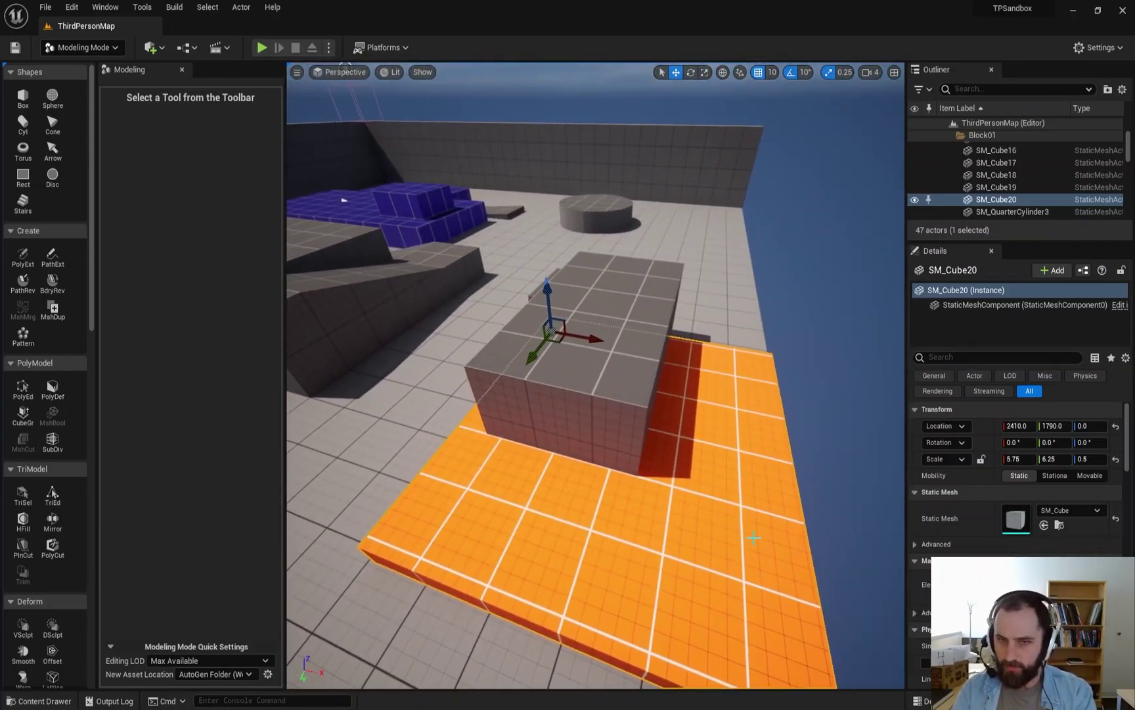
pyautogui.moveTo(752, 538); pyautogui.dragTo(775, 529, button='right')
pyautogui.moveTo(572, 358); pyautogui.dragTo(669, 603, button='right')
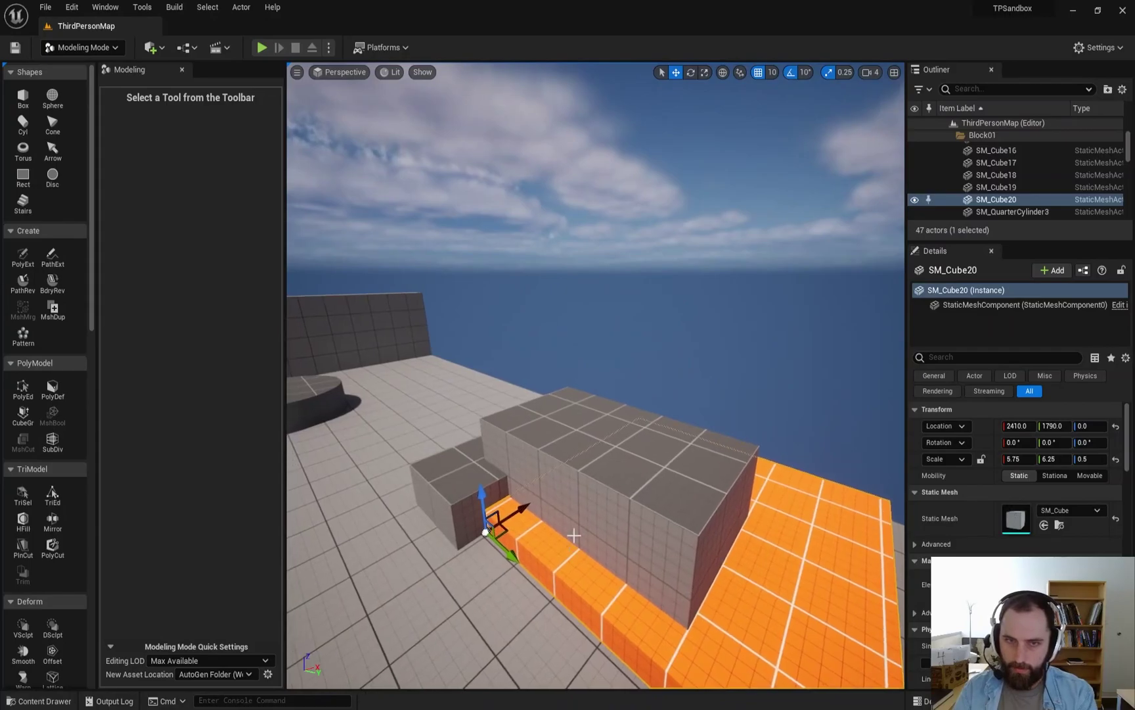
pyautogui.click(636, 482)
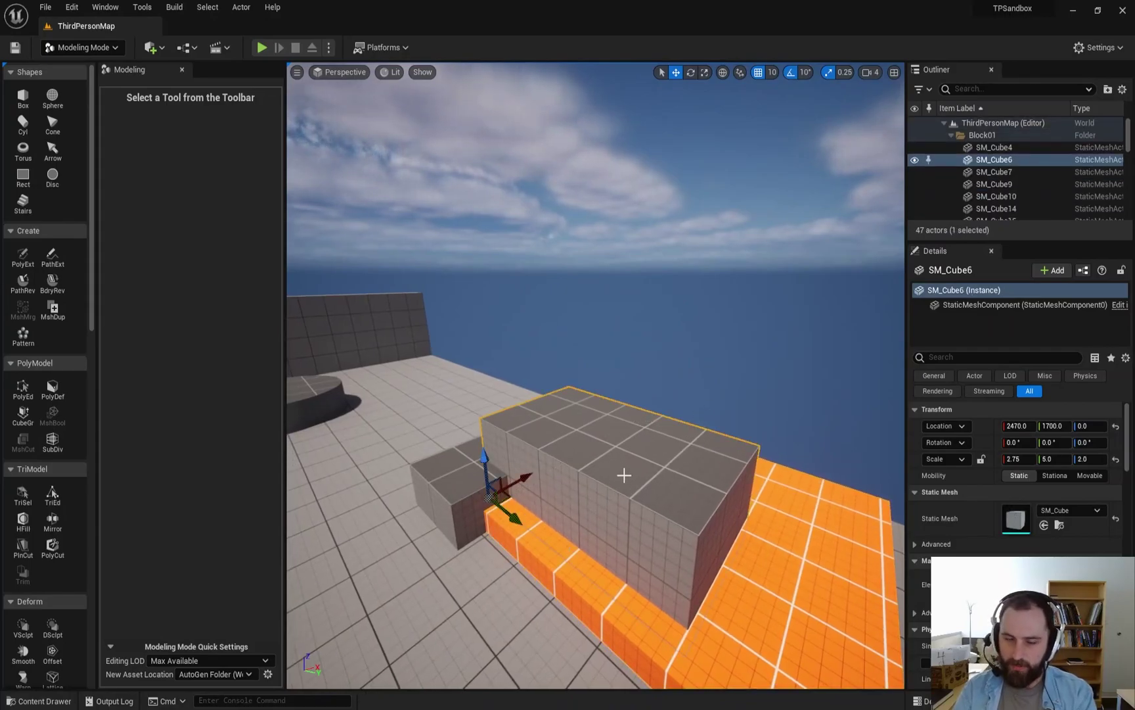
pyautogui.moveTo(761, 488); pyautogui.dragTo(657, 503, button='right')
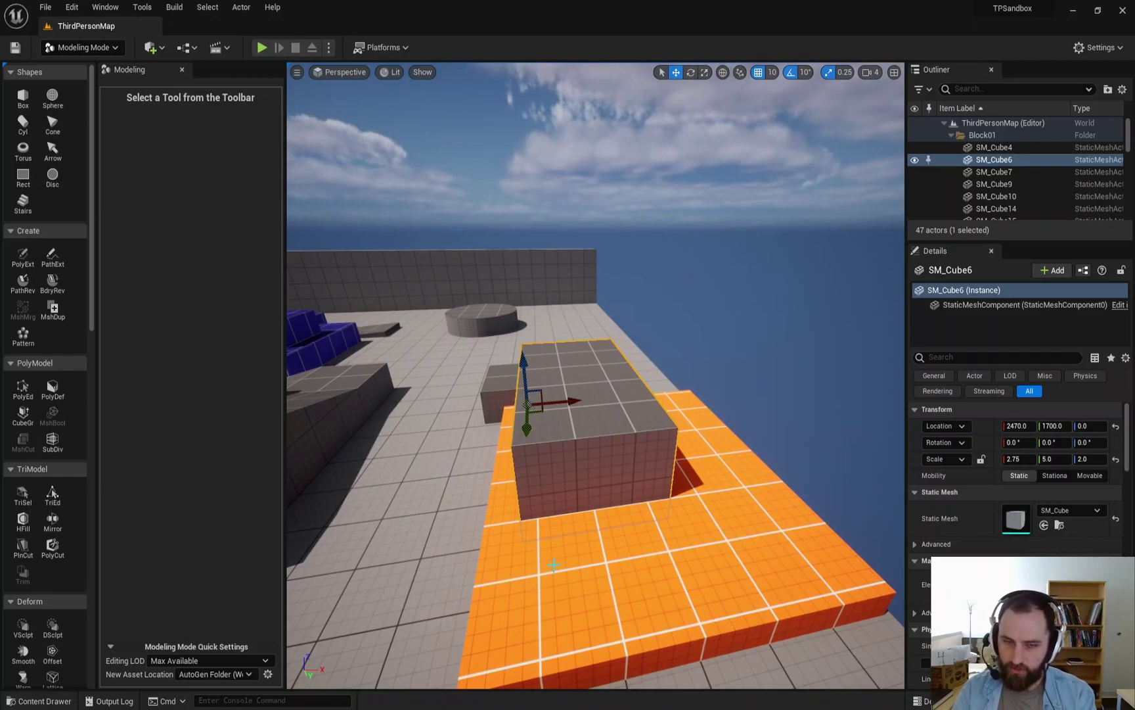
pyautogui.moveTo(557, 555); pyautogui.dragTo(497, 557, button='right')
pyautogui.moveTo(476, 418); pyautogui.dragTo(523, 431, button='right')
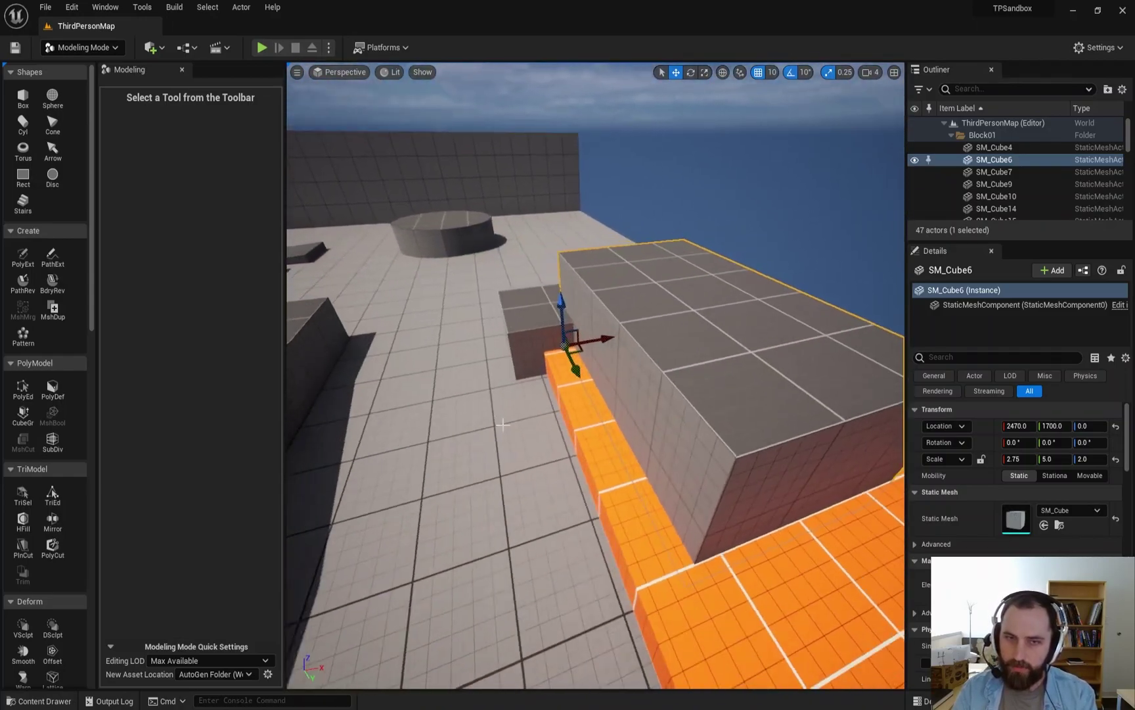
pyautogui.click(536, 338)
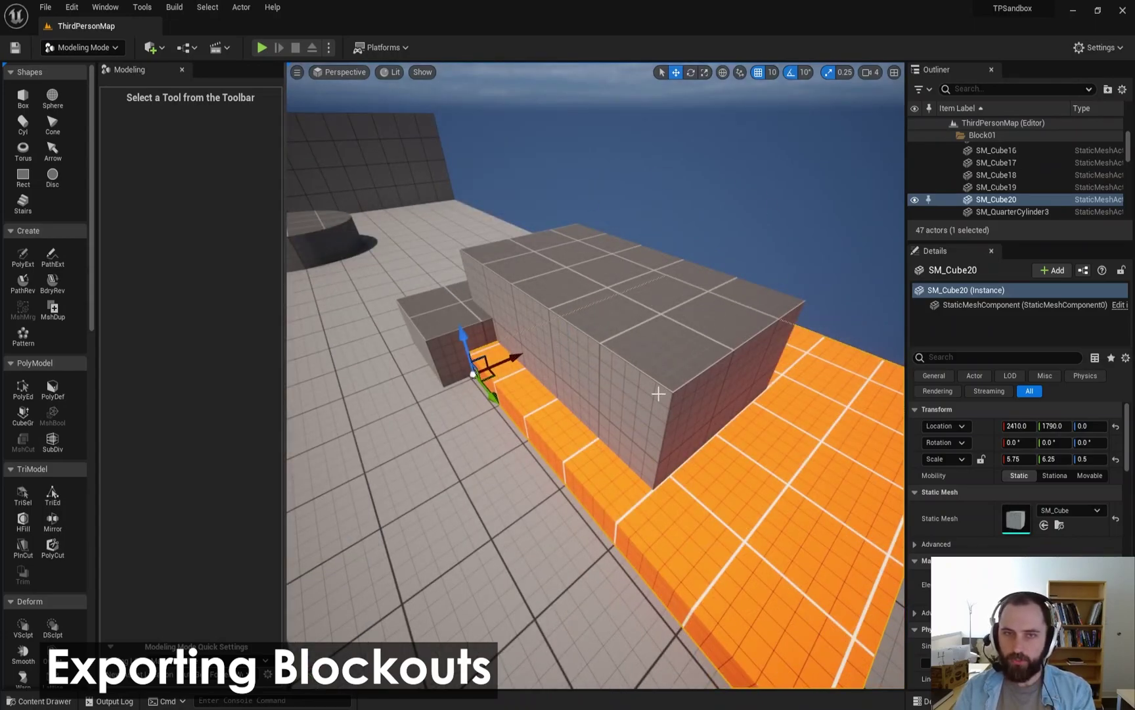
pyautogui.moveTo(659, 394); pyautogui.dragTo(532, 418, button='right')
pyautogui.moveTo(604, 363); pyautogui.dragTo(608, 358, button='right')
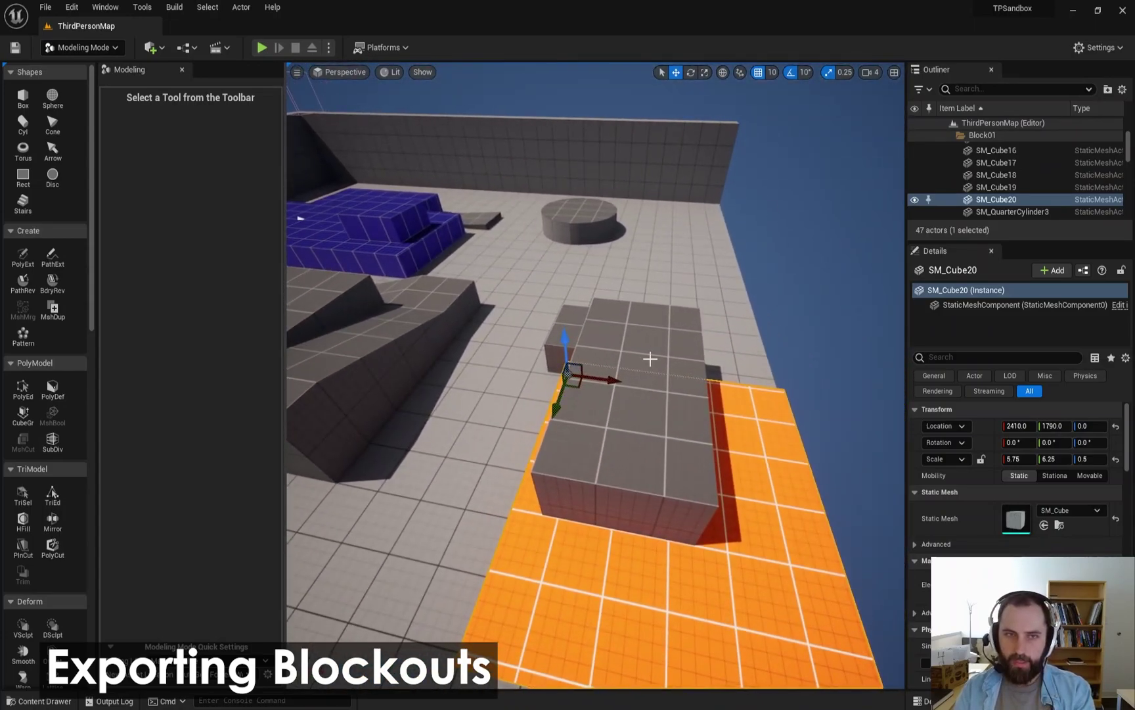
pyautogui.click(604, 363)
pyautogui.moveTo(599, 293); pyautogui.dragTo(316, 306, button='right')
pyautogui.click(599, 294)
pyautogui.moveTo(787, 315); pyautogui.dragTo(787, 315, button='right')
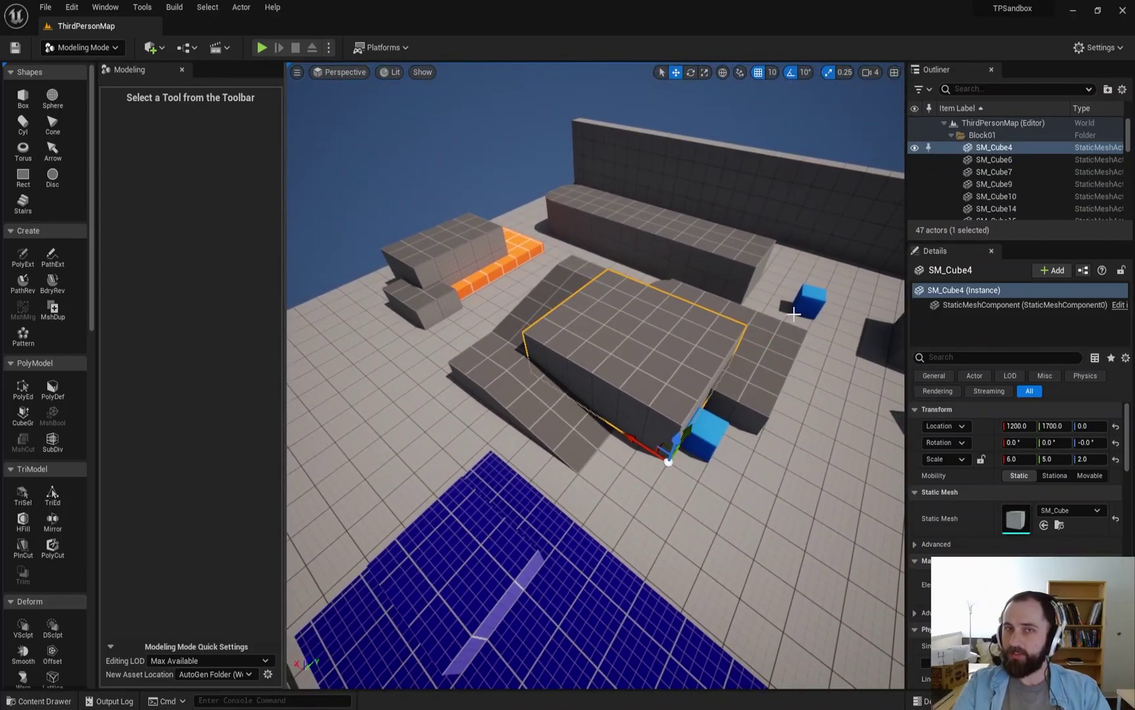
pyautogui.moveTo(722, 351); pyautogui.dragTo(550, 287, button='right')
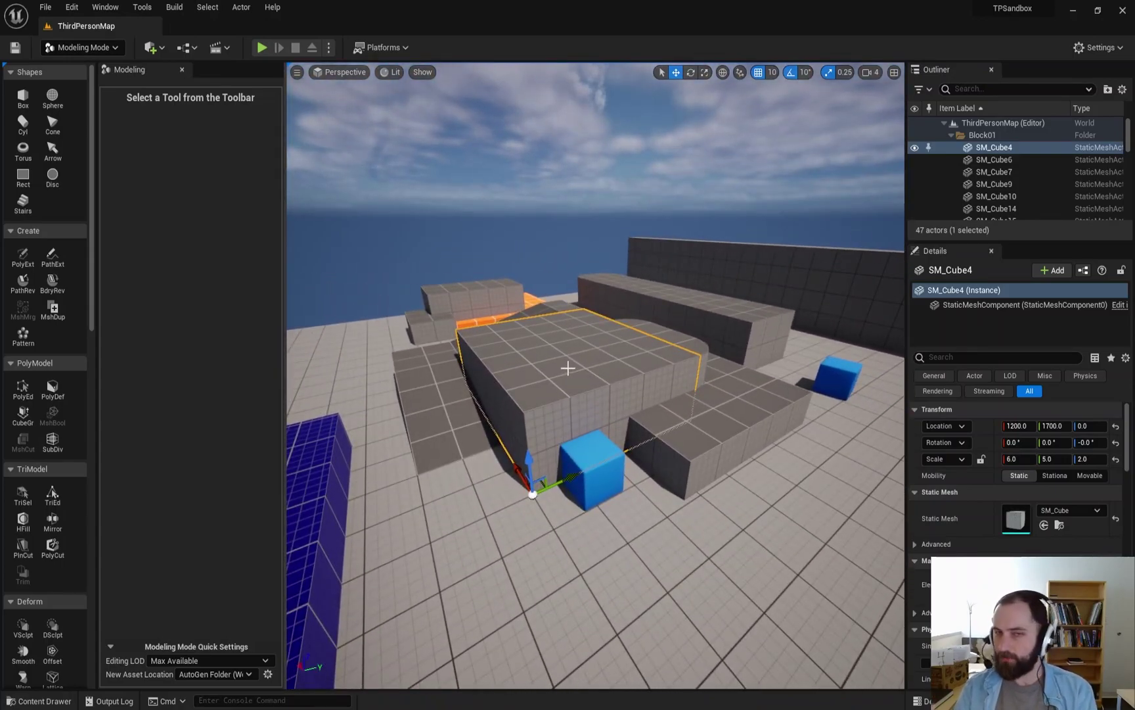
pyautogui.click(733, 402)
pyautogui.moveTo(733, 403); pyautogui.dragTo(578, 430, button='right')
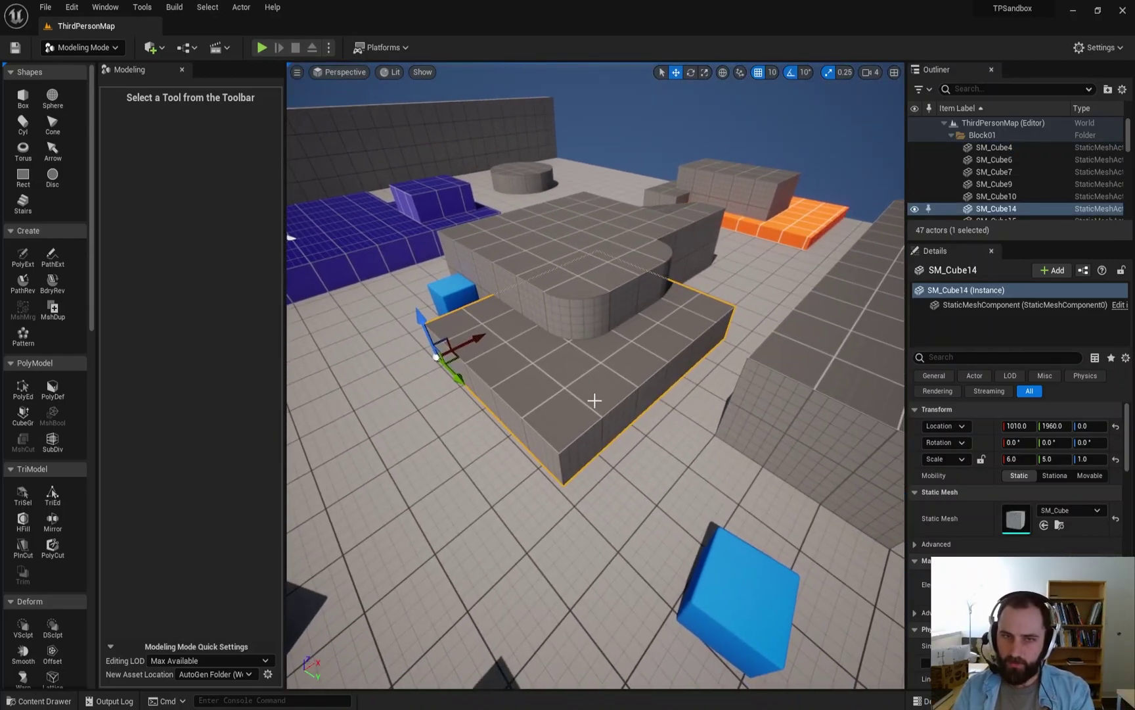
pyautogui.keyDown('ctrl'); pyautogui.click(571, 293); pyautogui.keyUp('ctrl')
pyautogui.press('f')
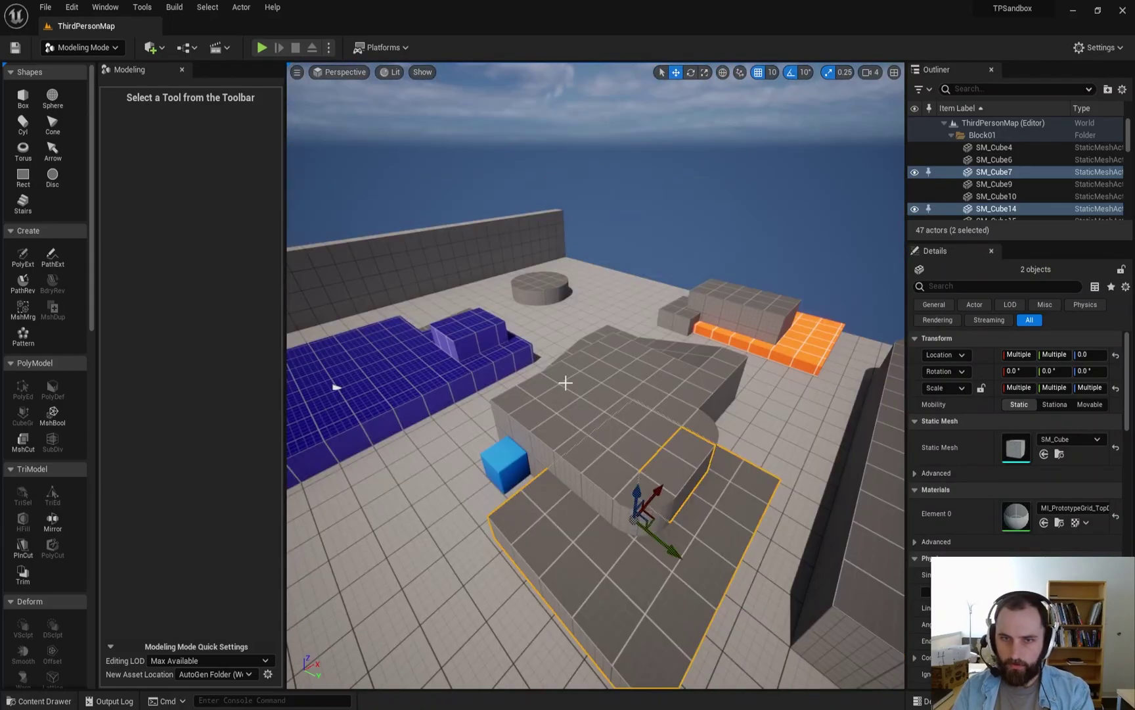
# Step: Select the large raised block, the low platform beside it, and the rounded corner with its two quarter cylinders and filler cube
pyautogui.click(565, 387)
pyautogui.keyDown('ctrl'); pyautogui.click(592, 586); pyautogui.keyUp('ctrl')
pyautogui.press('f')
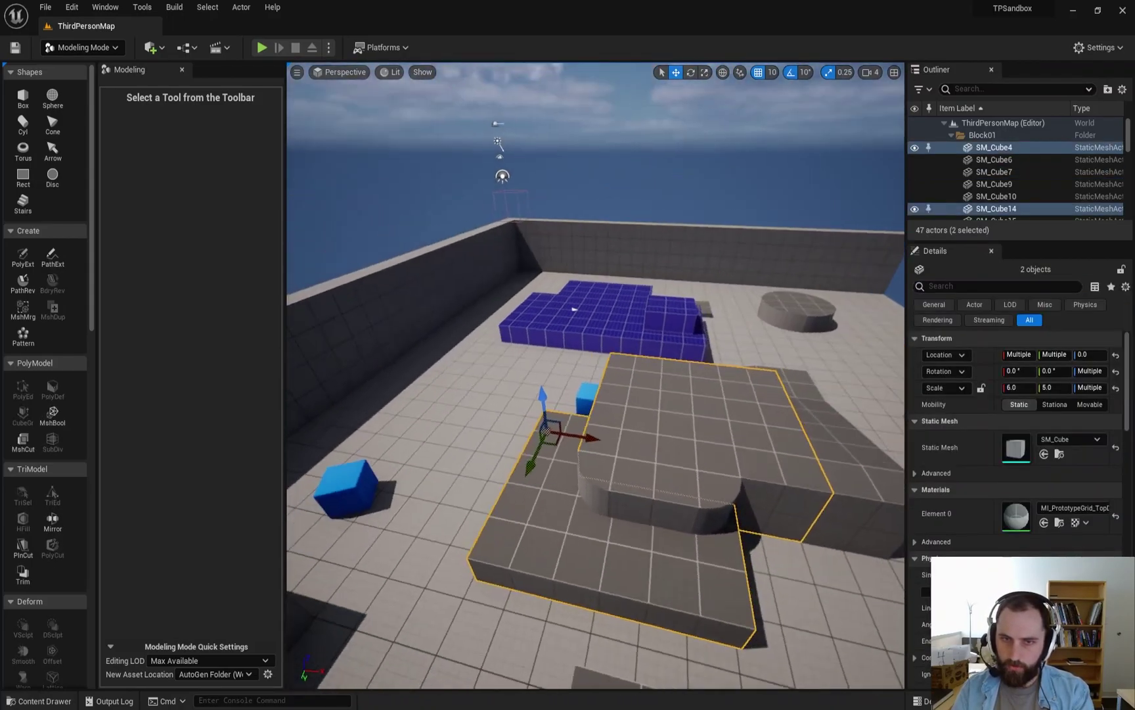
pyautogui.keyDown('ctrl'); pyautogui.click(578, 493); pyautogui.keyUp('ctrl')
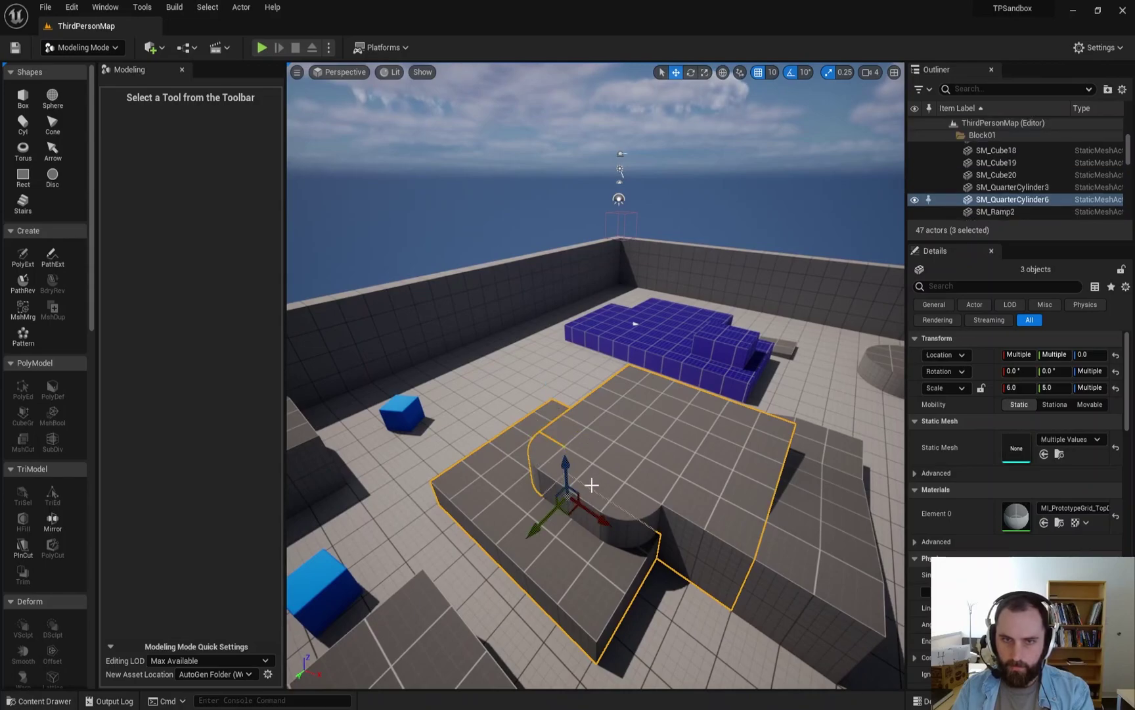
pyautogui.keyDown('ctrl'); pyautogui.click(591, 485); pyautogui.keyUp('ctrl')
pyautogui.keyDown('ctrl'); pyautogui.click(643, 517); pyautogui.keyUp('ctrl')
# Step: Add both ramps and the remaining two adjoining cubes to the selection, so the whole central ramp structure is selected
pyautogui.press('d')
pyautogui.moveTo(642, 517); pyautogui.dragTo(570, 531, button='right')
pyautogui.keyDown('ctrl'); pyautogui.click(616, 512); pyautogui.keyUp('ctrl')
pyautogui.keyDown('ctrl'); pyautogui.click(676, 500); pyautogui.keyUp('ctrl')
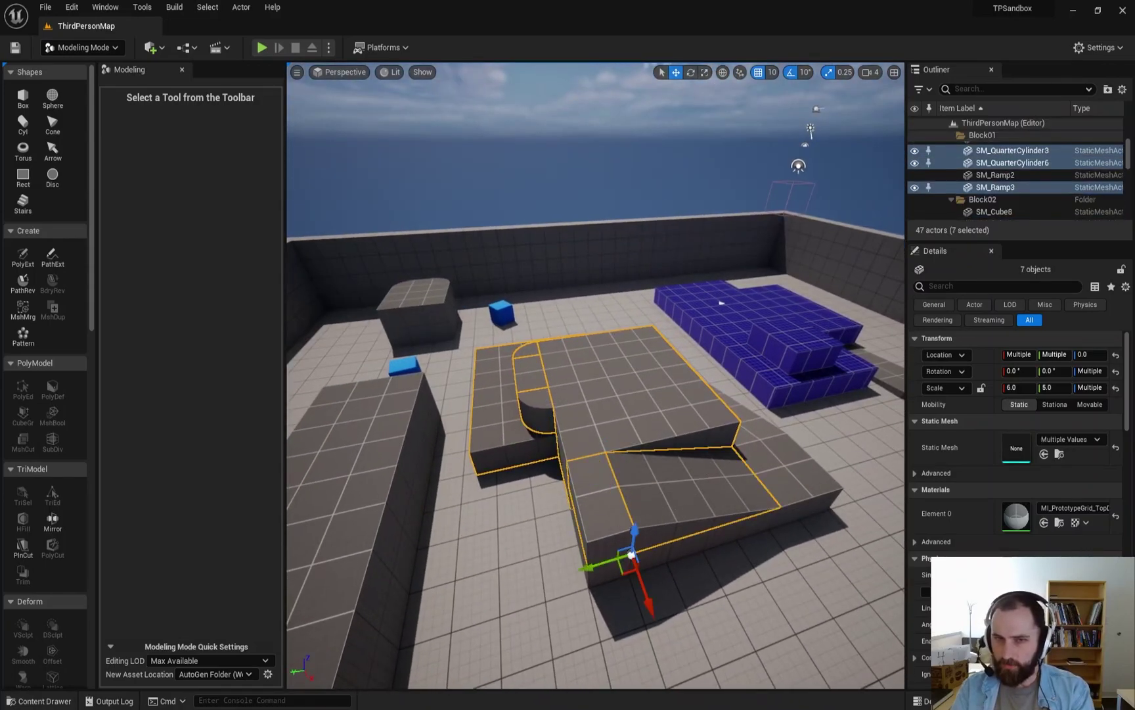
pyautogui.keyDown('alt'); pyautogui.moveTo(676, 501); pyautogui.dragTo(671, 512); pyautogui.keyUp('alt')
pyautogui.keyDown('ctrl'); pyautogui.click(672, 512); pyautogui.keyUp('ctrl')
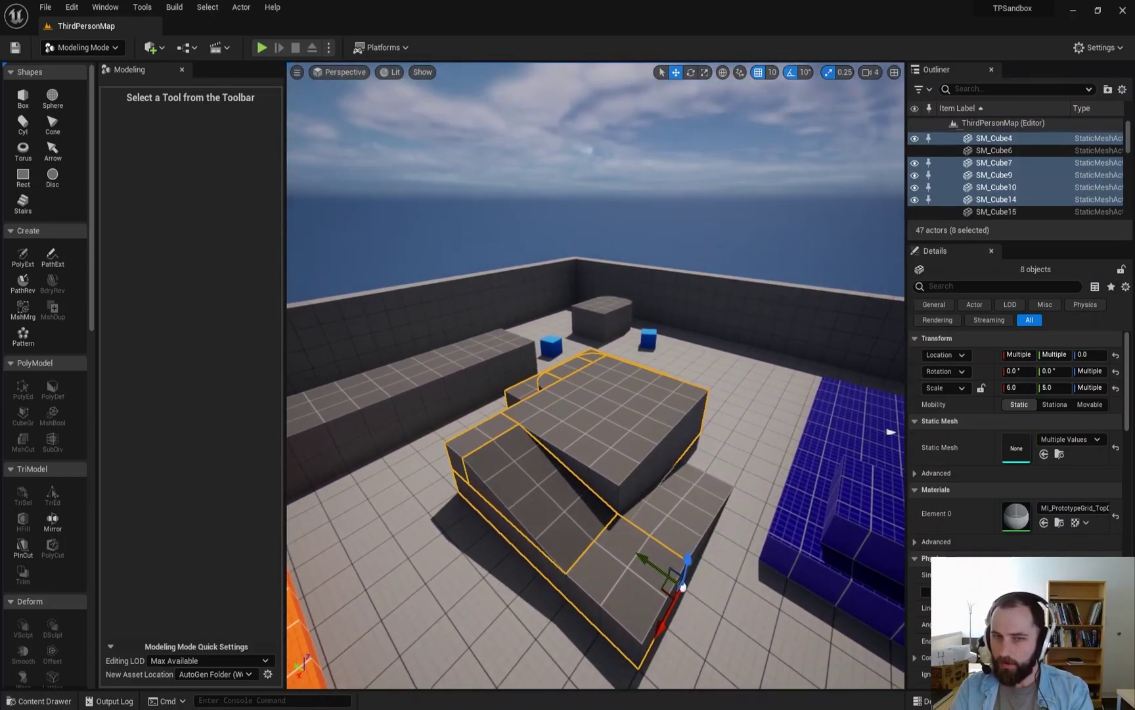
pyautogui.keyDown('alt'); pyautogui.moveTo(739, 464); pyautogui.dragTo(661, 484); pyautogui.keyUp('alt')
pyautogui.keyDown('ctrl'); pyautogui.click(634, 480); pyautogui.keyUp('ctrl')
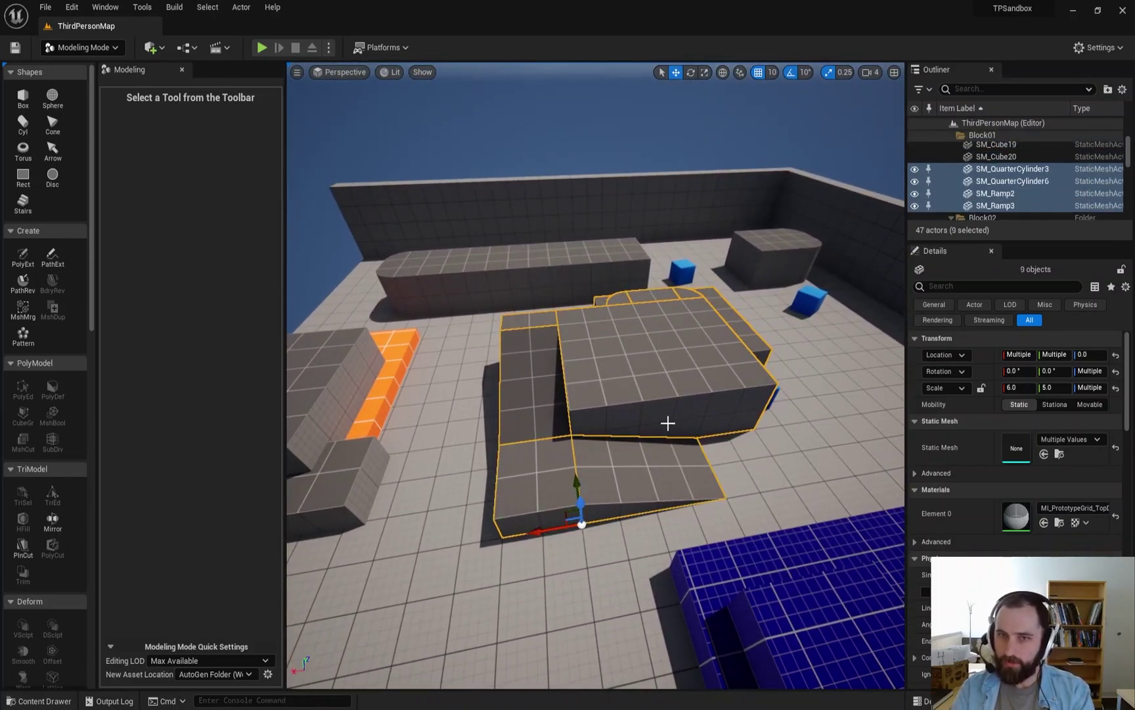
pyautogui.keyDown('alt'); pyautogui.moveTo(668, 422); pyautogui.dragTo(475, 552); pyautogui.keyUp('alt')
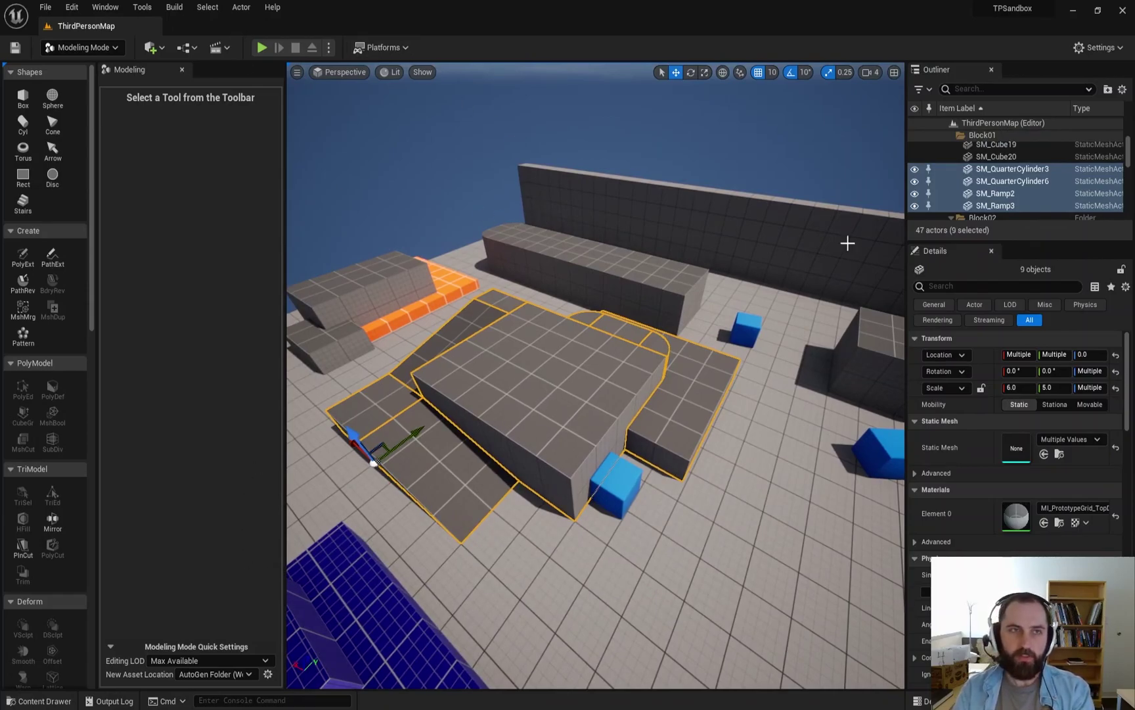
# Step: Start exporting only the selected ramp structure objects and choose the Desktop as the destination folder
pyautogui.click(46, 7)
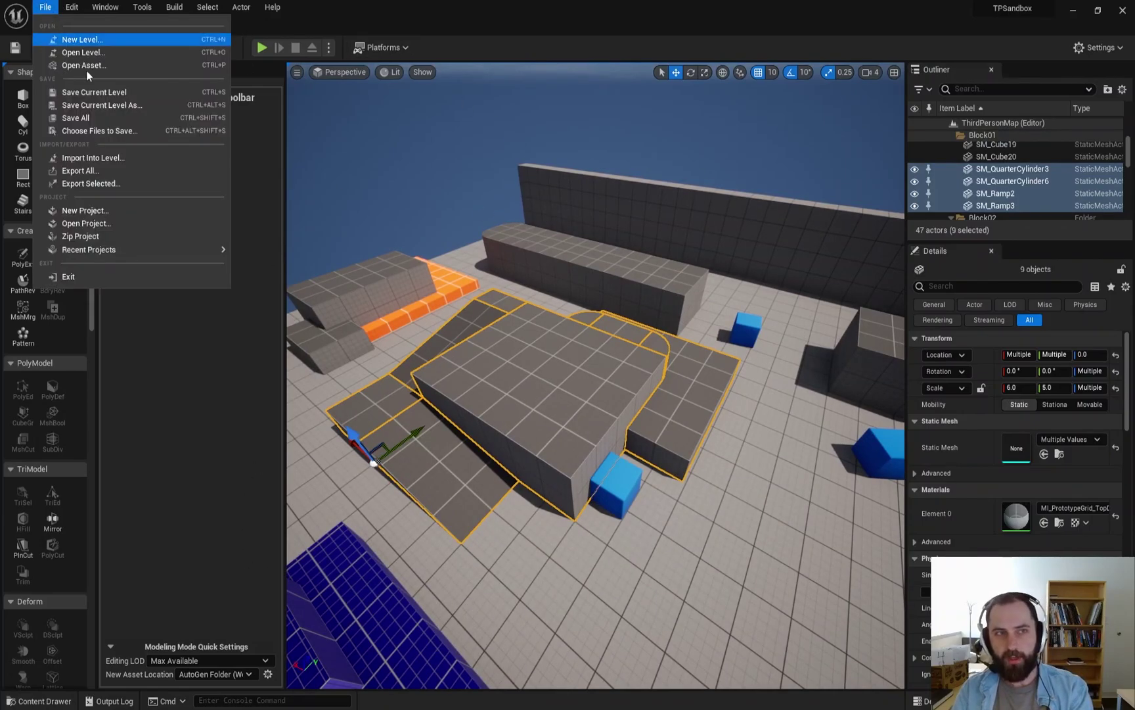
pyautogui.click(112, 184)
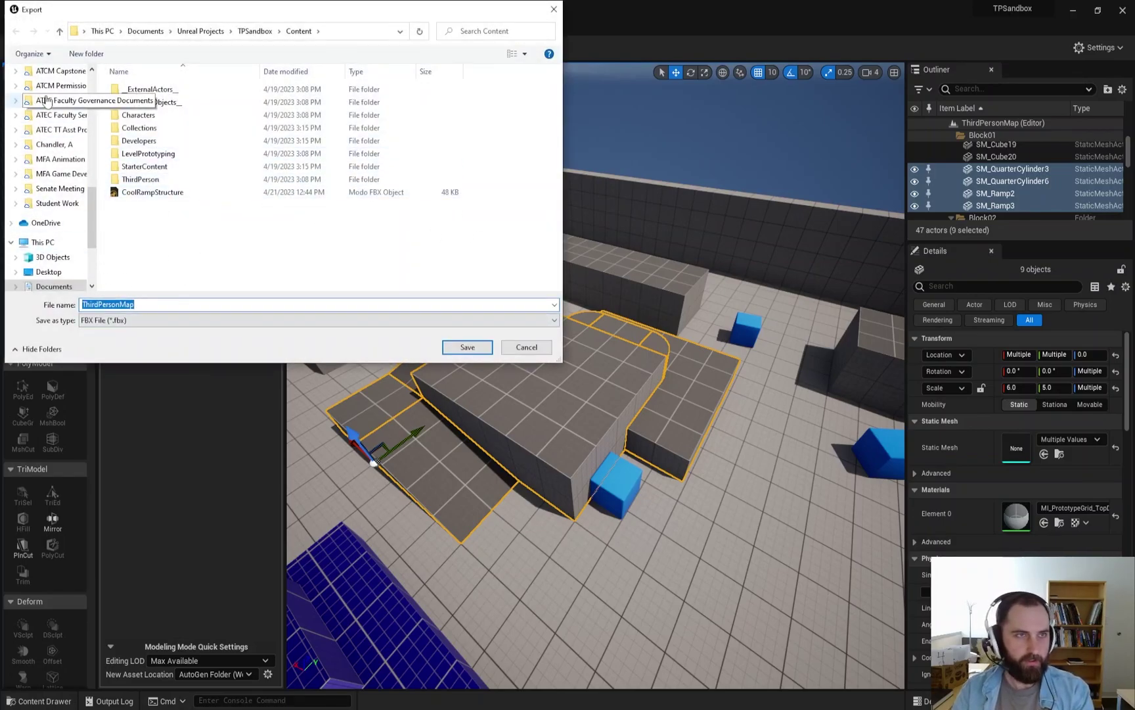
pyautogui.scroll(10, 70, 142)
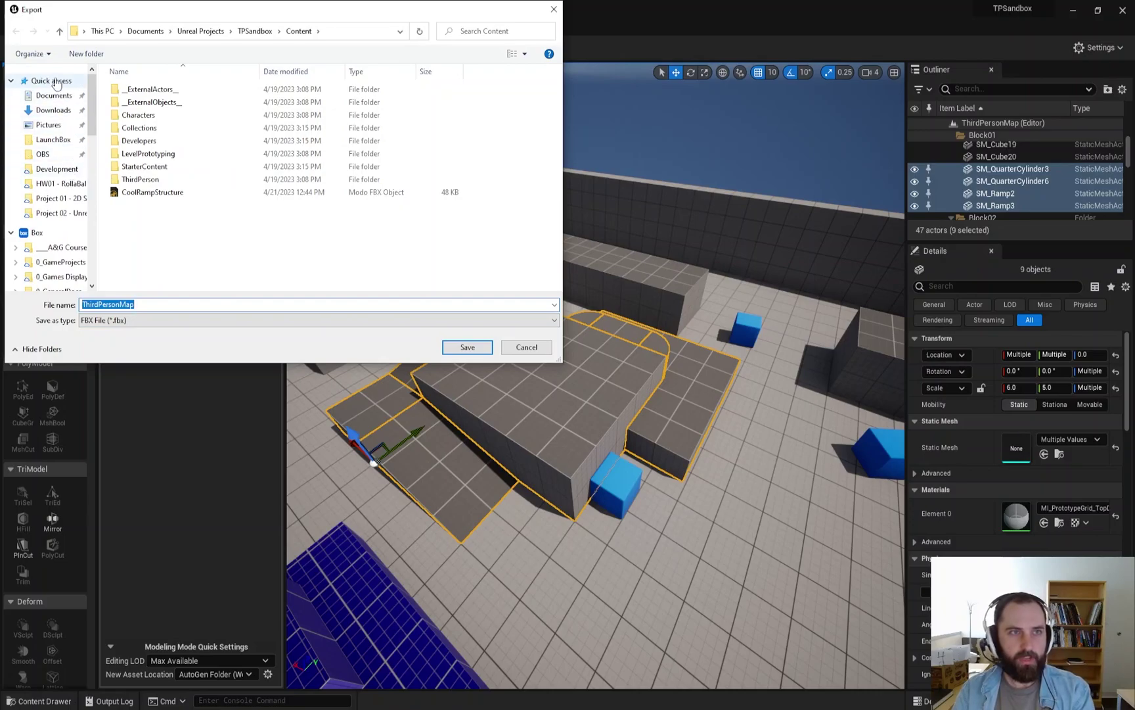
pyautogui.click(45, 81)
pyautogui.scroll(-10, 66, 216)
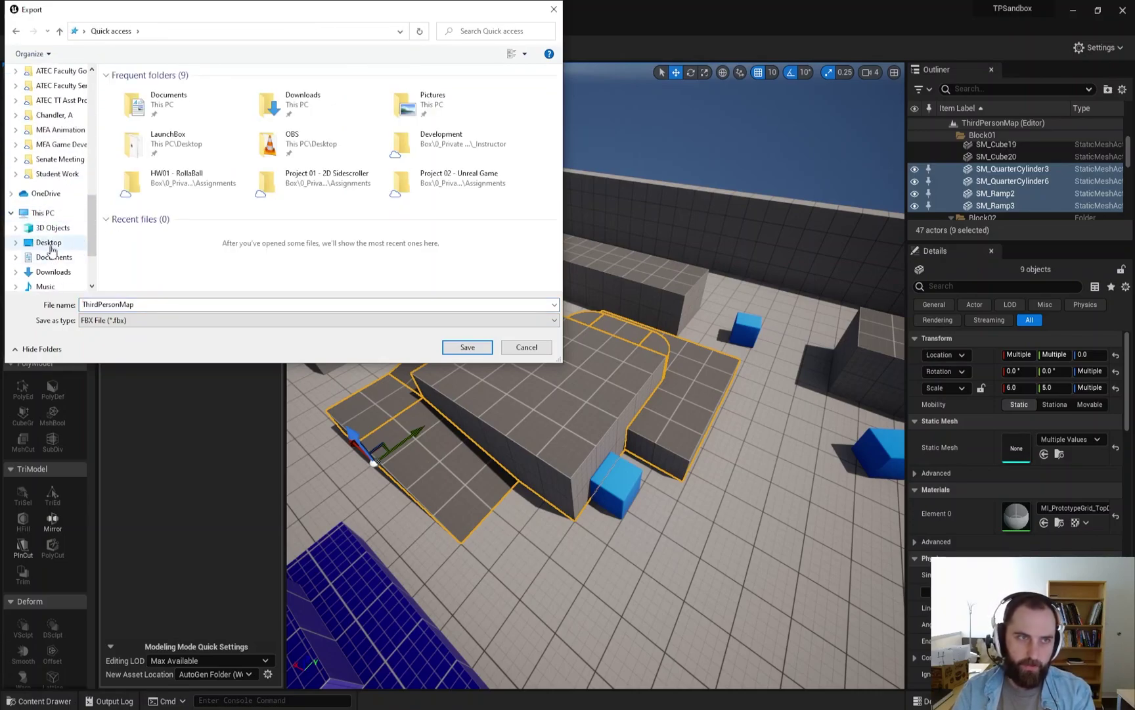
pyautogui.click(47, 242)
# Step: Name the FBX file RampStructure and export it with the default FBX export options
pyautogui.click(163, 319)
pyautogui.click(172, 320)
pyautogui.click(156, 303)
pyautogui.hotkey('ctrl', 'a')
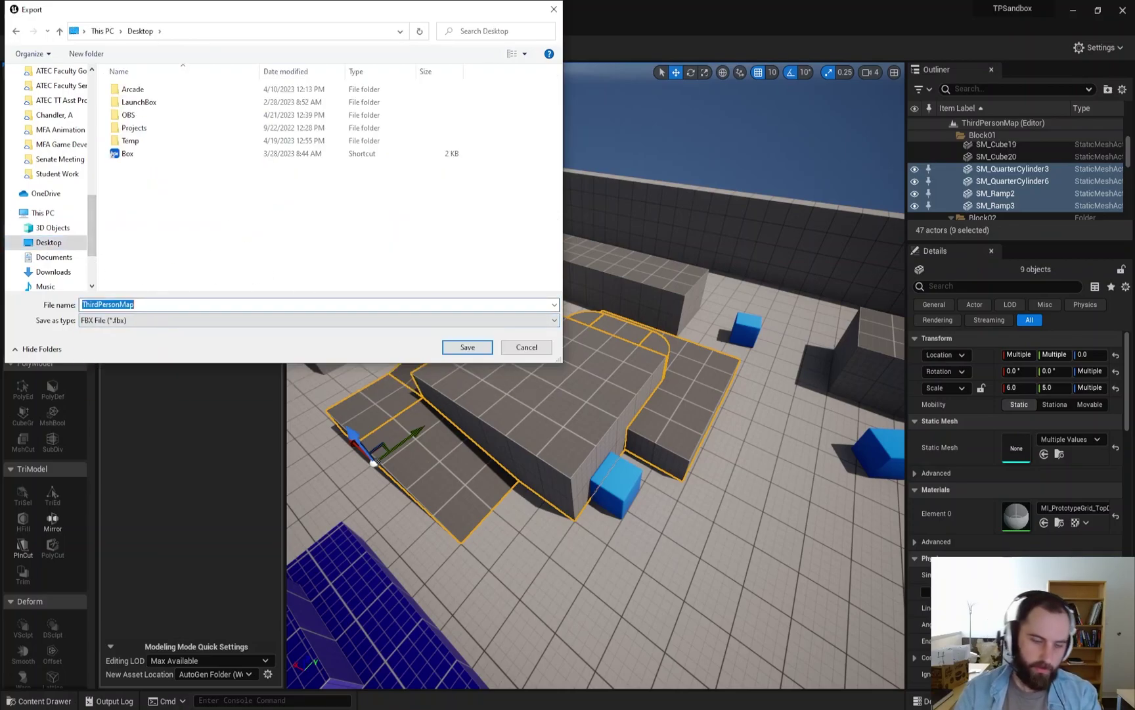
pyautogui.write('RampStructure')
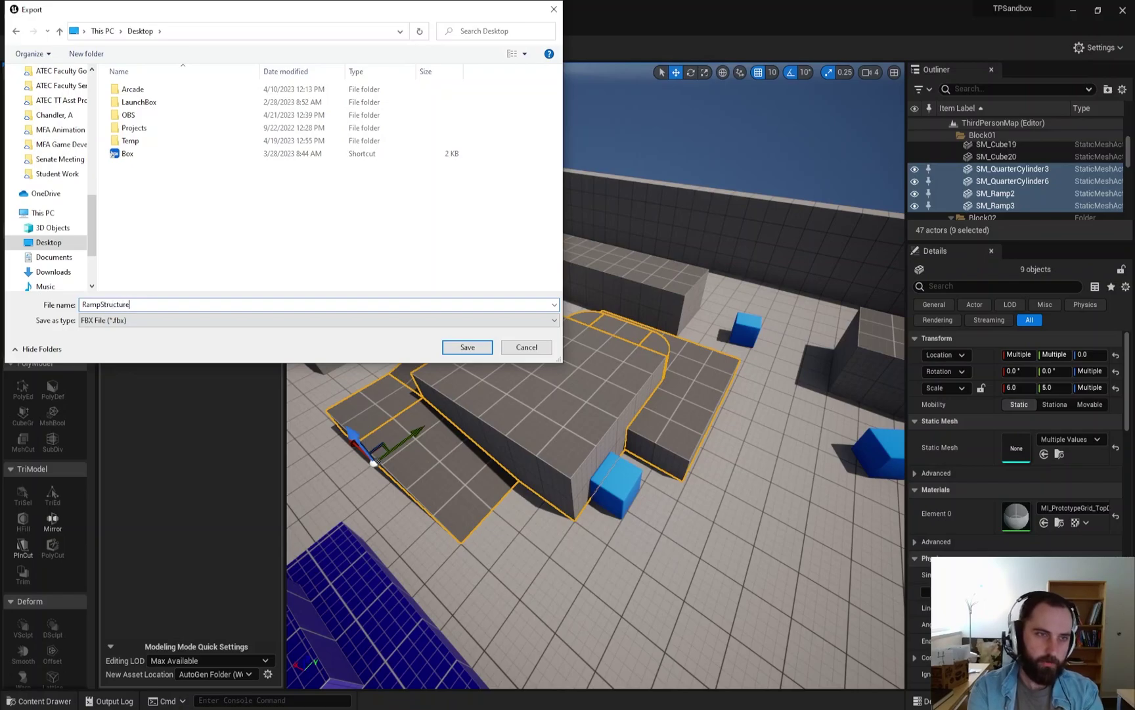
pyautogui.press('Return')
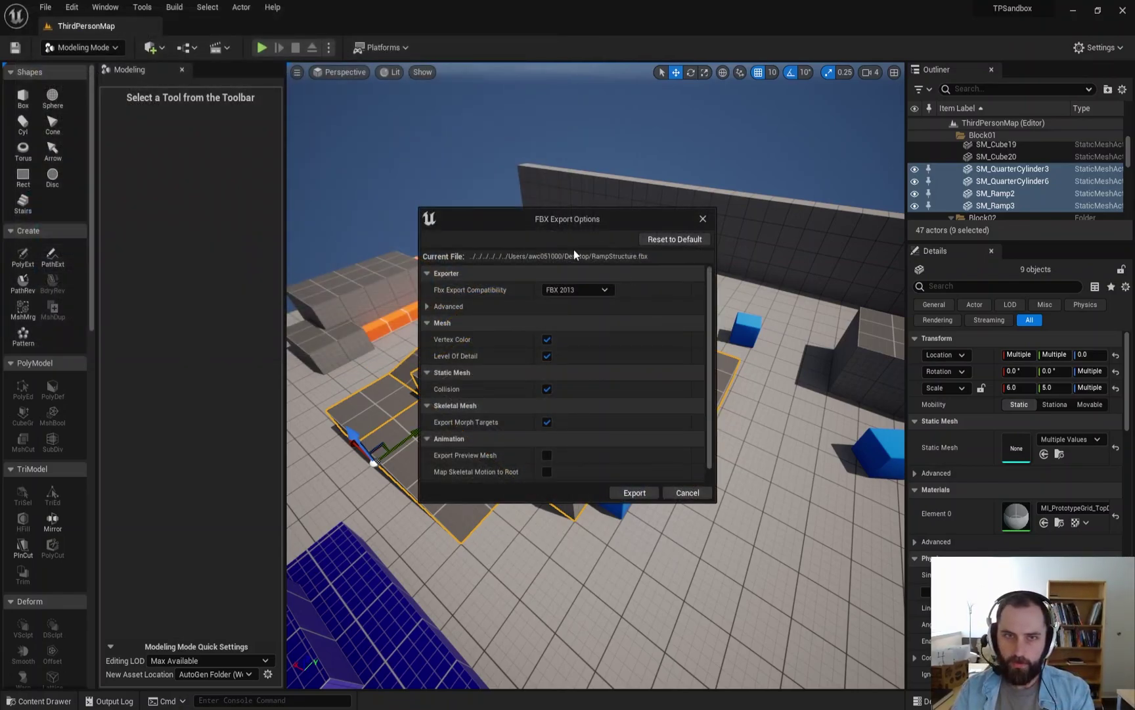
pyautogui.click(635, 493)
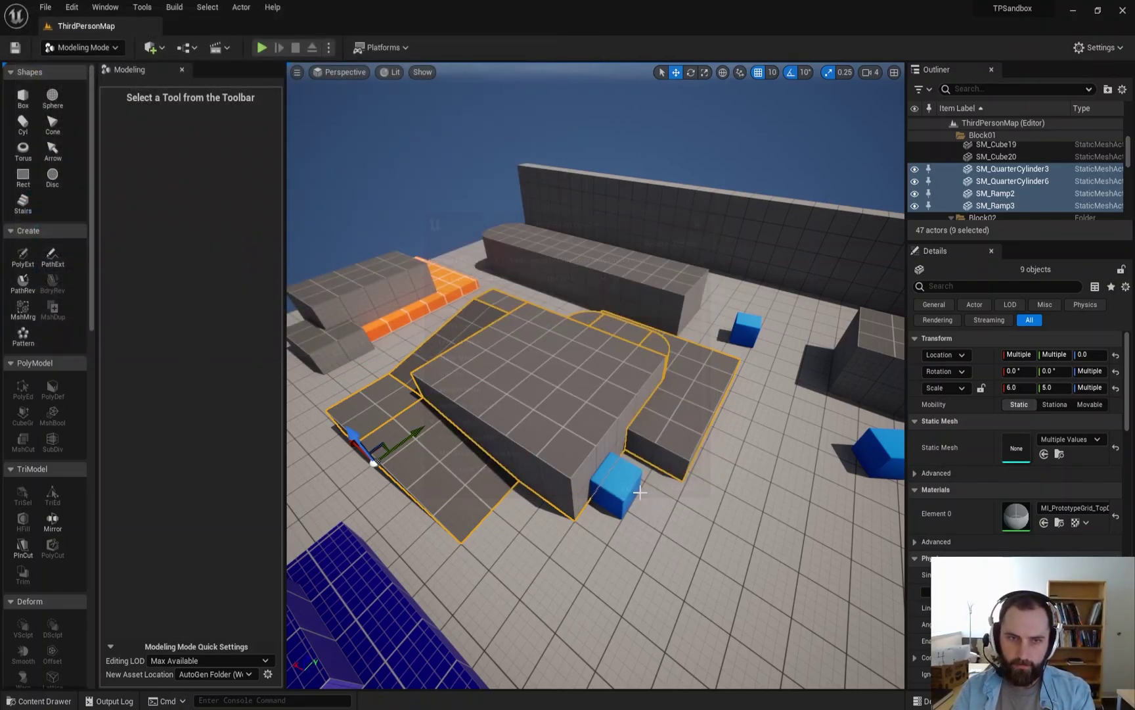
# Step: Switch to the Windows desktop, locate the exported RampStructure file behind the file window, and return to Unreal Editor
pyautogui.click(1073, 15)
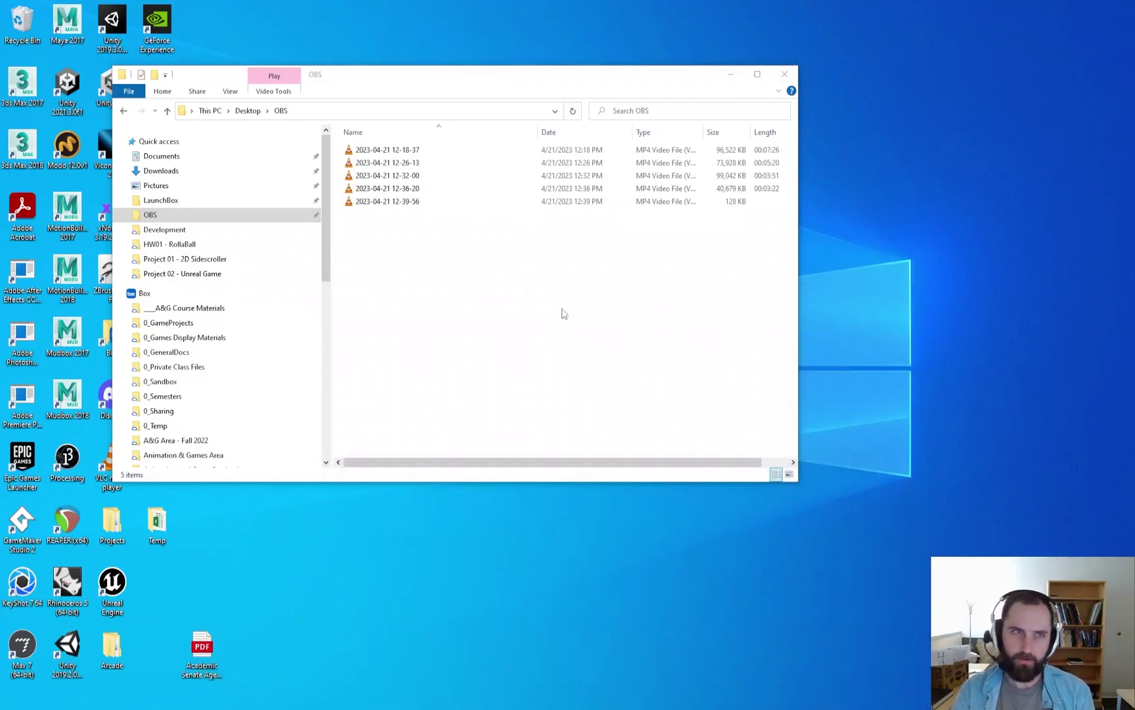
pyautogui.moveTo(370, 85); pyautogui.dragTo(747, 108)
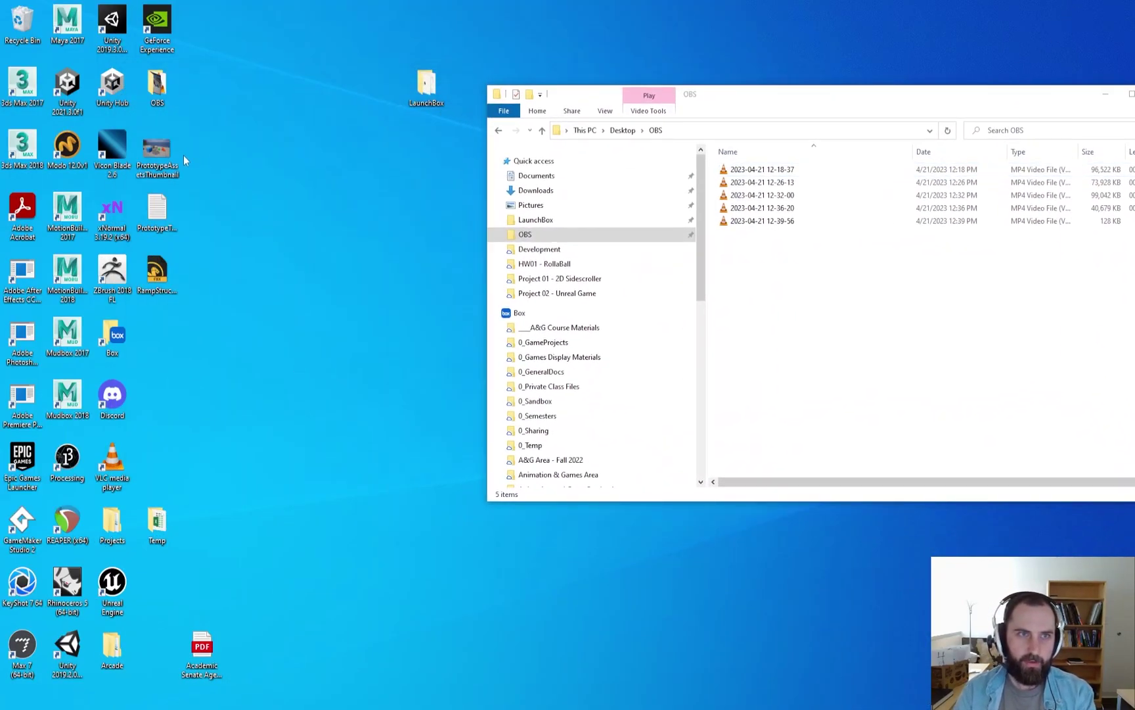
pyautogui.click(158, 273)
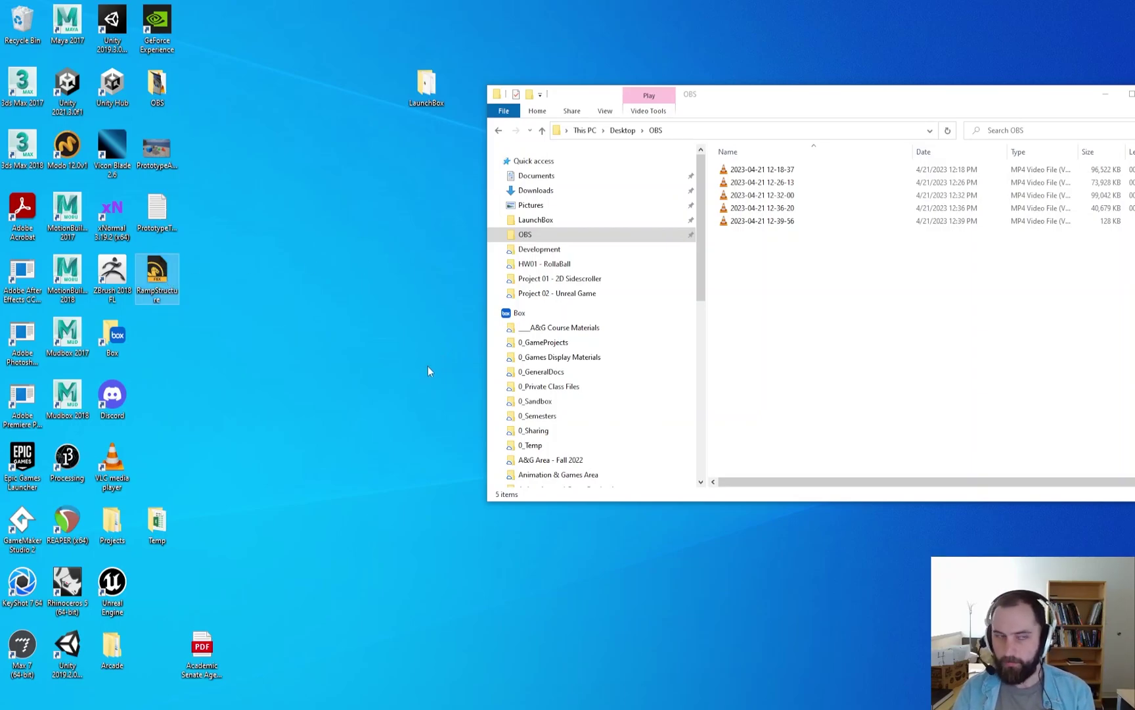
pyautogui.click(225, 313)
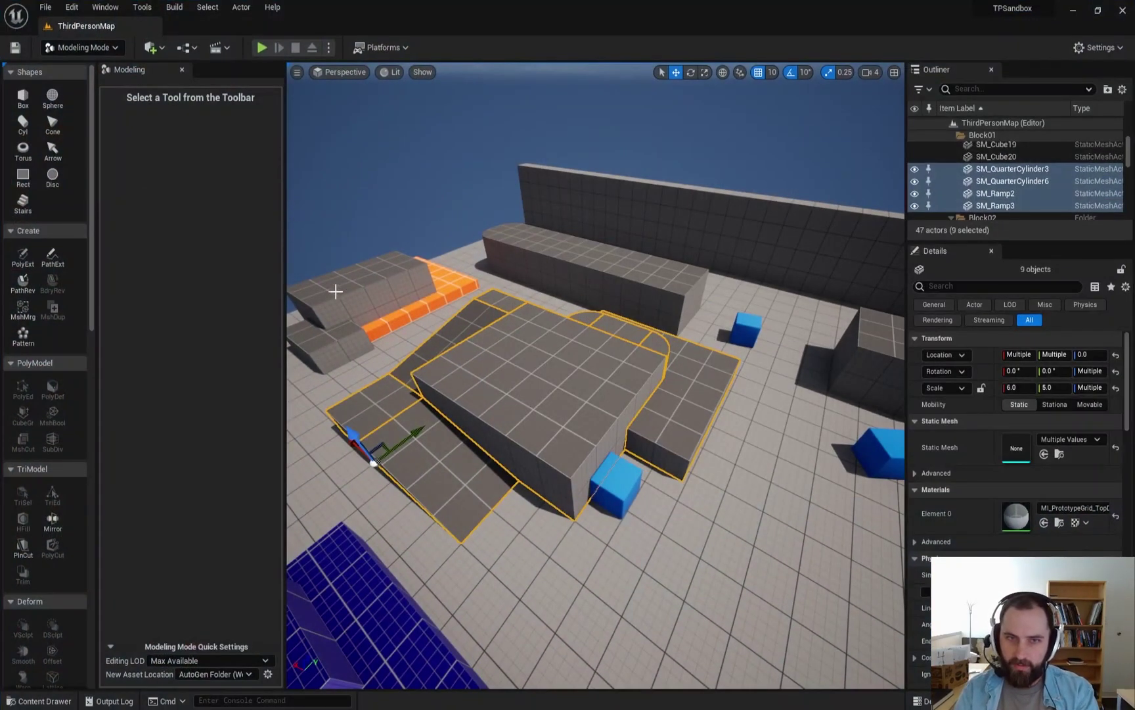
# Step: Examine the selected ramp structure from all sides, including its ramps, rounded corner and low platform
pyautogui.moveTo(736, 486); pyautogui.dragTo(470, 509, button='right')
pyautogui.press('w')
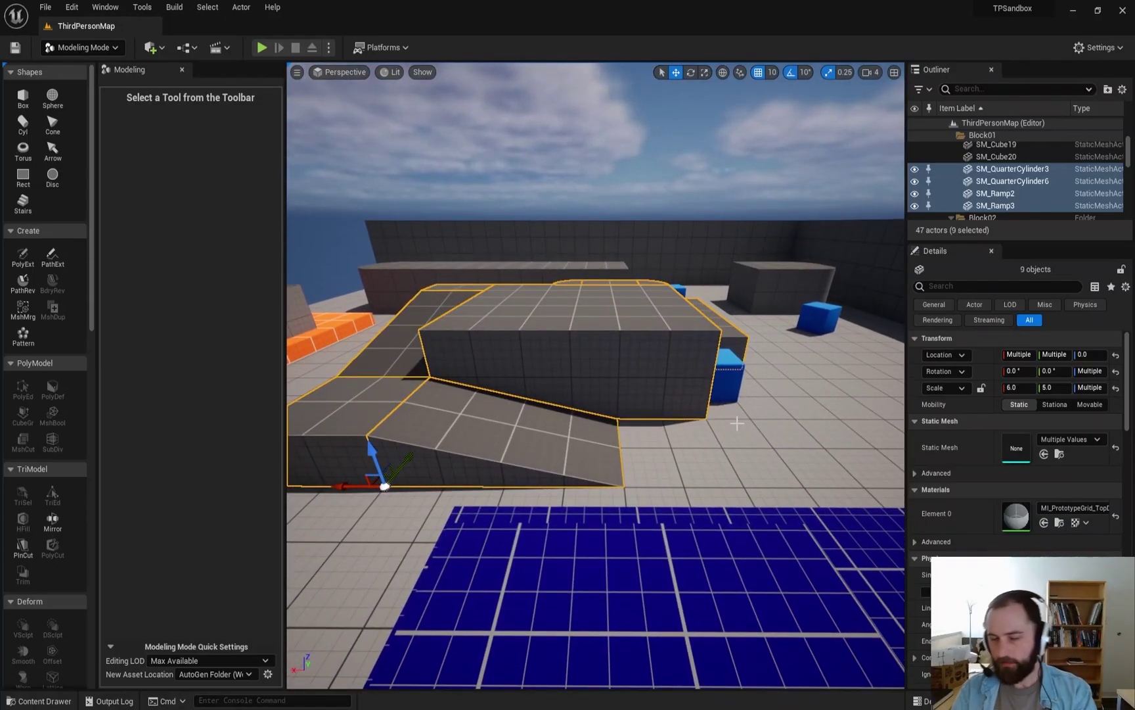
pyautogui.press('d')
pyautogui.moveTo(738, 423); pyautogui.dragTo(578, 415, button='right')
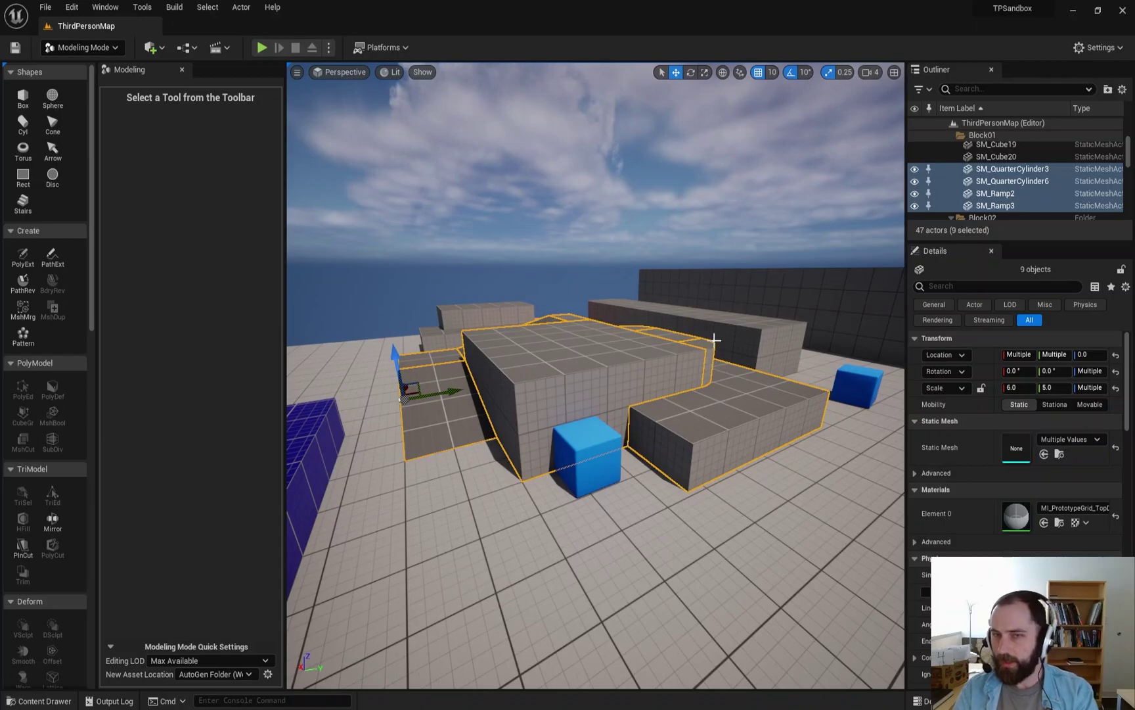
pyautogui.keyDown('alt'); pyautogui.moveTo(720, 350); pyautogui.dragTo(651, 443); pyautogui.keyUp('alt')
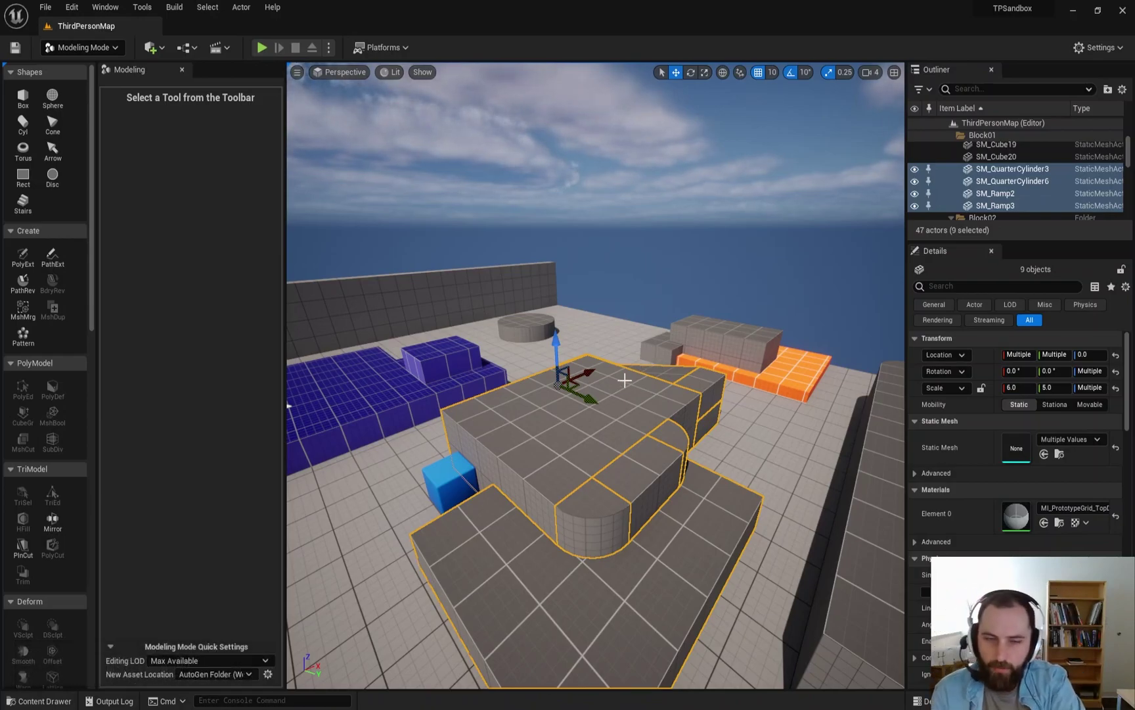
pyautogui.keyDown('alt'); pyautogui.moveTo(688, 411); pyautogui.dragTo(421, 424); pyautogui.keyUp('alt')
pyautogui.moveTo(622, 441); pyautogui.dragTo(506, 476, button='right')
pyautogui.keyDown('alt'); pyautogui.moveTo(719, 424); pyautogui.dragTo(668, 652); pyautogui.keyUp('alt')
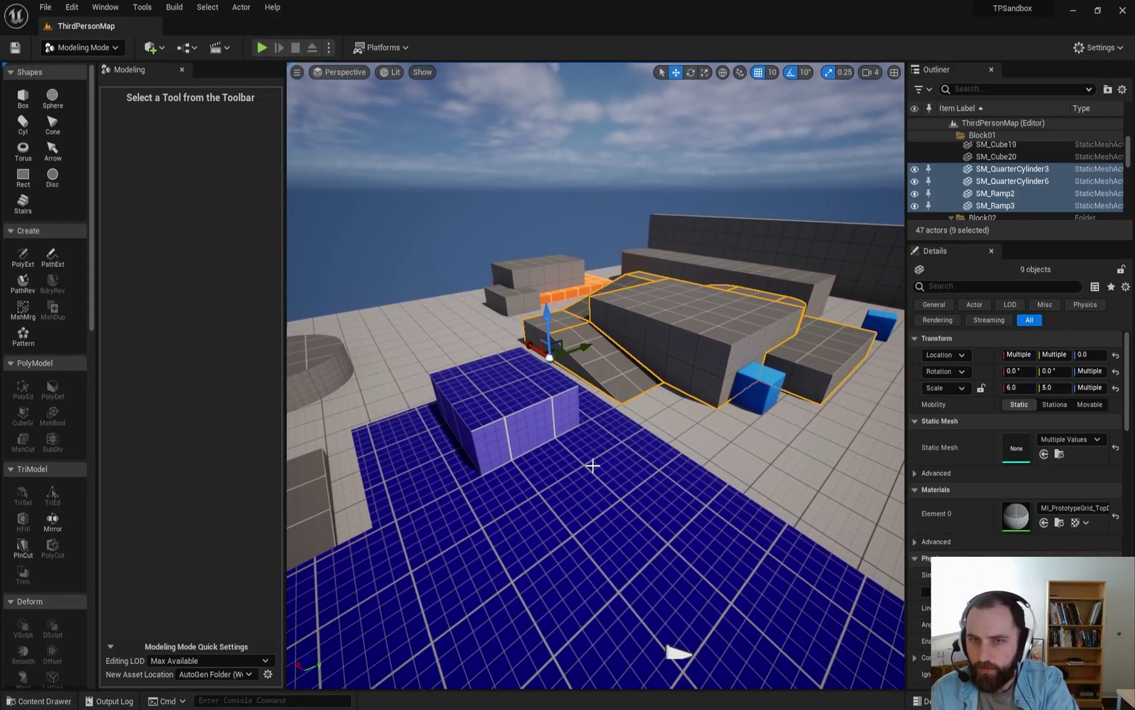
pyautogui.keyDown('alt'); pyautogui.moveTo(672, 310); pyautogui.dragTo(653, 247); pyautogui.keyUp('alt')
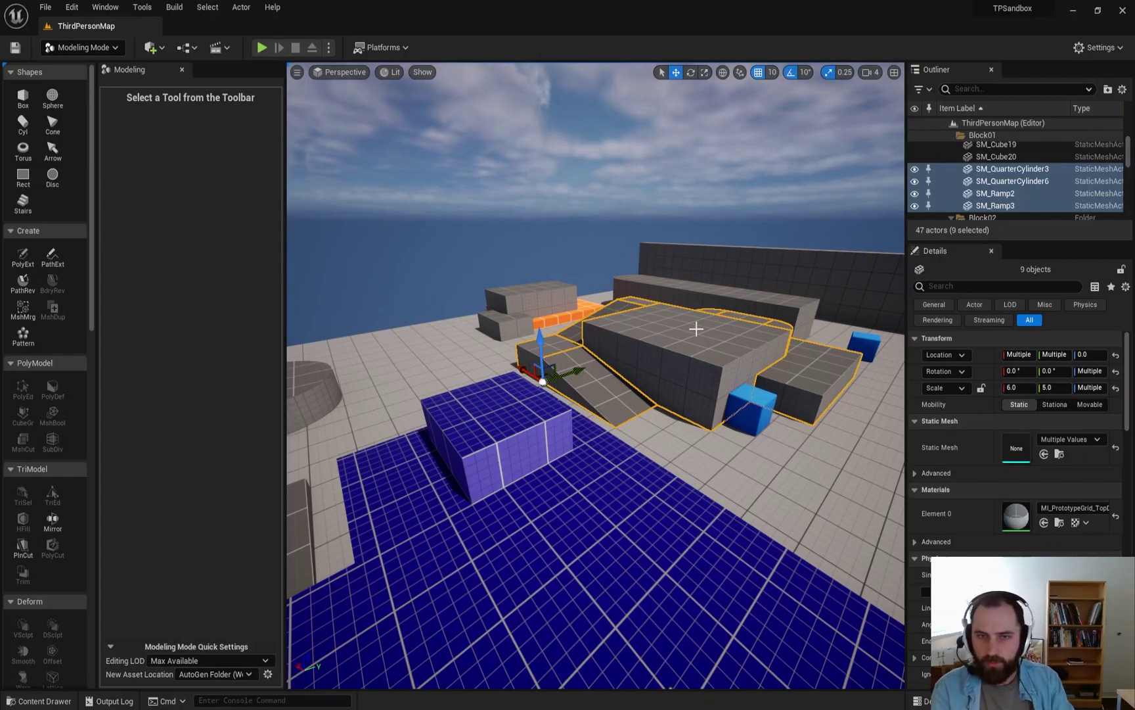
pyautogui.press('w')
pyautogui.moveTo(769, 343); pyautogui.dragTo(749, 357, button='right')
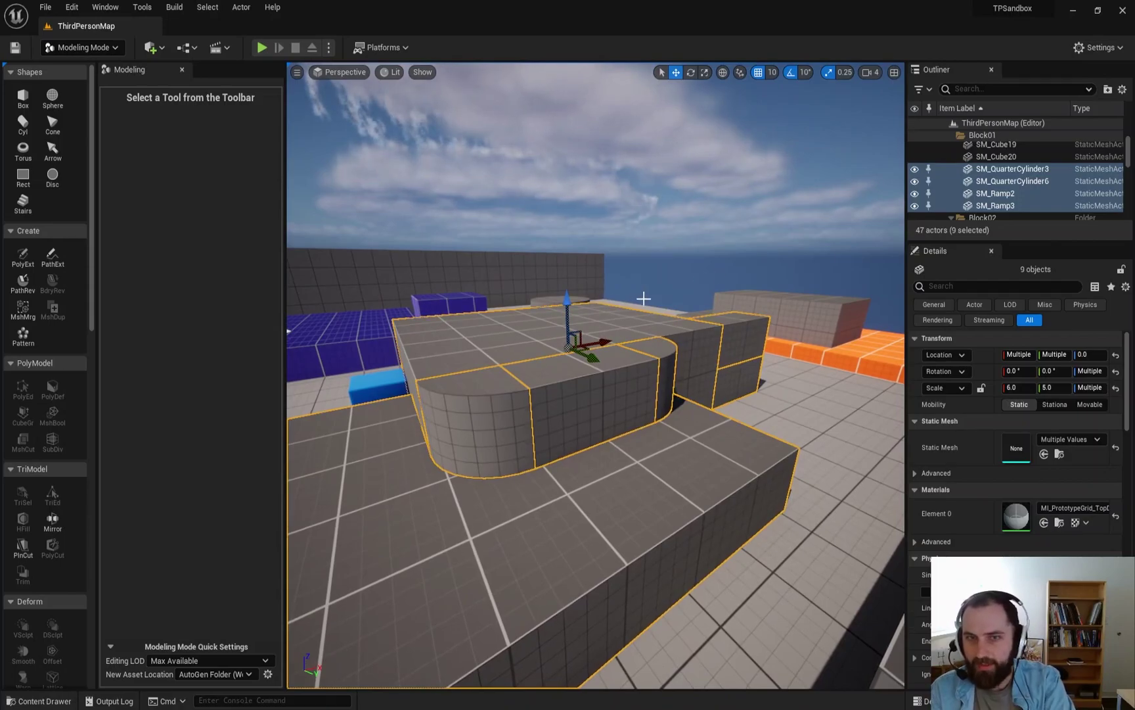
pyautogui.press('d')
pyautogui.moveTo(727, 372); pyautogui.dragTo(623, 495, button='right')
# Step: Select the large blue grid slab and look over the whole blockout from a distance
pyautogui.click(597, 552)
pyautogui.press('s')
pyautogui.moveTo(654, 363); pyautogui.dragTo(730, 424, button='right')
pyautogui.moveTo(619, 414); pyautogui.dragTo(552, 414, button='right')
pyautogui.press('w')
pyautogui.moveTo(659, 435)
pyautogui.mouseDown(button='right')
pyautogui.moveTo(473, 374)
pyautogui.moveTo(506, 421)
pyautogui.moveTo(644, 453)
pyautogui.moveTo(659, 435)
pyautogui.mouseUp(button='right')
pyautogui.click(523, 391)
pyautogui.moveTo(520, 393)
pyautogui.mouseDown(button='right')
pyautogui.moveTo(464, 444)
pyautogui.moveTo(501, 387)
pyautogui.mouseUp(button='right')
pyautogui.press('d')
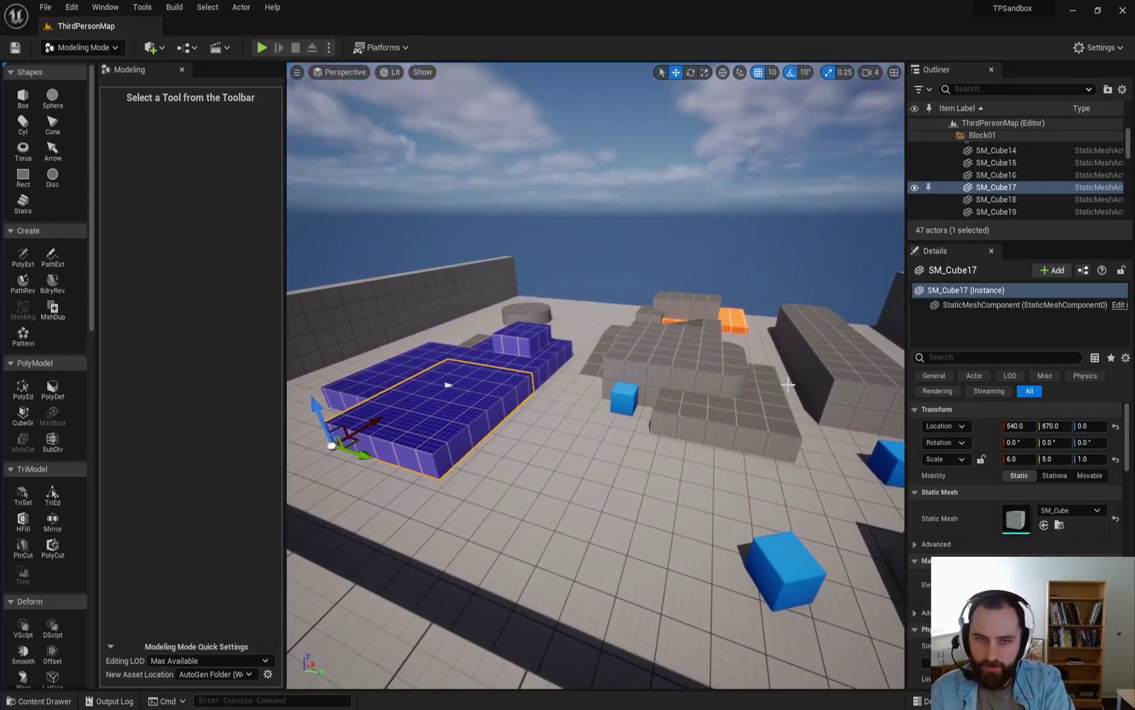
pyautogui.moveTo(726, 340); pyautogui.dragTo(766, 393, button='right')
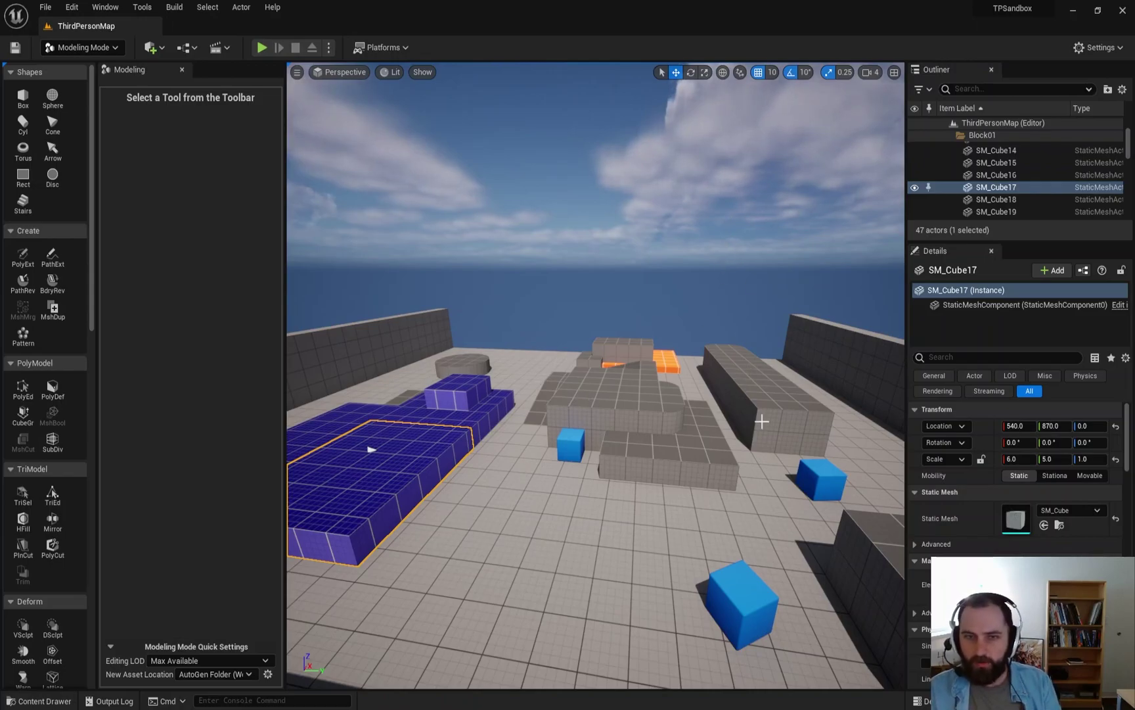
# Step: Browse the project content to the Materials folder inside LevelPrototyping
pyautogui.hotkey('ctrl', 'space')
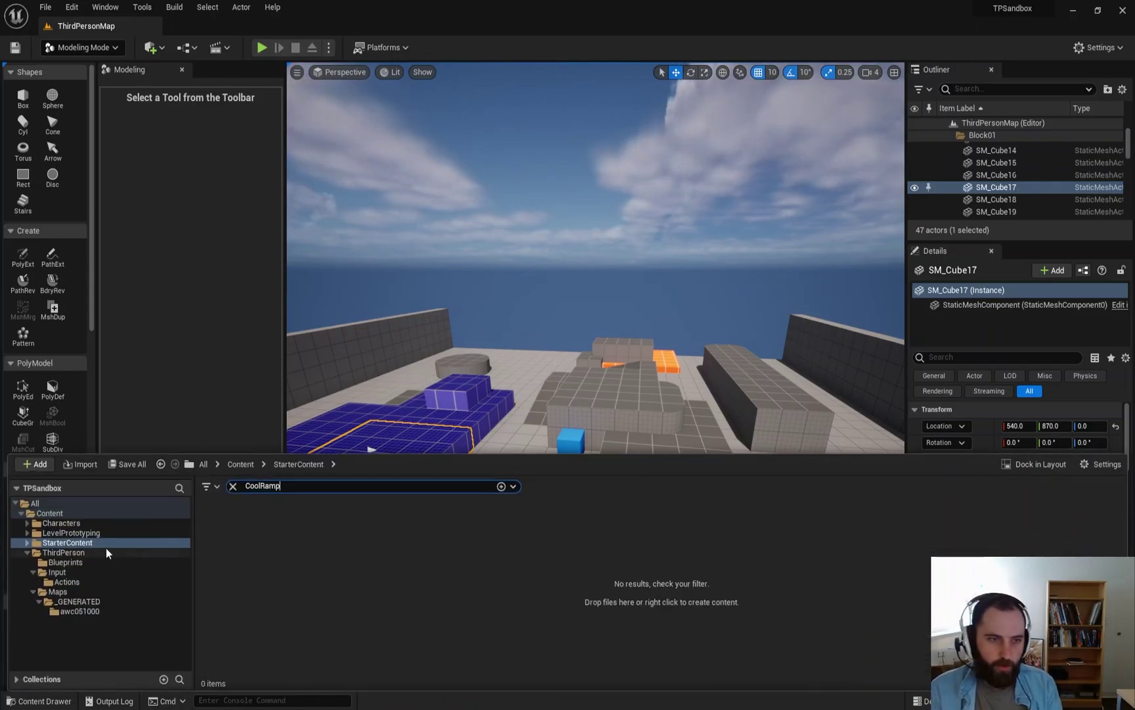
pyautogui.click(52, 536)
pyautogui.click(27, 533)
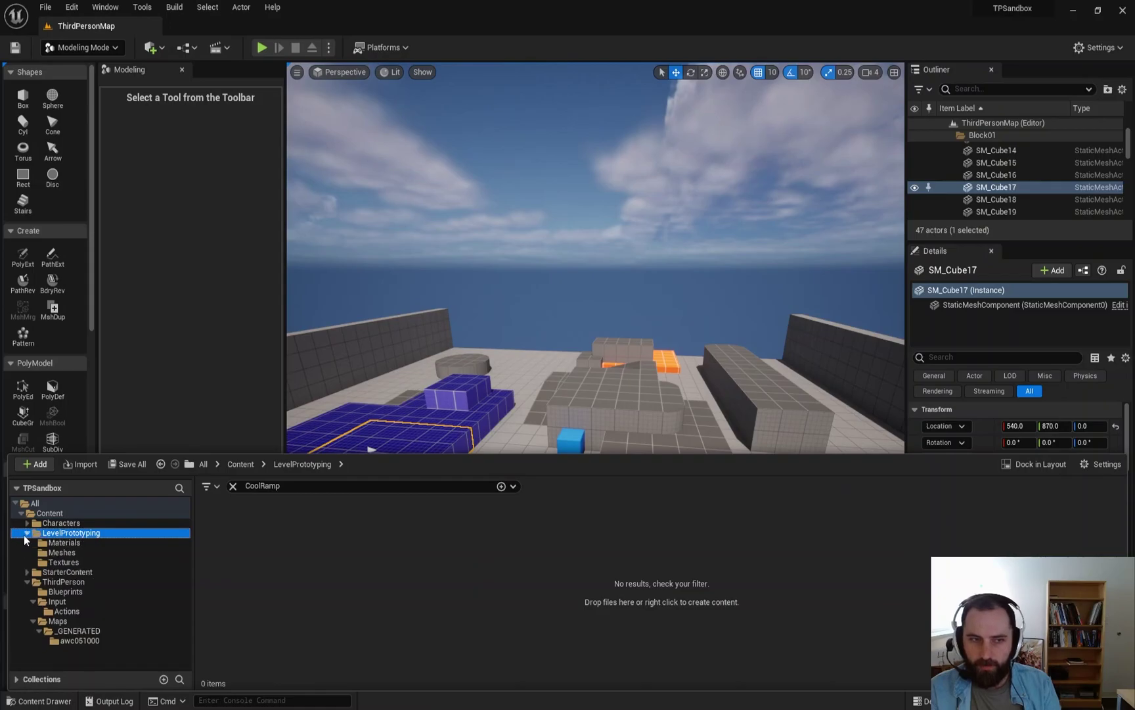
pyautogui.click(65, 543)
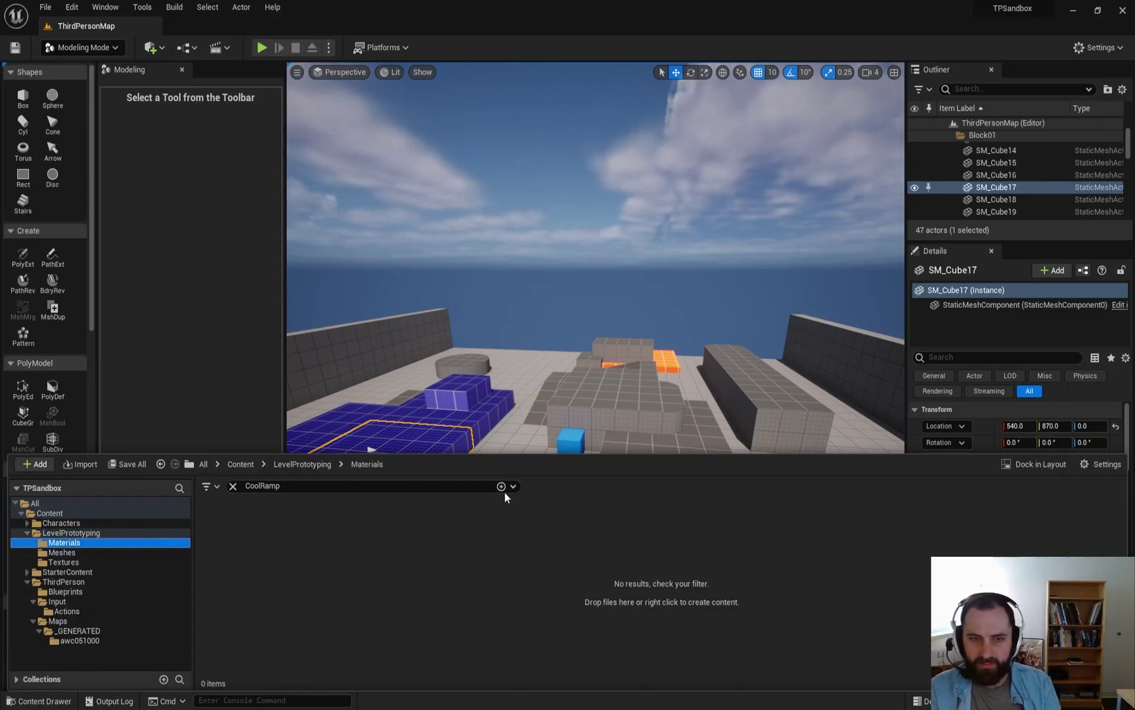